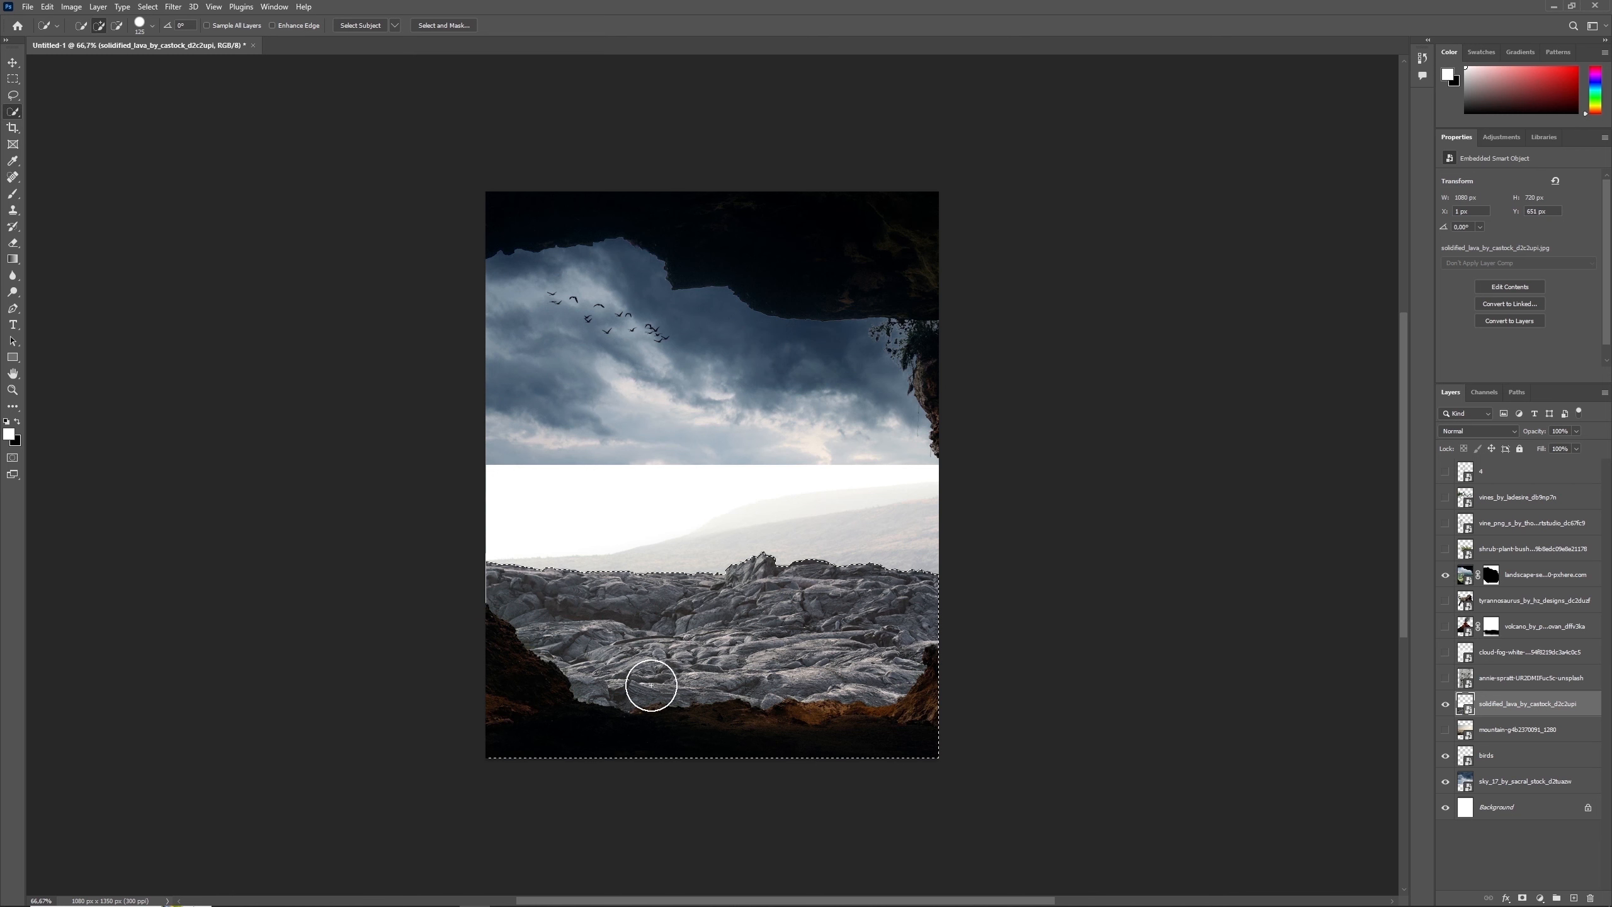
# - Mask the solidified lava layer to the selected rocks and enlarge it until the rocks cover the white gap below the sky
pyautogui.click(1522, 898)
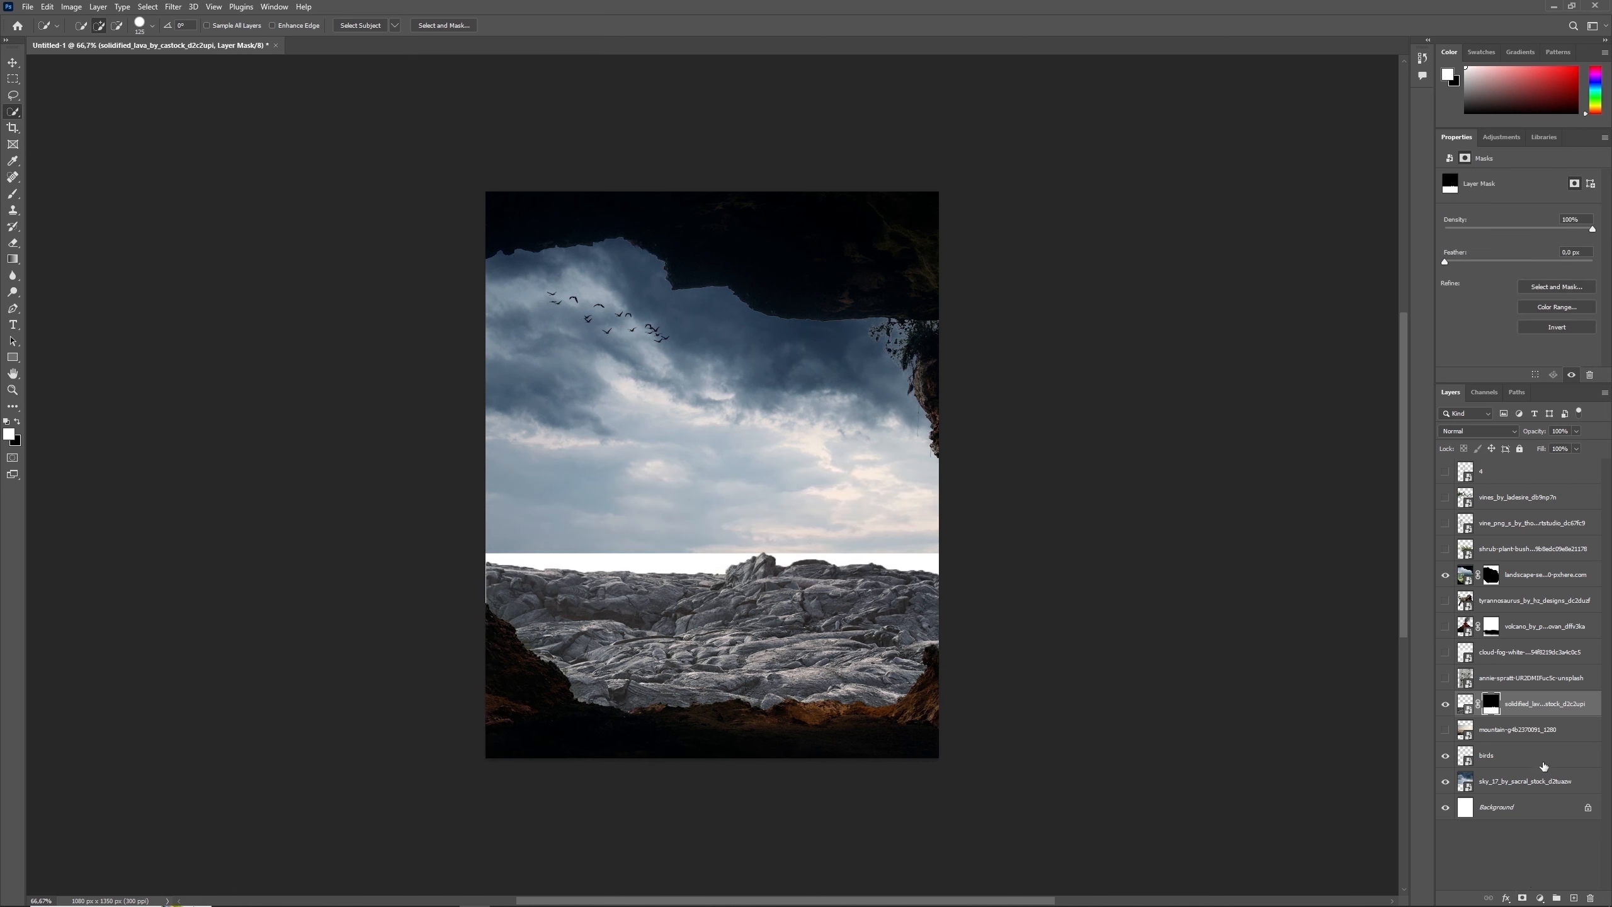
pyautogui.click(1464, 704)
pyautogui.hotkey('ctrl', 't')
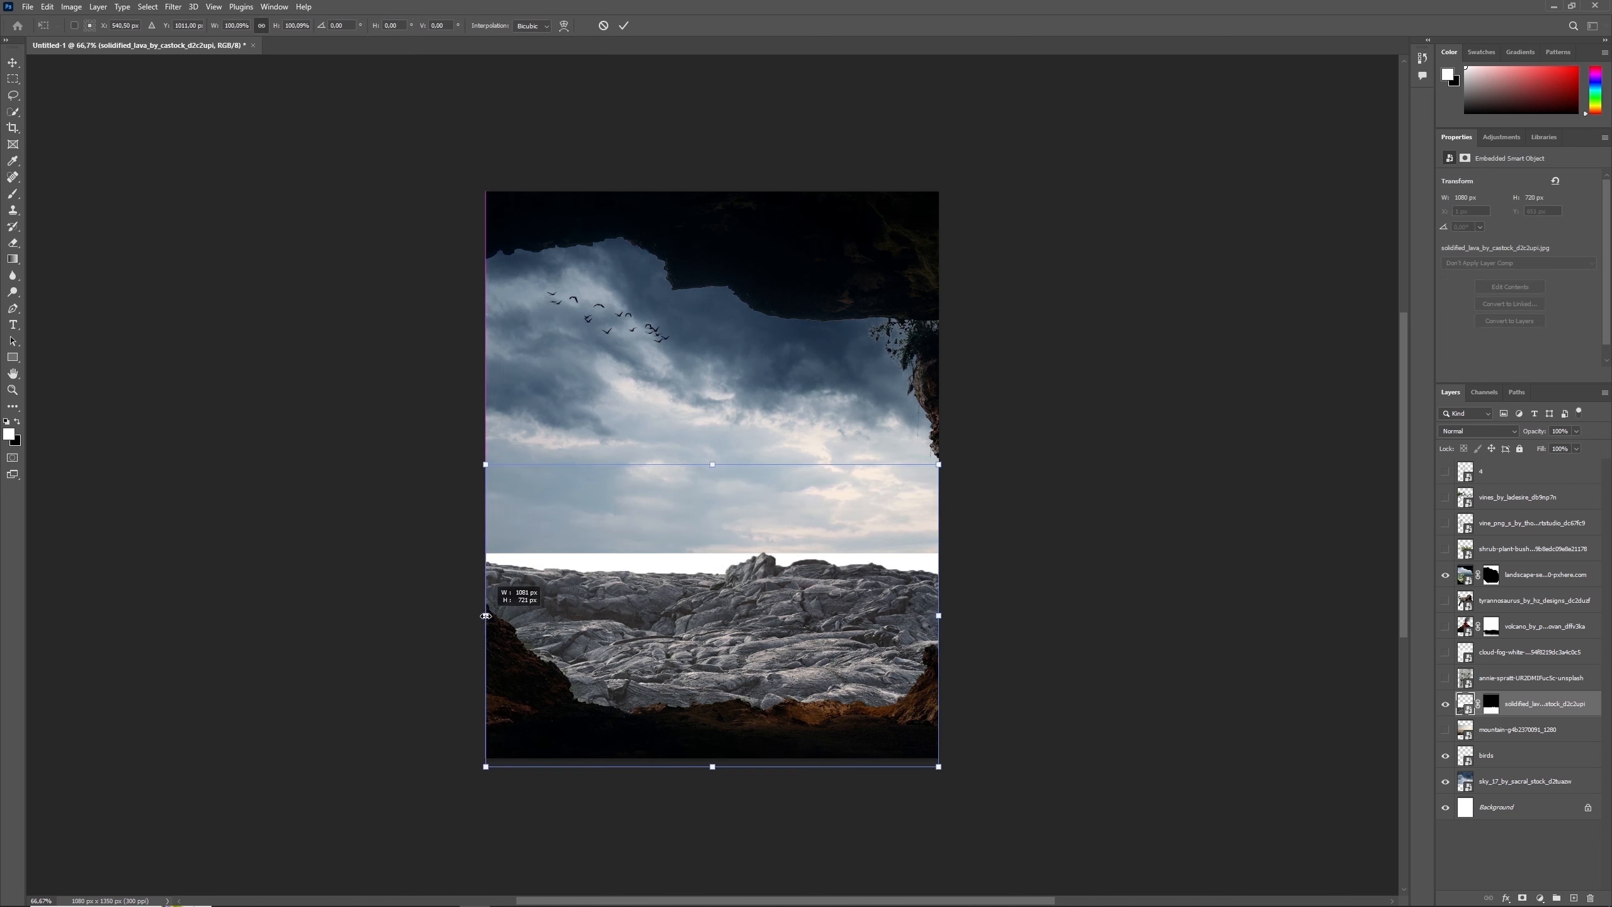
pyautogui.press('Return')
pyautogui.press('w')
pyautogui.hotkey('ctrl', 't')
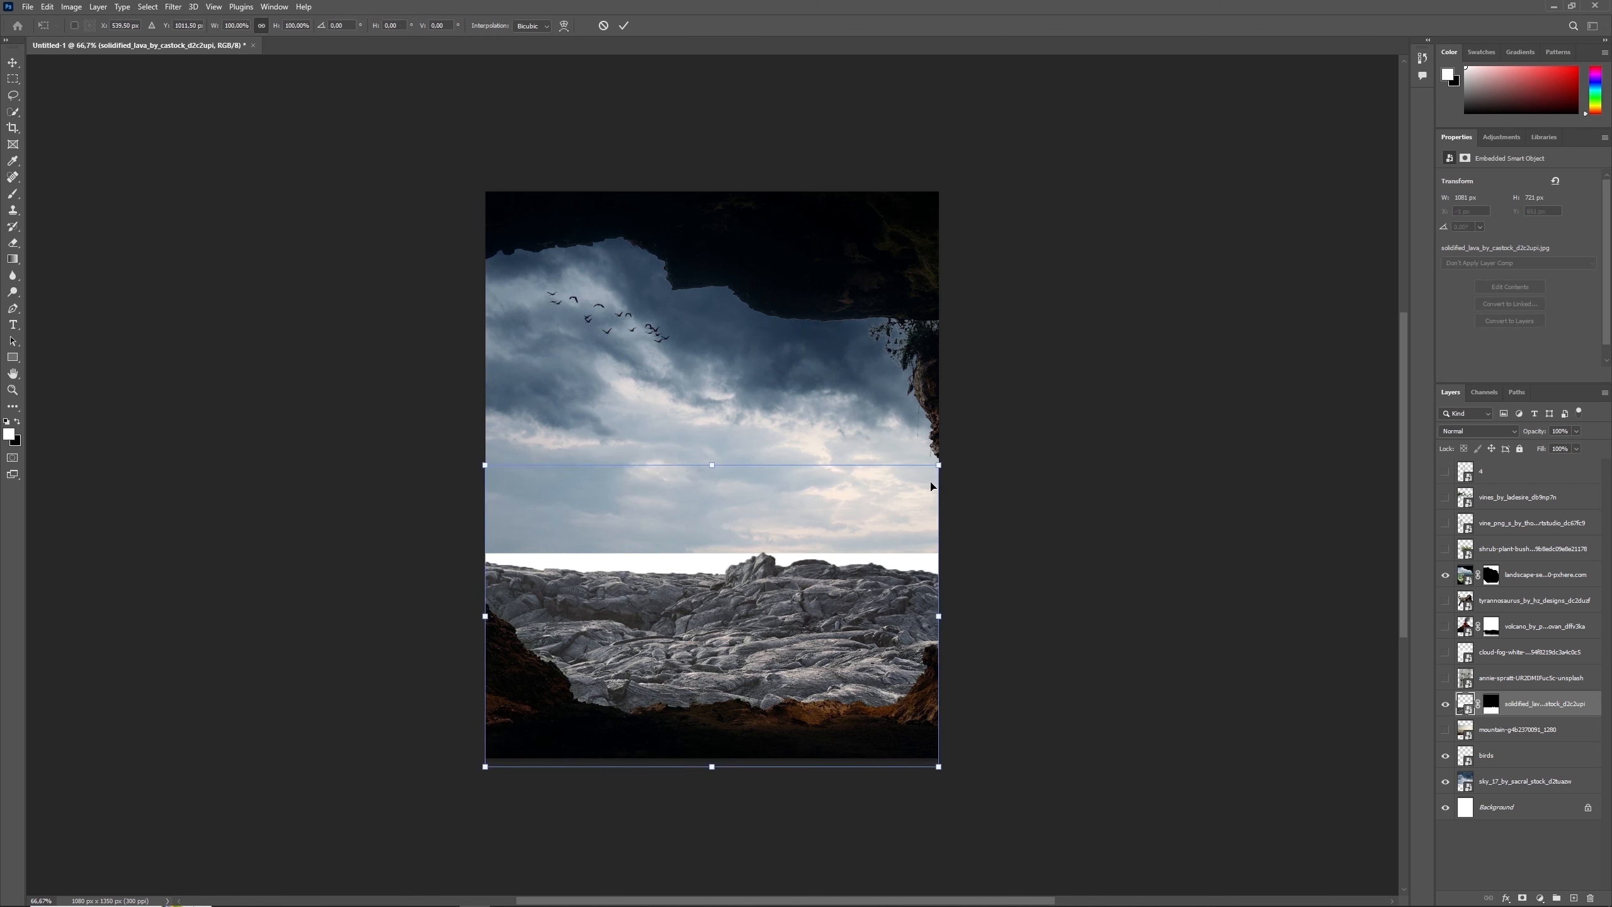
pyautogui.moveTo(939, 466); pyautogui.dragTo(965, 420)
pyautogui.press('Return')
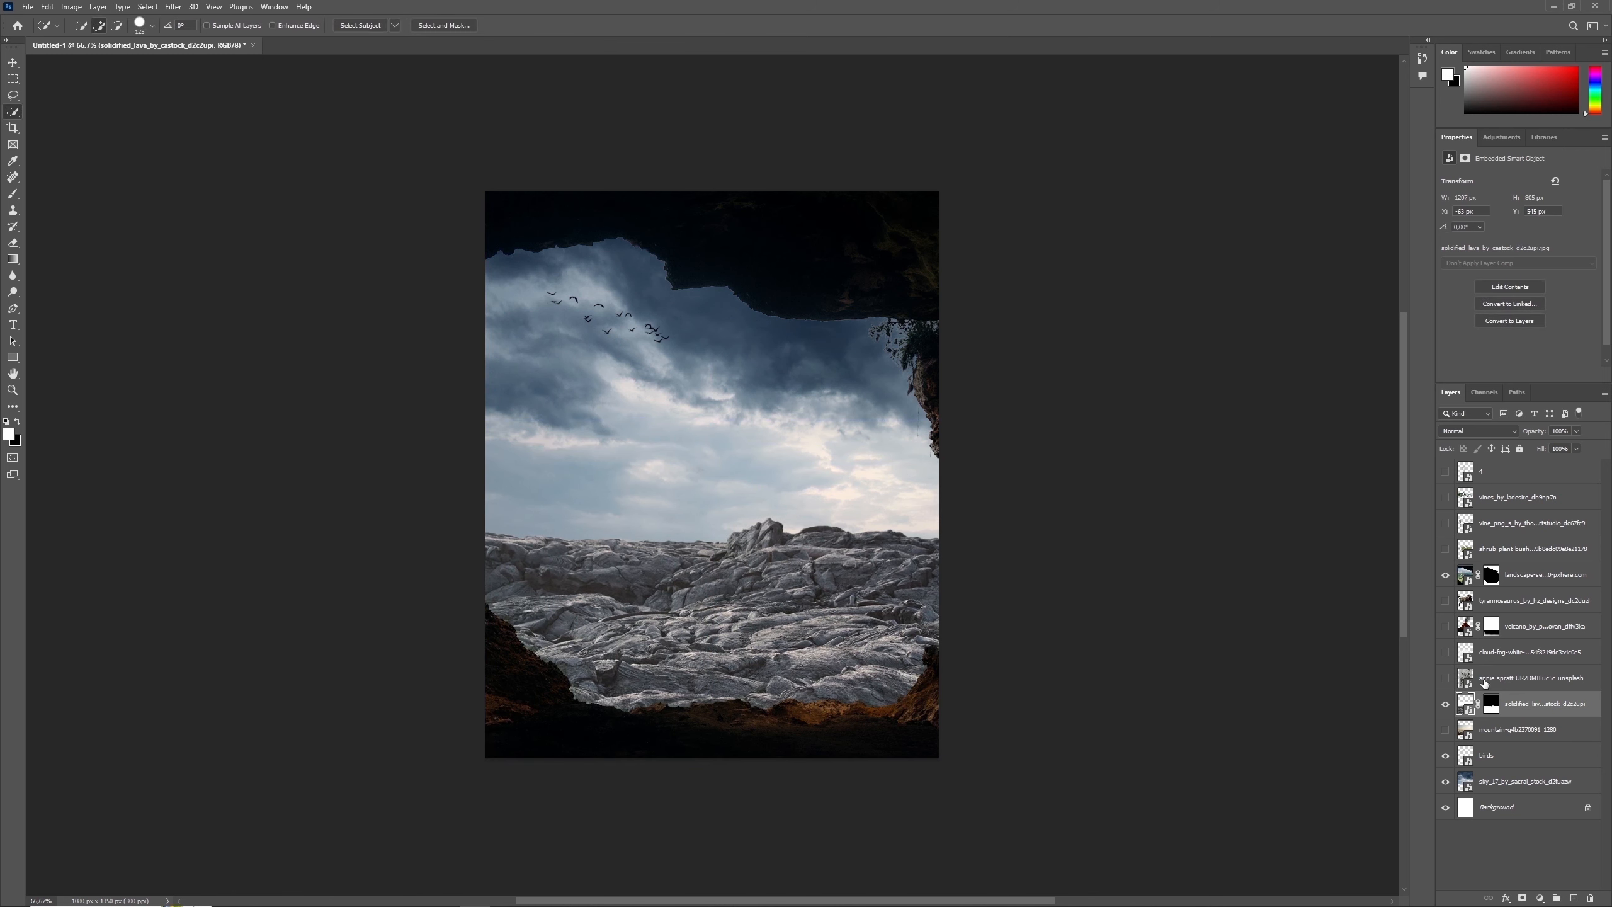
# - Show the volcano and tyrannosaurus layers, and move the dinosaur down and left so its front foot stands on the cave floor
pyautogui.click(1446, 626)
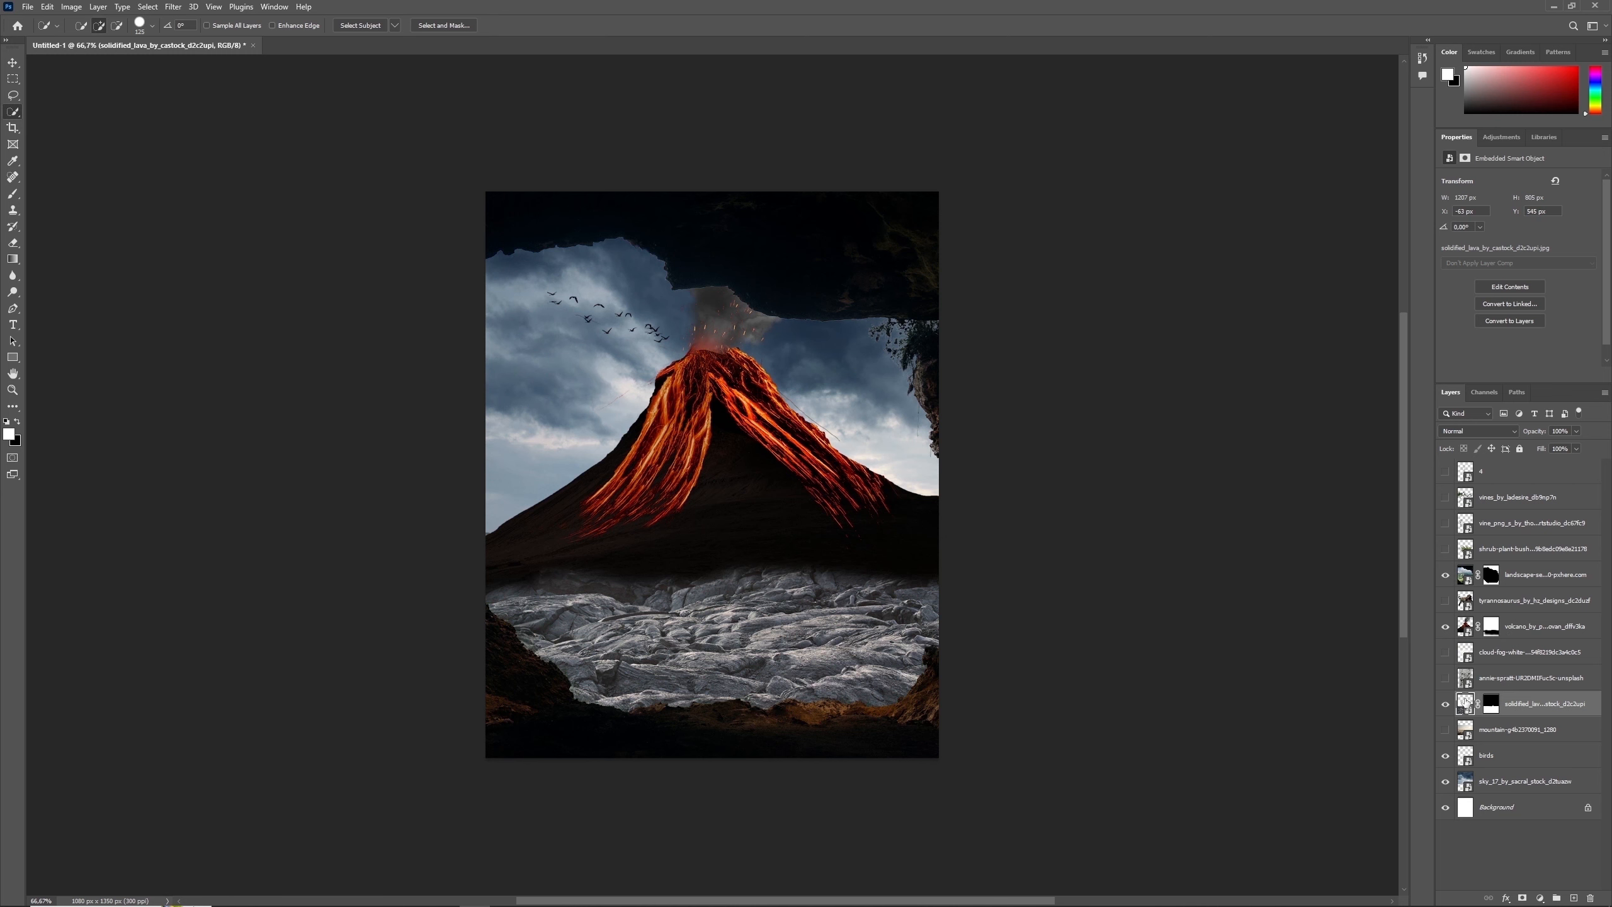
pyautogui.click(1446, 601)
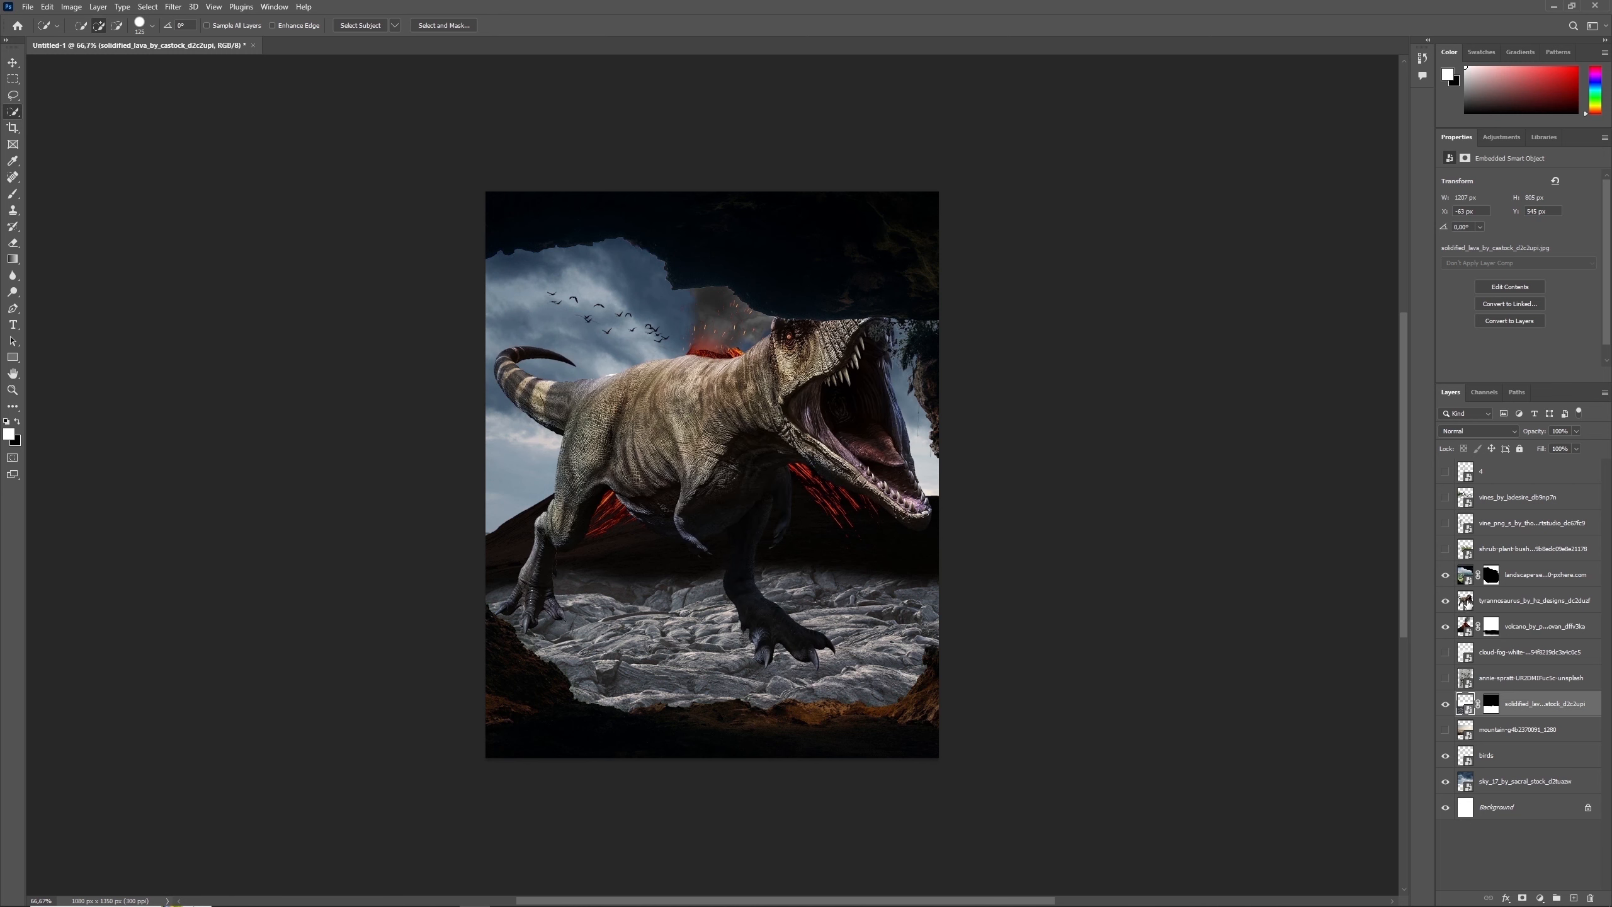
pyautogui.click(1464, 602)
pyautogui.hotkey('ctrl', 't')
pyautogui.moveTo(872, 507); pyautogui.dragTo(872, 557)
pyautogui.moveTo(871, 422); pyautogui.dragTo(825, 432)
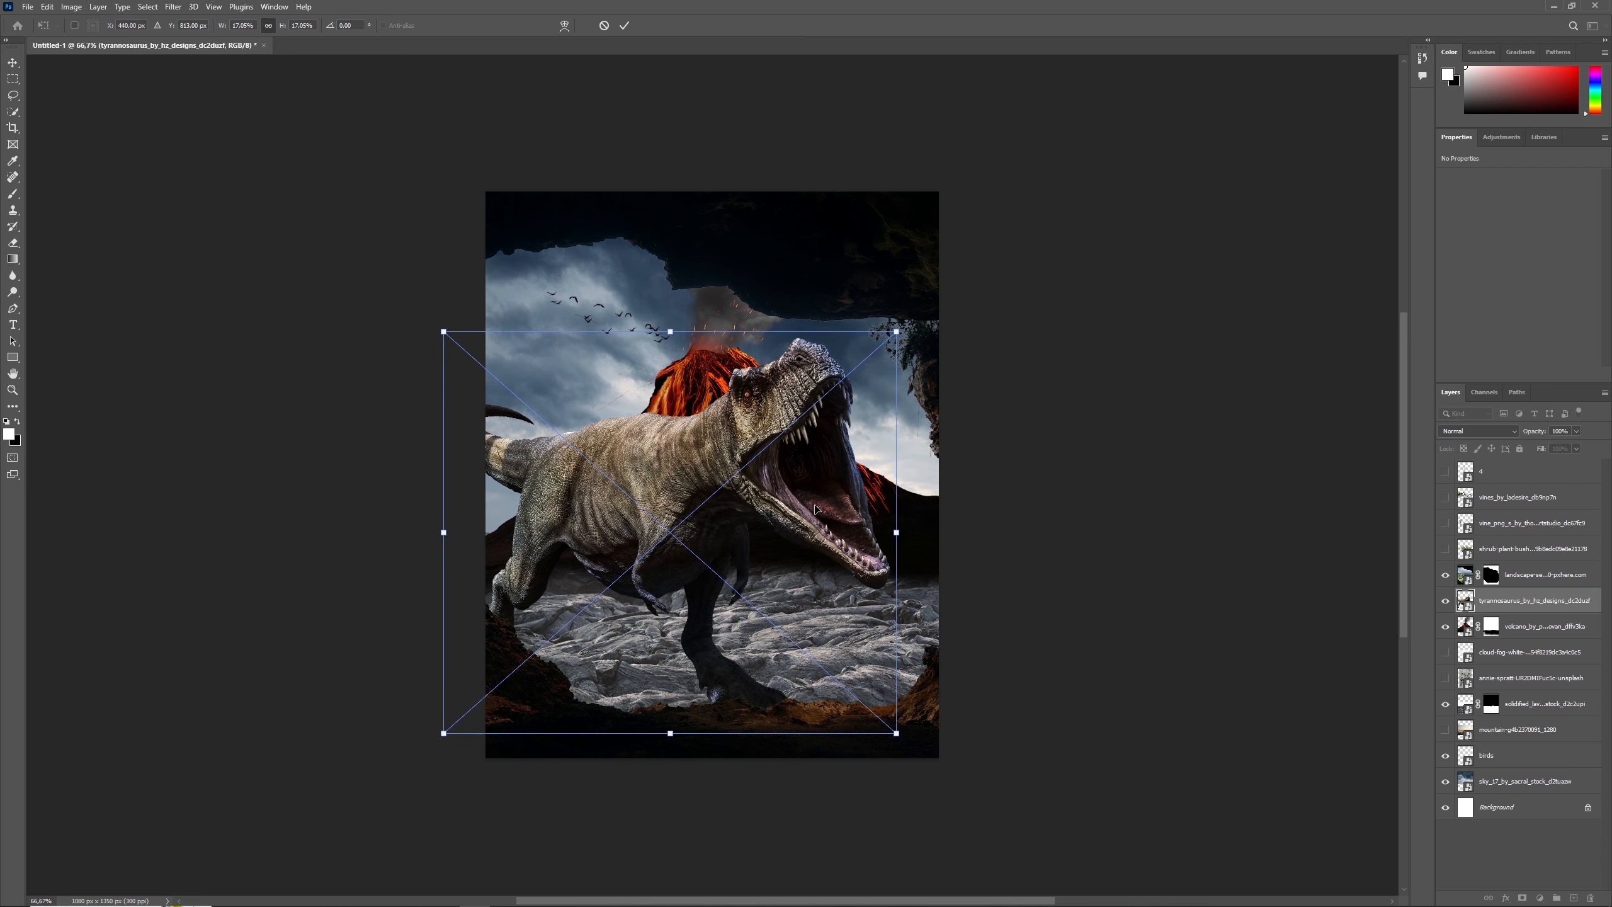
pyautogui.moveTo(838, 509); pyautogui.dragTo(840, 500)
pyautogui.press('Return')
pyautogui.press('w')
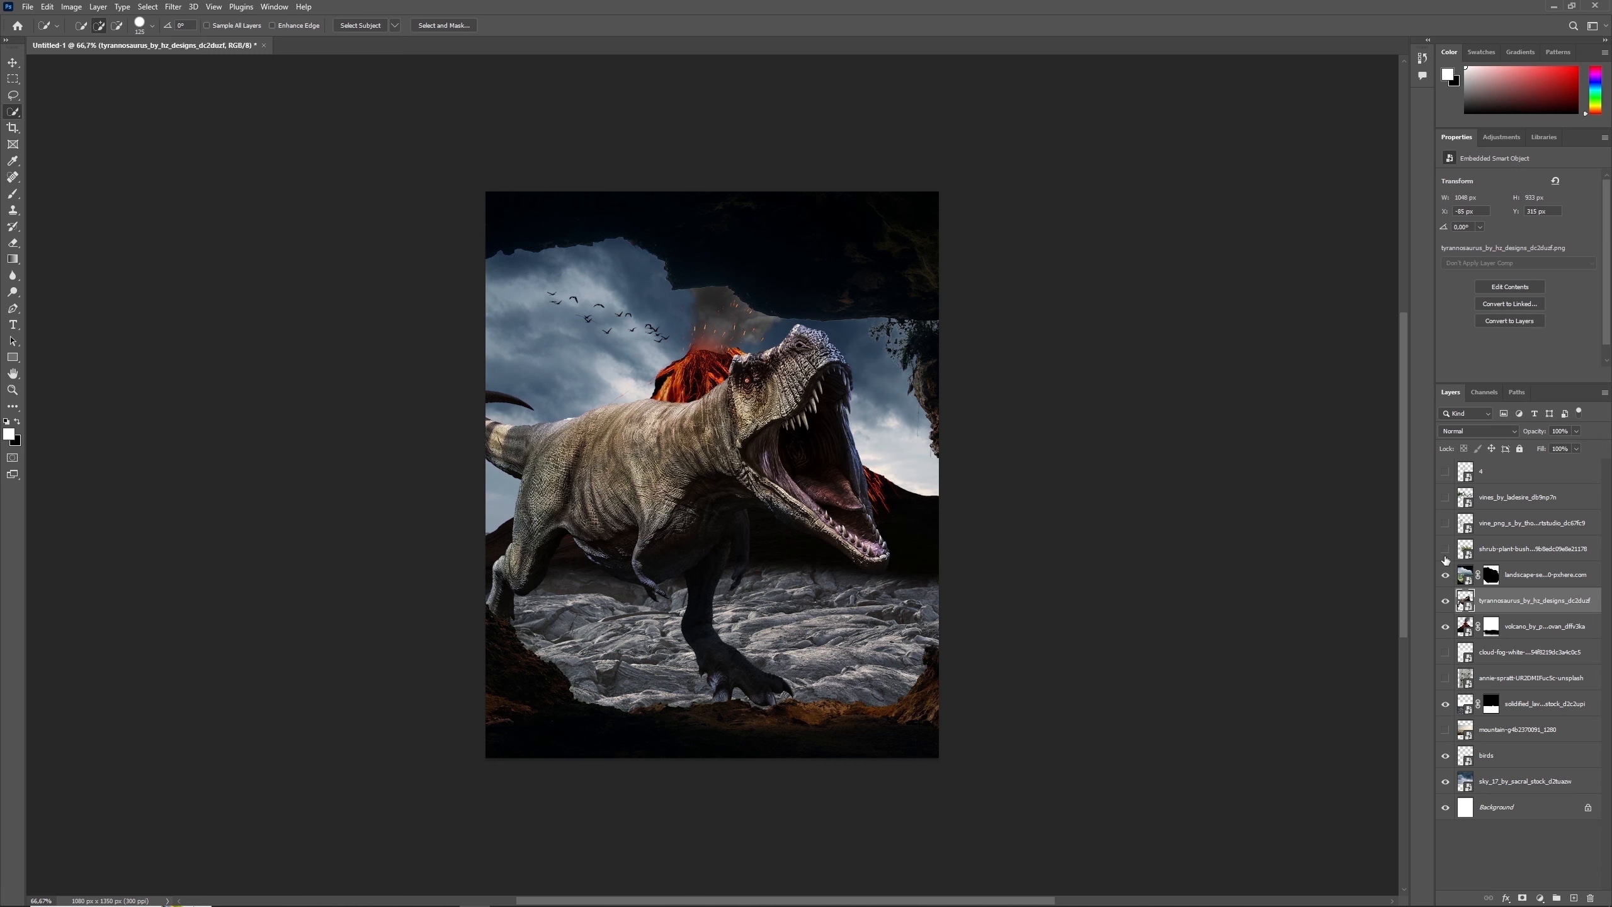
# - Show the cloud-fog layer and paint black with a large soft brush across the volcano mask's base to fade its lower edge
pyautogui.click(1445, 654)
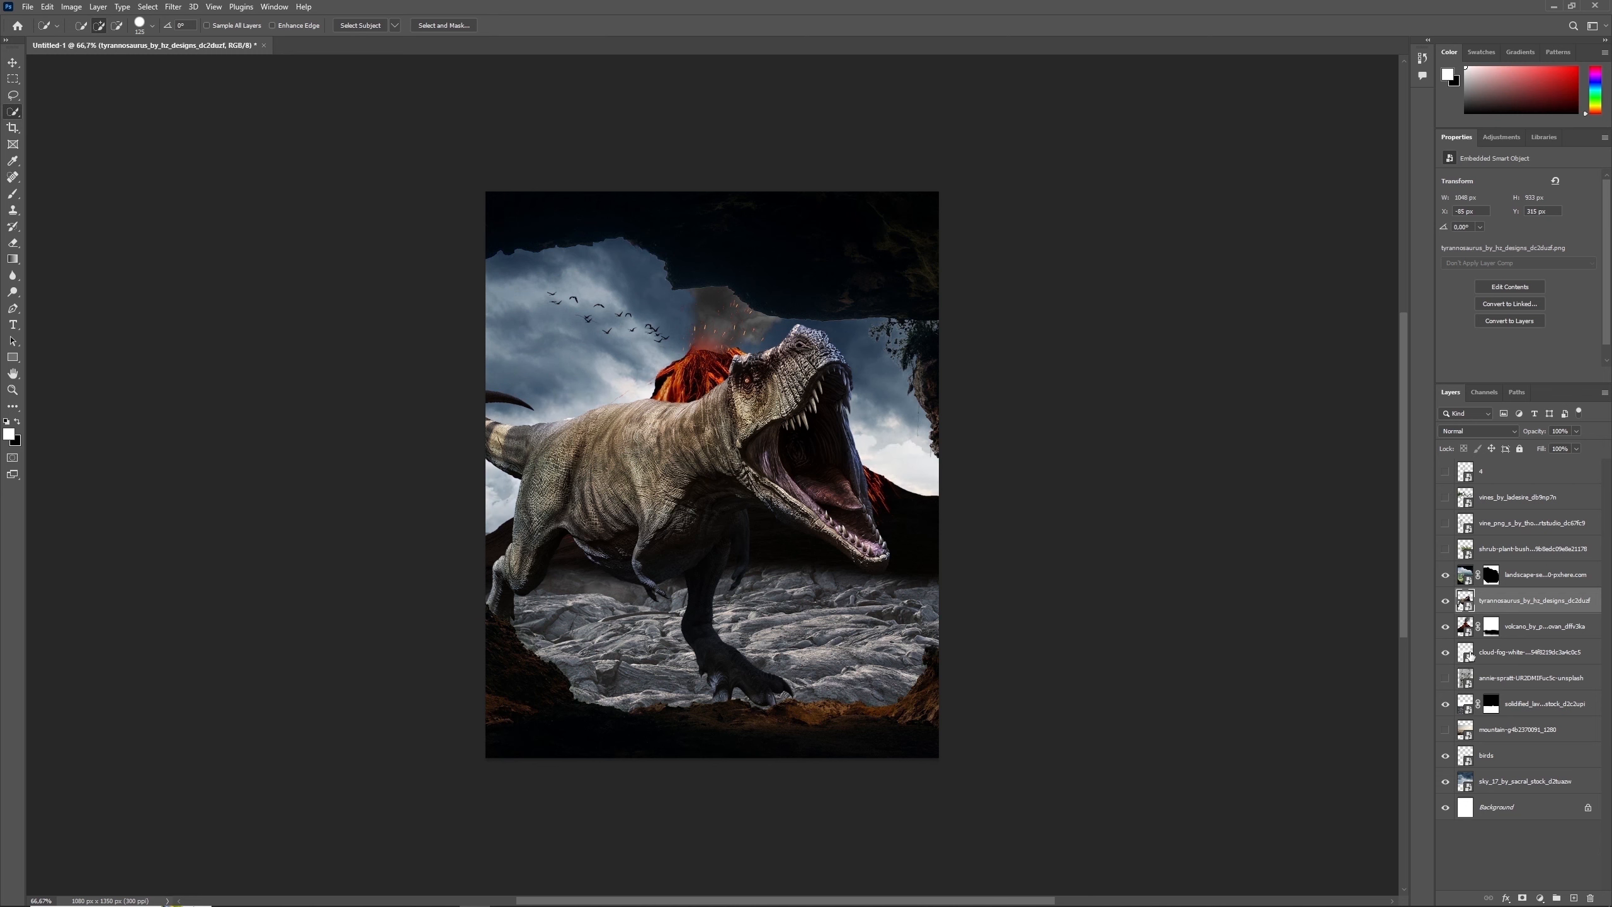
pyautogui.click(1469, 657)
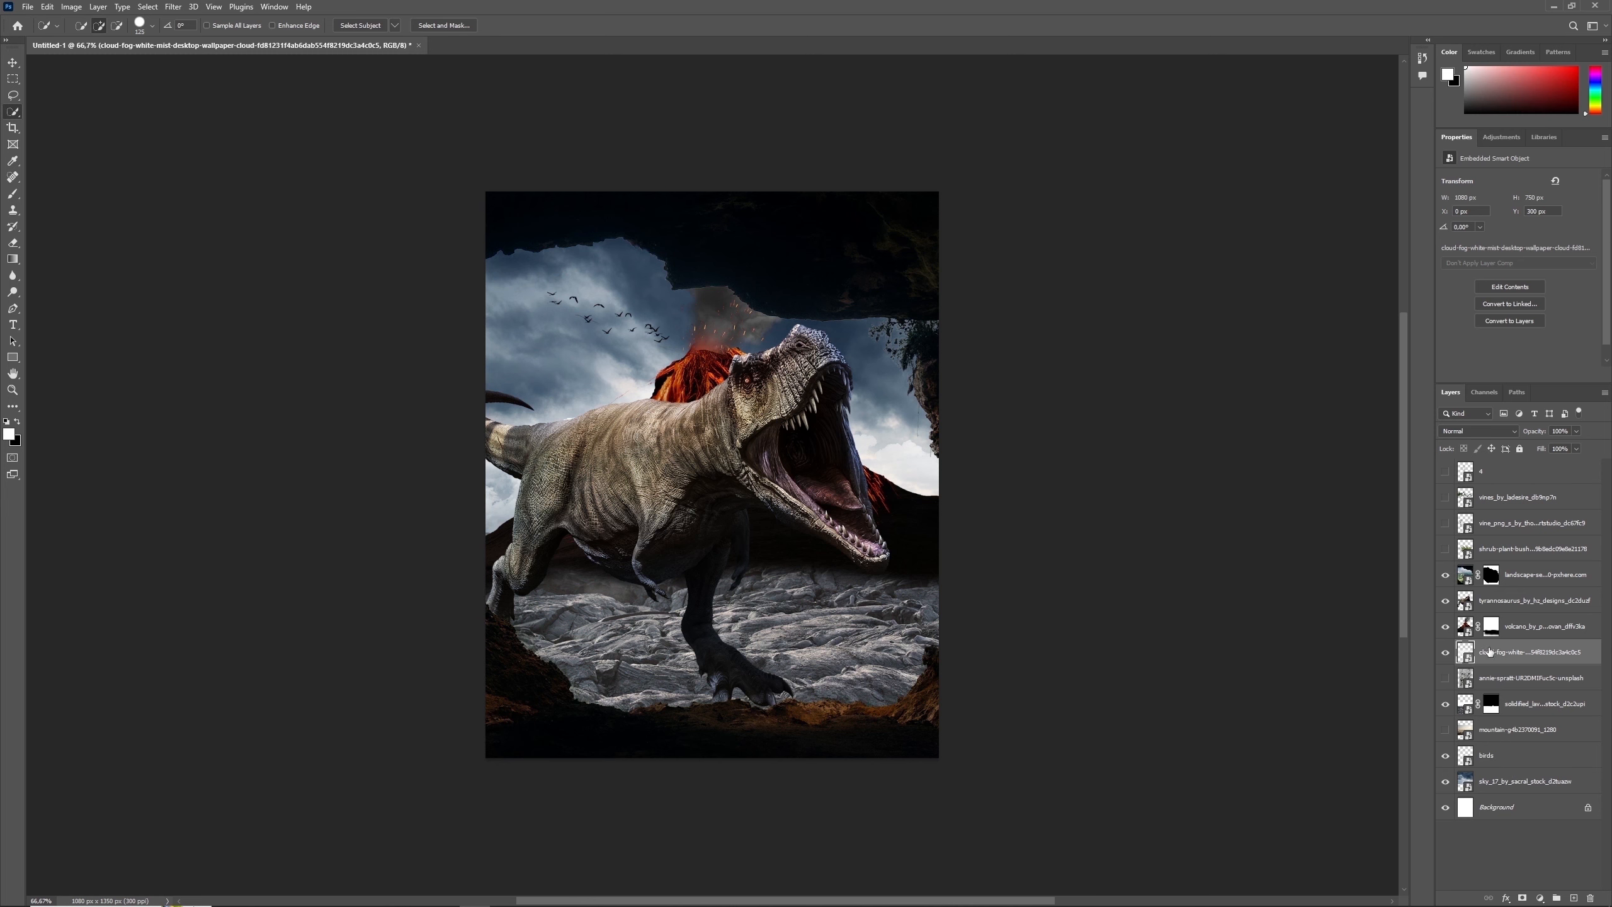
pyautogui.click(1491, 626)
pyautogui.click(13, 193)
pyautogui.press('x')
pyautogui.press(']')
pyautogui.press(']')
pyautogui.press(']')
pyautogui.press(']')
pyautogui.press(']')
pyautogui.press(']')
pyautogui.press(']')
pyautogui.press(']')
pyautogui.press('[')
pyautogui.press('[')
pyautogui.moveTo(947, 590); pyautogui.dragTo(501, 585)
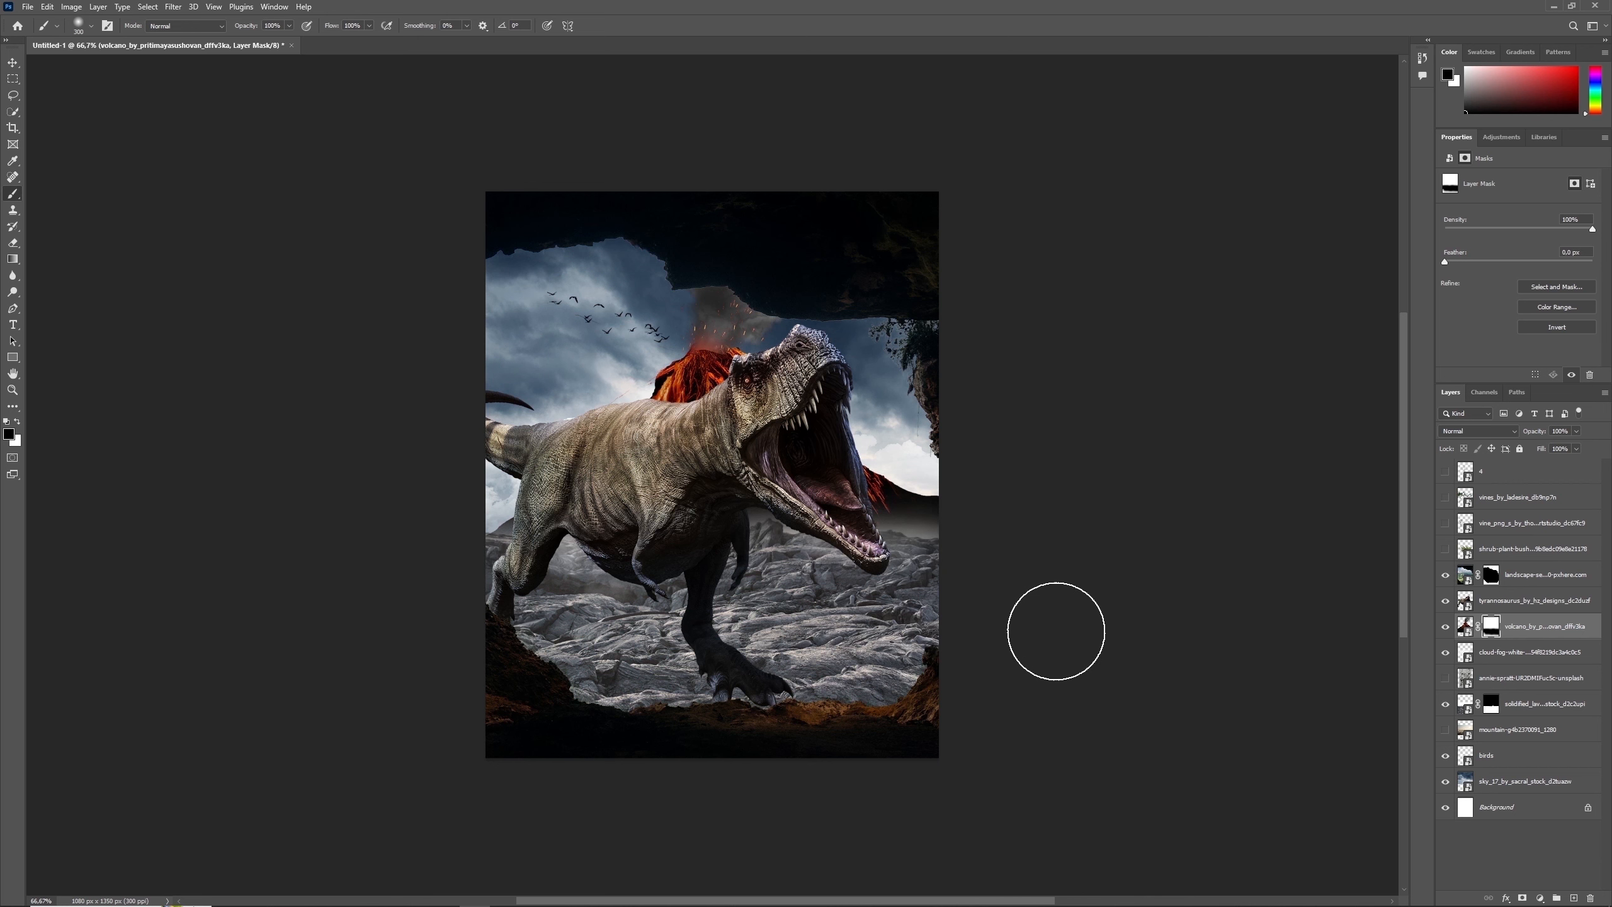
# - Move the cloud-fog layer down about 46 px behind the dinosaur
pyautogui.click(1530, 653)
pyautogui.hotkey('ctrl', 't')
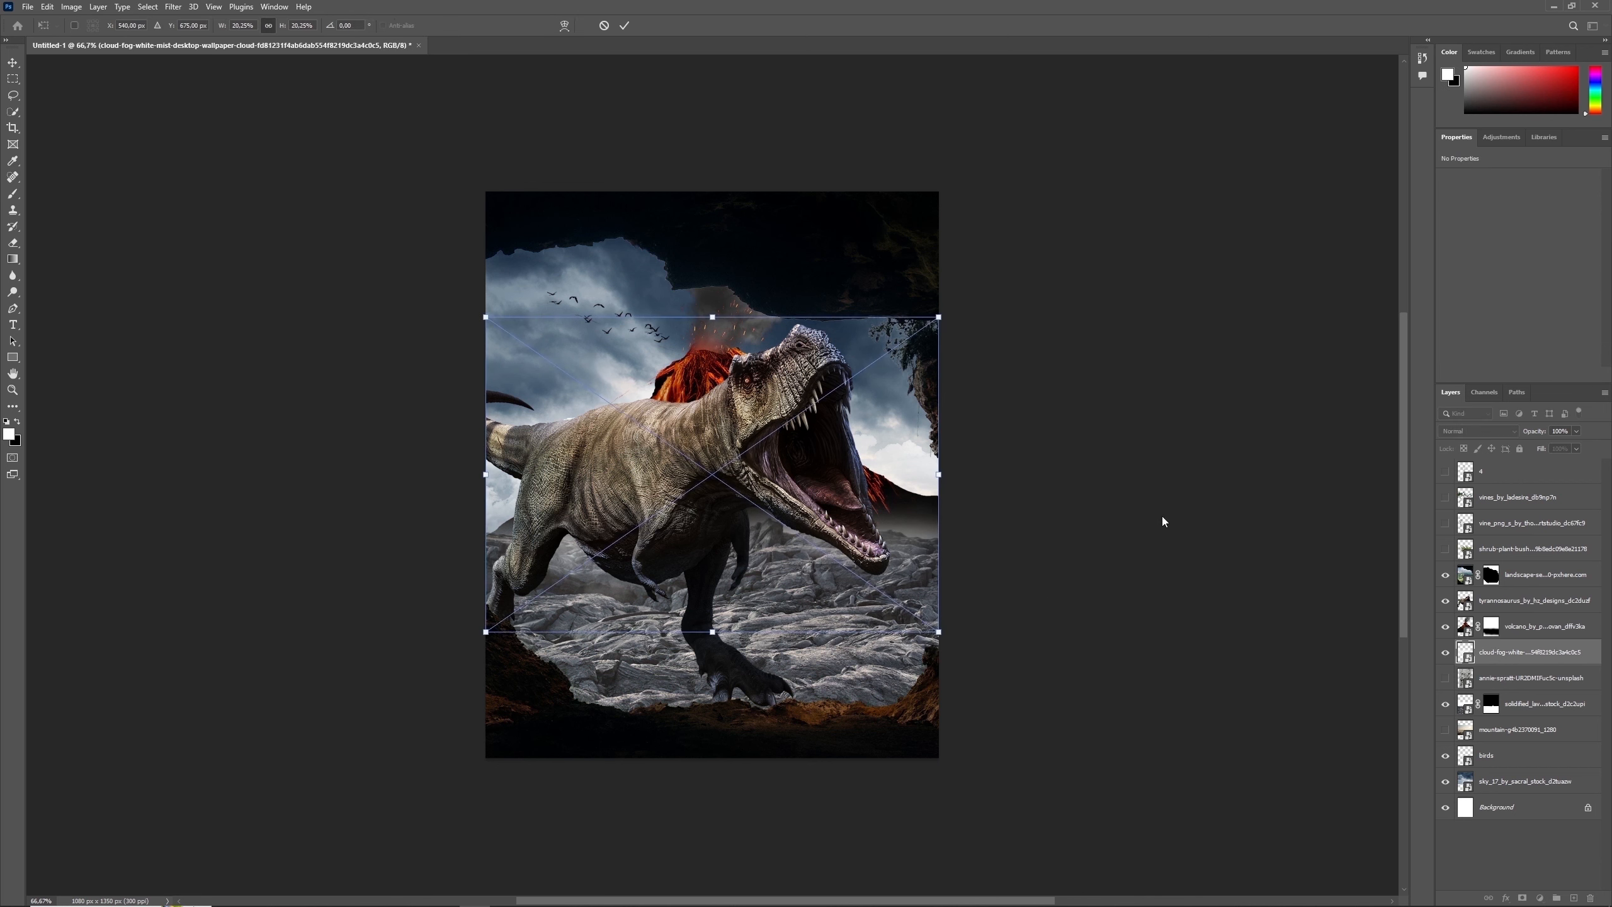
pyautogui.moveTo(888, 463); pyautogui.dragTo(888, 481)
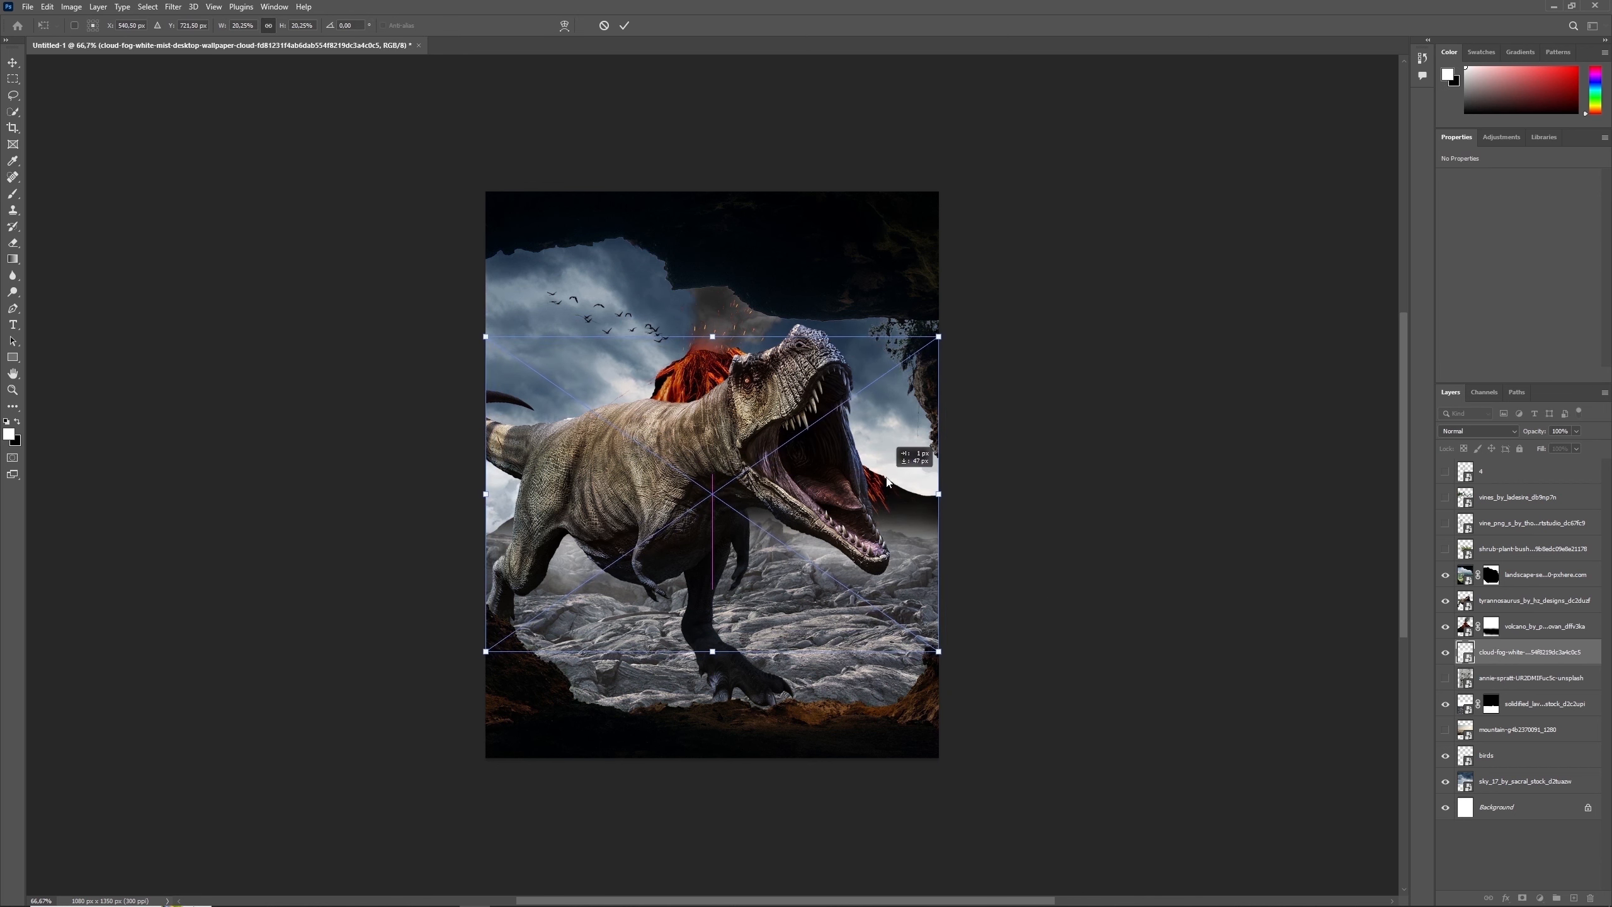
pyautogui.press('Return')
# - Paint white at 27% brush opacity across the base of the volcano's mask to partly restore its slope, and compare the fog on and off
pyautogui.click(1491, 626)
pyautogui.press('b')
pyautogui.press('x')
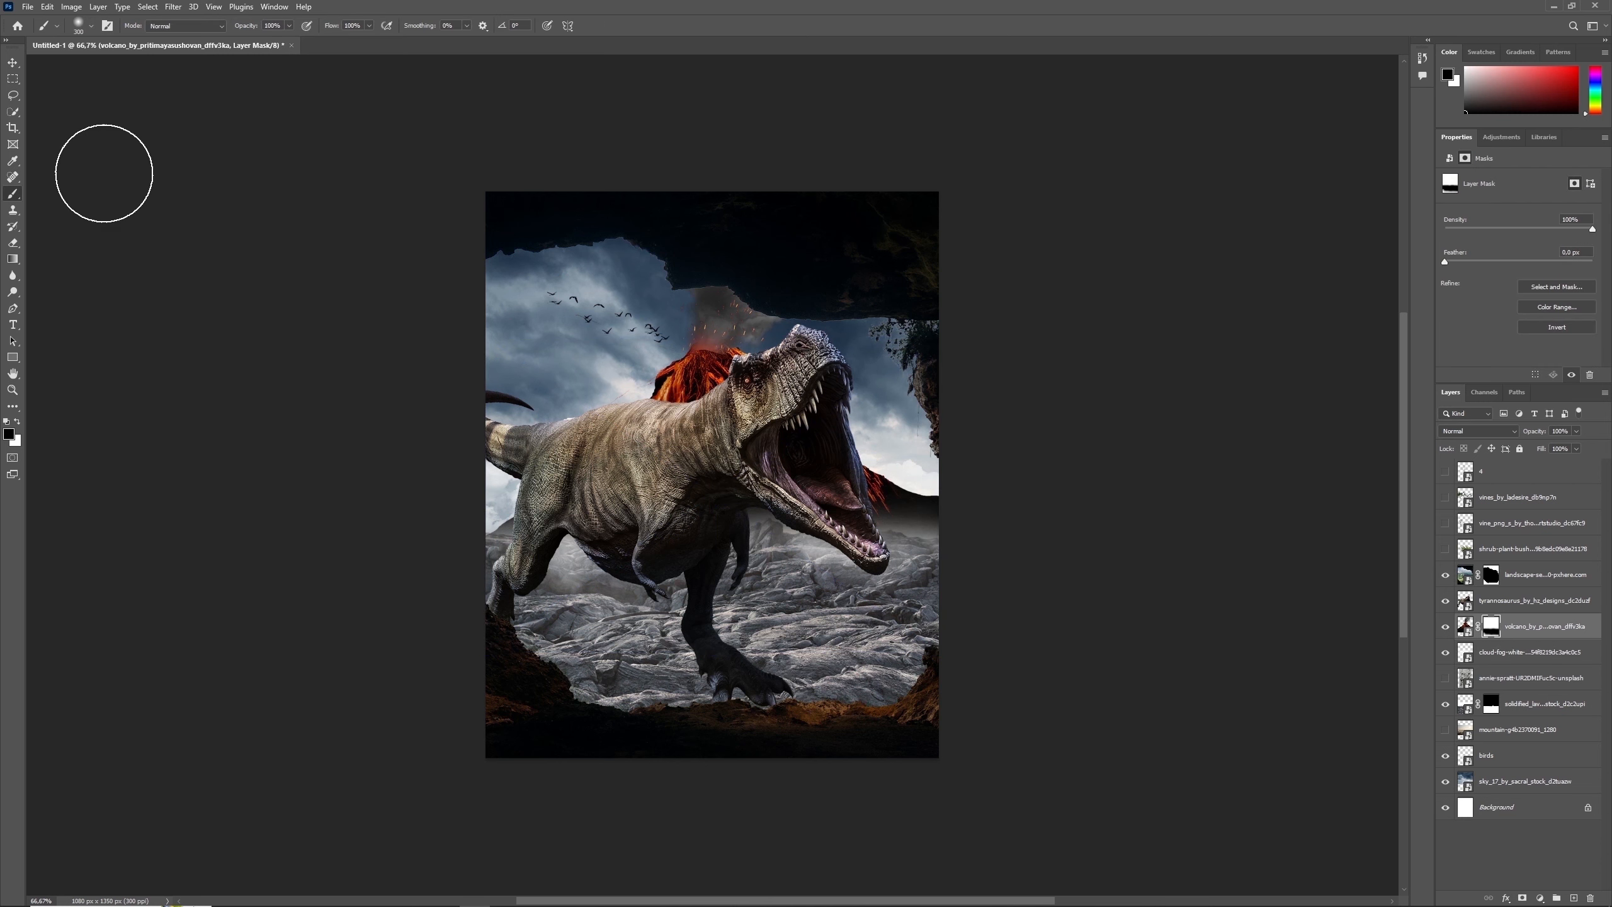
pyautogui.click(289, 26)
pyautogui.click(256, 41)
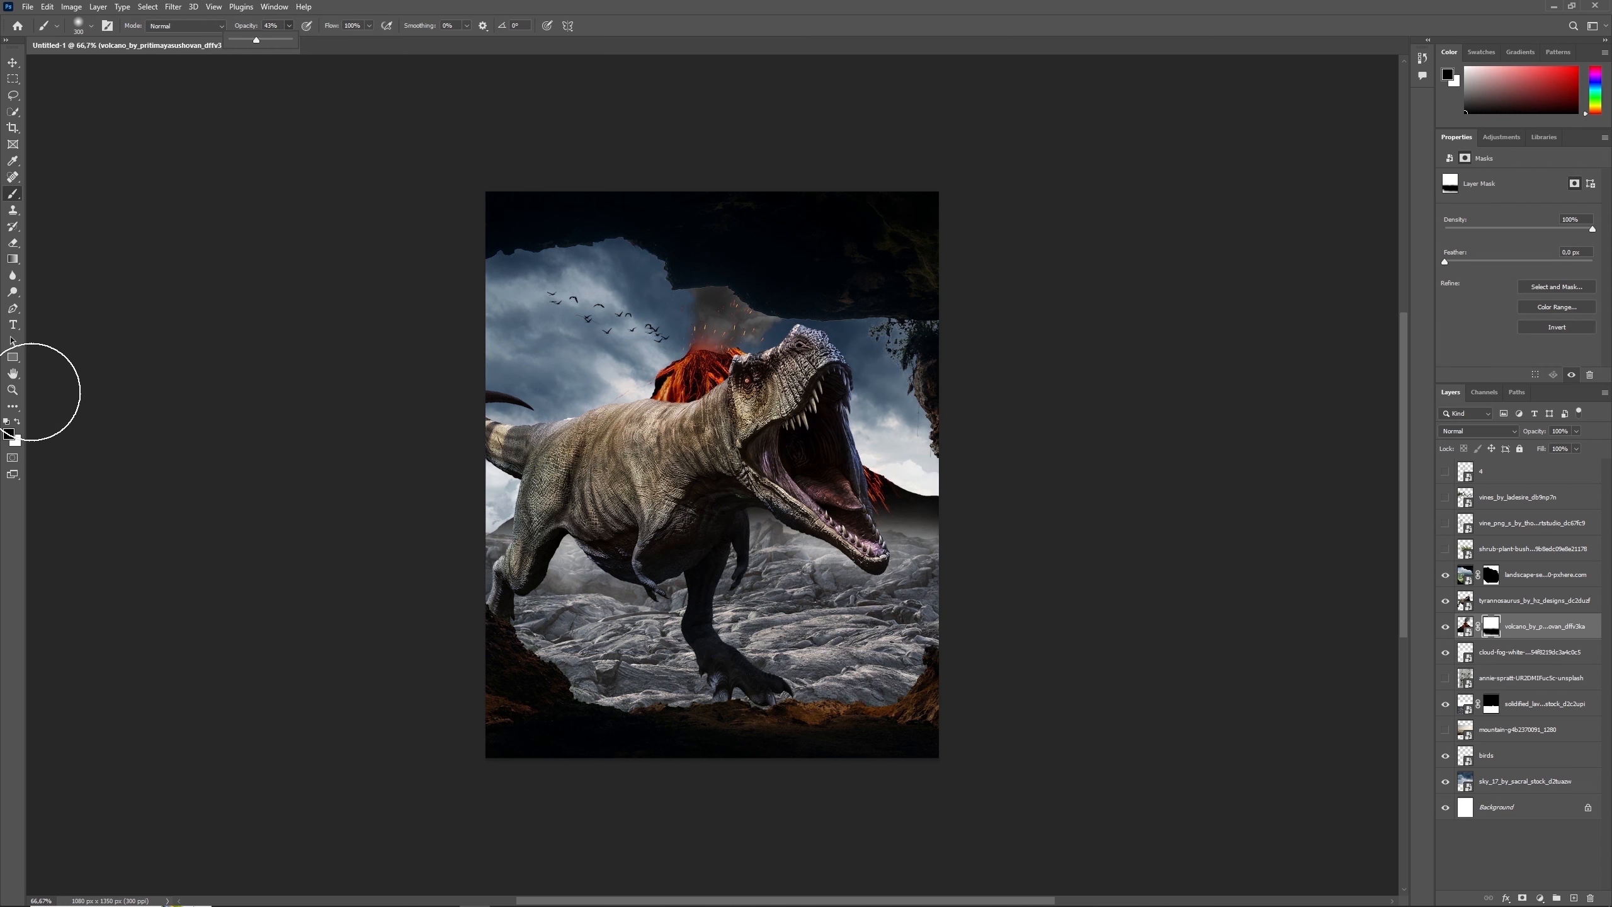
pyautogui.press('2')
pyautogui.press('7')
pyautogui.press('x')
pyautogui.press('[')
pyautogui.press('[')
pyautogui.press('[')
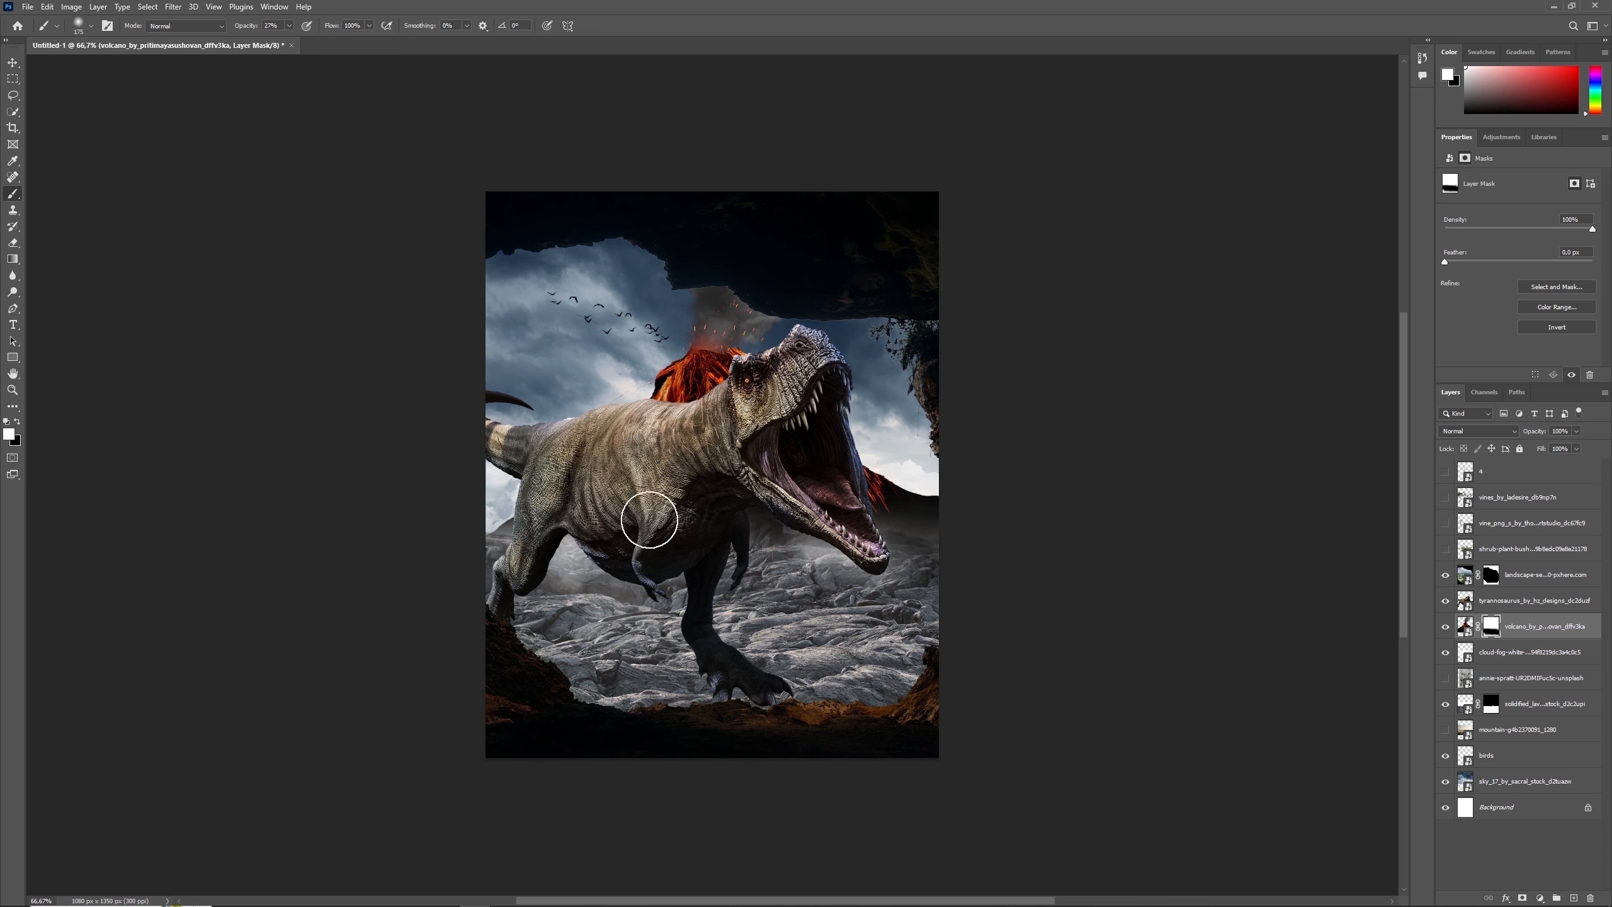
pyautogui.moveTo(508, 543); pyautogui.dragTo(1002, 554)
pyautogui.click(1447, 657)
pyautogui.click(1448, 657)
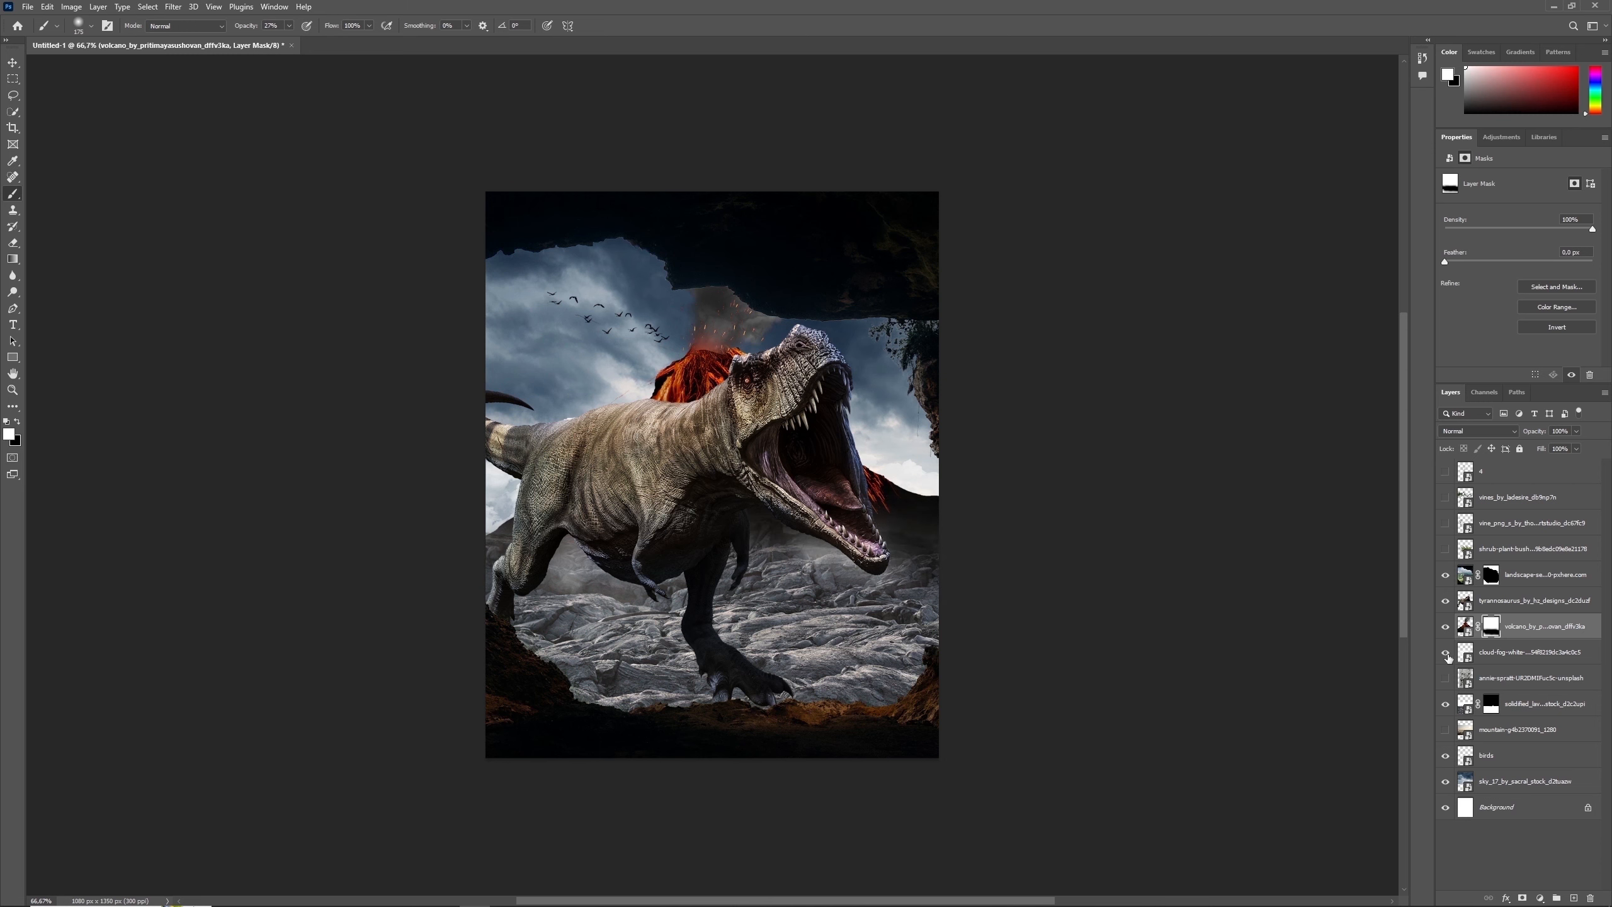
pyautogui.click(1446, 653)
pyautogui.click(1474, 657)
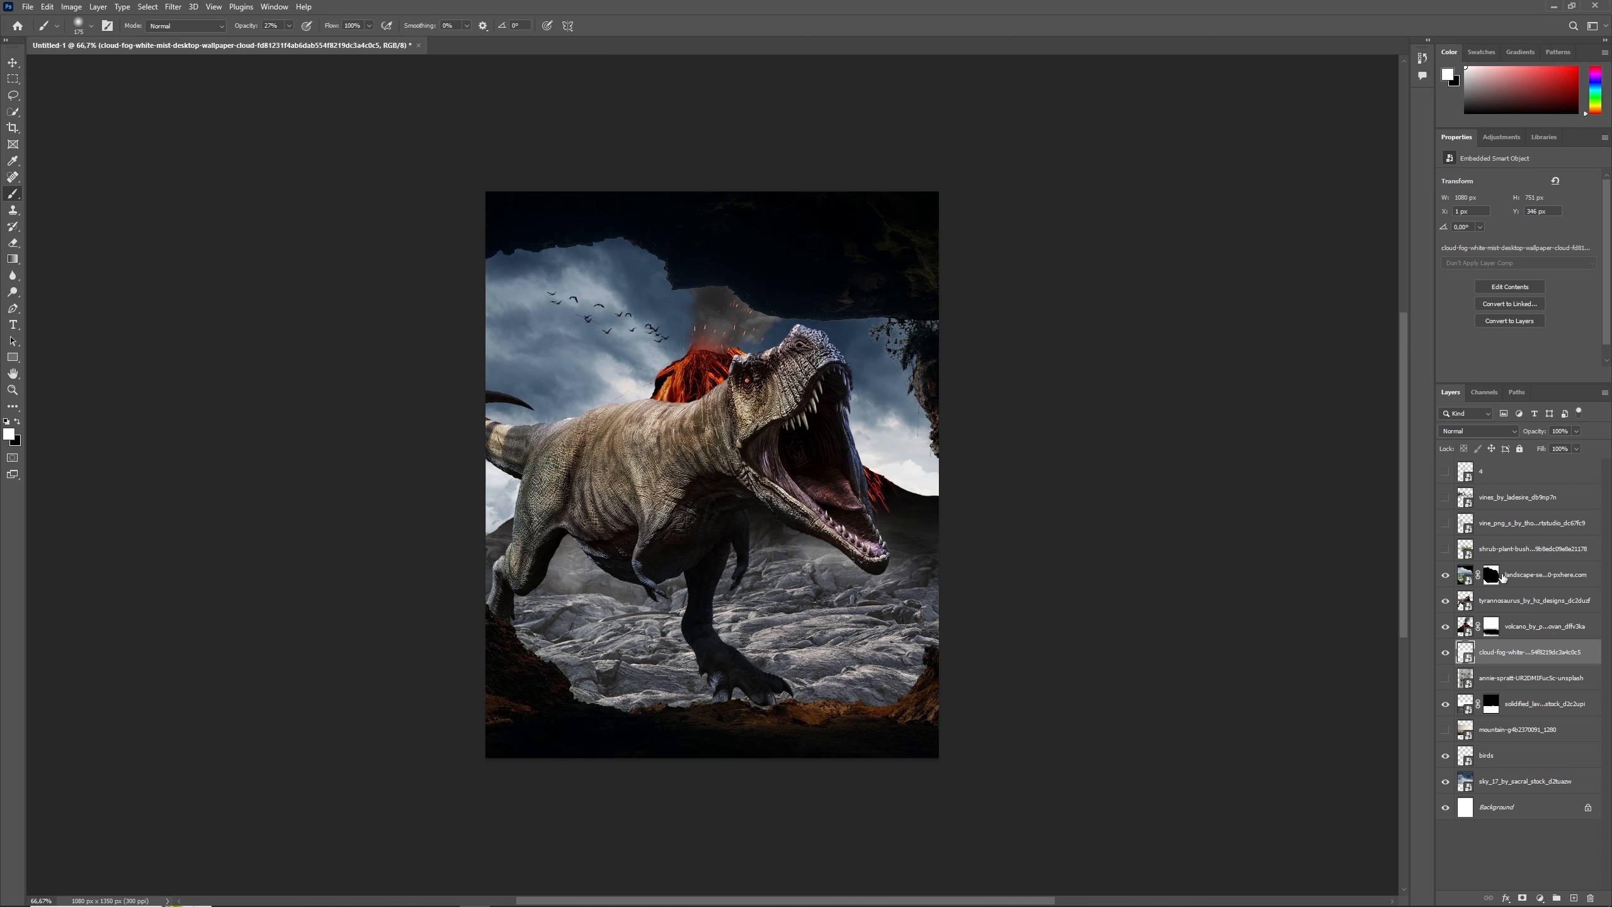
# - Show the shrub plant layer, scale it to about 22%, flip it horizontally and place it along the canvas's lower left
pyautogui.click(1446, 549)
pyautogui.click(1479, 549)
pyautogui.hotkey('ctrl', 't')
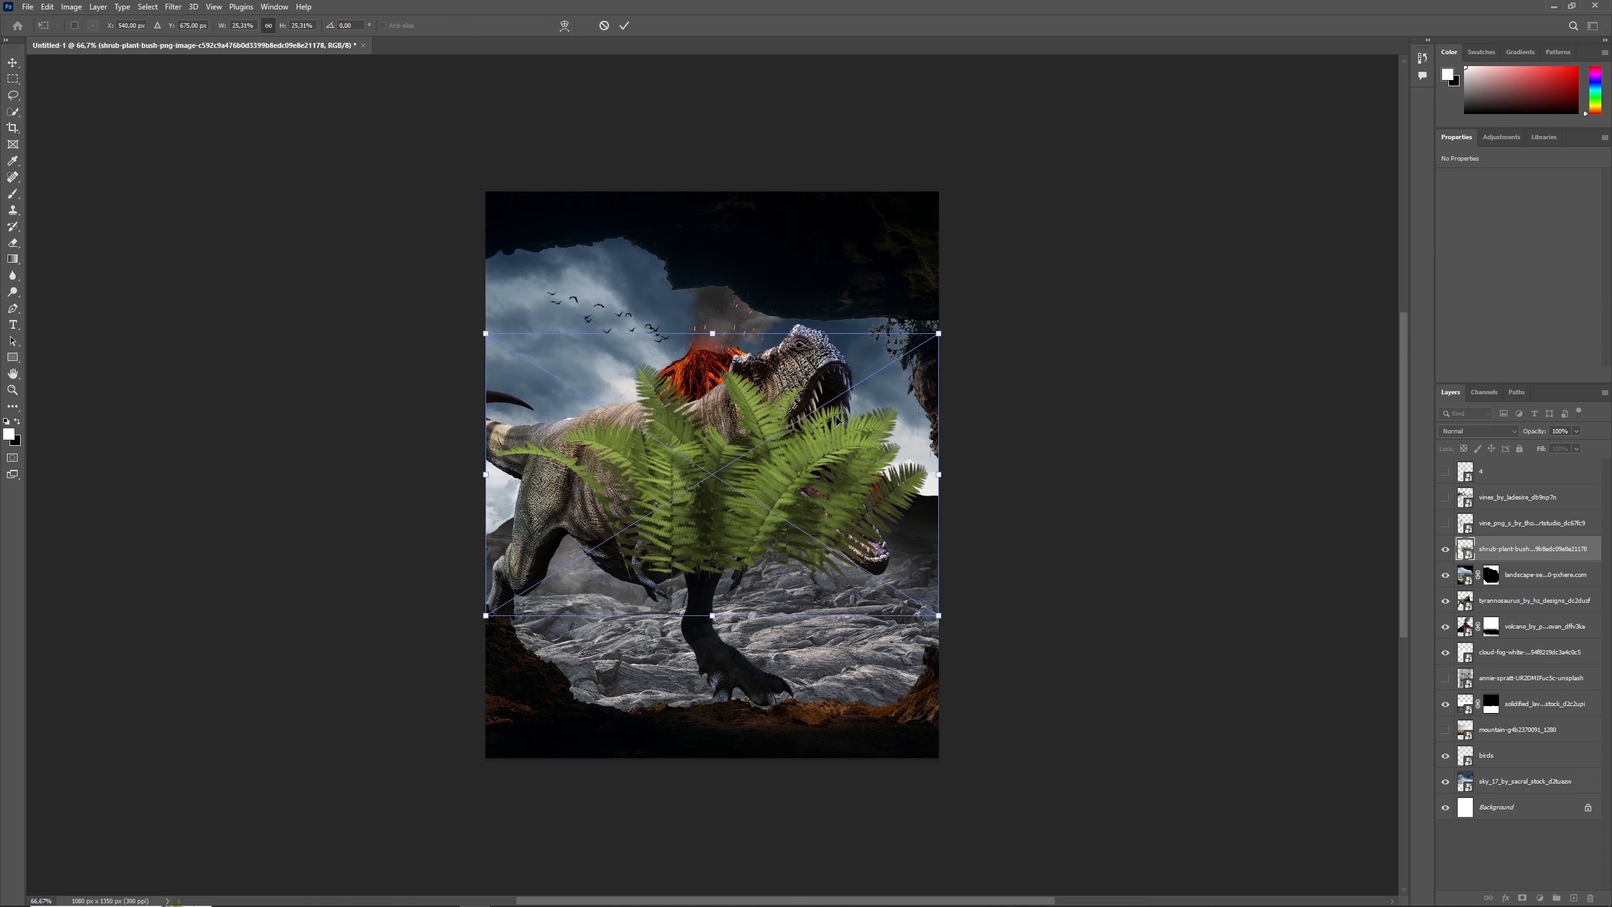
pyautogui.moveTo(837, 421); pyautogui.dragTo(685, 616)
pyautogui.moveTo(787, 529); pyautogui.dragTo(759, 546)
pyautogui.moveTo(694, 601); pyautogui.dragTo(638, 630)
pyautogui.rightClick(638, 629)
pyautogui.click(673, 874)
pyautogui.moveTo(636, 706); pyautogui.dragTo(714, 727)
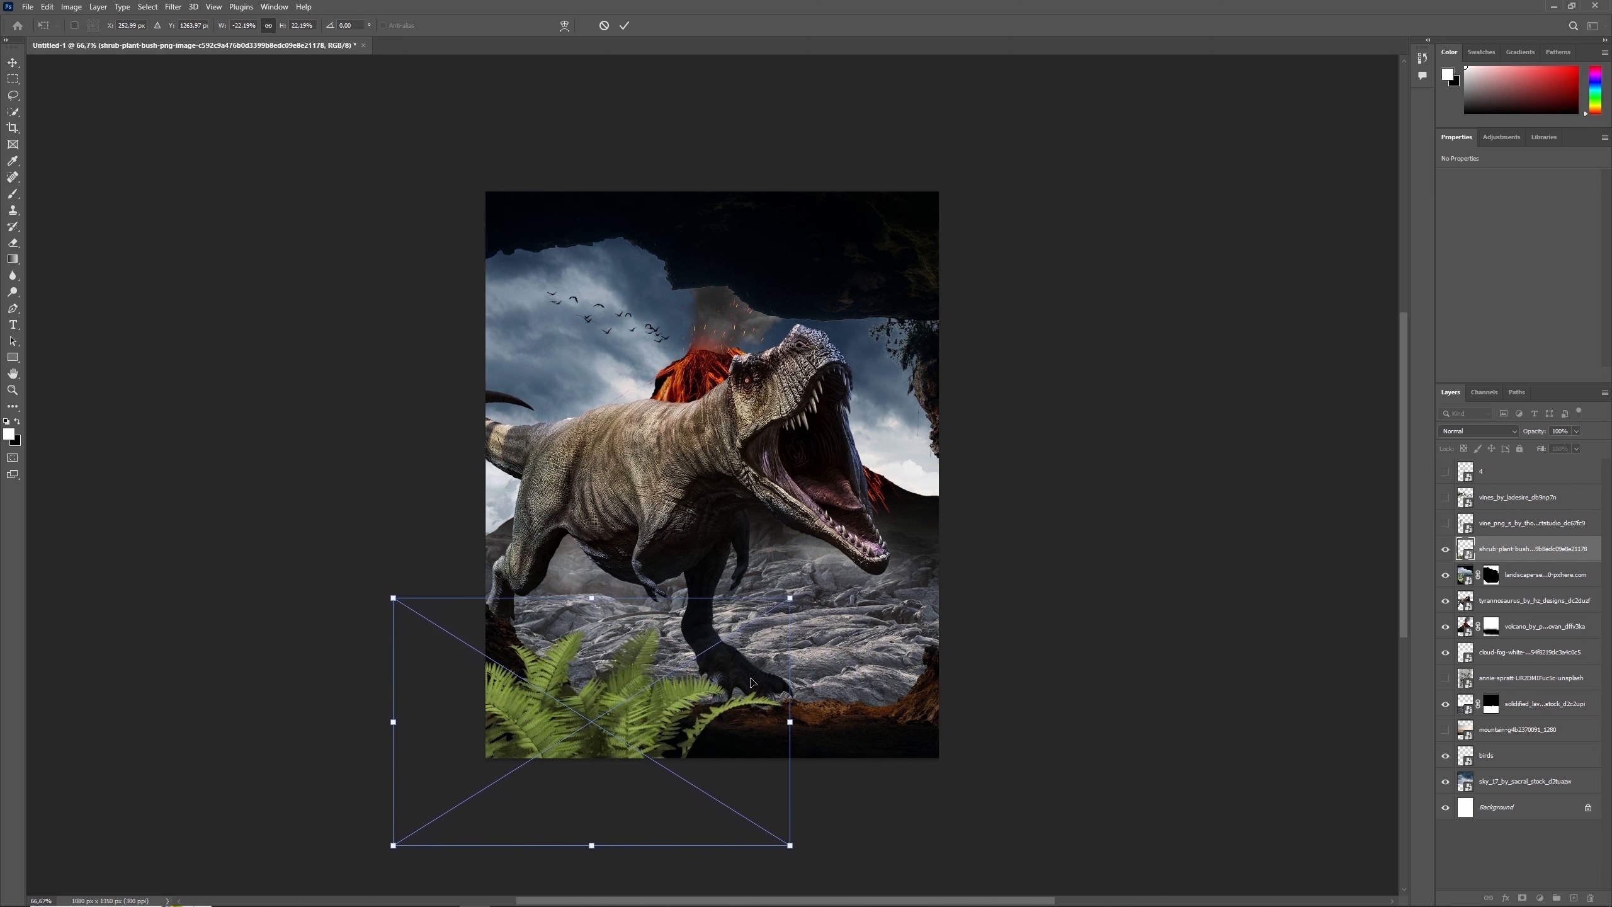
# - Enlarge the fern to about 25%, then mirror and tilt it so its fronds fan out from the lower-left corner
pyautogui.rightClick(660, 673)
pyautogui.click(679, 654)
pyautogui.moveTo(679, 660); pyautogui.dragTo(584, 660)
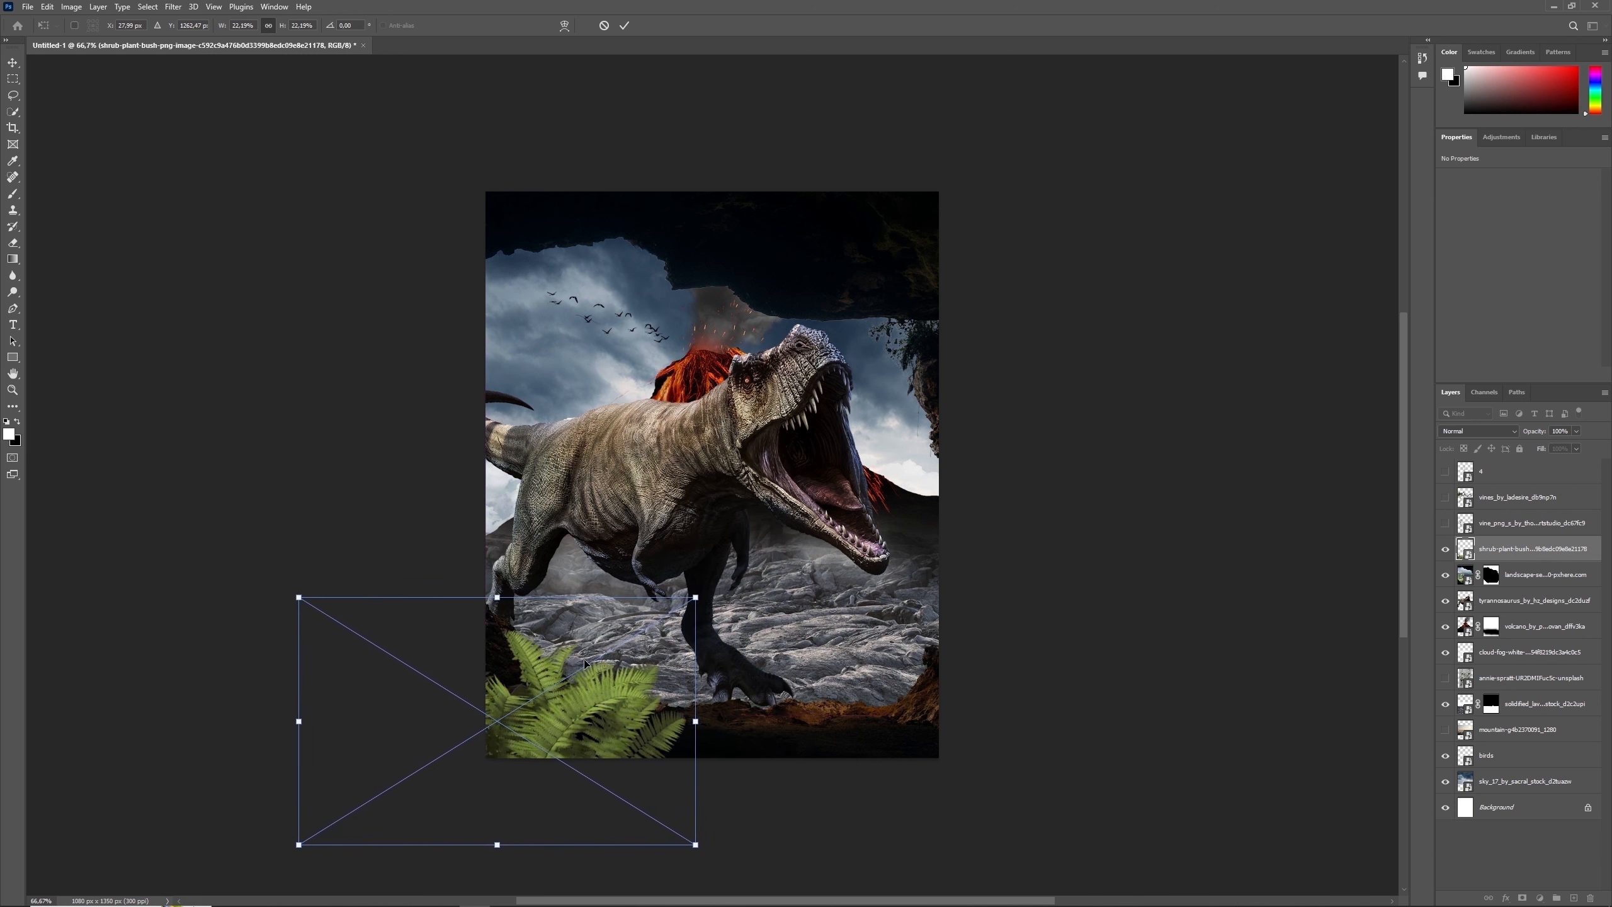
pyautogui.moveTo(696, 597); pyautogui.dragTo(722, 581)
pyautogui.moveTo(653, 636); pyautogui.dragTo(648, 699)
pyautogui.rightClick(606, 648)
pyautogui.click(634, 645)
pyautogui.moveTo(752, 603); pyautogui.dragTo(735, 692)
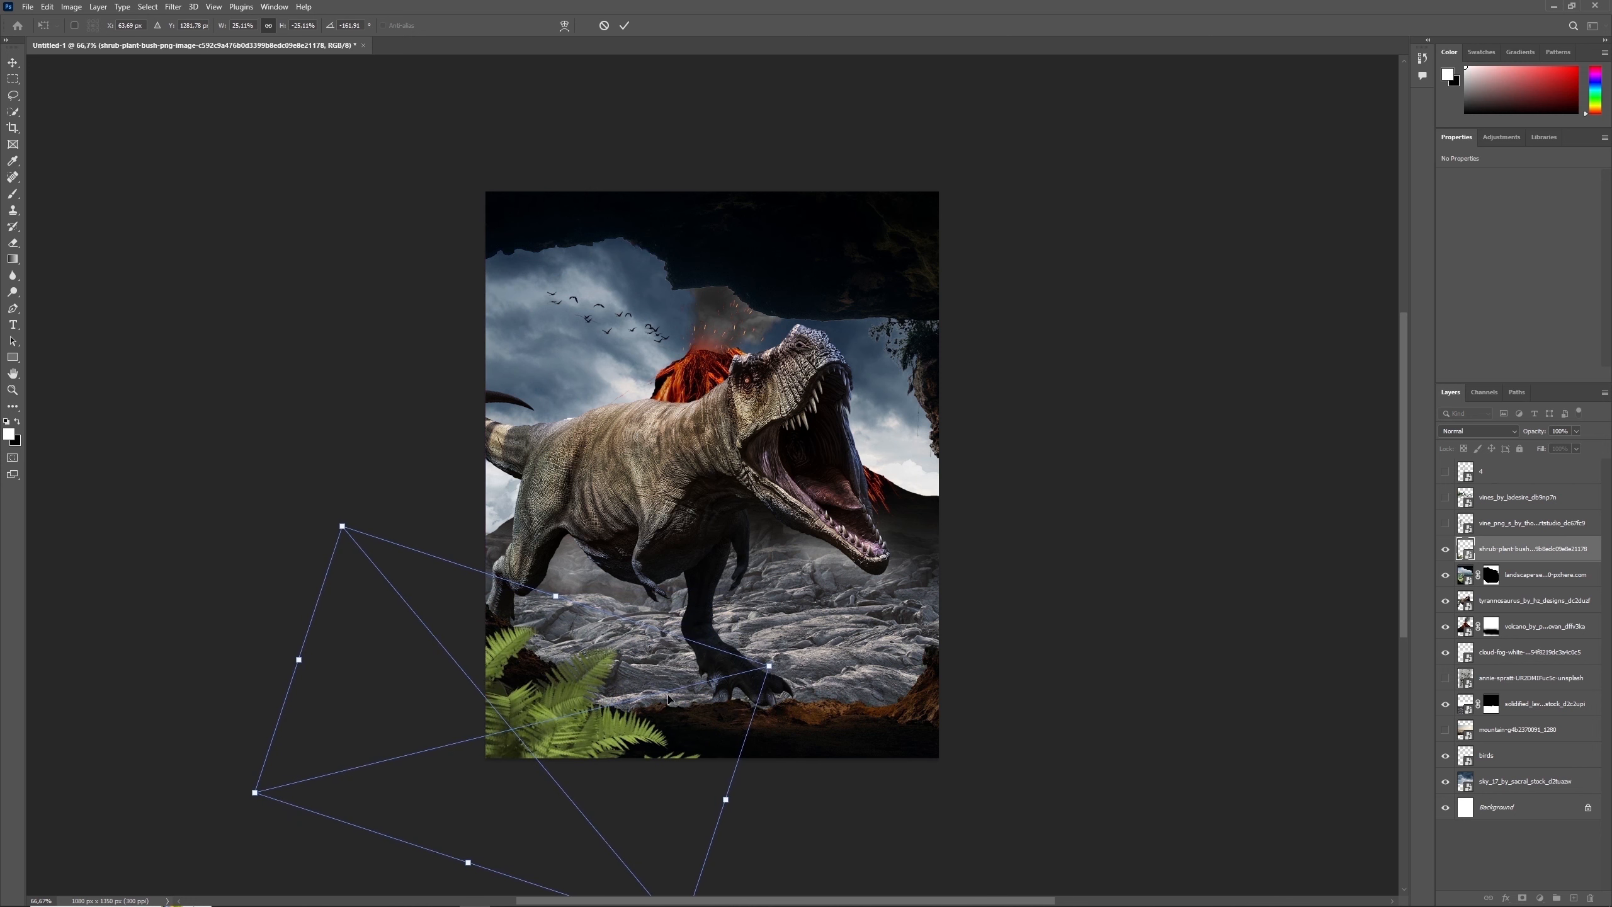
pyautogui.press('Return')
pyautogui.press('b')
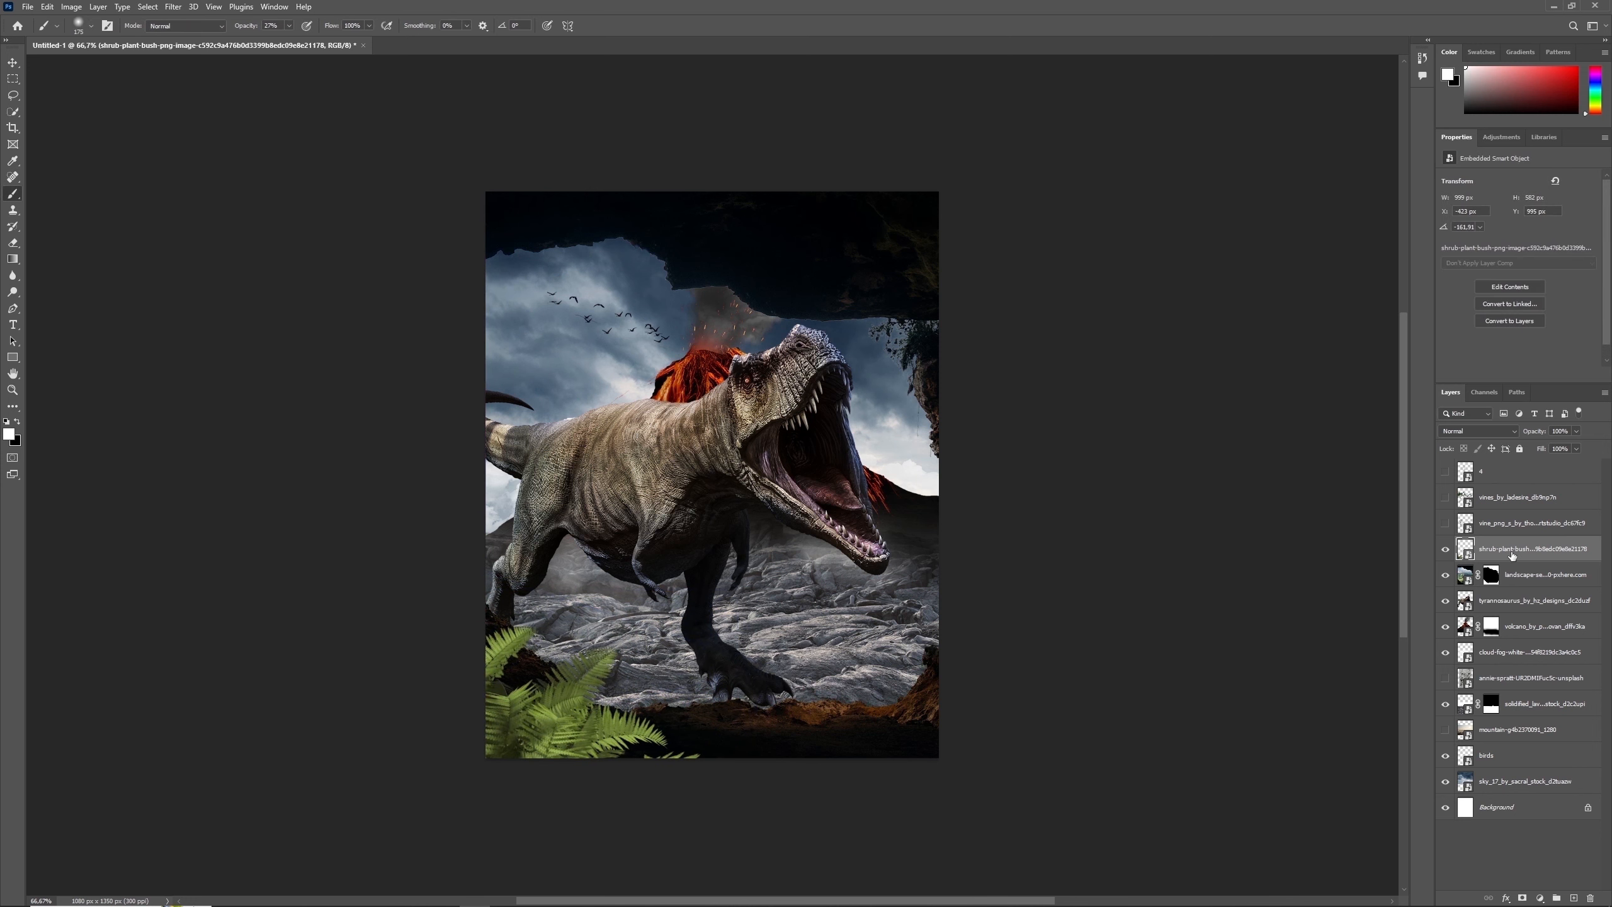
# - Duplicate the fern layer and fit a smaller, mirrored copy into the lower-right corner of the canvas
pyautogui.hotkey('ctrl', 'j')
pyautogui.hotkey('ctrl', 't')
pyautogui.moveTo(658, 725); pyautogui.dragTo(993, 677)
pyautogui.moveTo(1129, 604); pyautogui.dragTo(1055, 628)
pyautogui.moveTo(744, 515); pyautogui.dragTo(790, 569)
pyautogui.moveTo(1086, 760); pyautogui.dragTo(1098, 703)
pyautogui.moveTo(898, 692); pyautogui.dragTo(969, 693)
pyautogui.rightClick(942, 728)
pyautogui.click(946, 711)
pyautogui.press('Return')
# - Show the hanging vine layer and move it up so the vines drop from the upper edge of the canvas
pyautogui.click(1447, 524)
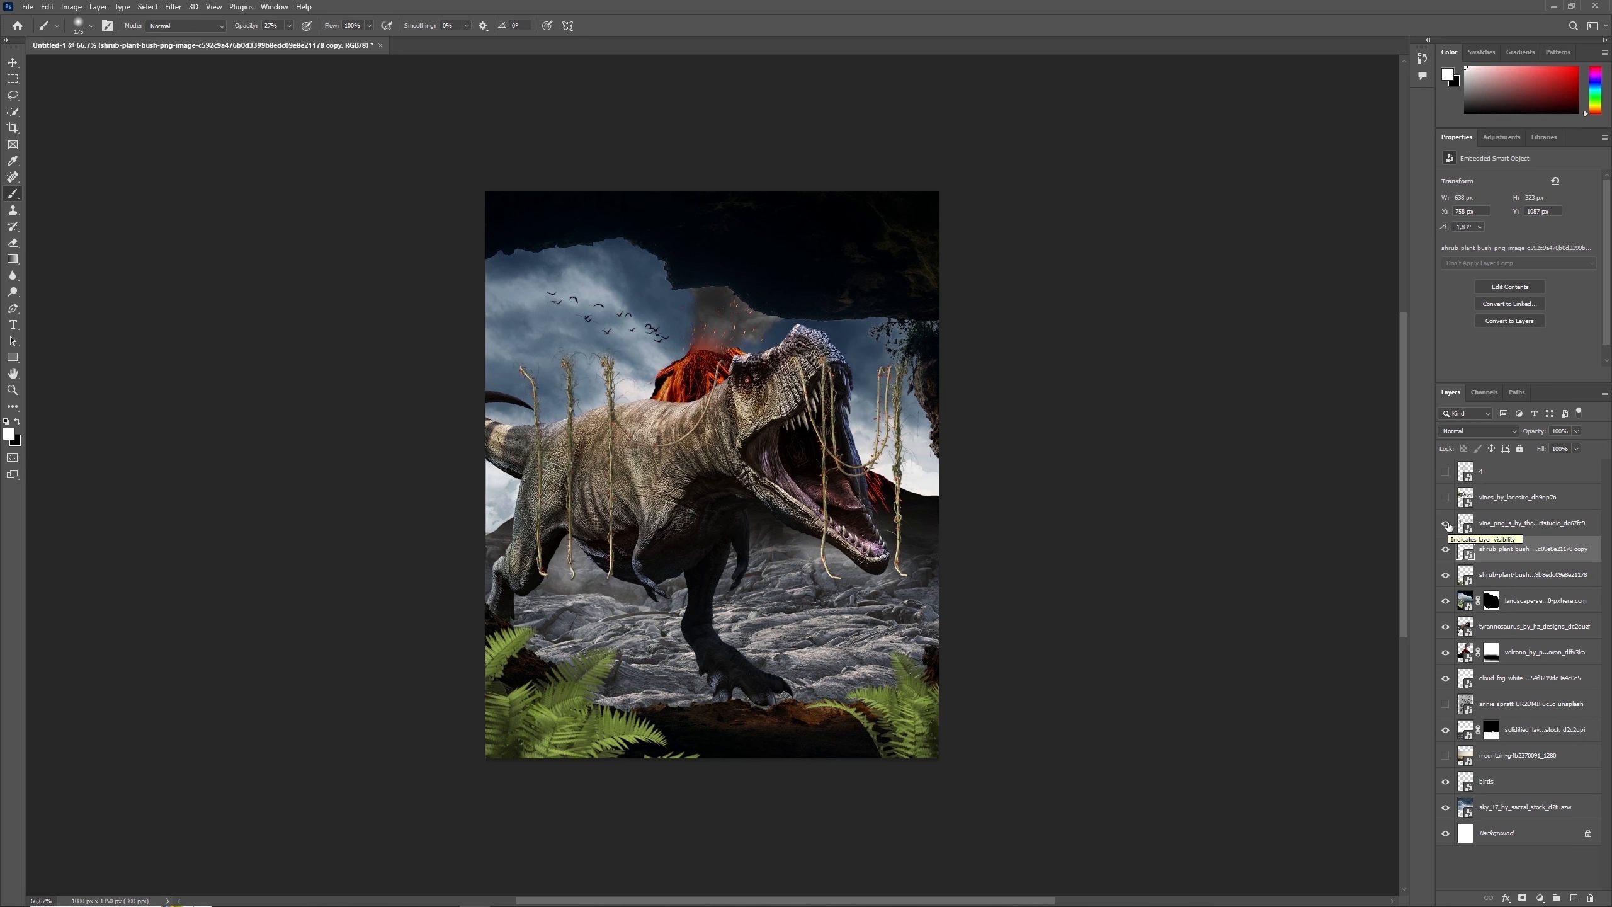
pyautogui.hotkey('ctrl', 't')
pyautogui.press('Escape')
pyautogui.click(1530, 523)
pyautogui.hotkey('ctrl', 't')
pyautogui.moveTo(907, 498)
pyautogui.mouseDown()
pyautogui.moveTo(913, 363)
pyautogui.moveTo(899, 323)
pyautogui.mouseUp()
pyautogui.press('Return')
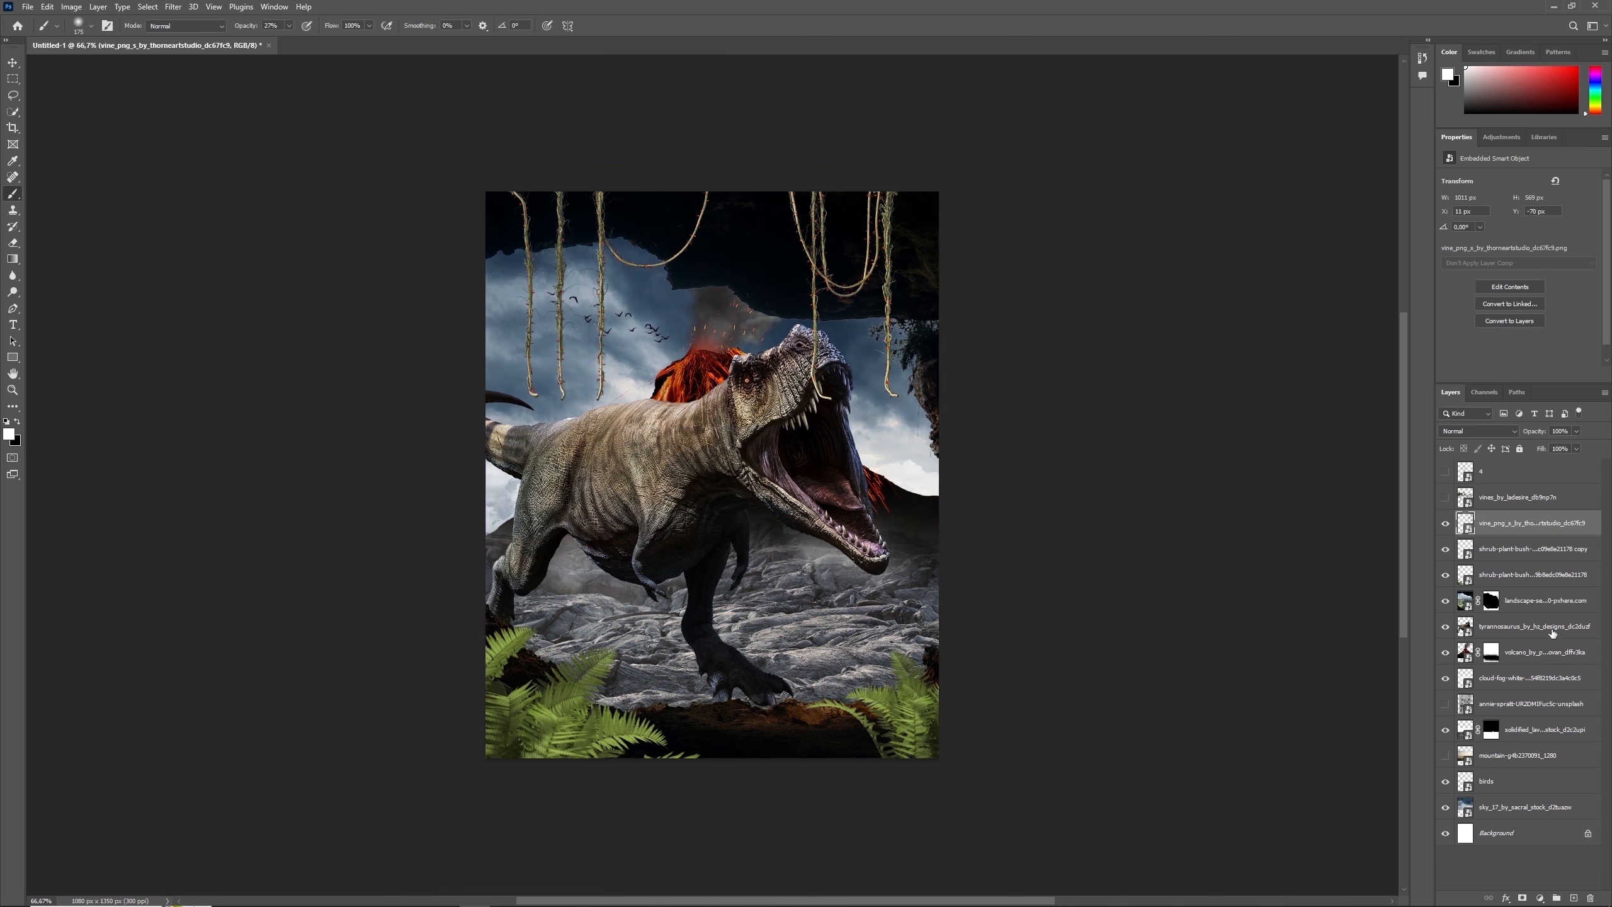
# - Add a mask to the hanging vine layer and paint out the third strand from the left with a hard black brush at 100% opacity
pyautogui.click(1523, 898)
pyautogui.click(18, 420)
pyautogui.click(91, 26)
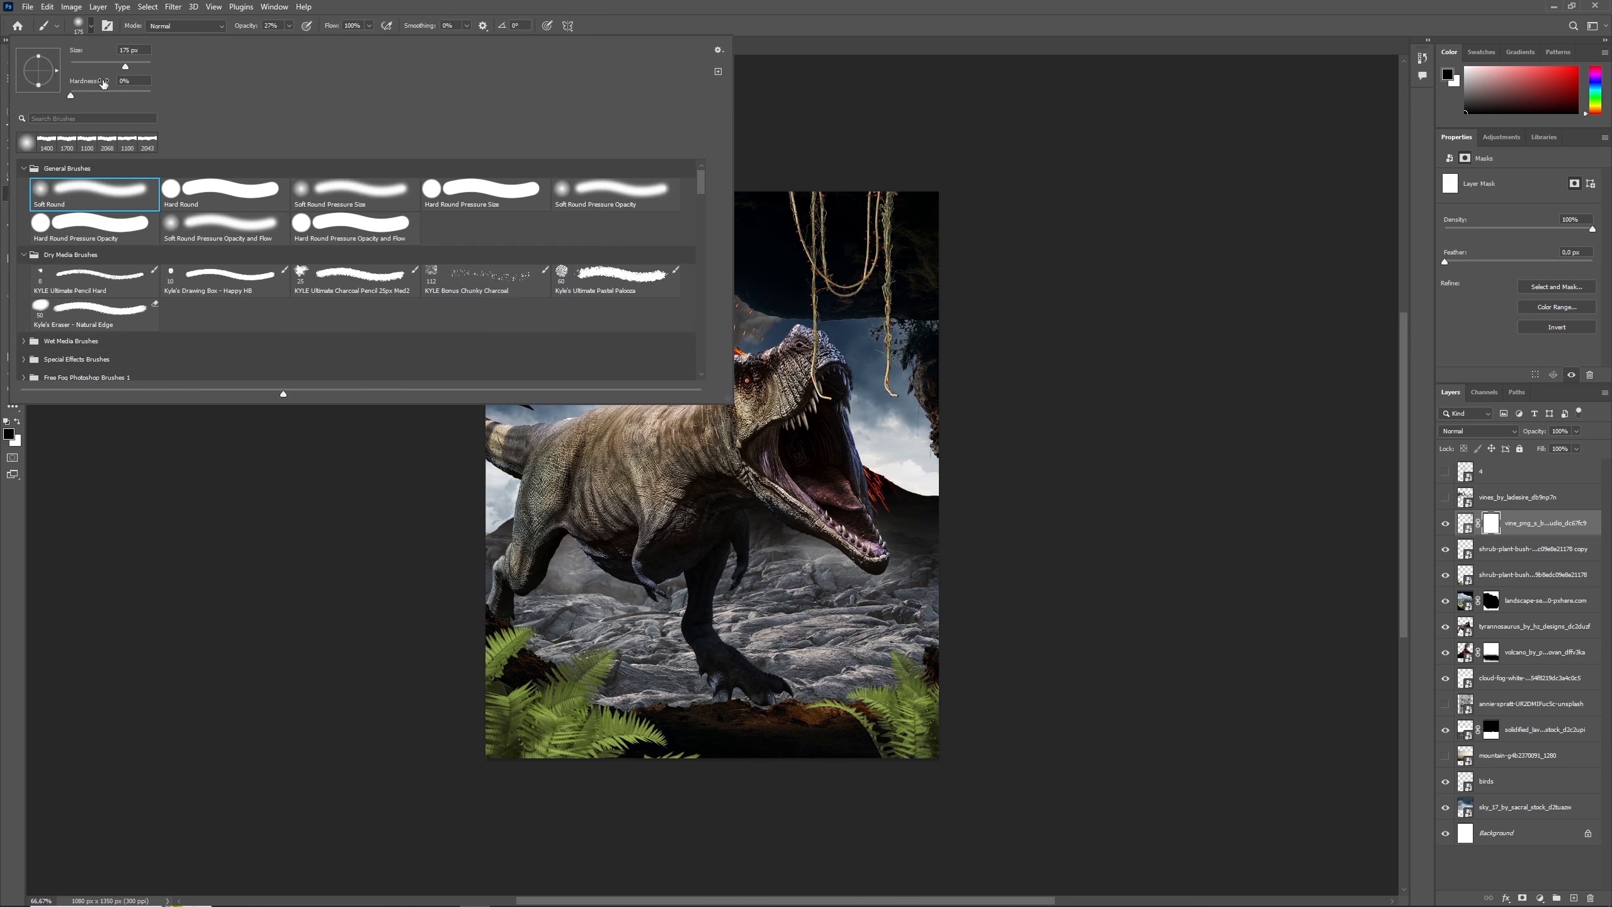
pyautogui.moveTo(105, 92); pyautogui.dragTo(151, 93)
pyautogui.press('Return')
pyautogui.press('[')
pyautogui.press('[')
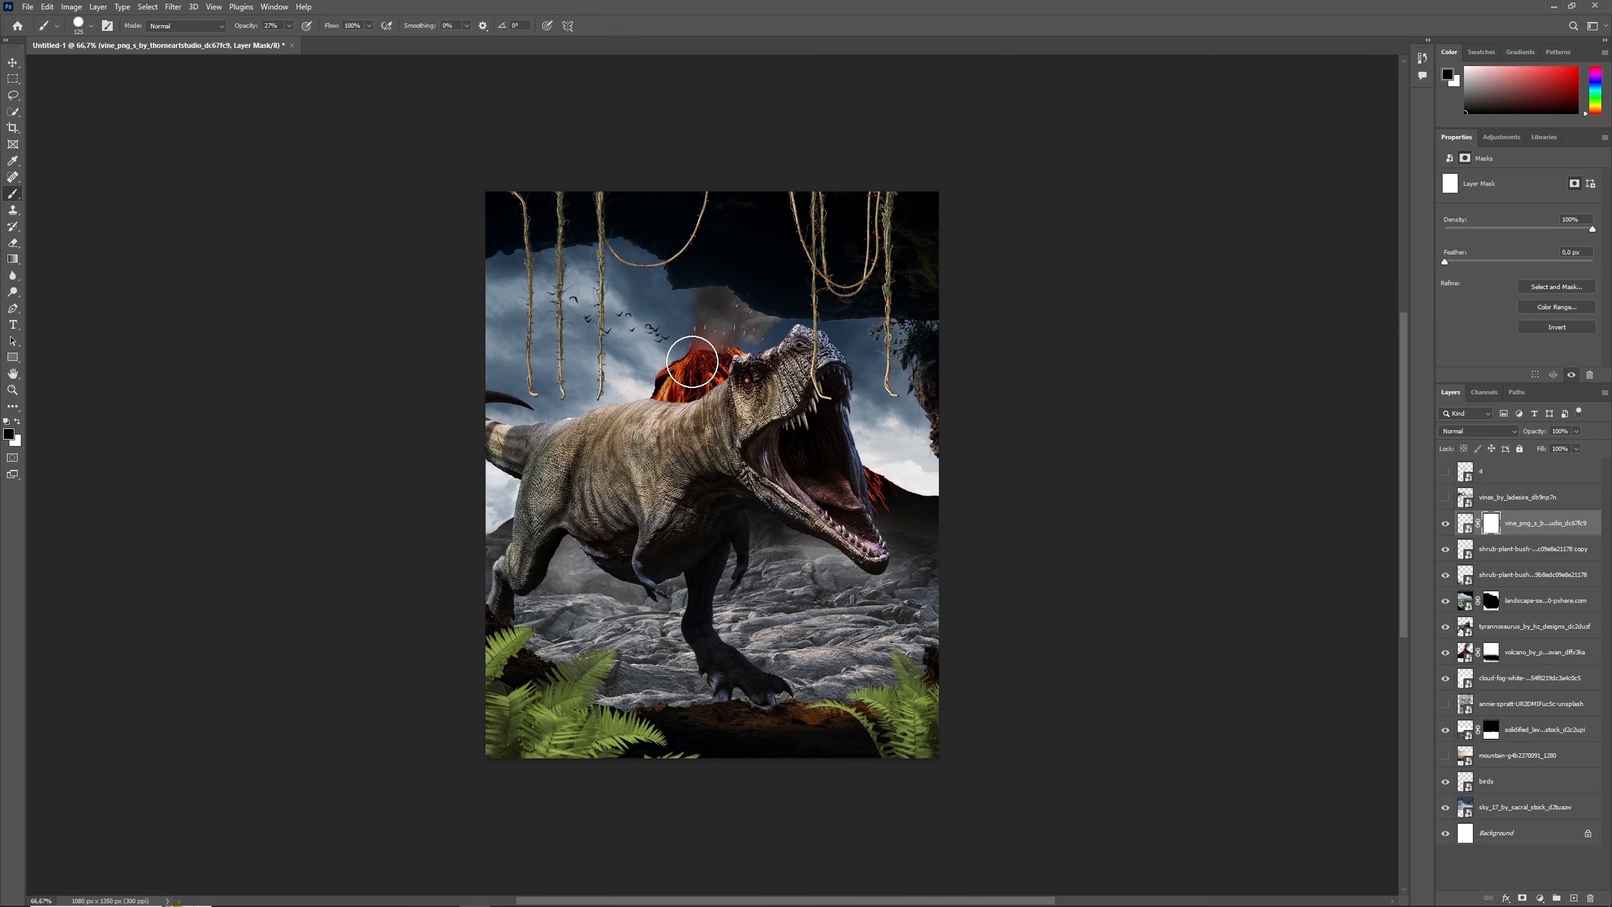
pyautogui.moveTo(289, 25); pyautogui.dragTo(453, 161)
pyautogui.moveTo(619, 388); pyautogui.dragTo(618, 332)
pyautogui.press('[')
pyautogui.press('[')
pyautogui.press('[')
pyautogui.press('[')
pyautogui.press('[')
pyautogui.press('[')
pyautogui.press('[')
pyautogui.press('[')
pyautogui.press('[')
pyautogui.moveTo(600, 246); pyautogui.dragTo(606, 341)
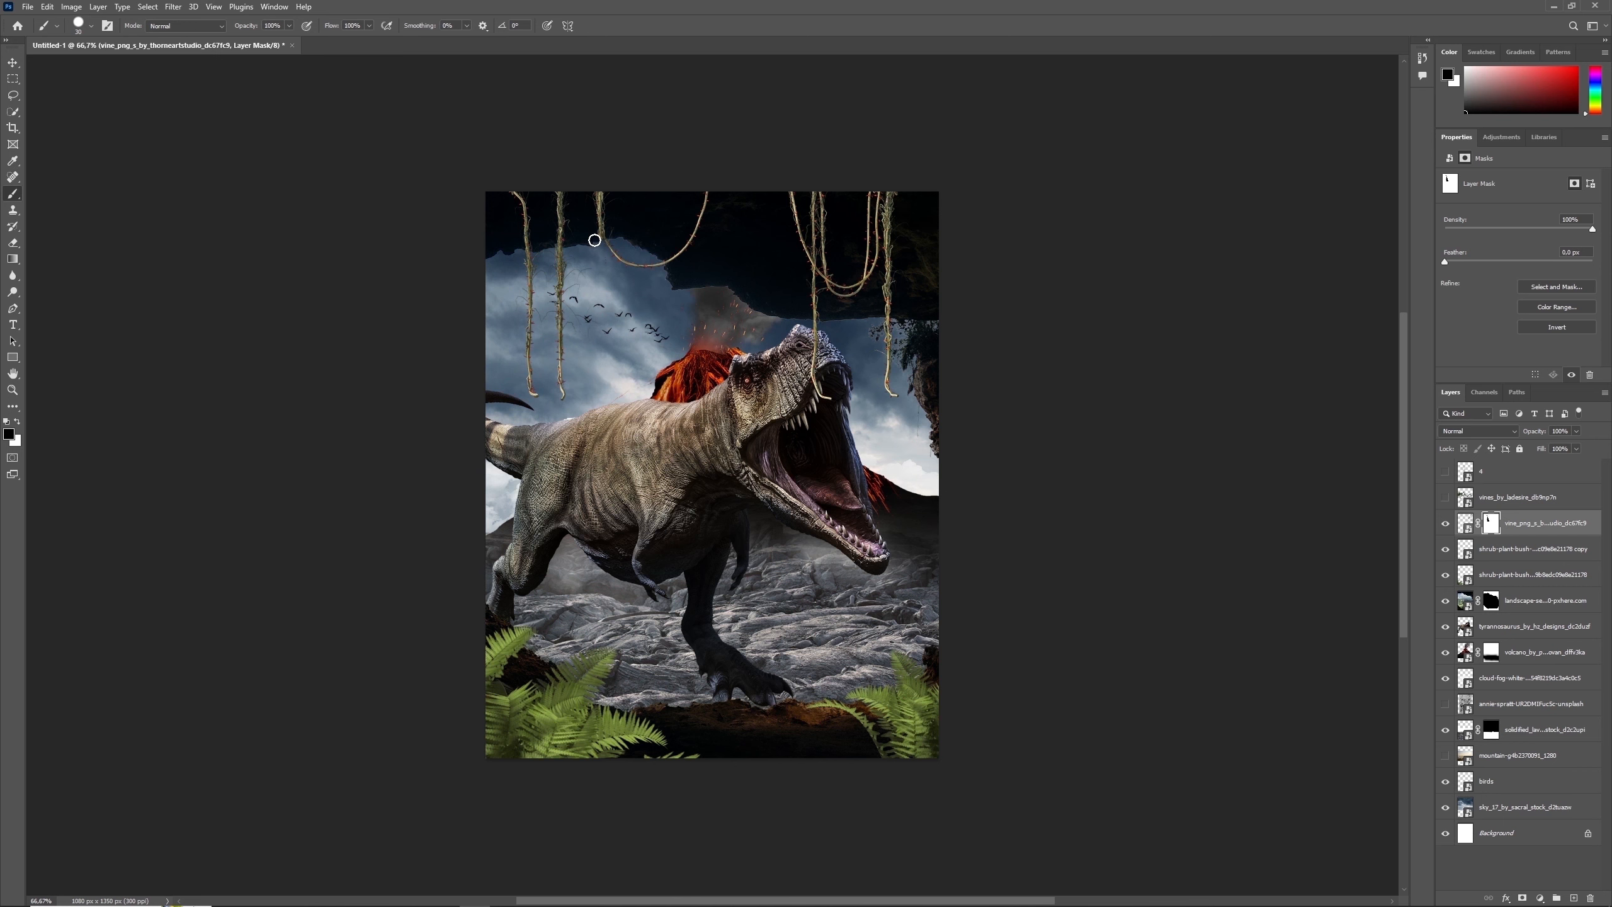
# - Paint out the second strand from the left on the hanging vine layer's mask
pyautogui.moveTo(559, 218); pyautogui.dragTo(562, 316)
pyautogui.press(']')
pyautogui.press(']')
pyautogui.press(']')
pyautogui.press(']')
pyautogui.press(']')
pyautogui.moveTo(563, 398); pyautogui.dragTo(560, 321)
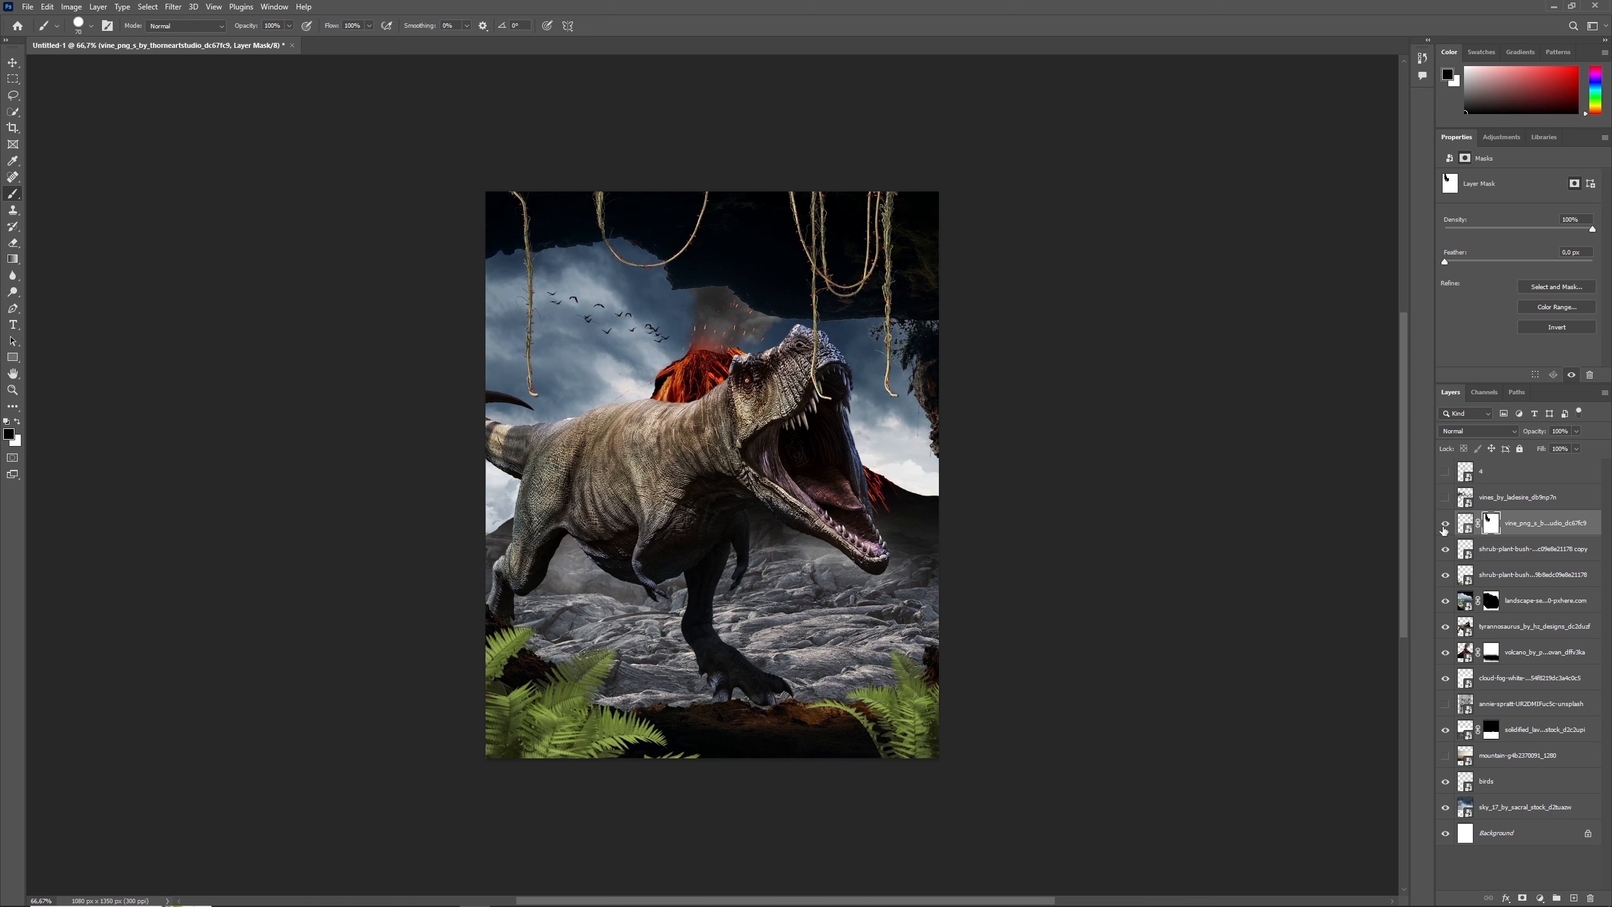
# - Show the leafy vines layer and move it up so the leaves hang along the cave ceiling
pyautogui.click(1446, 498)
pyautogui.click(1472, 502)
pyautogui.hotkey('ctrl', 't')
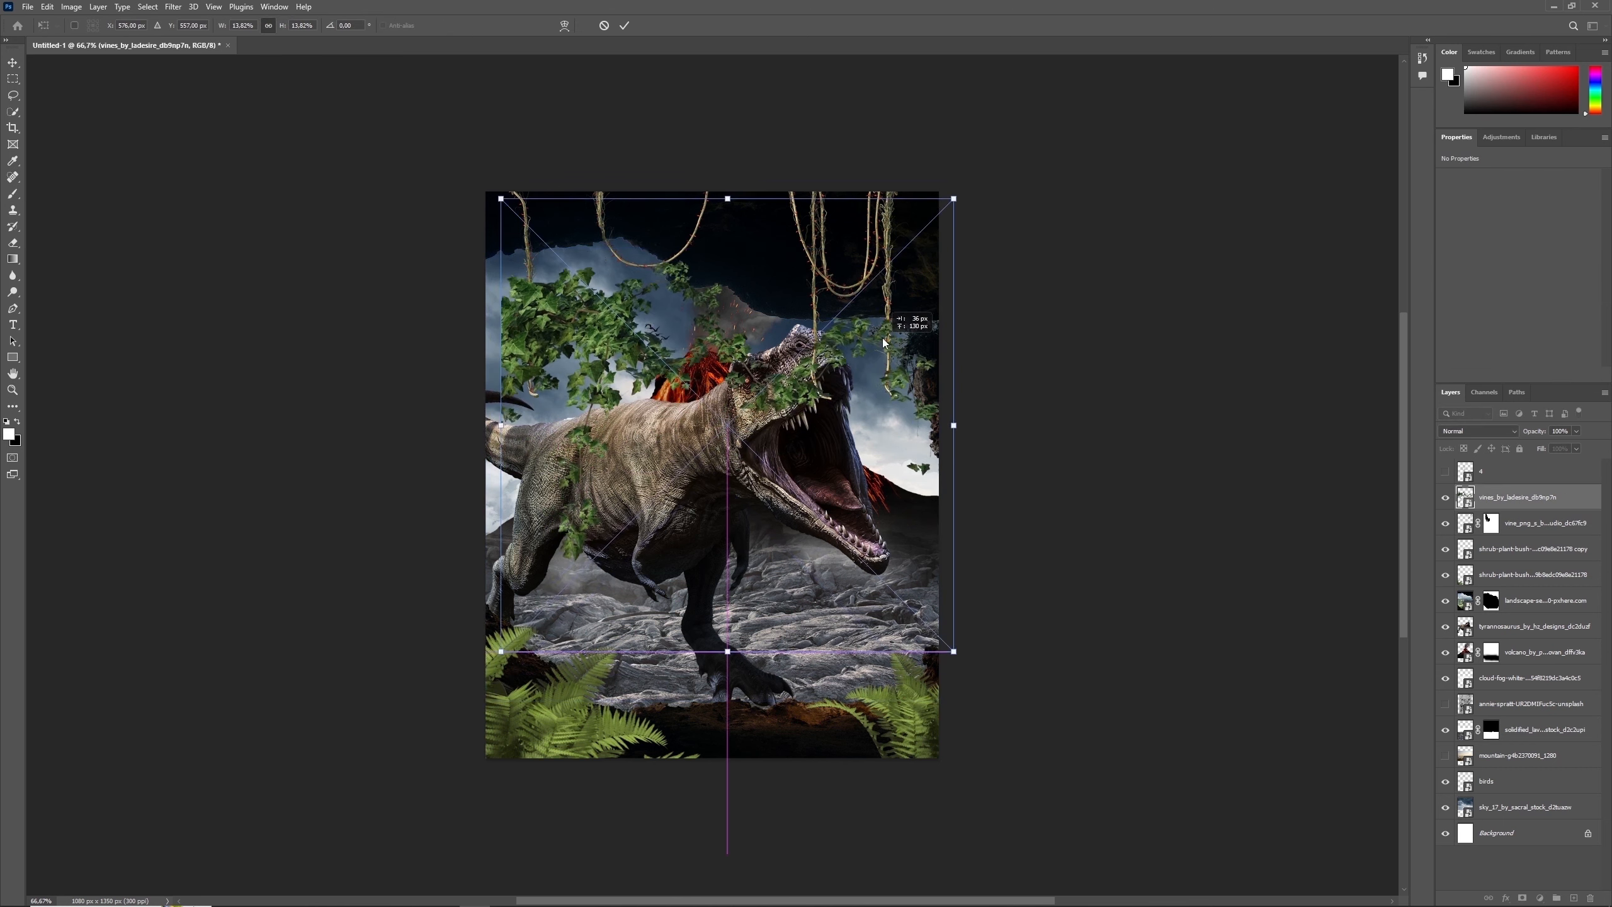
pyautogui.moveTo(867, 412); pyautogui.dragTo(866, 216)
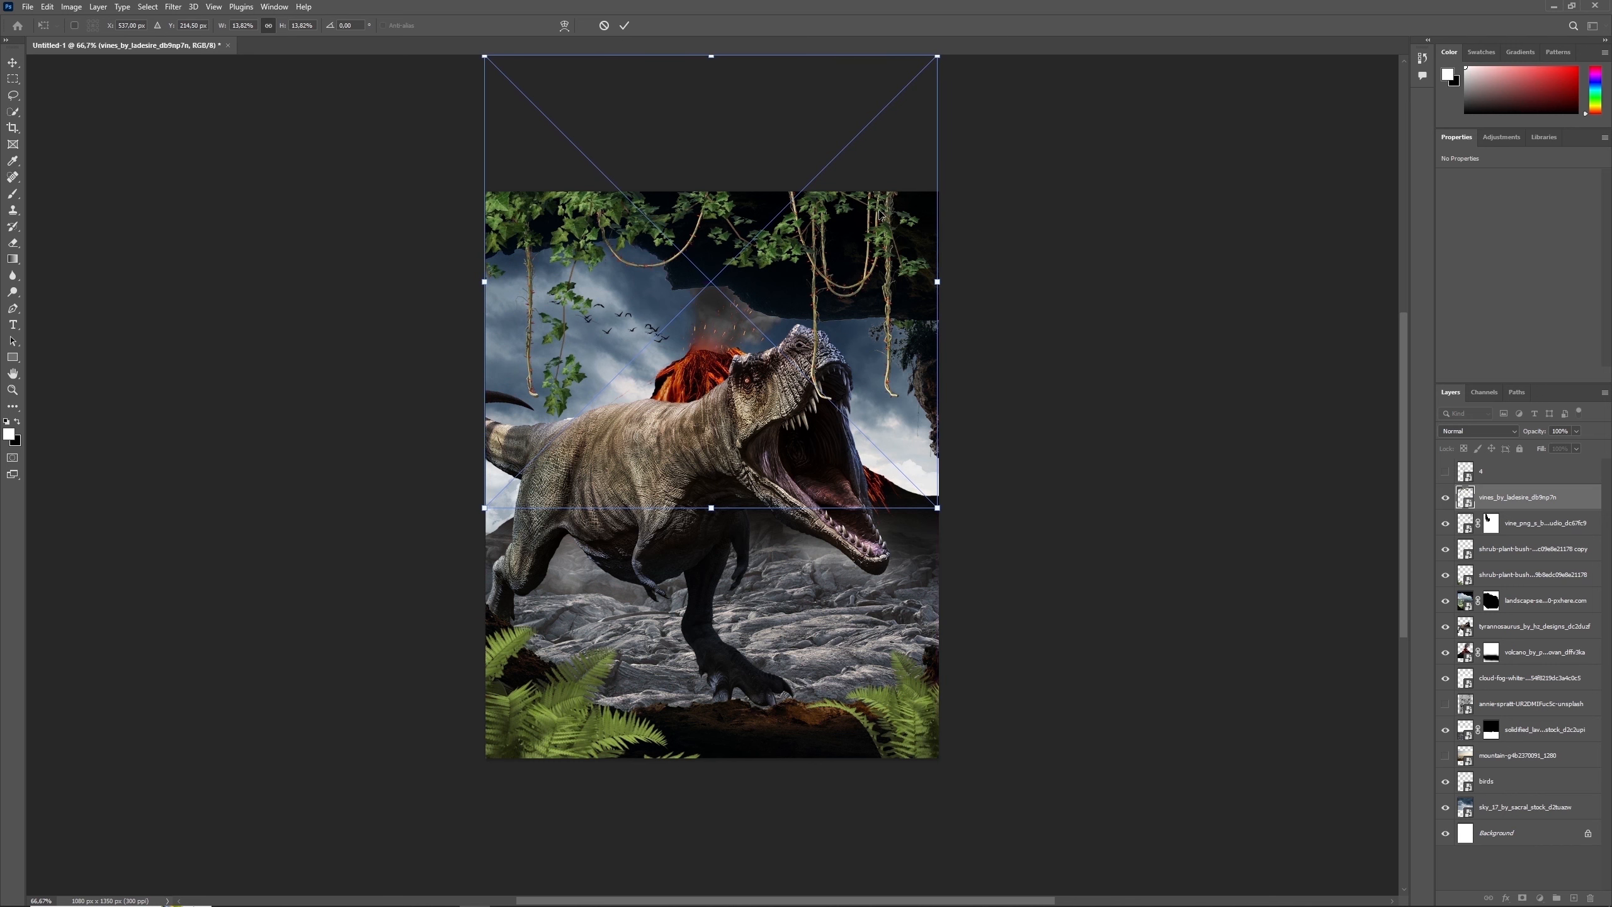
pyautogui.press('Return')
# - Add a mask to the leafy vines layer and paint out the lower part of the leaf strand dangling on the left
pyautogui.click(1523, 897)
pyautogui.moveTo(575, 323)
pyautogui.mouseDown()
pyautogui.moveTo(568, 416)
pyautogui.moveTo(537, 306)
pyautogui.moveTo(560, 331)
pyautogui.mouseUp()
pyautogui.press('[')
pyautogui.press('[')
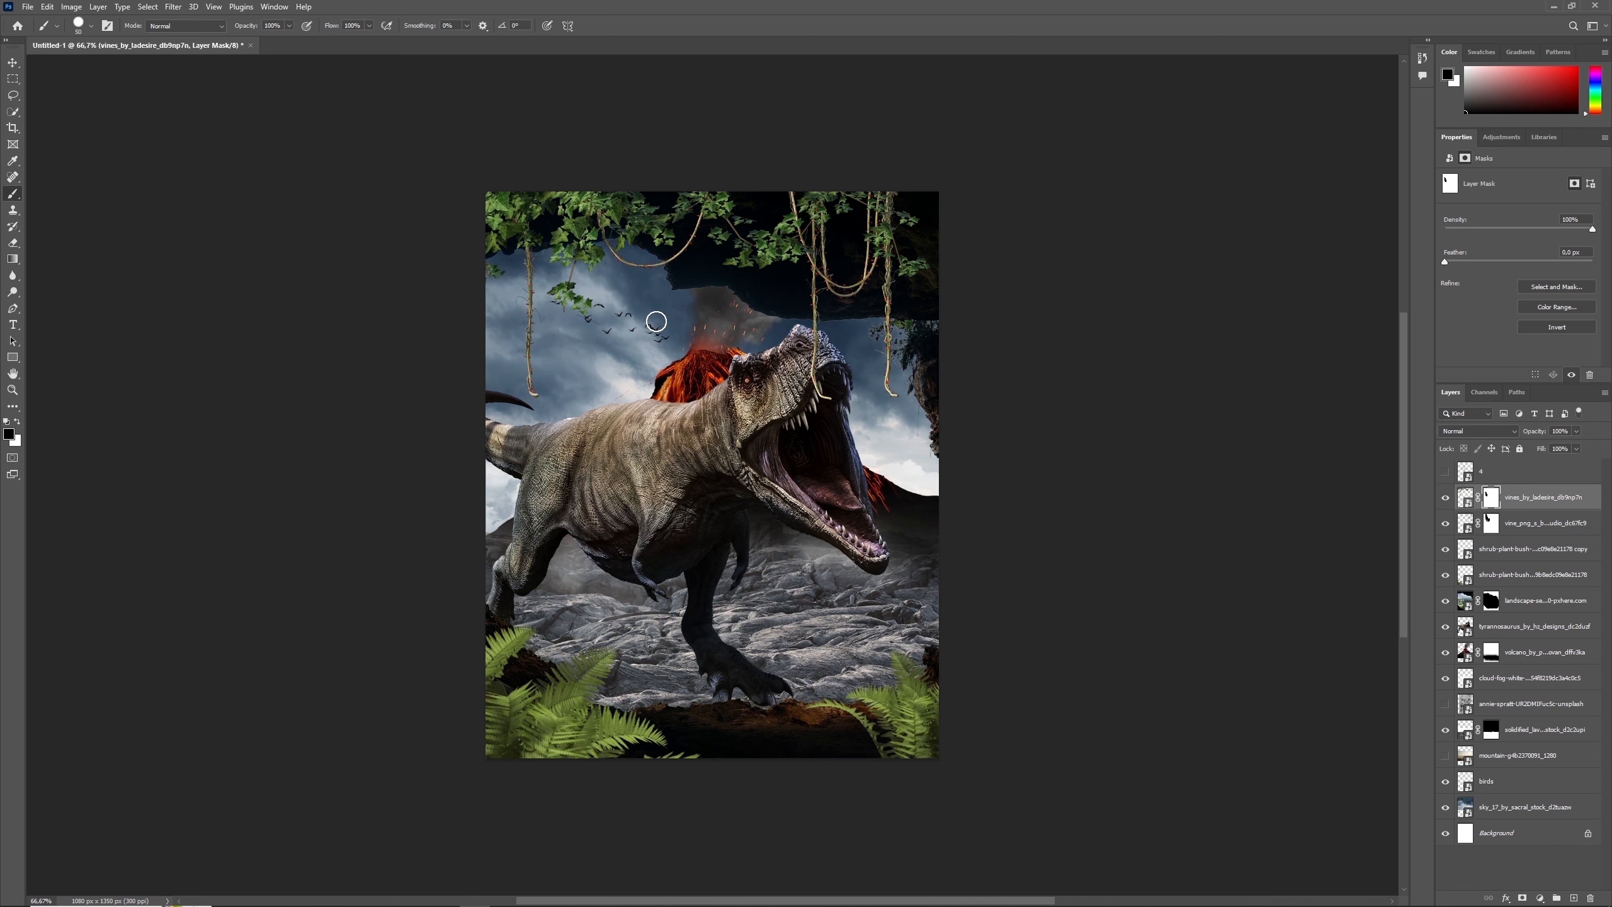
# - Paint out the strand hanging over the dinosaur's head on the hanging vine layer's mask, and return to the leafy vines mask
pyautogui.hotkey('alt', '[')
pyautogui.moveTo(817, 347); pyautogui.dragTo(805, 291)
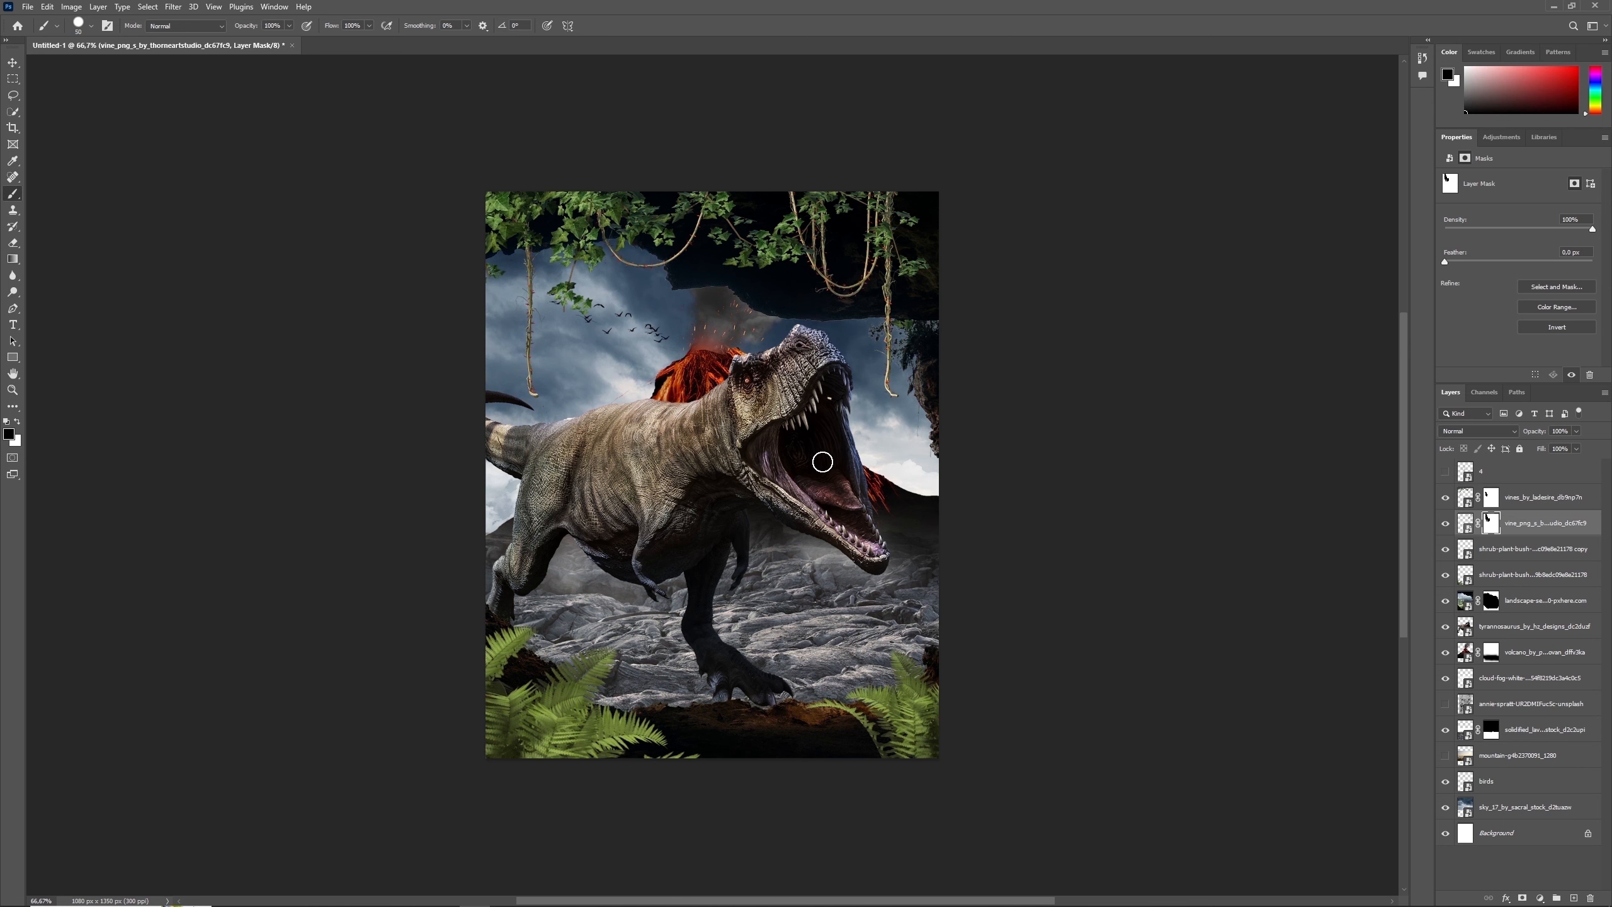
pyautogui.click(1491, 498)
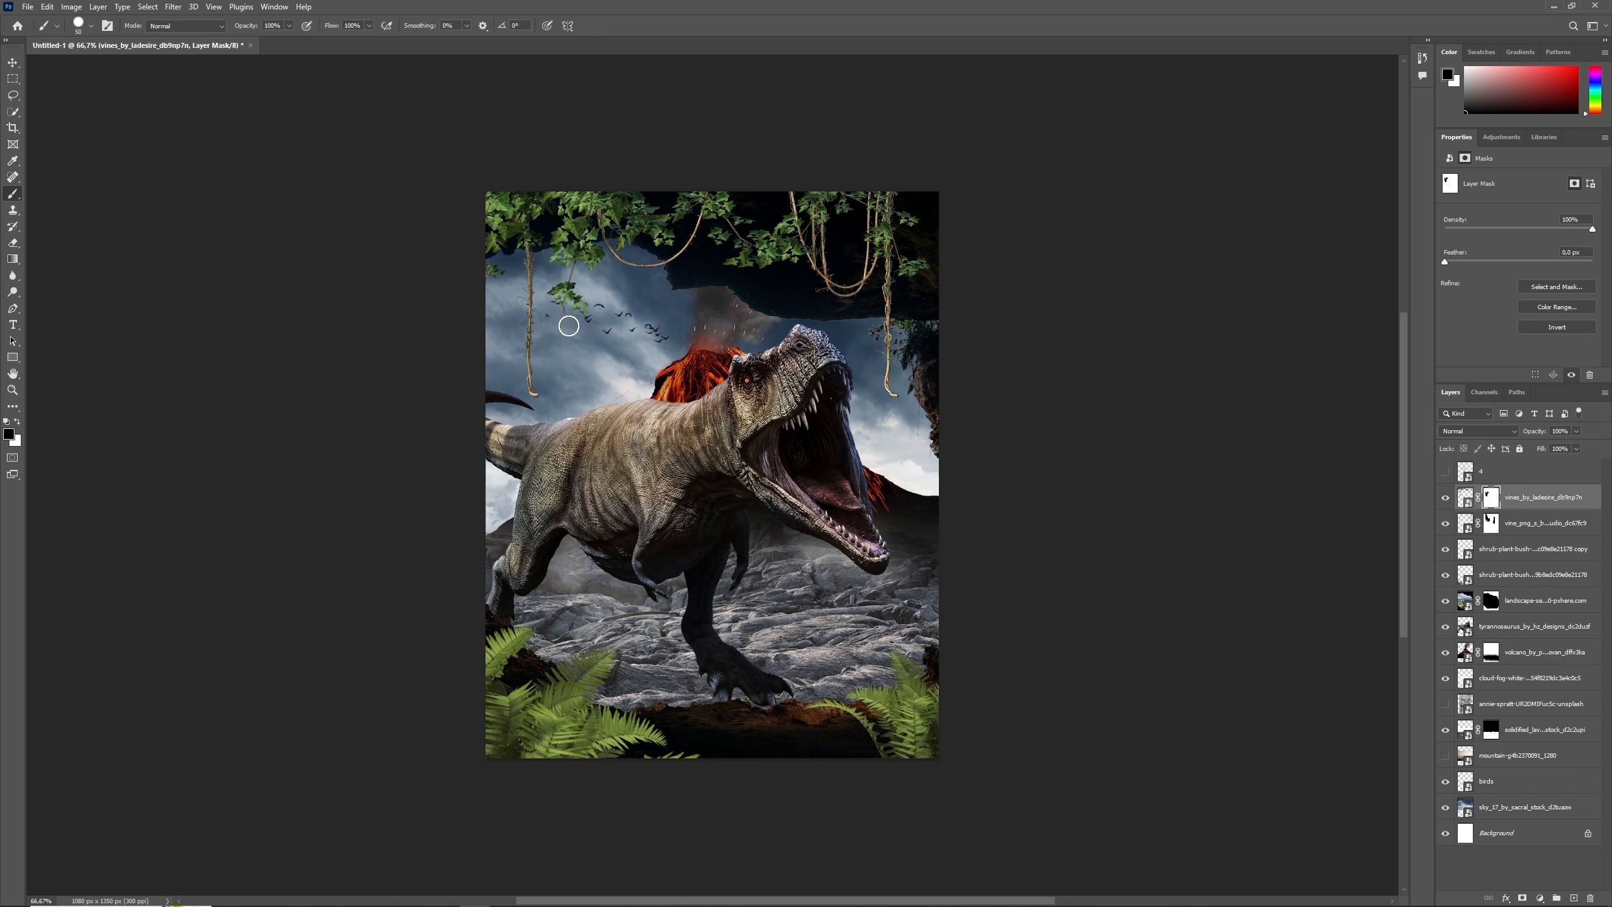
pyautogui.press('x')
pyautogui.press('x')
# - Show the water splash layer, scale it to about 10.7%, rotate it to about -24° and move it to the dinosaur's mouth
pyautogui.click(1446, 472)
pyautogui.click(1465, 473)
pyautogui.hotkey('ctrl', 't')
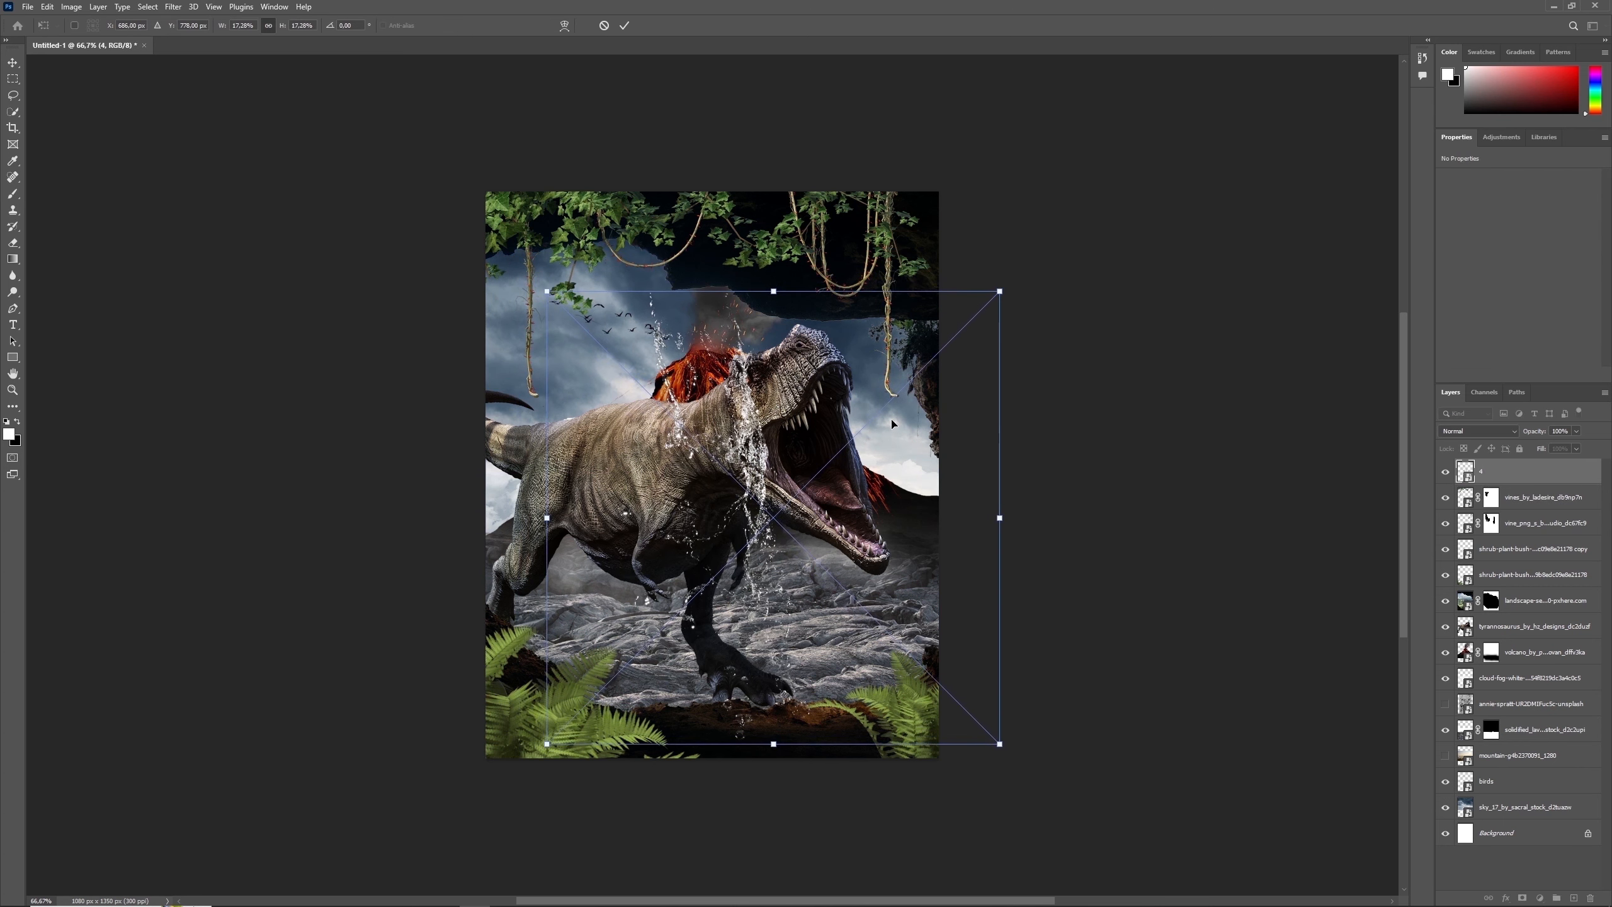
pyautogui.moveTo(1000, 291); pyautogui.dragTo(913, 378)
pyautogui.moveTo(1021, 499); pyautogui.dragTo(1008, 399)
pyautogui.moveTo(850, 511); pyautogui.dragTo(994, 560)
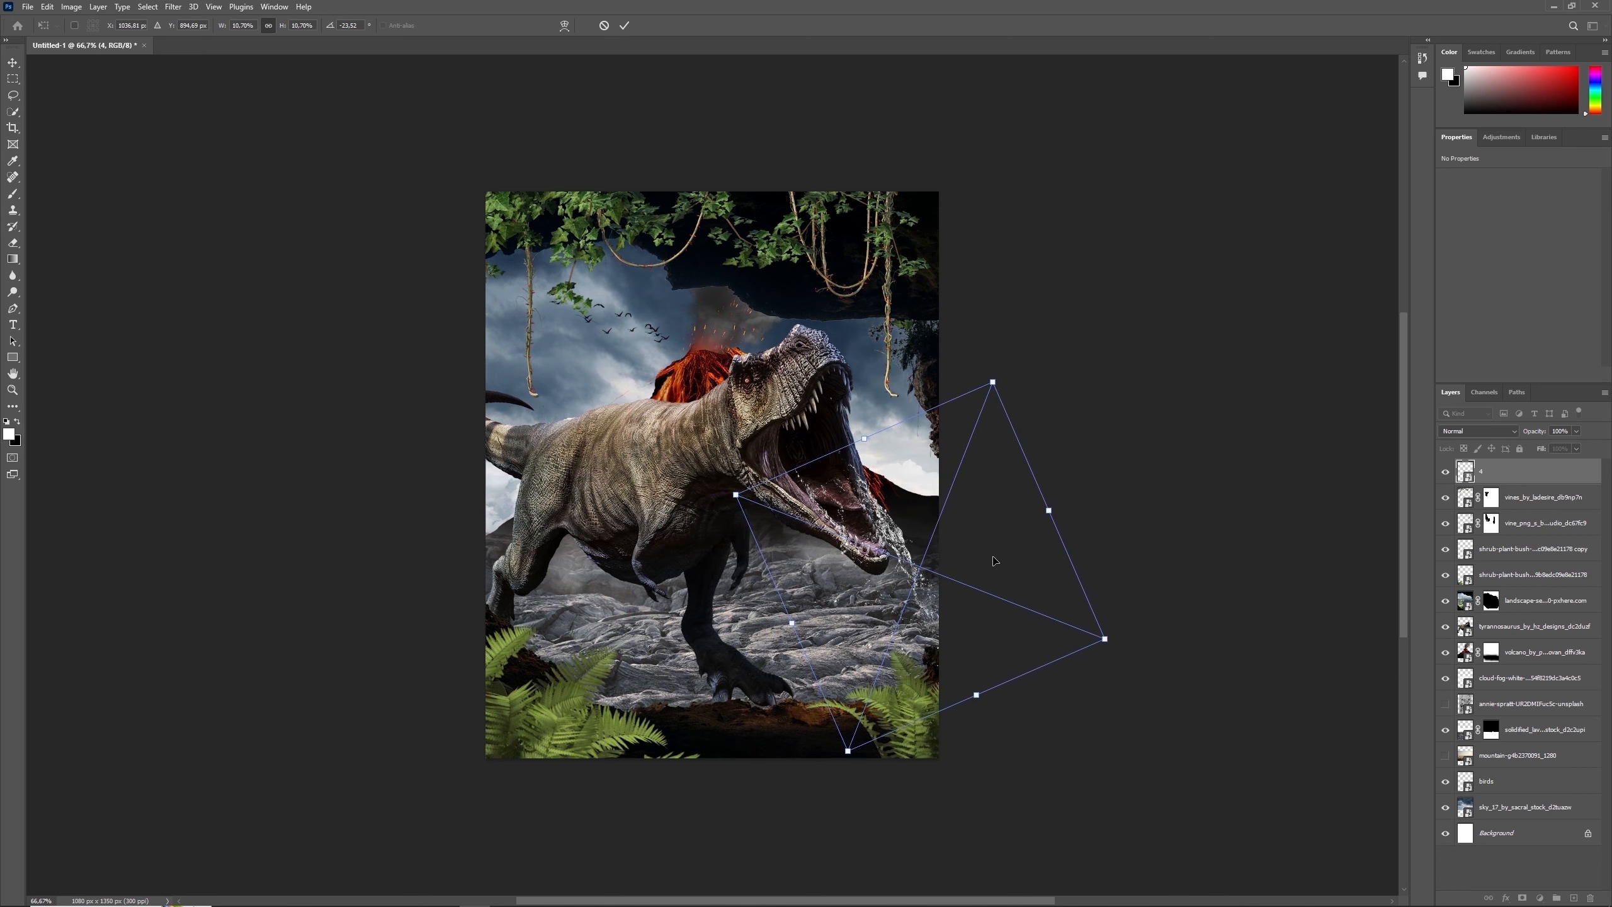
# - Refine the water splash to about -34° rotation and 10.4% width, aligned so it streams from the tip of the dinosaur's lower jaw
pyautogui.moveTo(1160, 526); pyautogui.dragTo(1155, 479)
pyautogui.moveTo(913, 543); pyautogui.dragTo(918, 532)
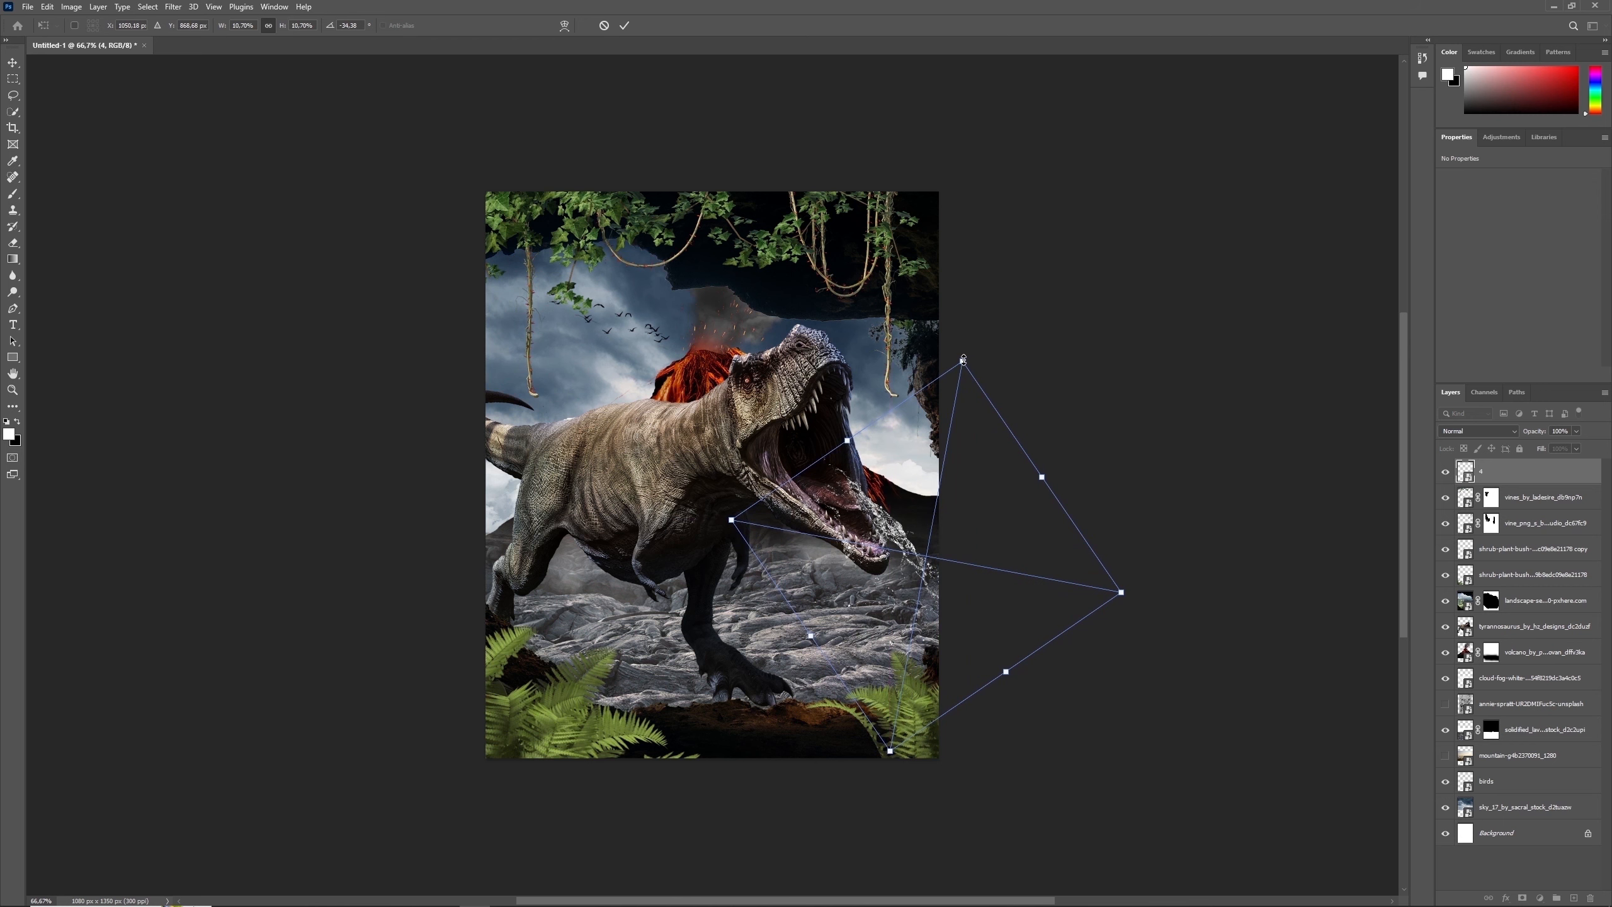
pyautogui.moveTo(963, 360); pyautogui.dragTo(958, 367)
pyautogui.moveTo(944, 481)
pyautogui.mouseDown()
pyautogui.moveTo(933, 473)
pyautogui.moveTo(950, 488)
pyautogui.mouseUp()
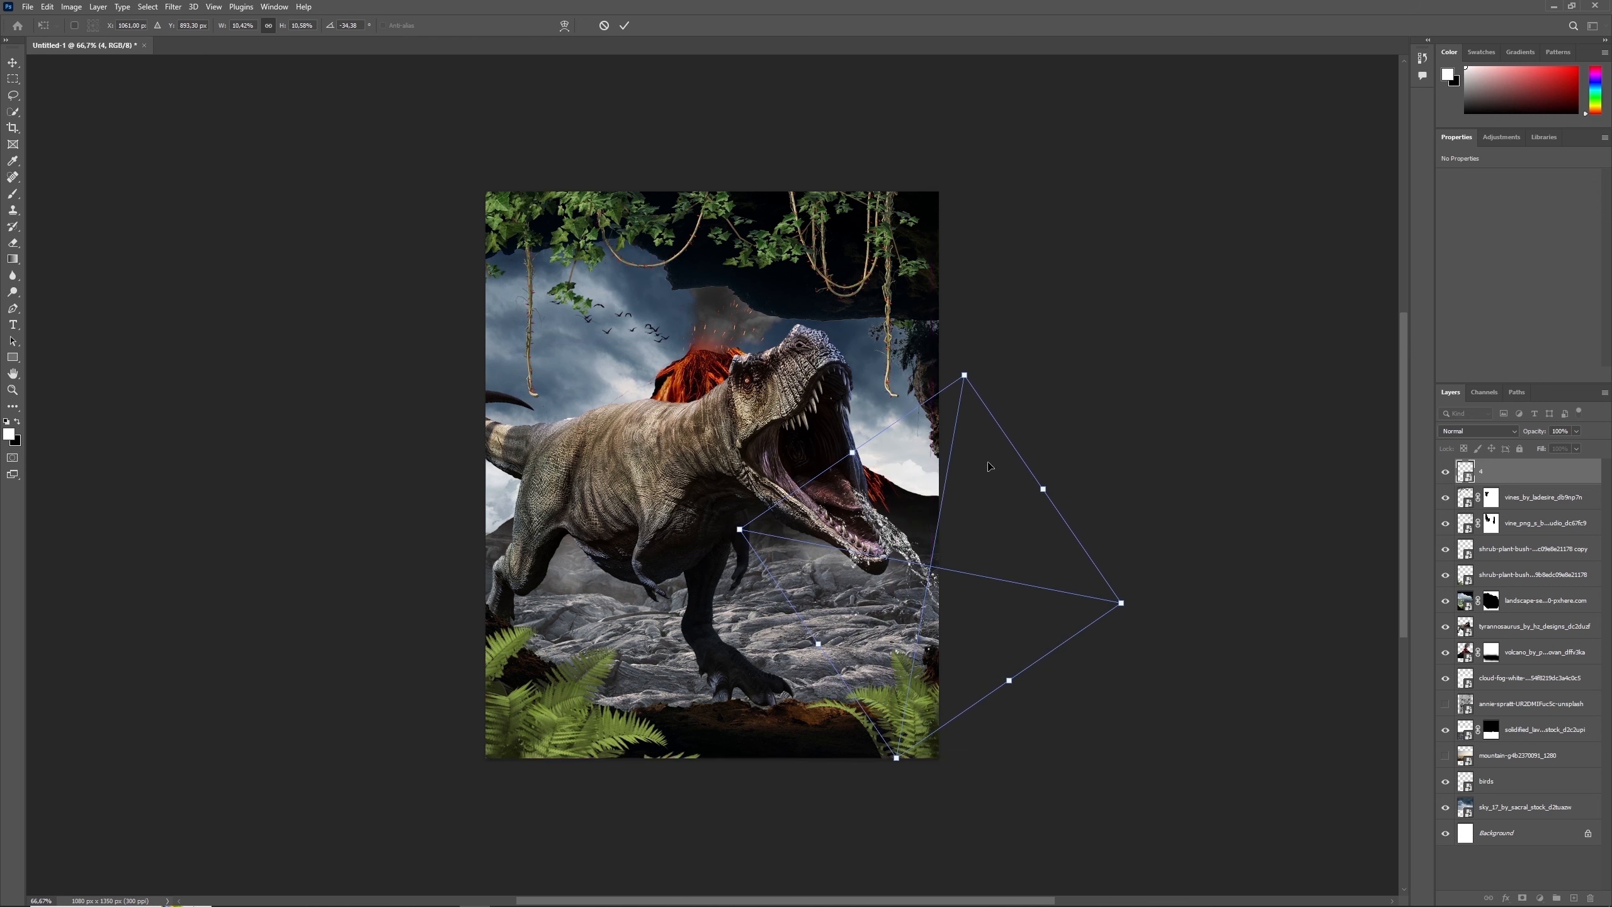
pyautogui.press('Return')
pyautogui.press('b')
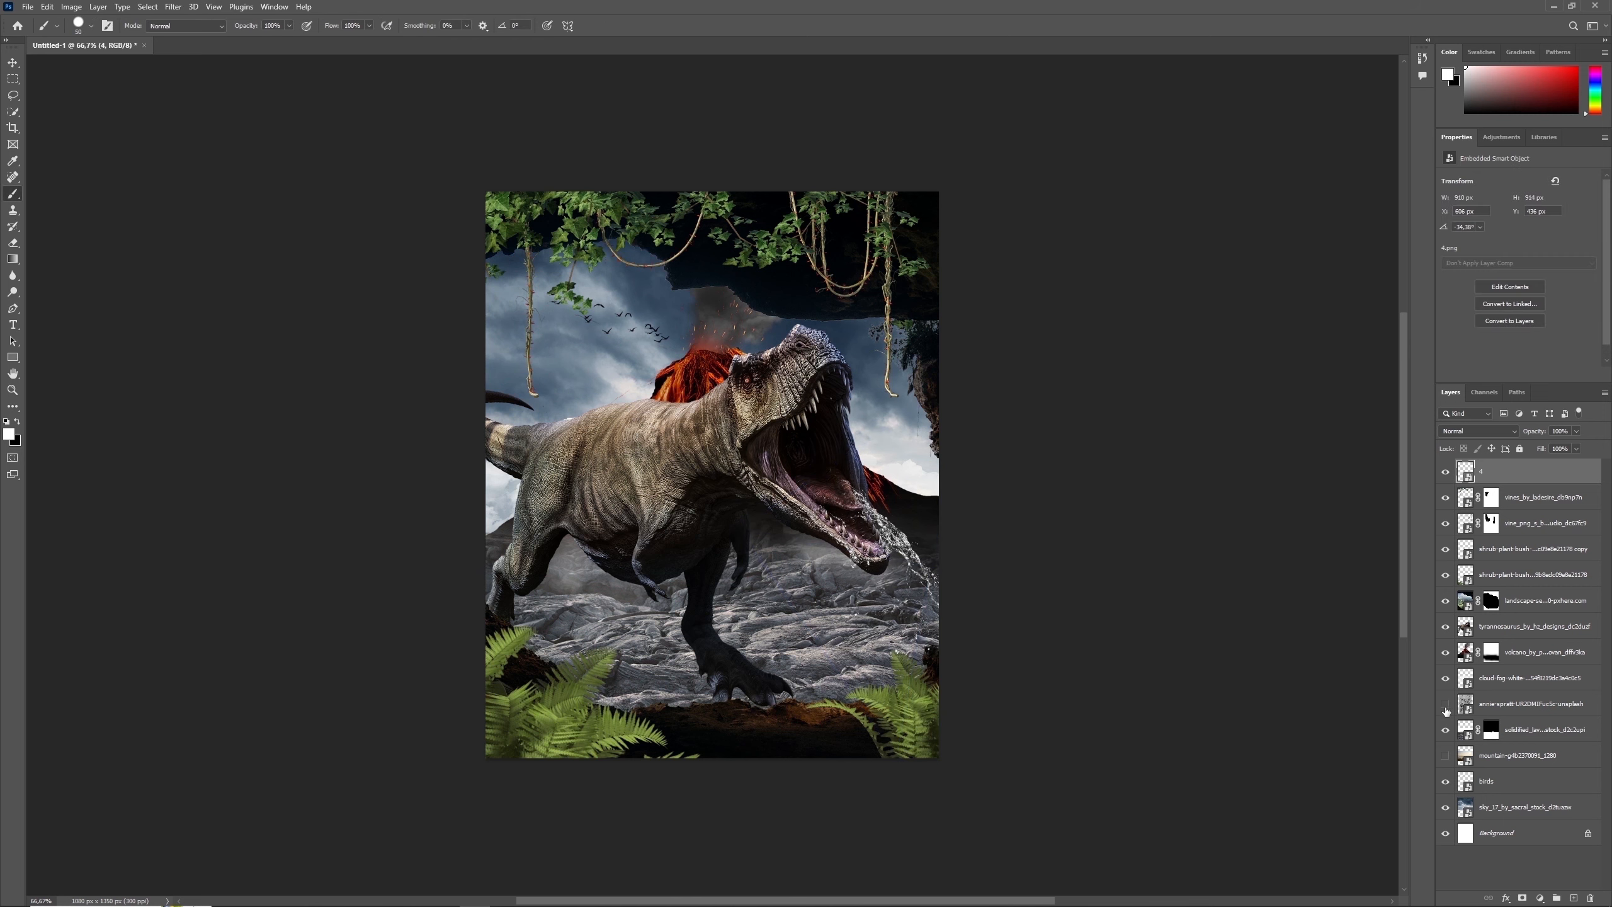
# - Show the grunge texture layer, enlarge it to cover the full canvas width and clip it to the lava rocks layer
pyautogui.click(1524, 703)
pyautogui.click(1446, 705)
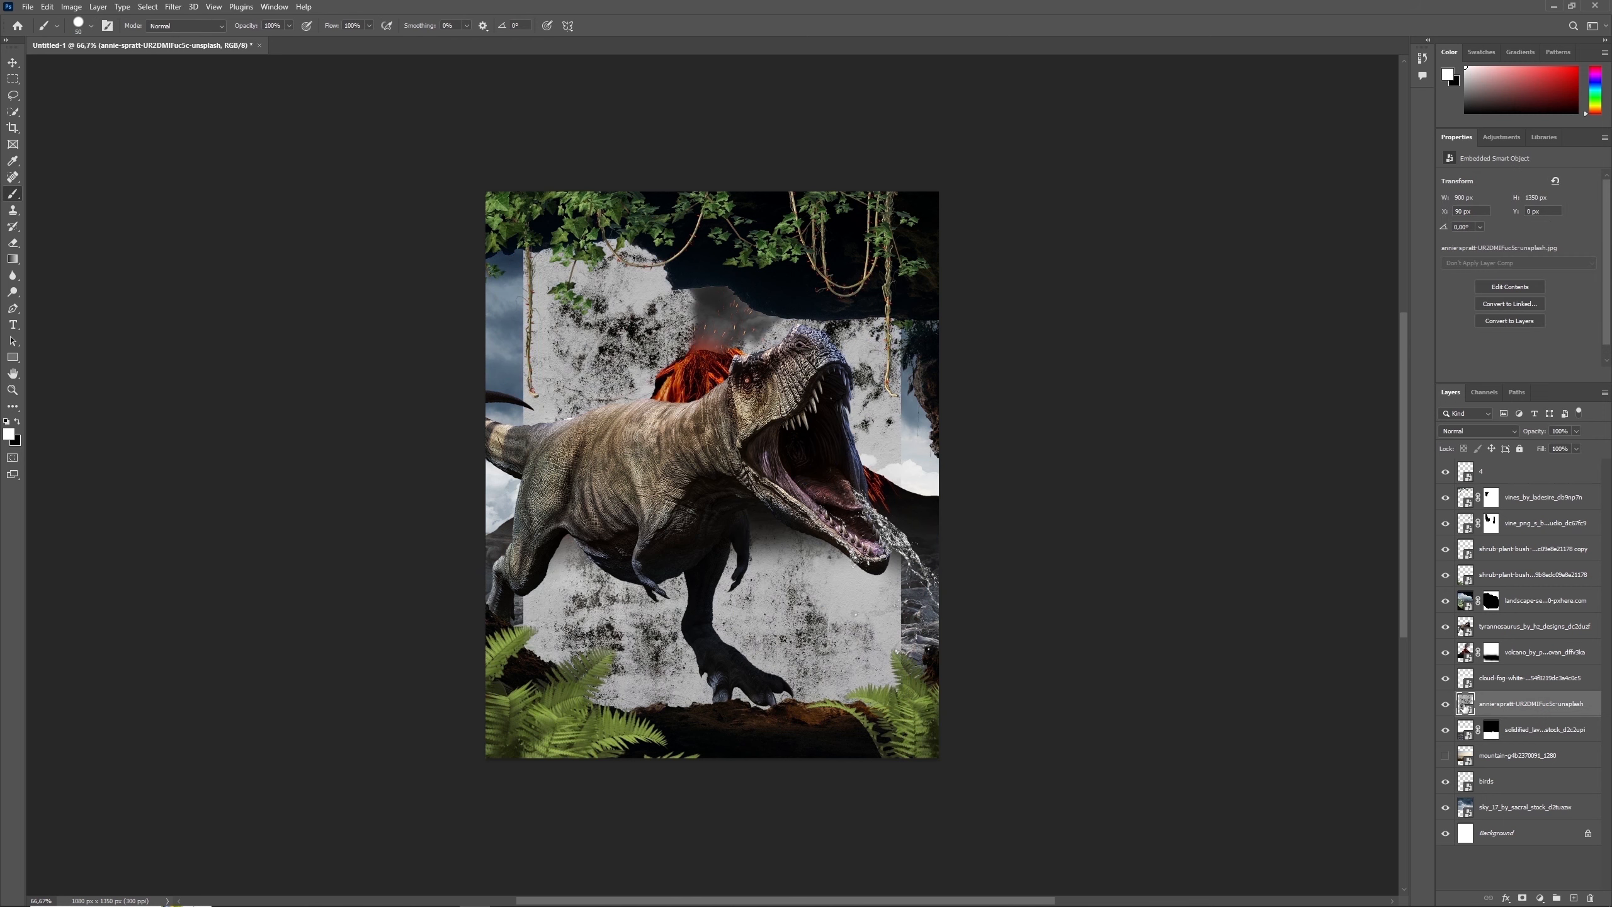
pyautogui.rightClick(1497, 706)
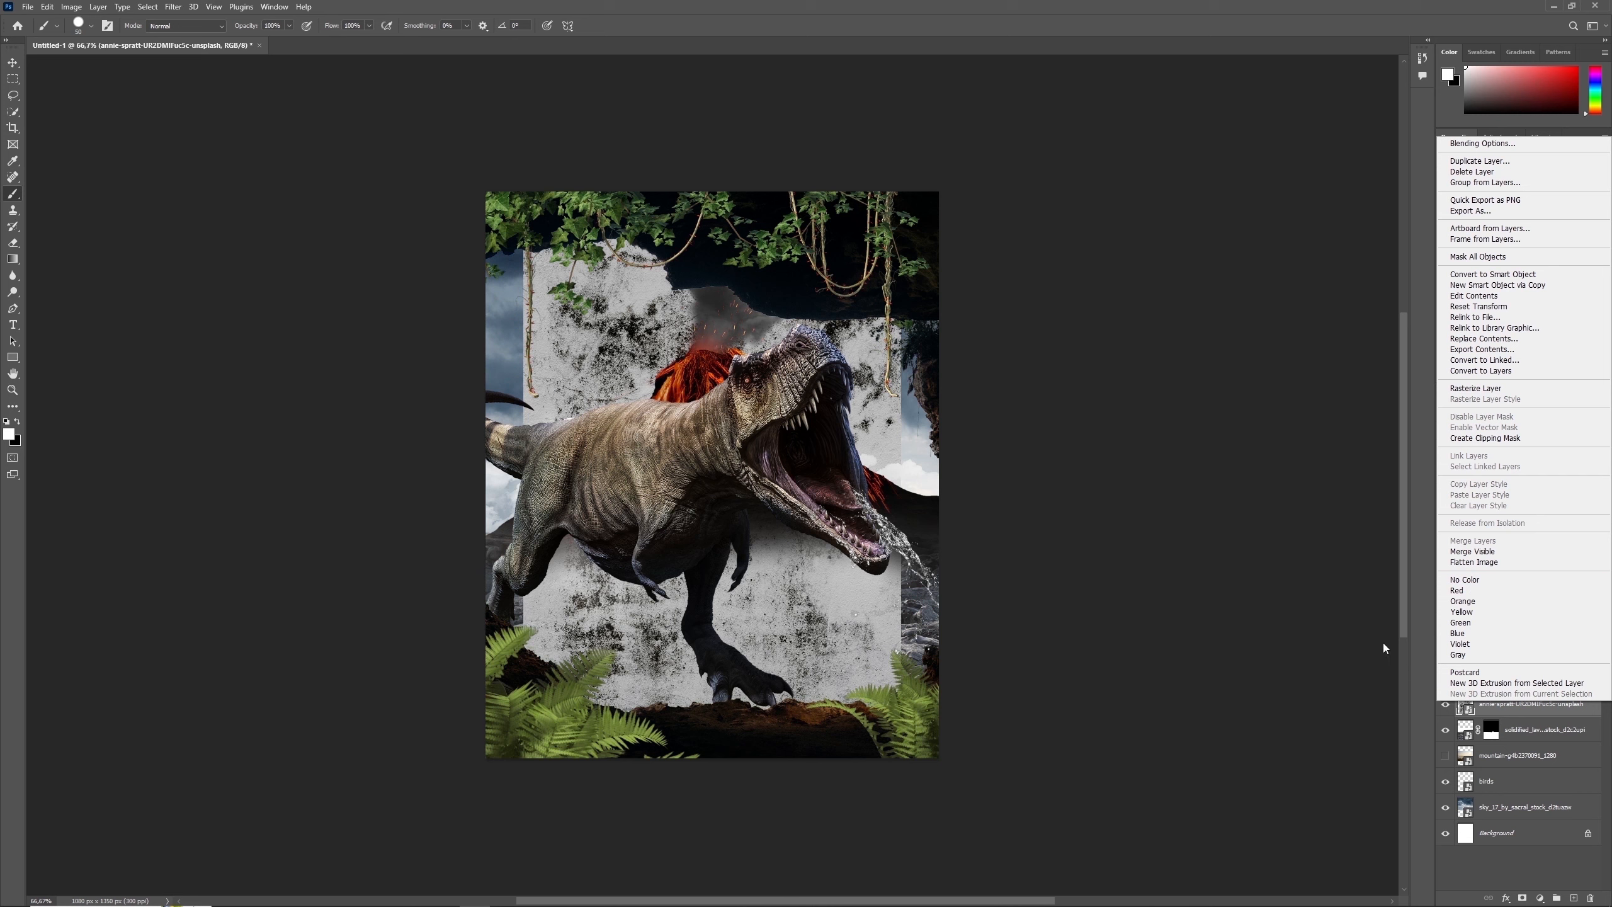
pyautogui.click(1384, 646)
pyautogui.hotkey('ctrl', 't')
pyautogui.moveTo(901, 192); pyautogui.dragTo(1041, 175)
pyautogui.press('Return')
pyautogui.rightClick(1498, 704)
pyautogui.click(1511, 441)
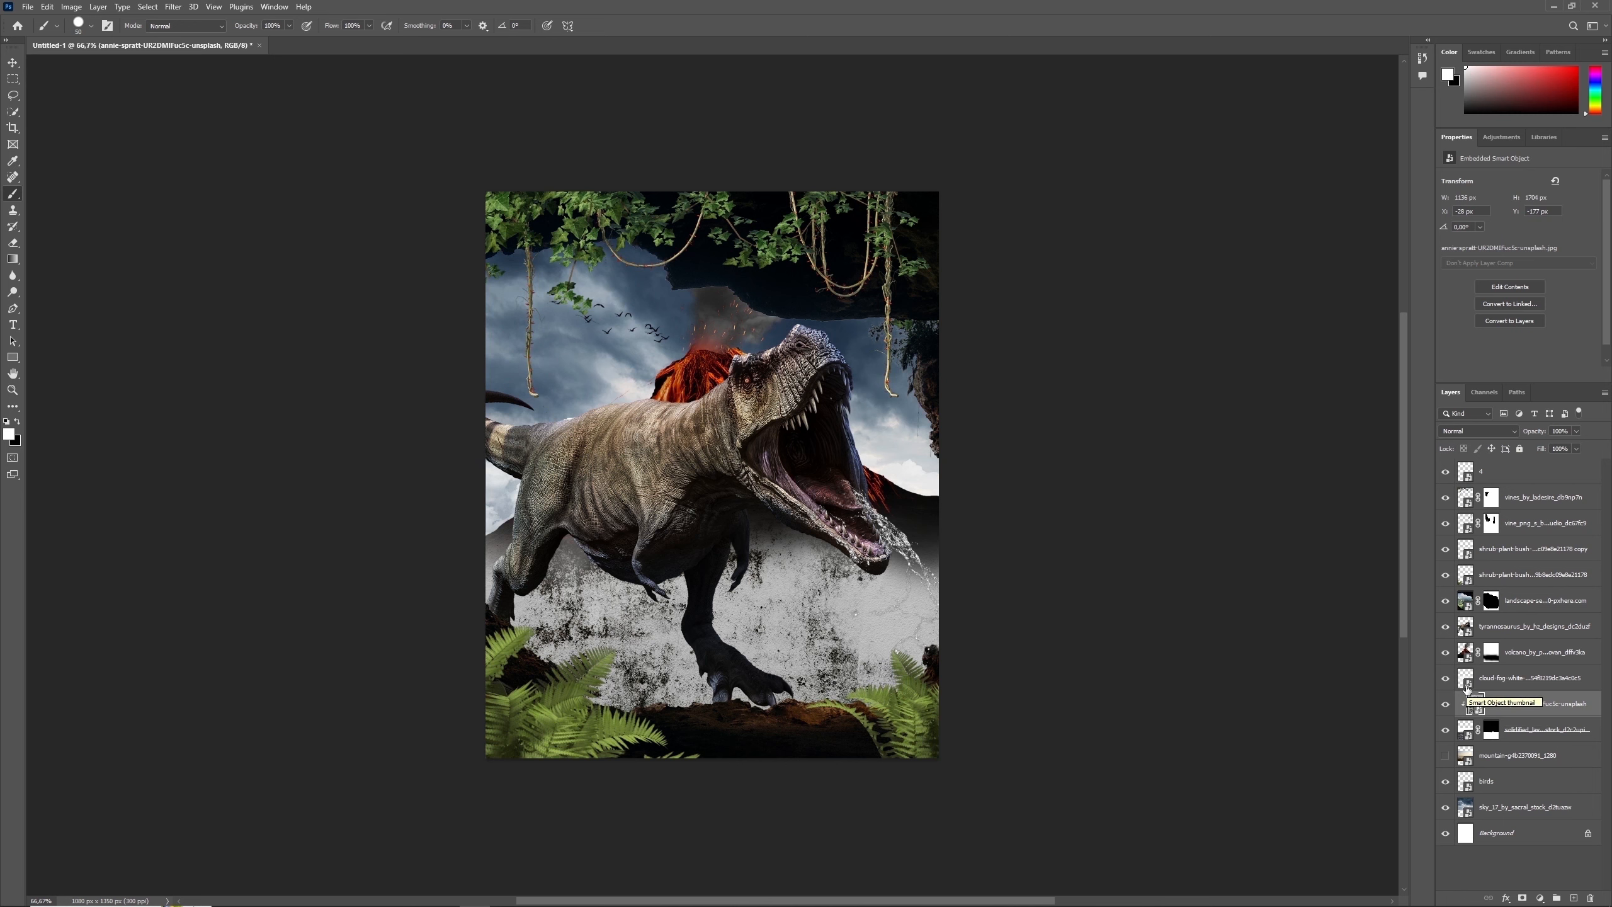
# - Set the grunge texture to Multiply with 75% fill and squash it vertically down over the lava ground
pyautogui.click(1478, 431)
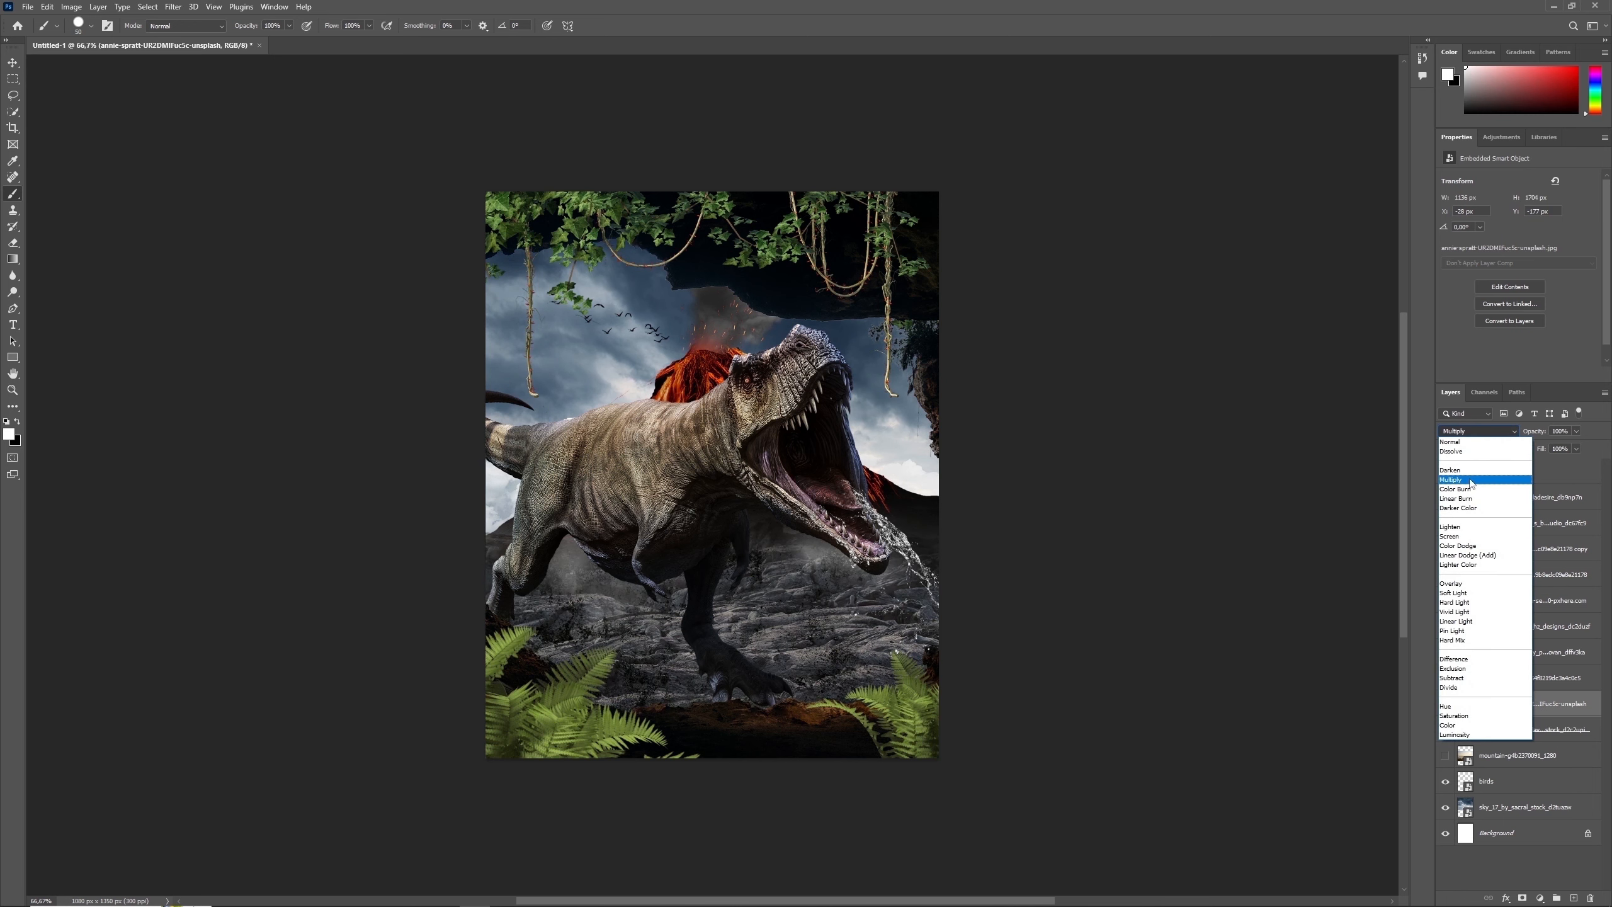
pyautogui.click(1472, 467)
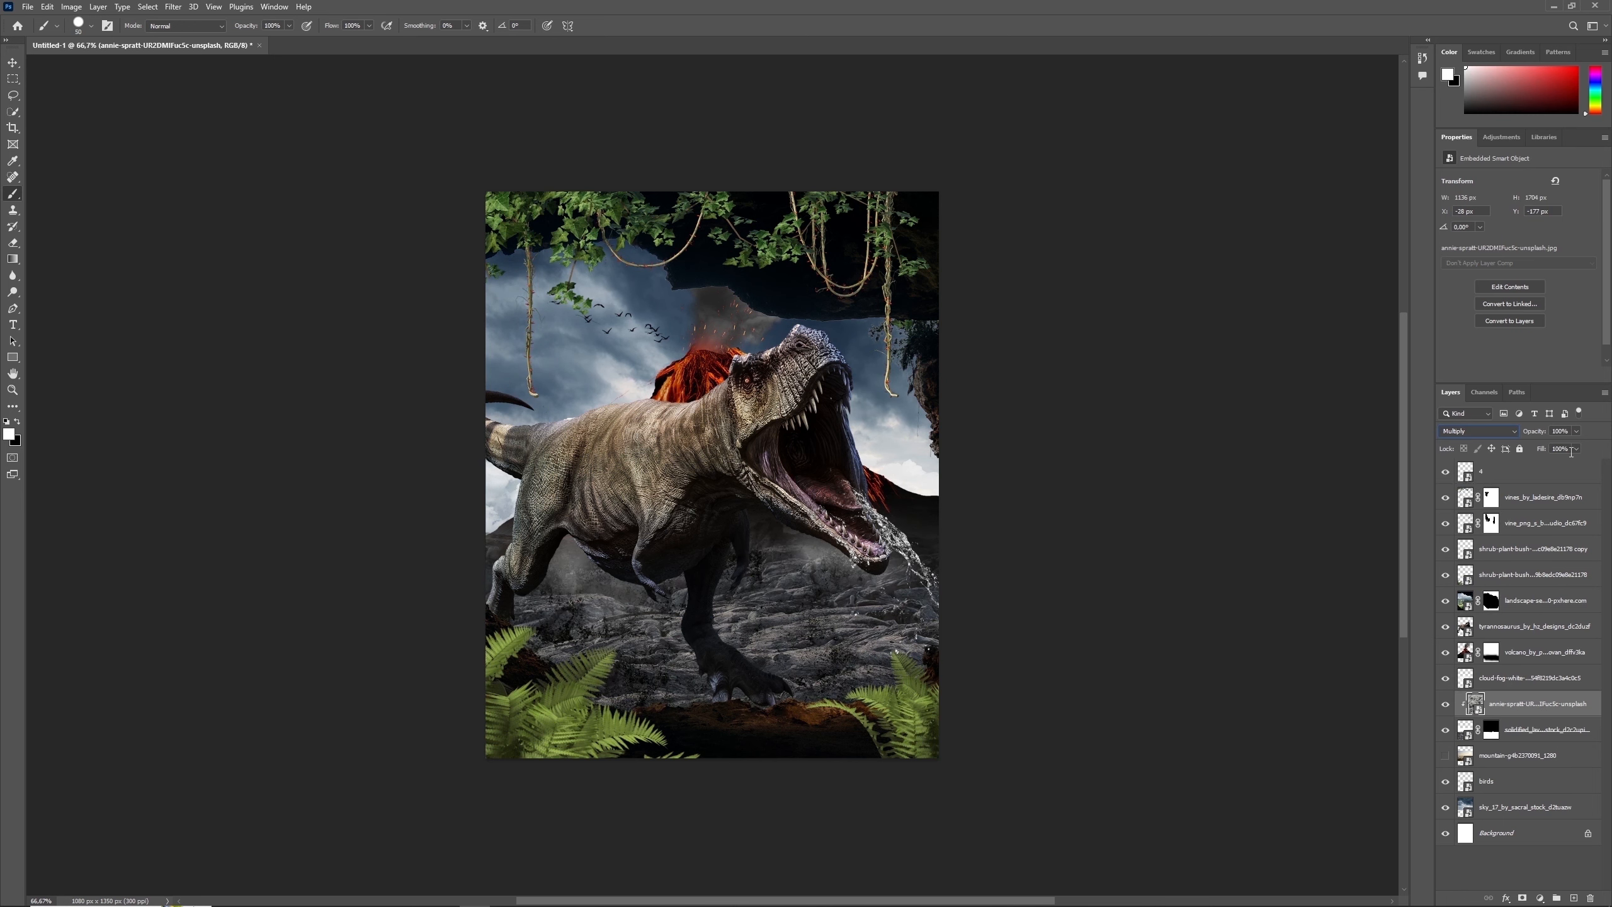
pyautogui.write('75')
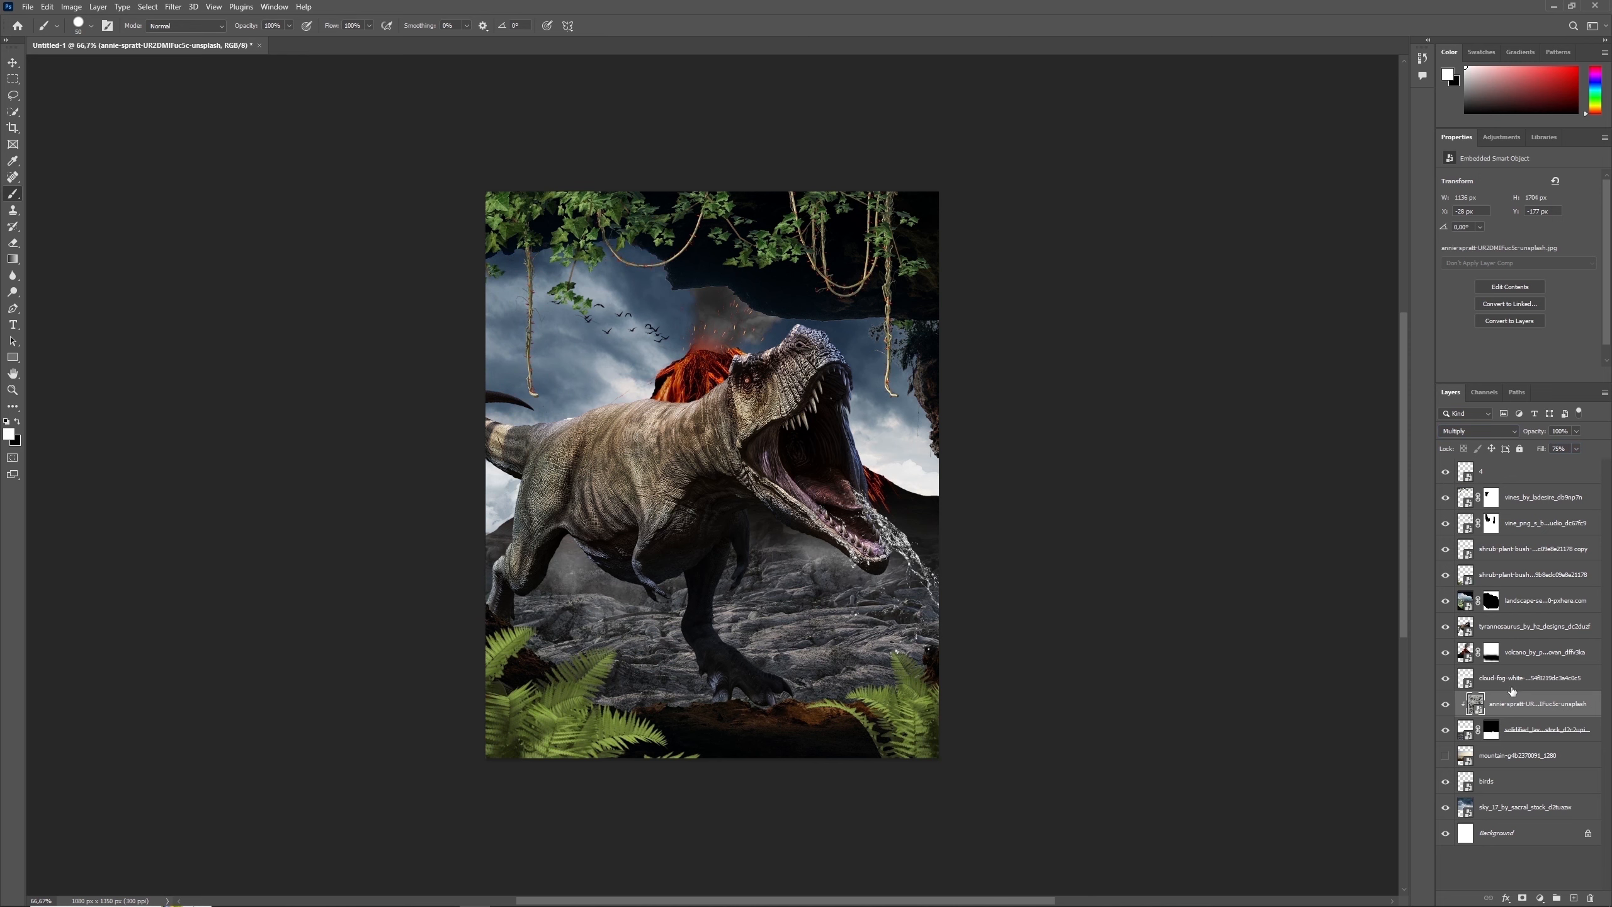
pyautogui.hotkey('ctrl', 't')
pyautogui.moveTo(713, 119); pyautogui.dragTo(713, 351)
pyautogui.press('Return')
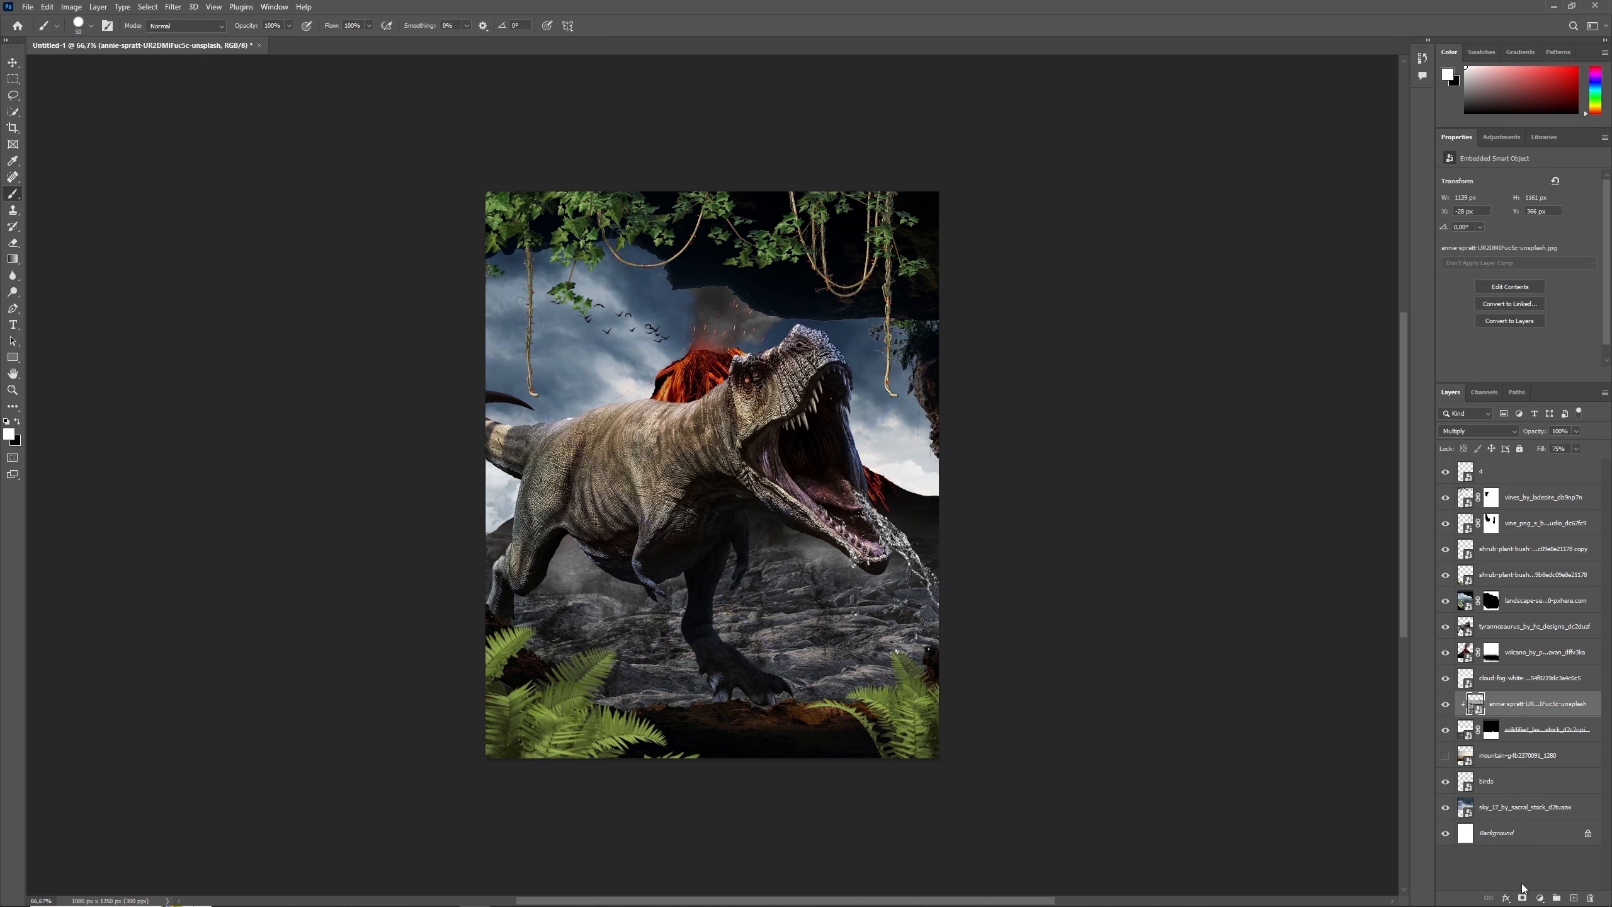
# - Add a mask to the grunge texture layer and paint out a broad band along the horizon behind the dinosaur
pyautogui.click(1522, 897)
pyautogui.press(']')
pyautogui.press(']')
pyautogui.moveTo(673, 488); pyautogui.dragTo(886, 497)
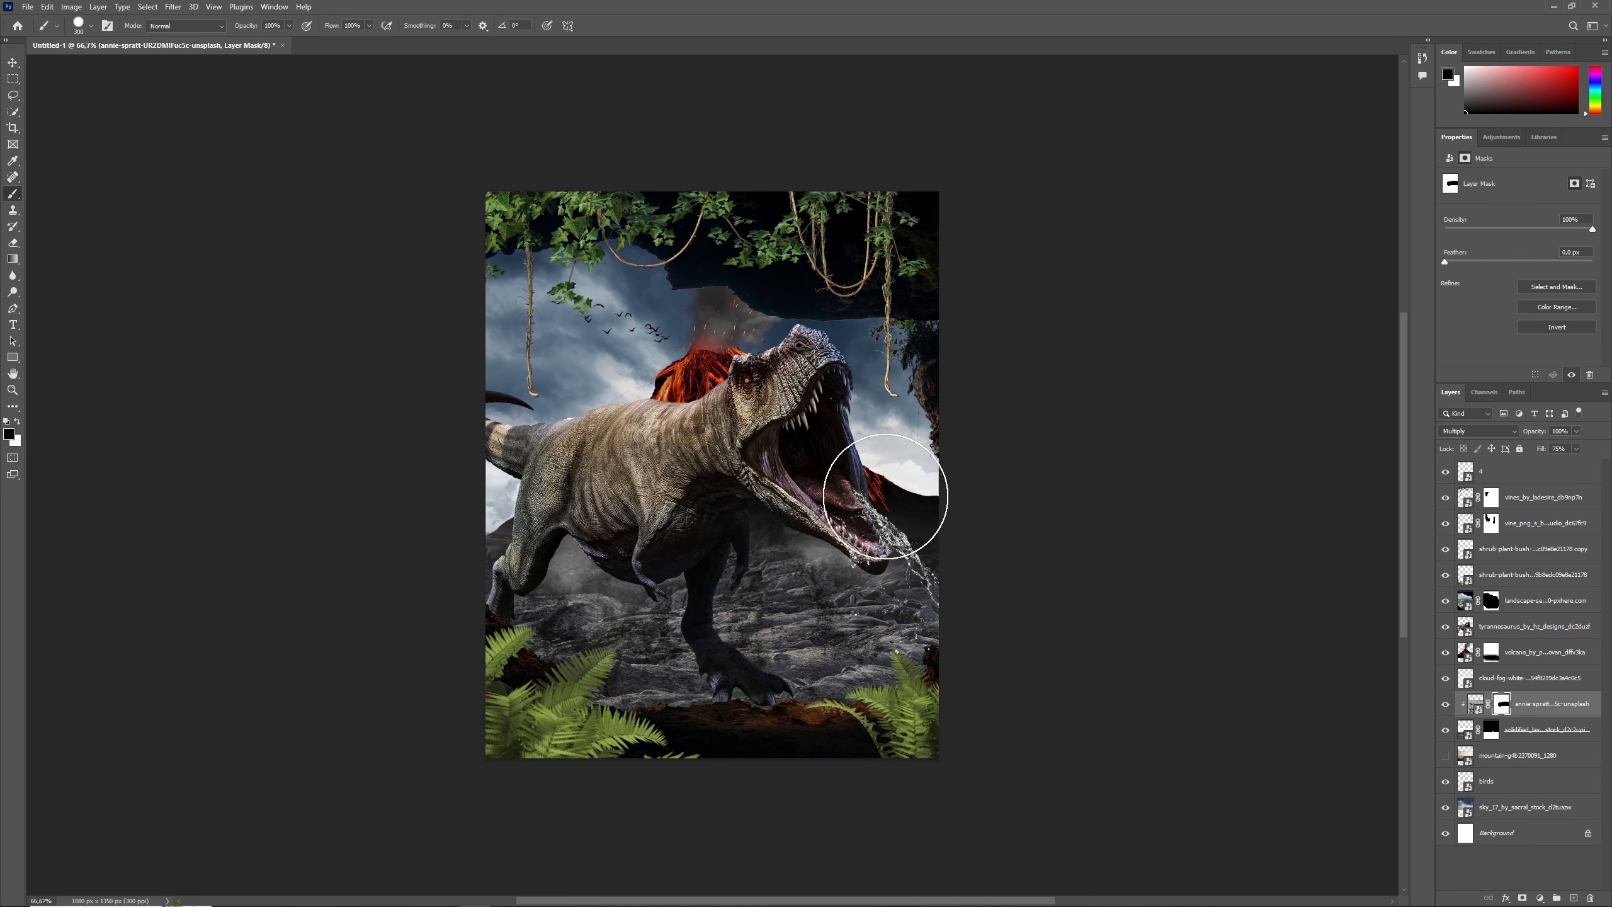
# - Soften the brush to 0% hardness and refine the grunge texture mask, restoring the texture along the far edge of the lava ground
pyautogui.click(91, 26)
pyautogui.moveTo(150, 95); pyautogui.dragTo(71, 95)
pyautogui.press('Return')
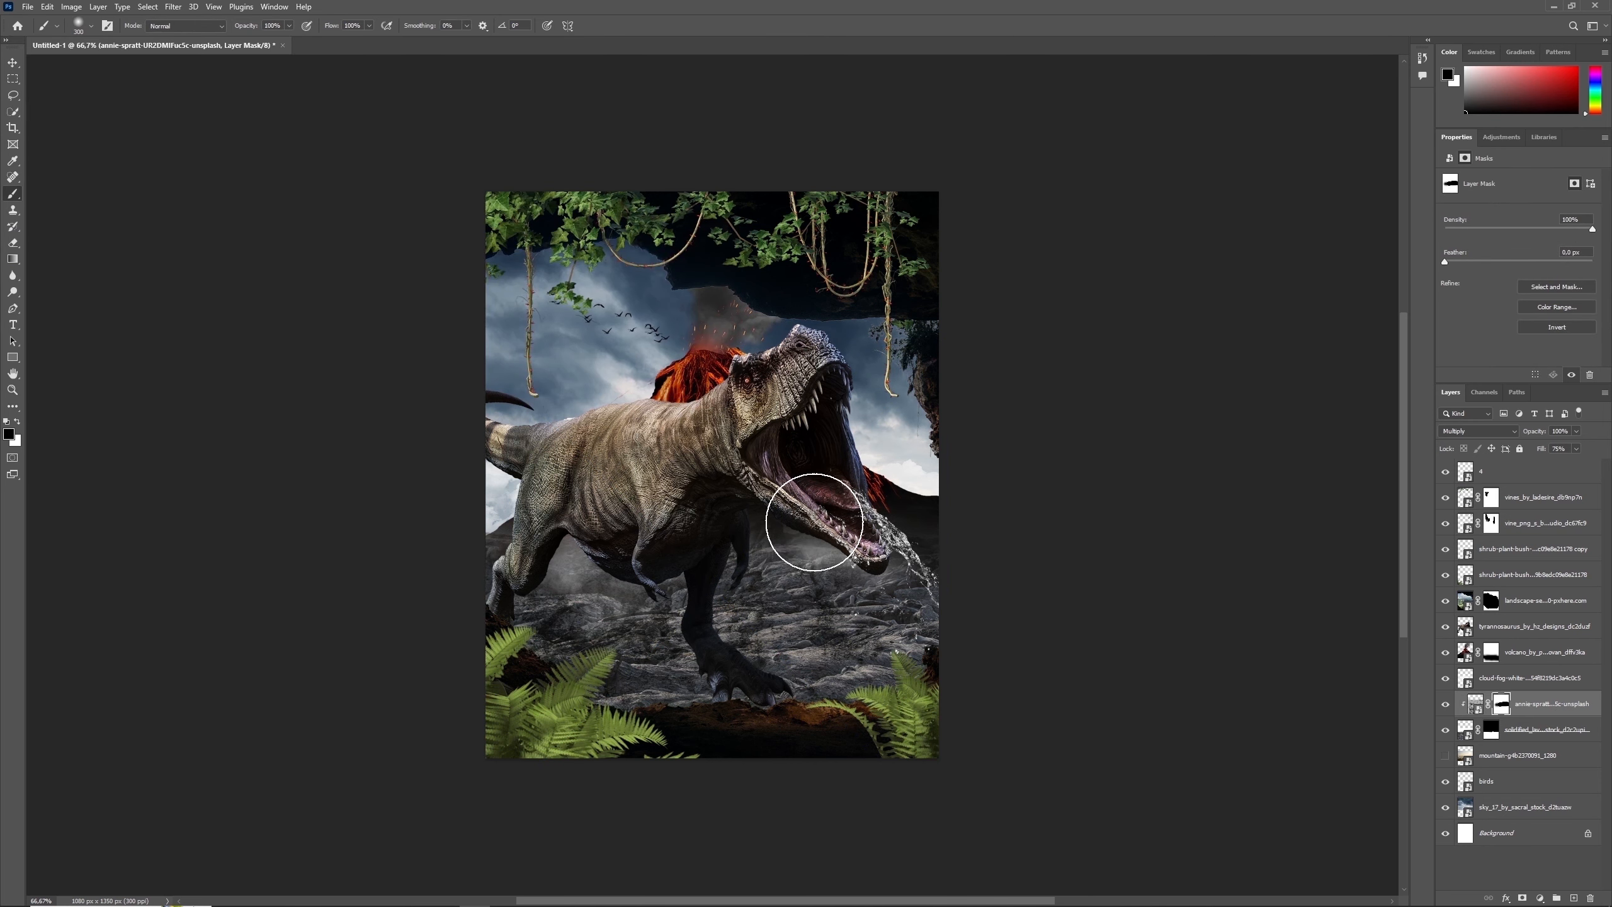
pyautogui.press(']')
pyautogui.press(']')
pyautogui.press('[')
pyautogui.press('[')
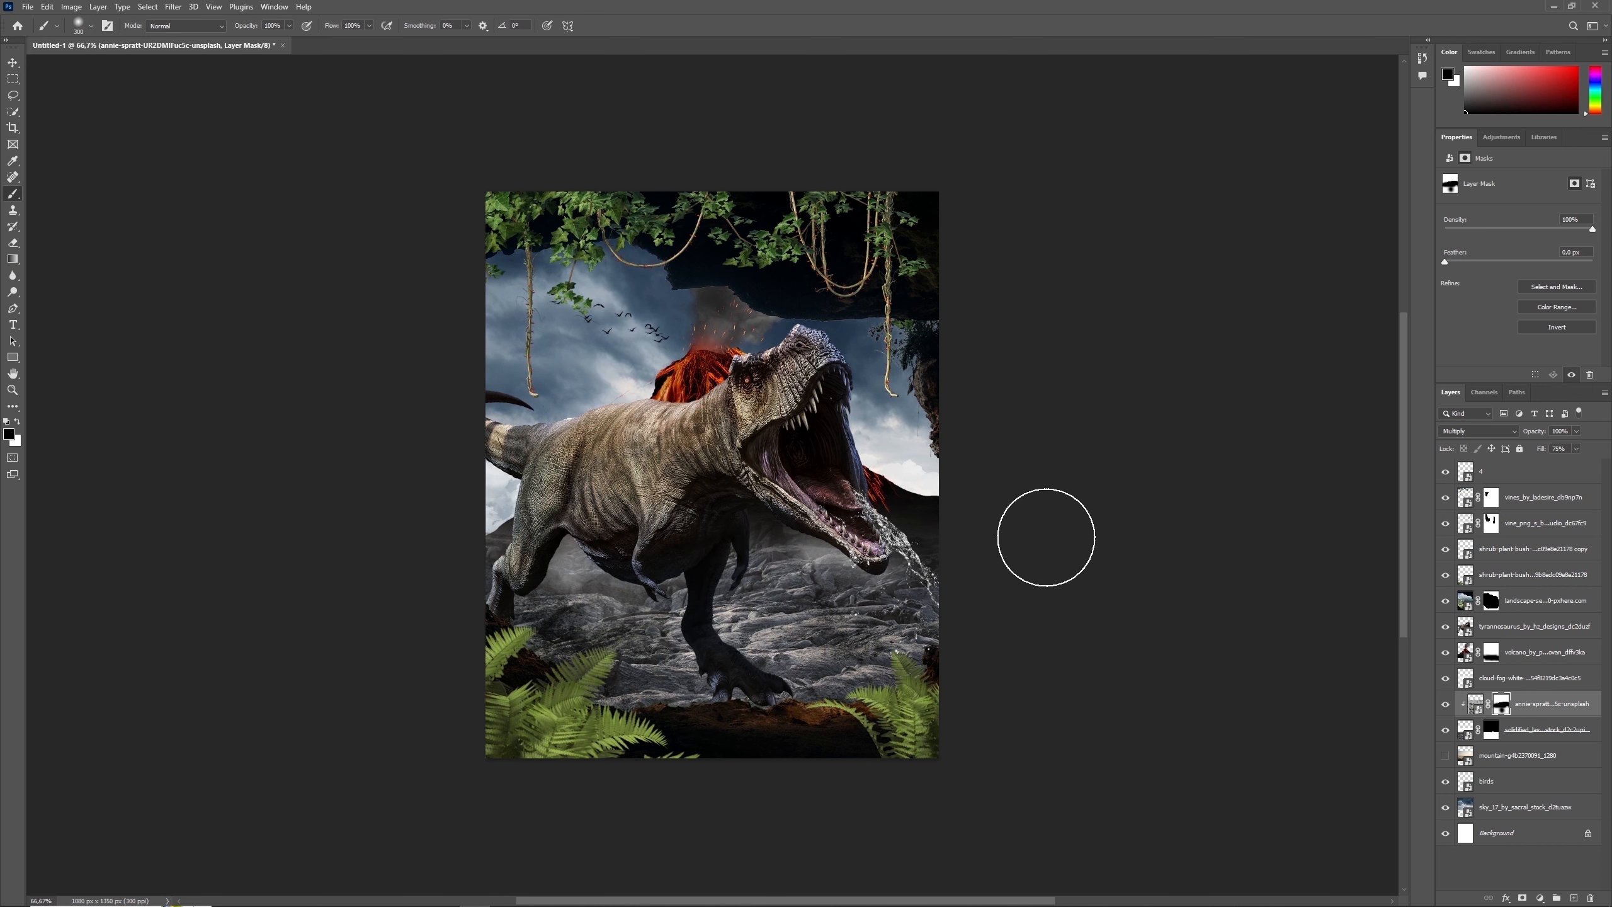
pyautogui.press('x')
pyautogui.moveTo(922, 519); pyautogui.dragTo(665, 527)
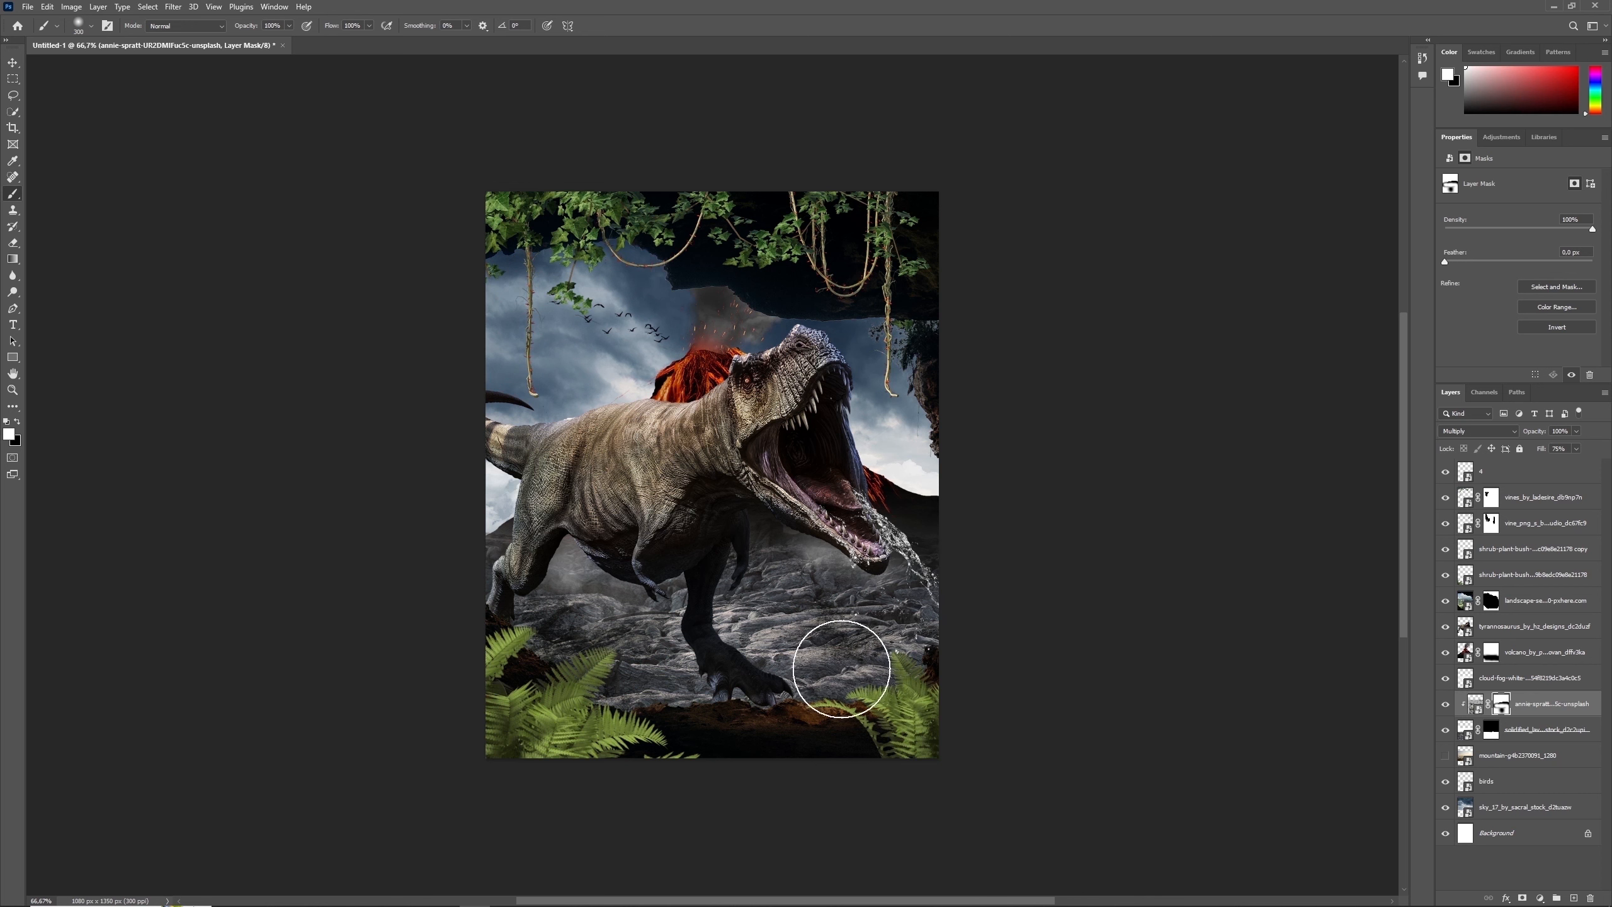
pyautogui.press('x')
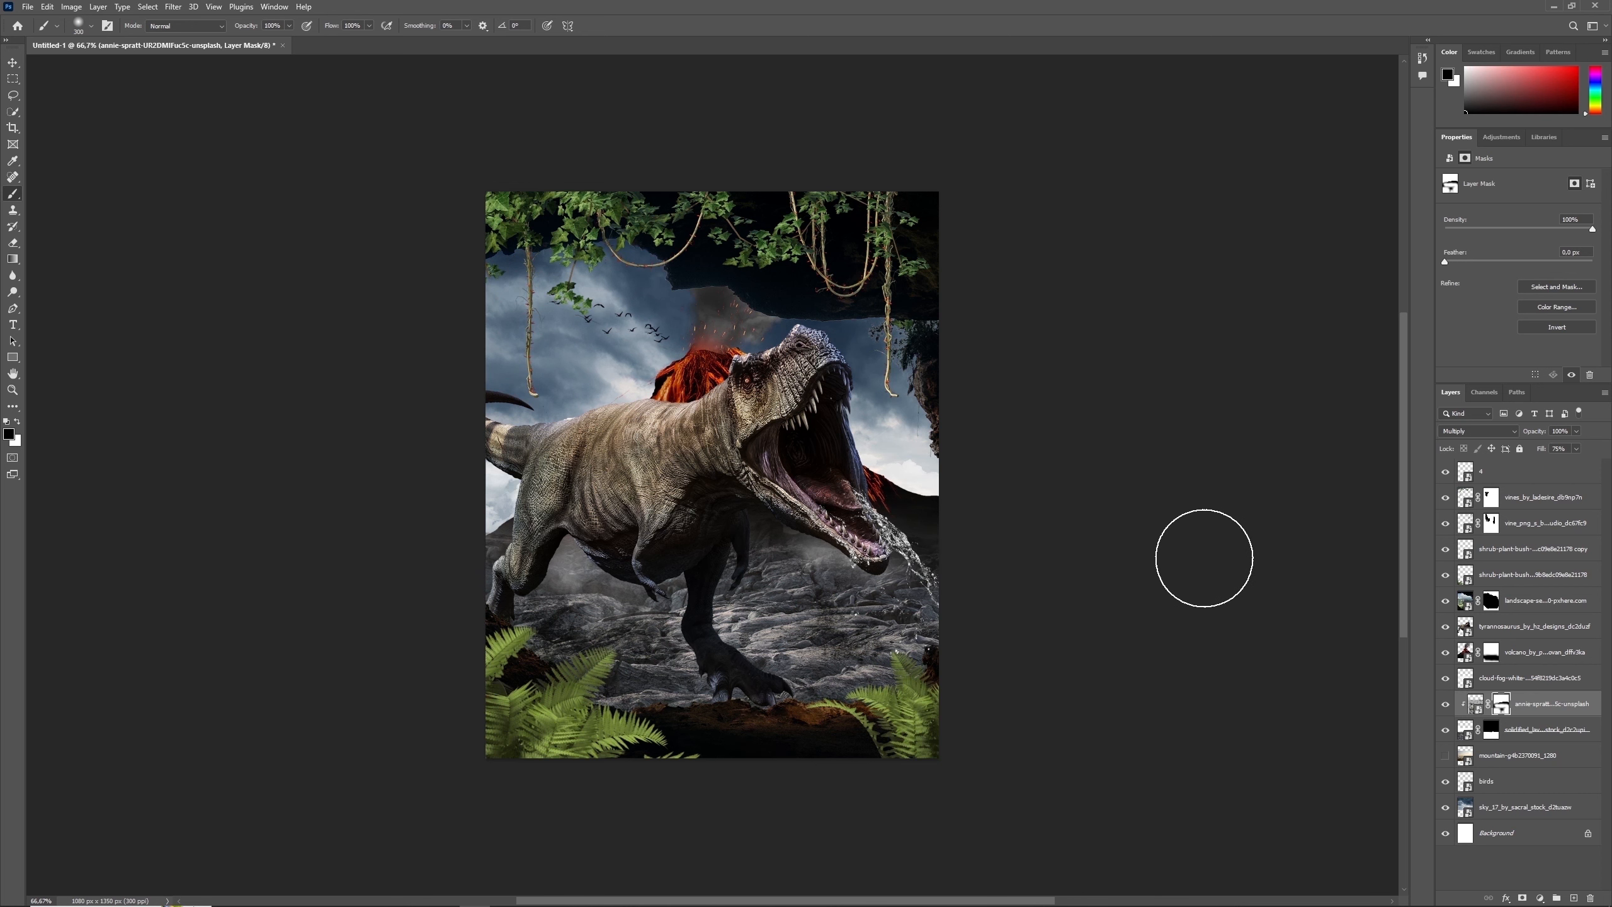
# - Show the mountain layer and raise it so its hazy ridges sit on the horizon behind the volcano
pyautogui.click(1446, 756)
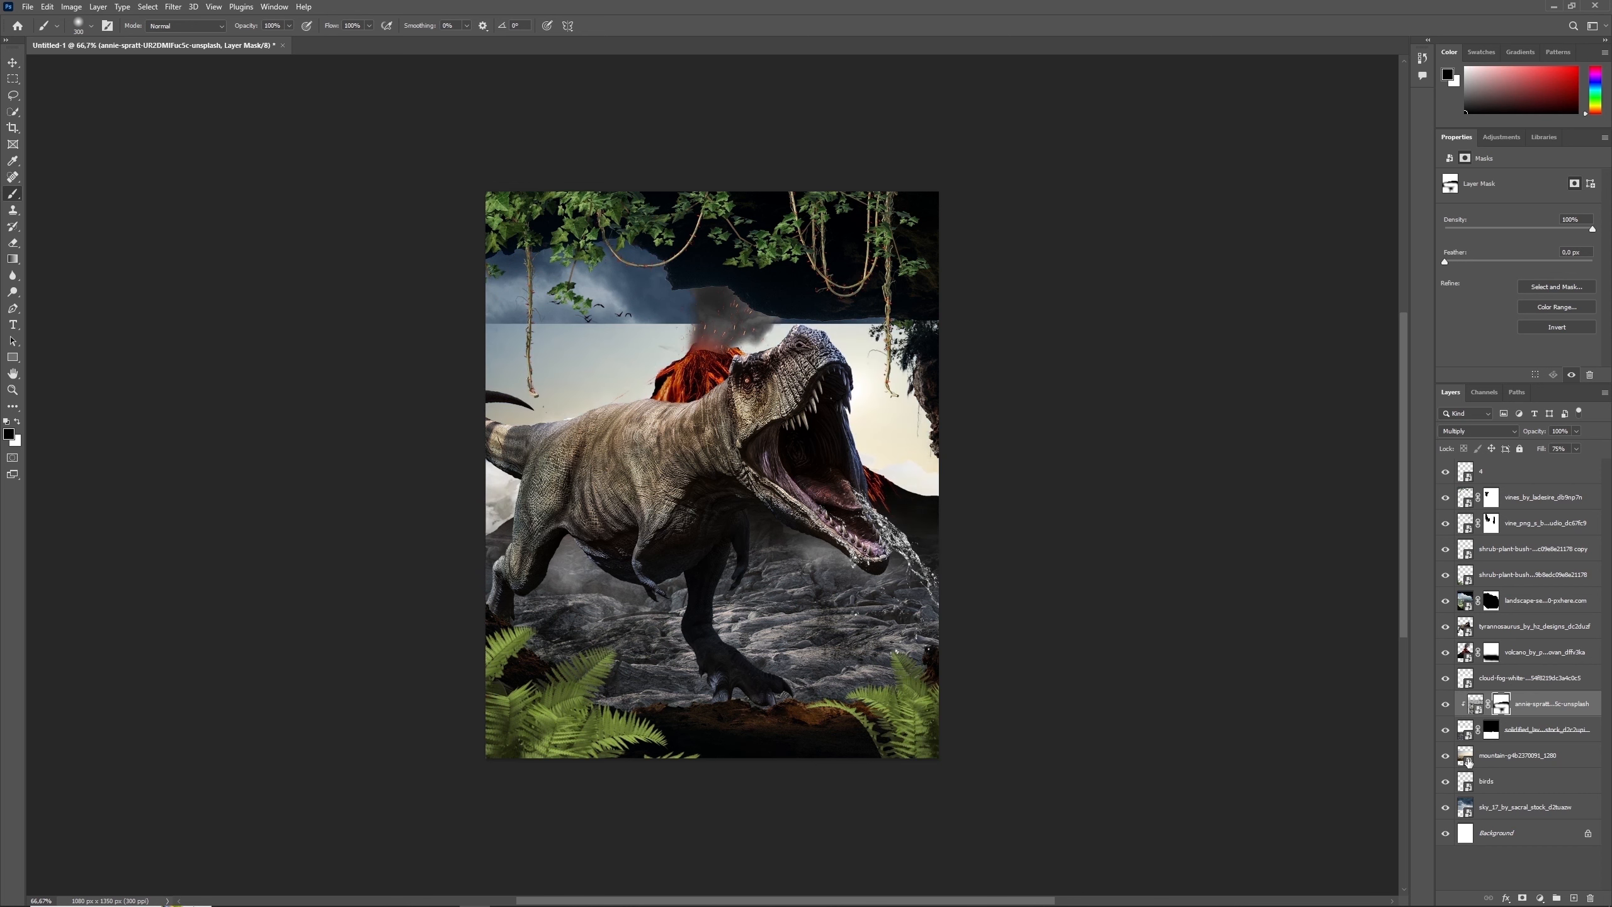
pyautogui.click(1468, 762)
pyautogui.hotkey('ctrl', 't')
pyautogui.moveTo(891, 257); pyautogui.dragTo(895, 360)
pyautogui.press('Return')
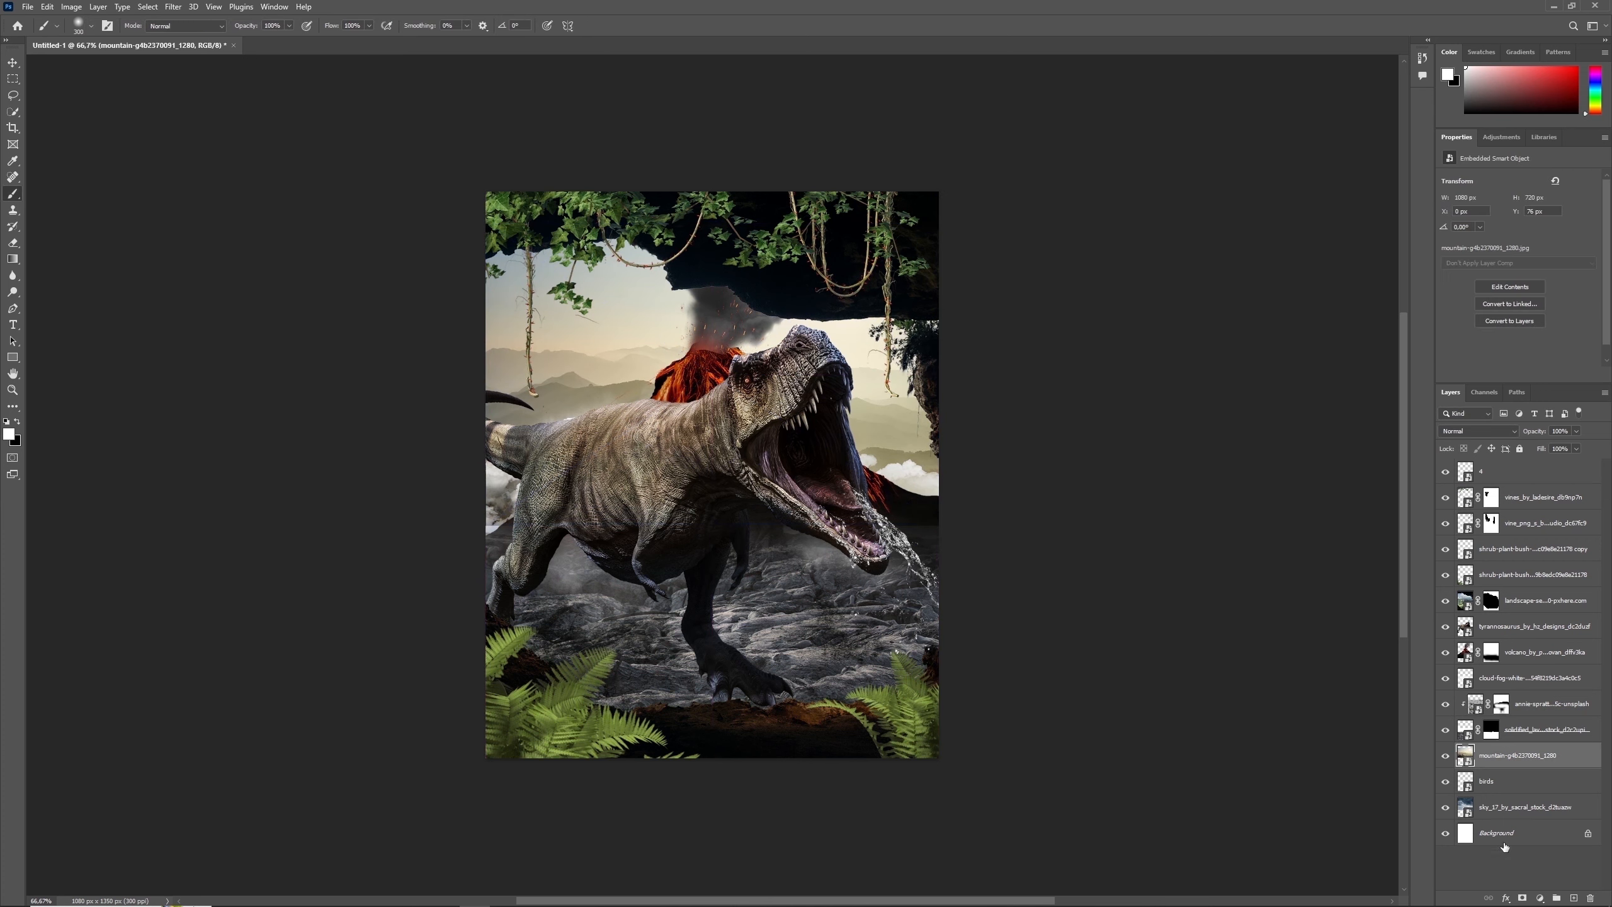
# - Add a mask to the mountain layer and paint out its upper sky with a soft brush to blend into the clouds
pyautogui.click(1522, 898)
pyautogui.press('x')
pyautogui.press(']')
pyautogui.moveTo(865, 252); pyautogui.dragTo(684, 223)
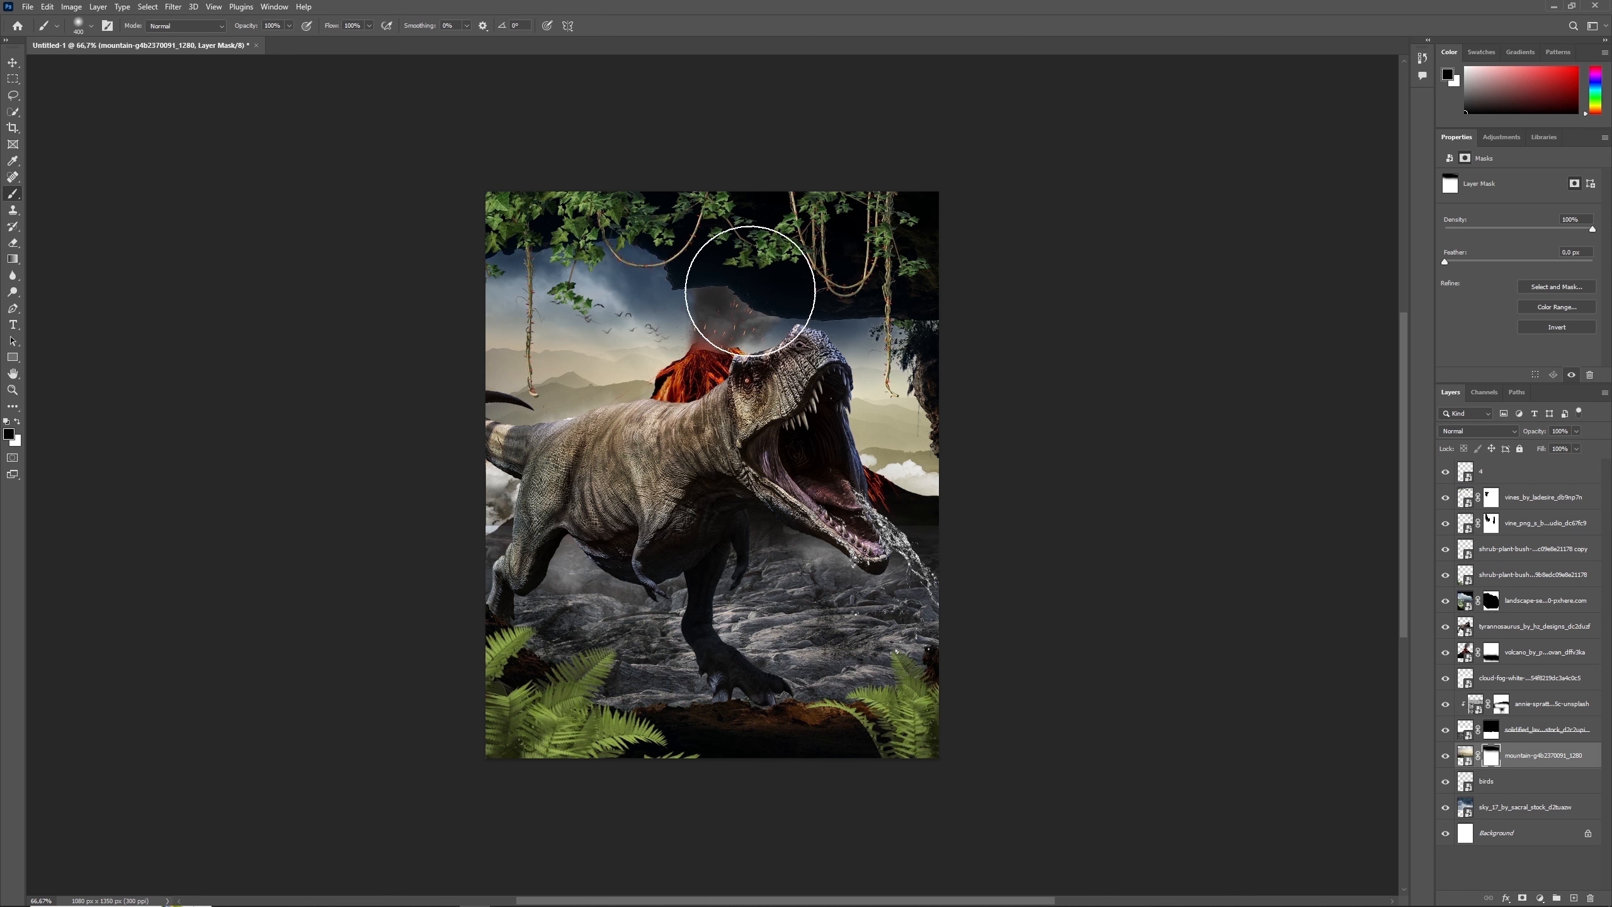
pyautogui.moveTo(750, 291)
pyautogui.mouseDown()
pyautogui.moveTo(907, 281)
pyautogui.moveTo(601, 251)
pyautogui.moveTo(497, 269)
pyautogui.mouseUp()
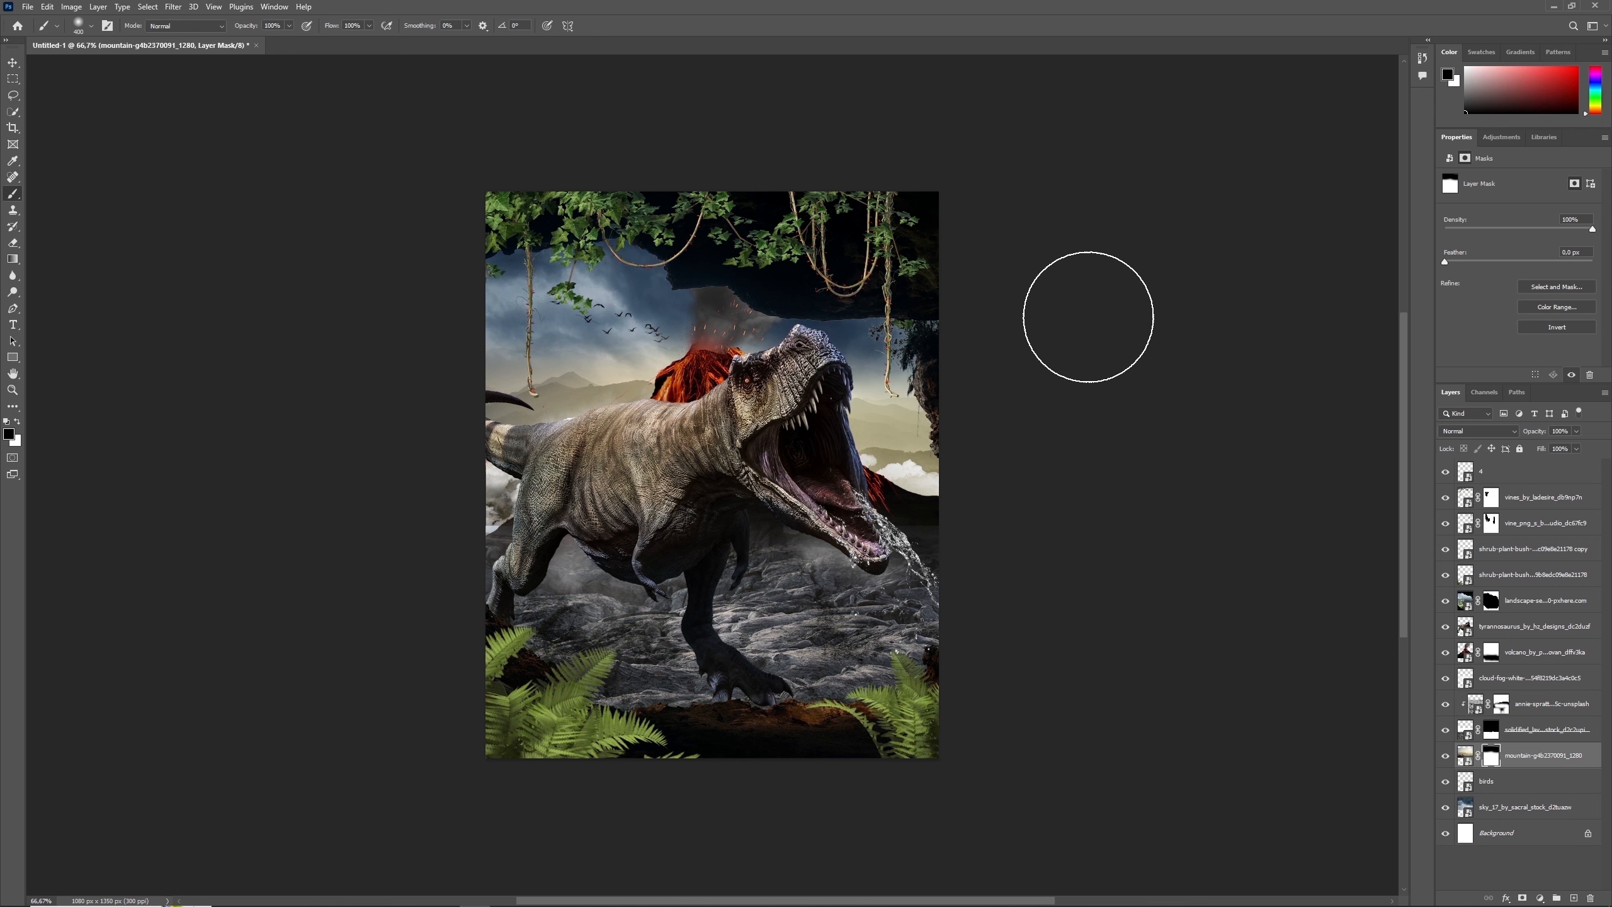
pyautogui.press('x')
# - Add a new layer above the sky and choose the Fog 4 brush from the Free Fog Photoshop Brushes 1 set
pyautogui.click(1503, 813)
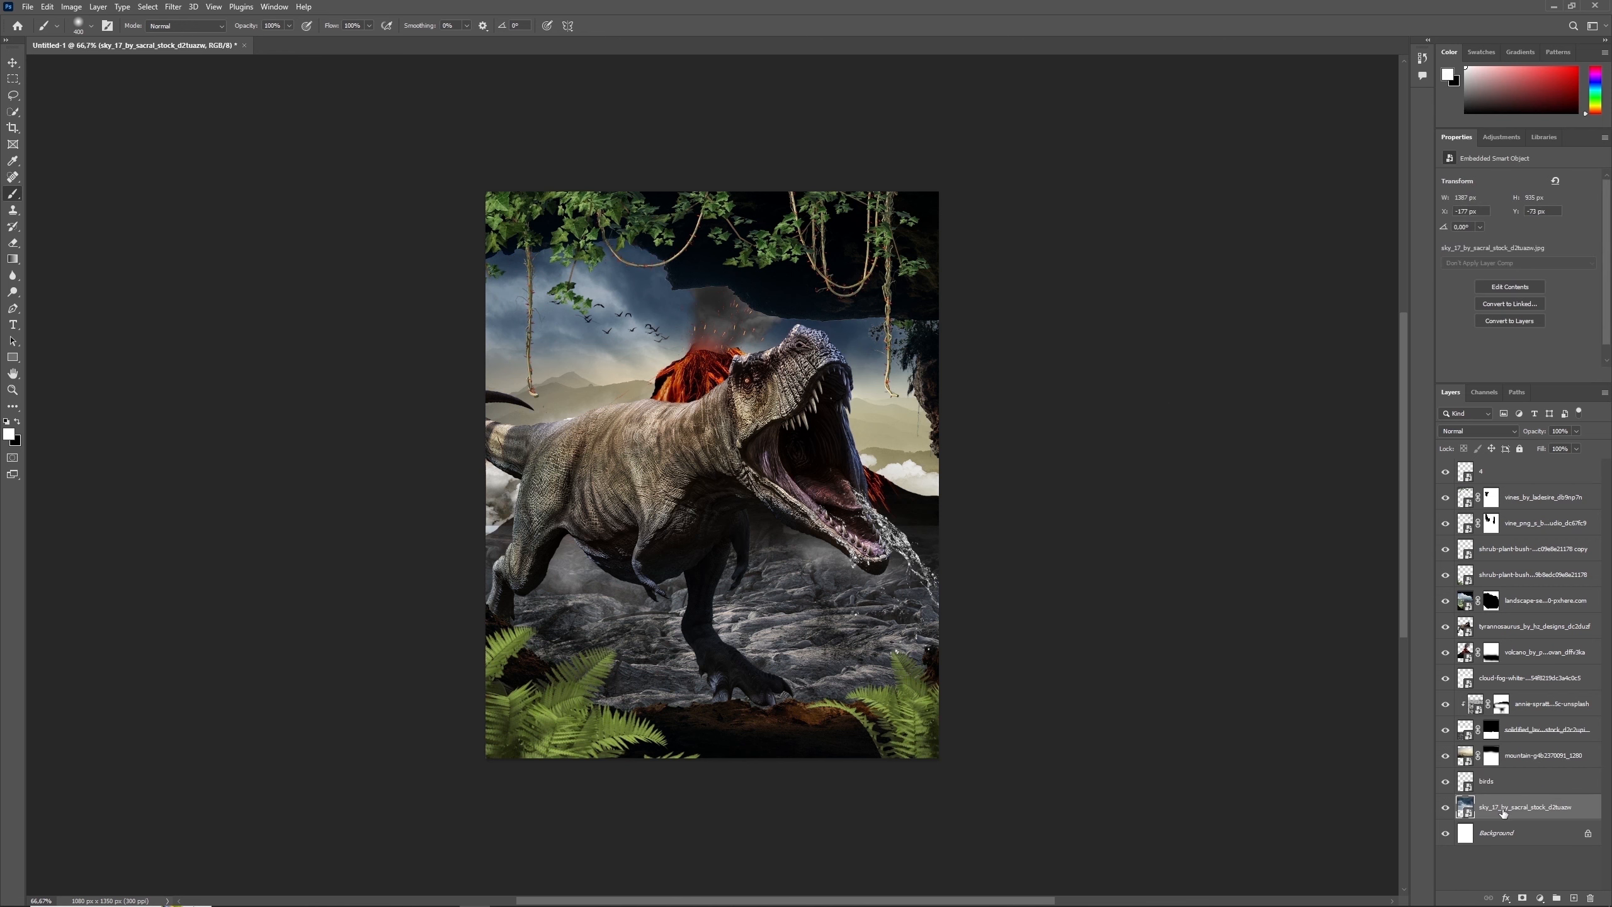
pyautogui.click(1574, 898)
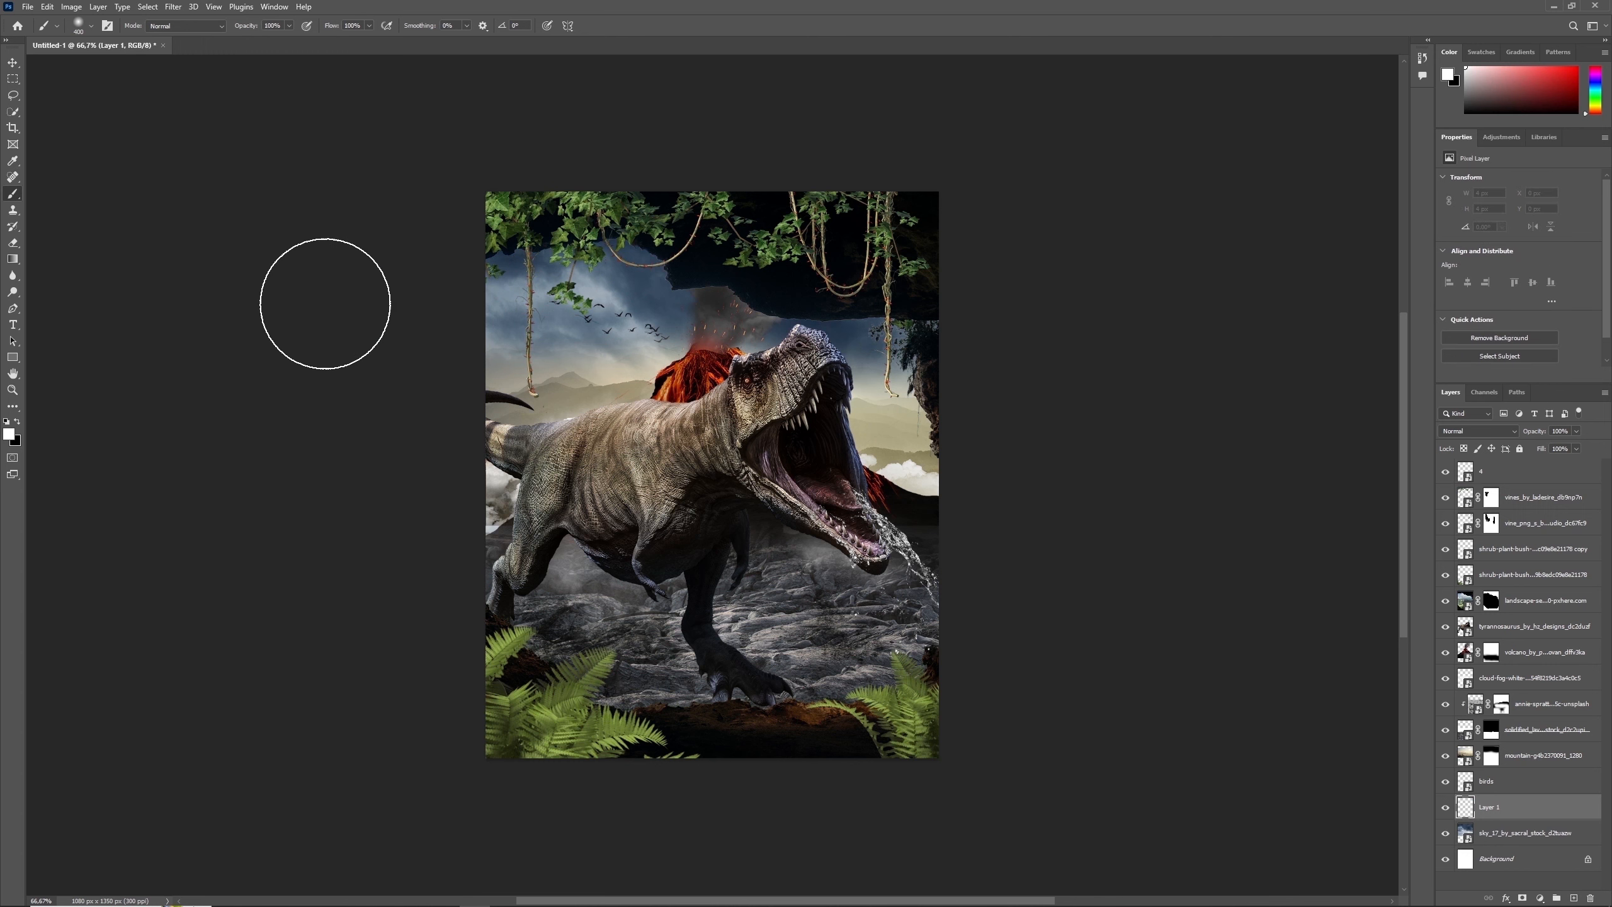
pyautogui.click(91, 26)
pyautogui.moveTo(695, 179); pyautogui.dragTo(705, 195)
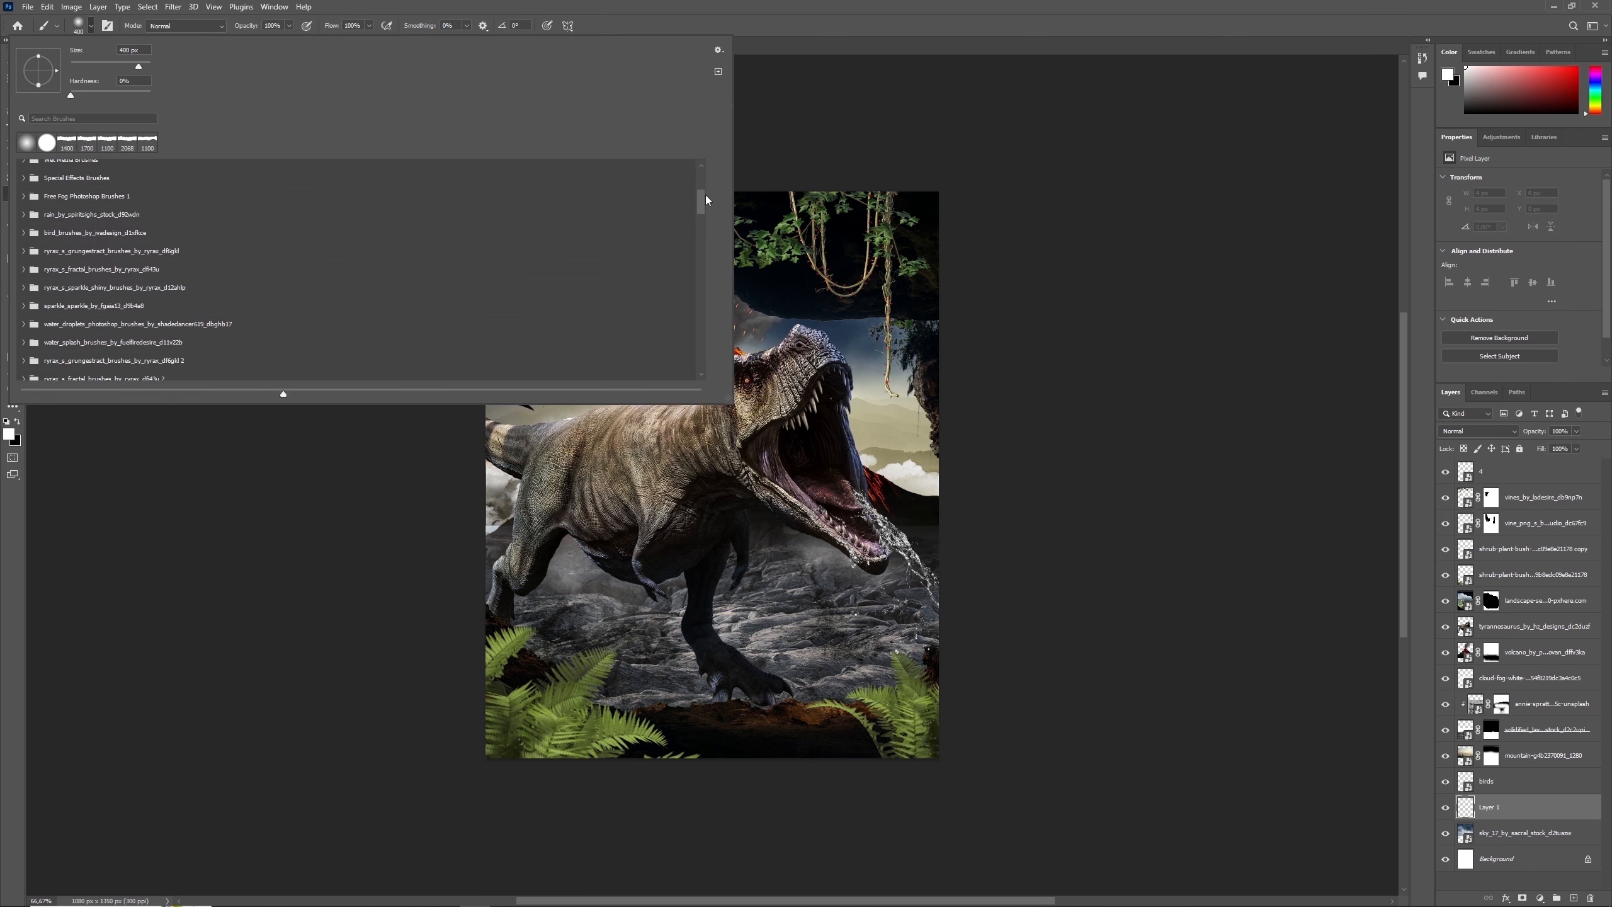
pyautogui.click(24, 196)
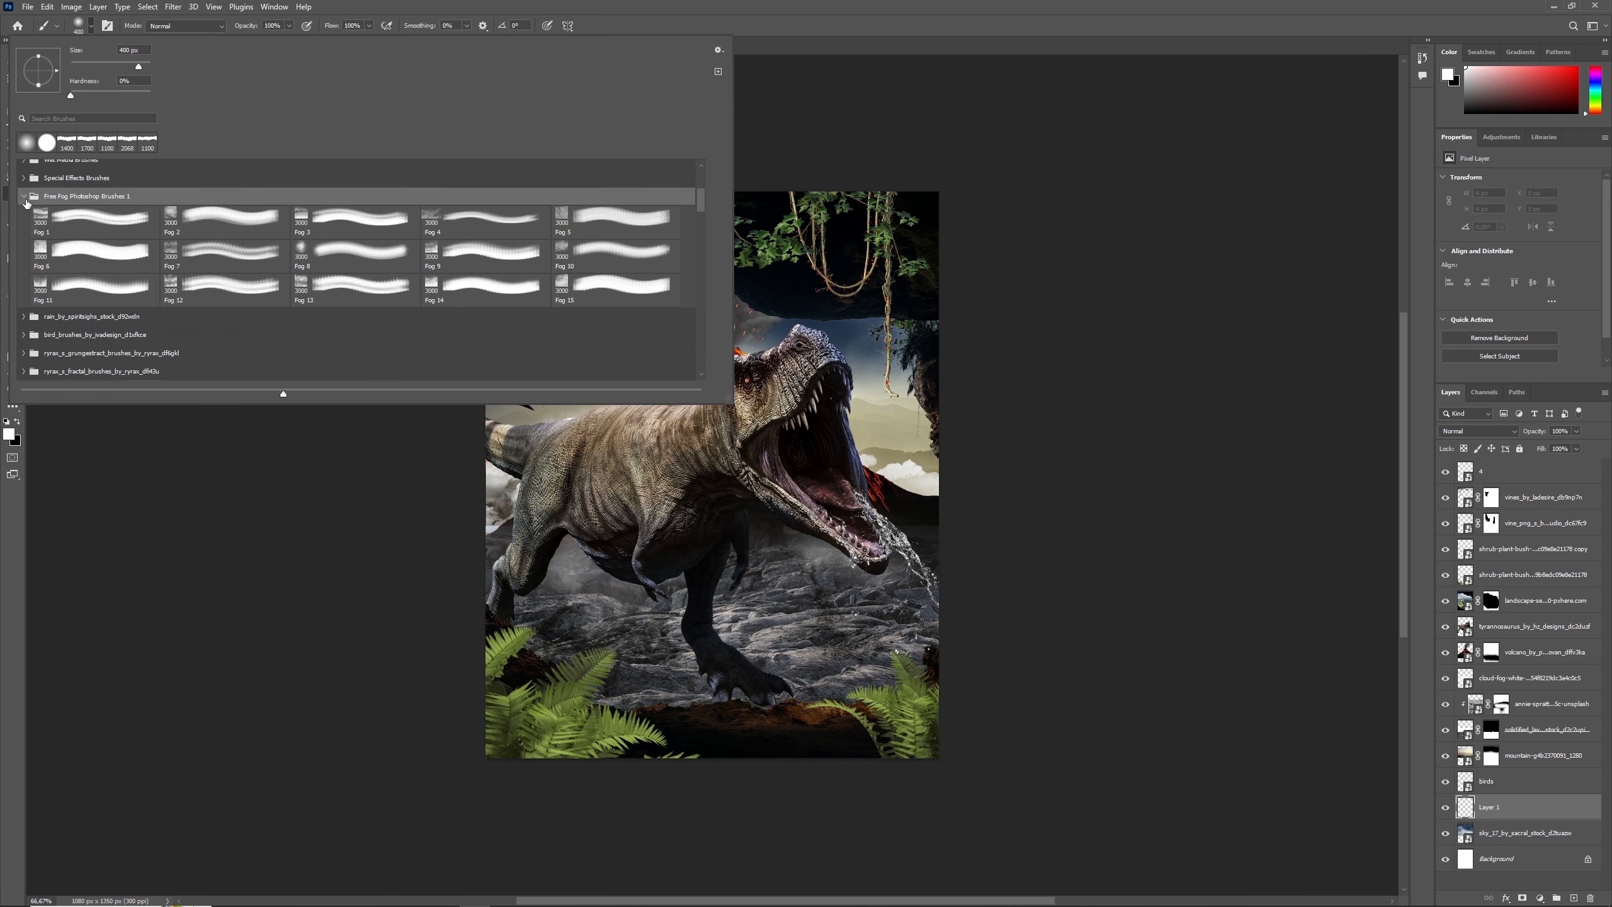
pyautogui.click(481, 224)
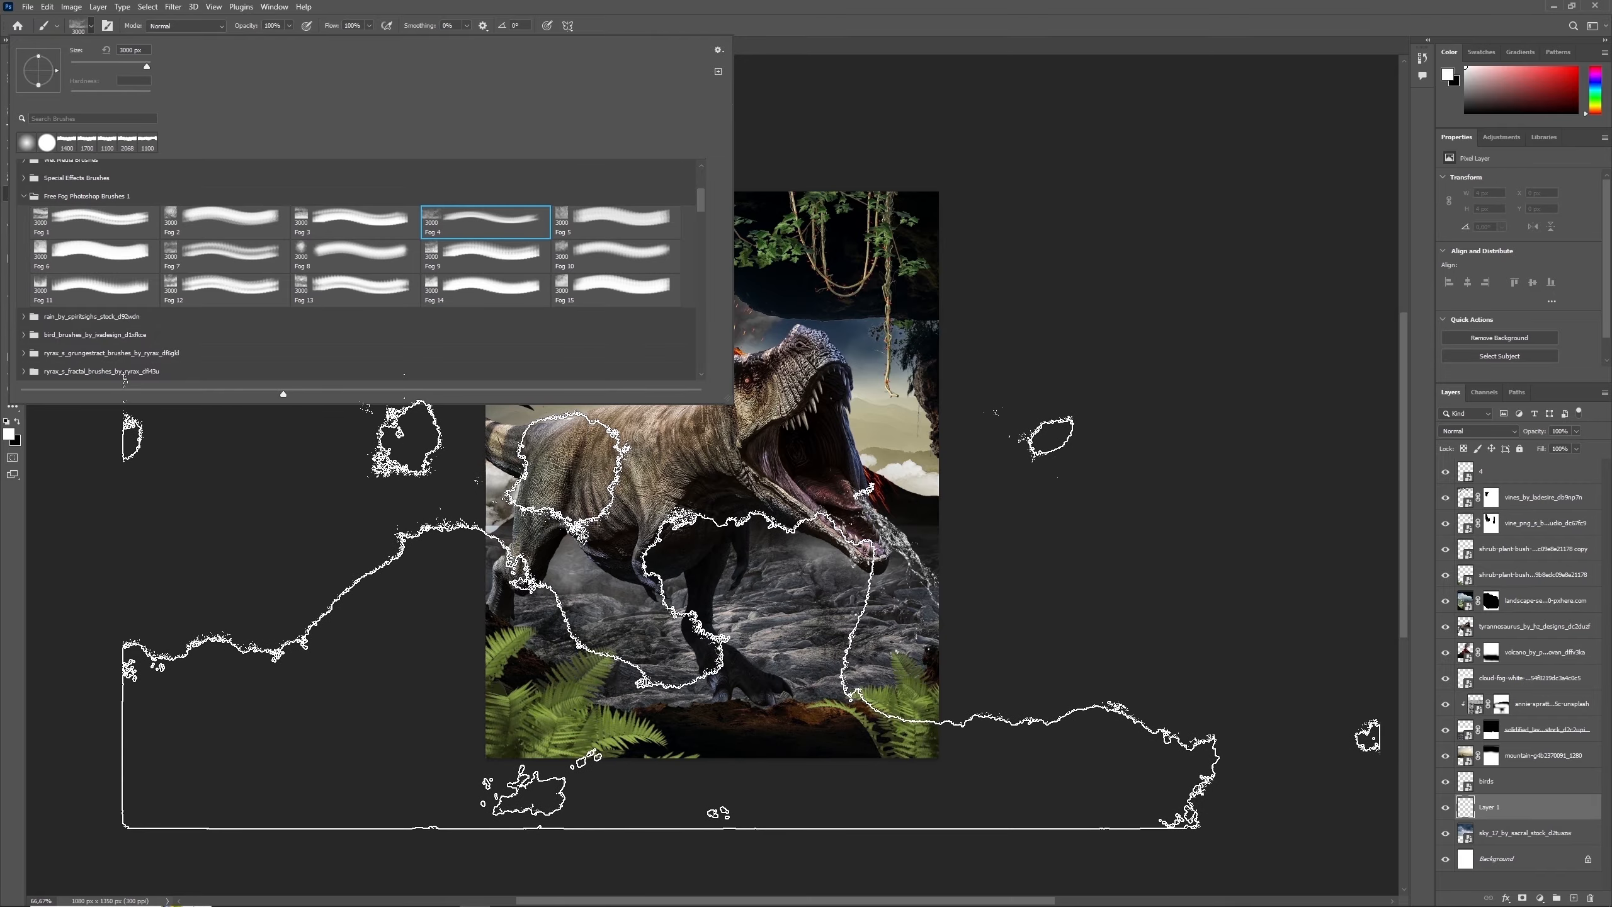
# - Shrink the fog brush, paint white fog across the sky on the new layer and set the layer's blend mode to Luminosity
pyautogui.click(761, 459)
pyautogui.press('[')
pyautogui.press('[')
pyautogui.press('[')
pyautogui.press('[')
pyautogui.press('[')
pyautogui.press('[')
pyautogui.press('[')
pyautogui.press('[')
pyautogui.press('[')
pyautogui.press('[')
pyautogui.press('[')
pyautogui.press('[')
pyautogui.press('[')
pyautogui.press('[')
pyautogui.press('[')
pyautogui.press('[')
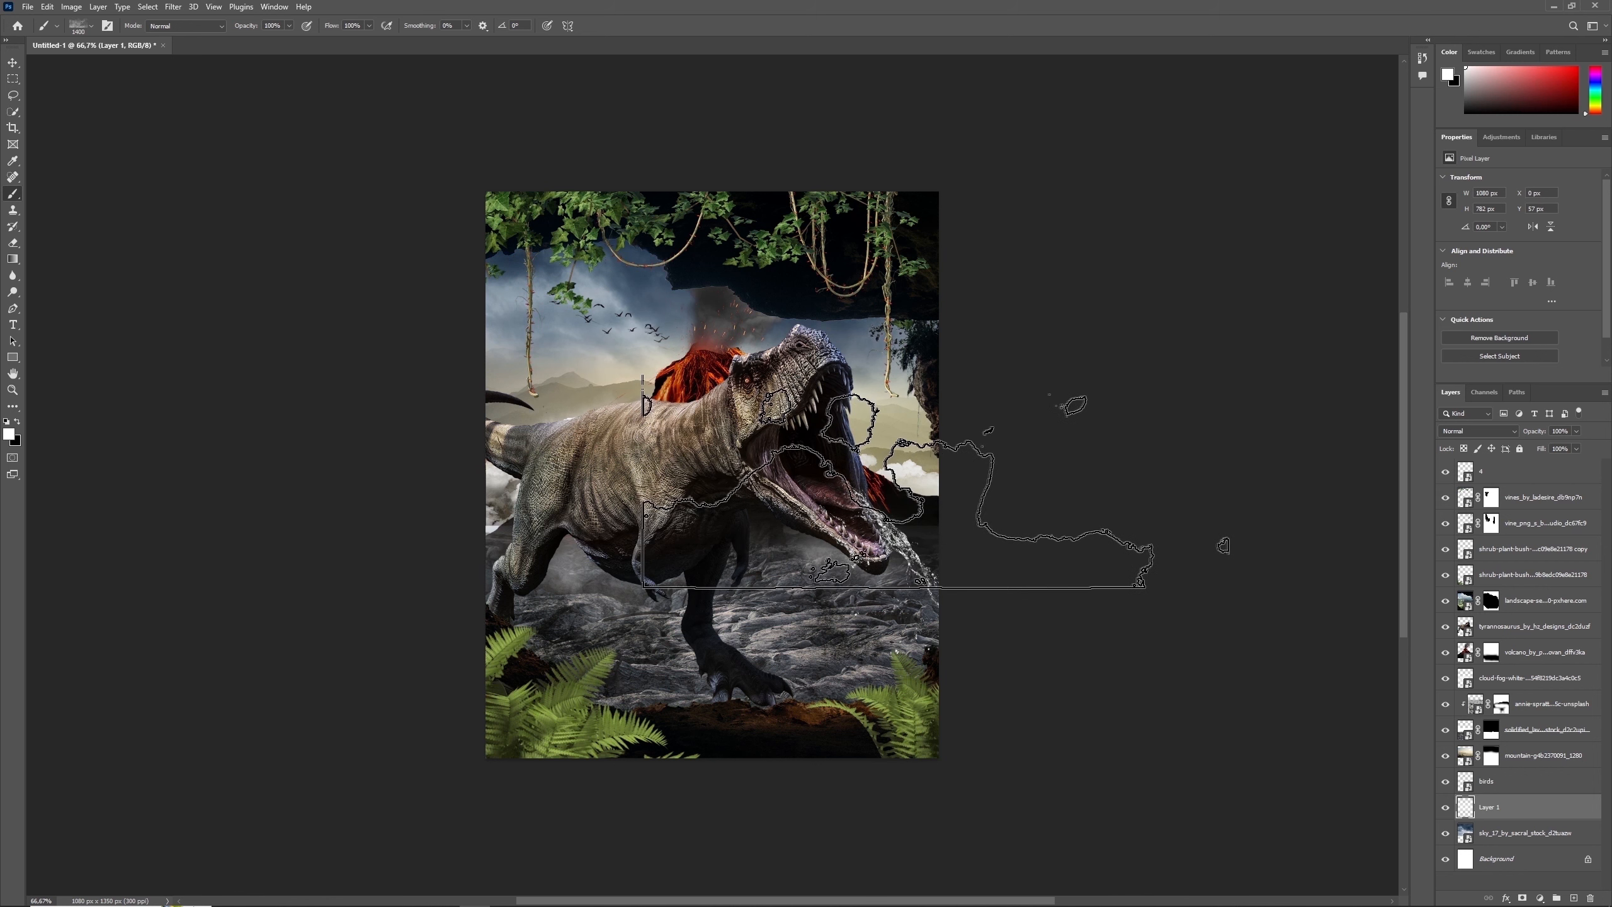
pyautogui.click(1478, 431)
pyautogui.click(1455, 718)
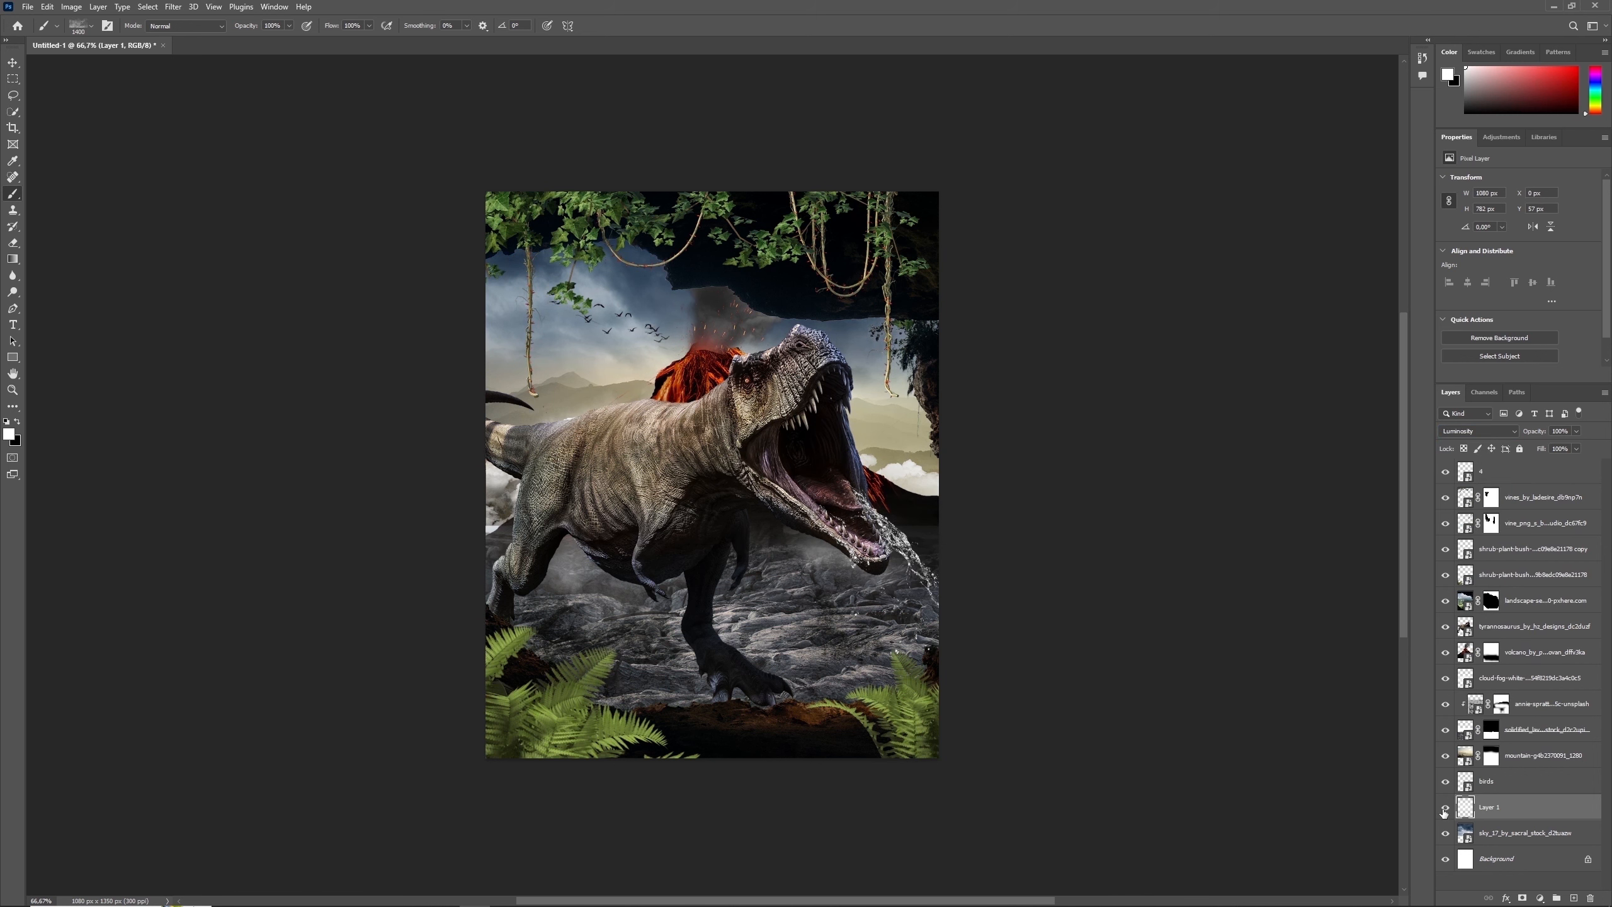
# - Lower the birds layer's opacity to 60% and apply a Motion Blur at angle 0° with a distance of 10 pixels
pyautogui.click(1479, 778)
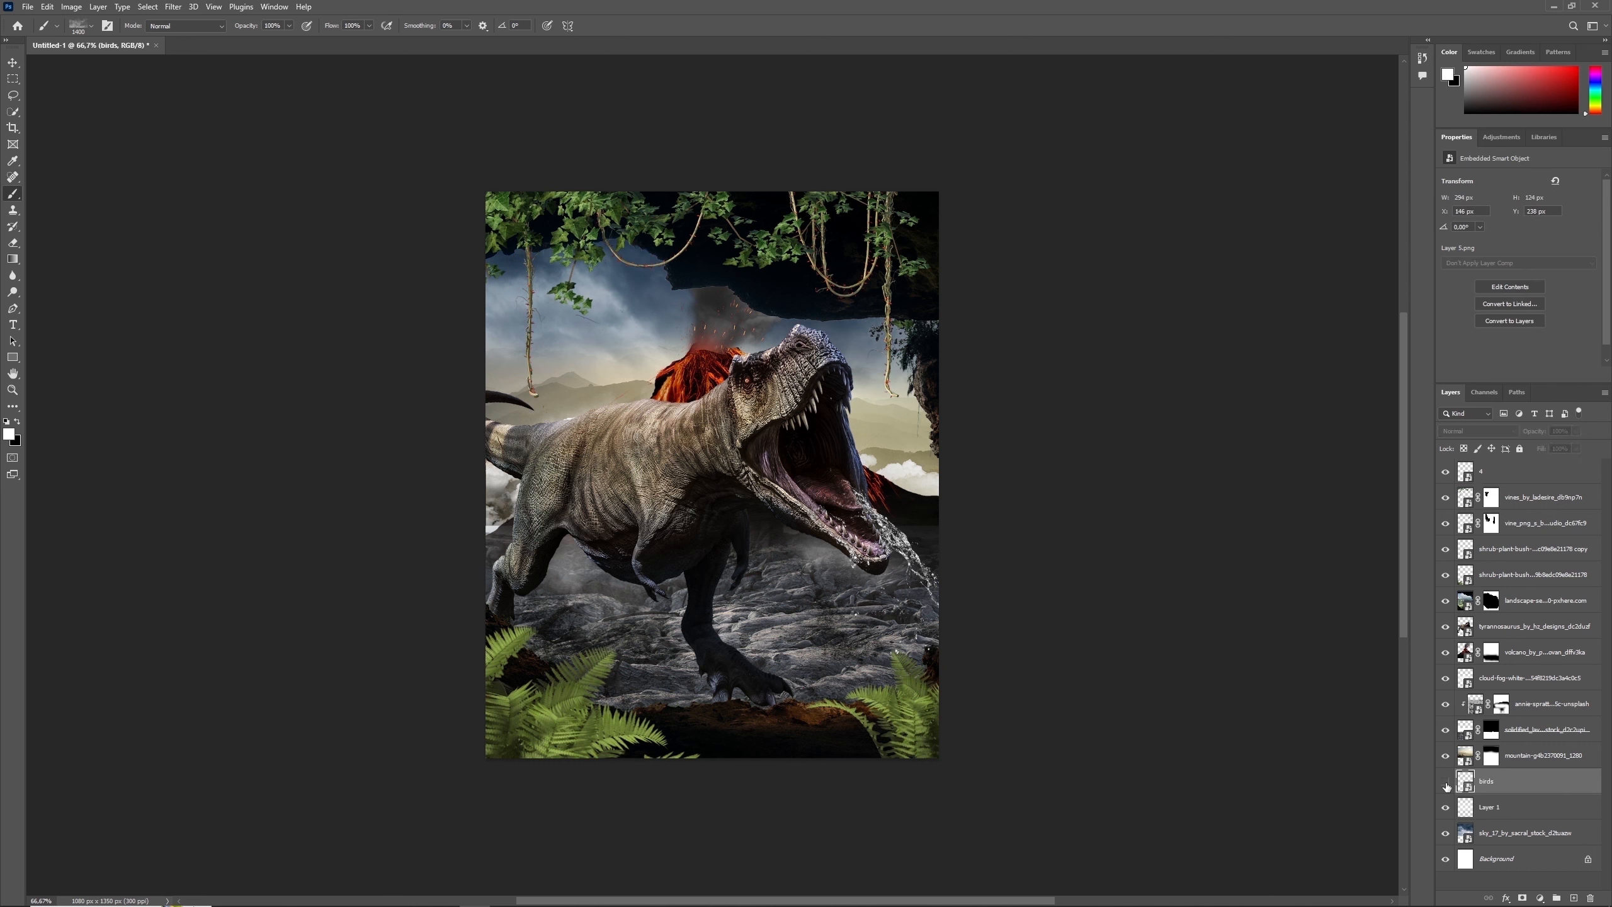
pyautogui.click(1447, 786)
pyautogui.click(172, 7)
pyautogui.moveTo(181, 167)
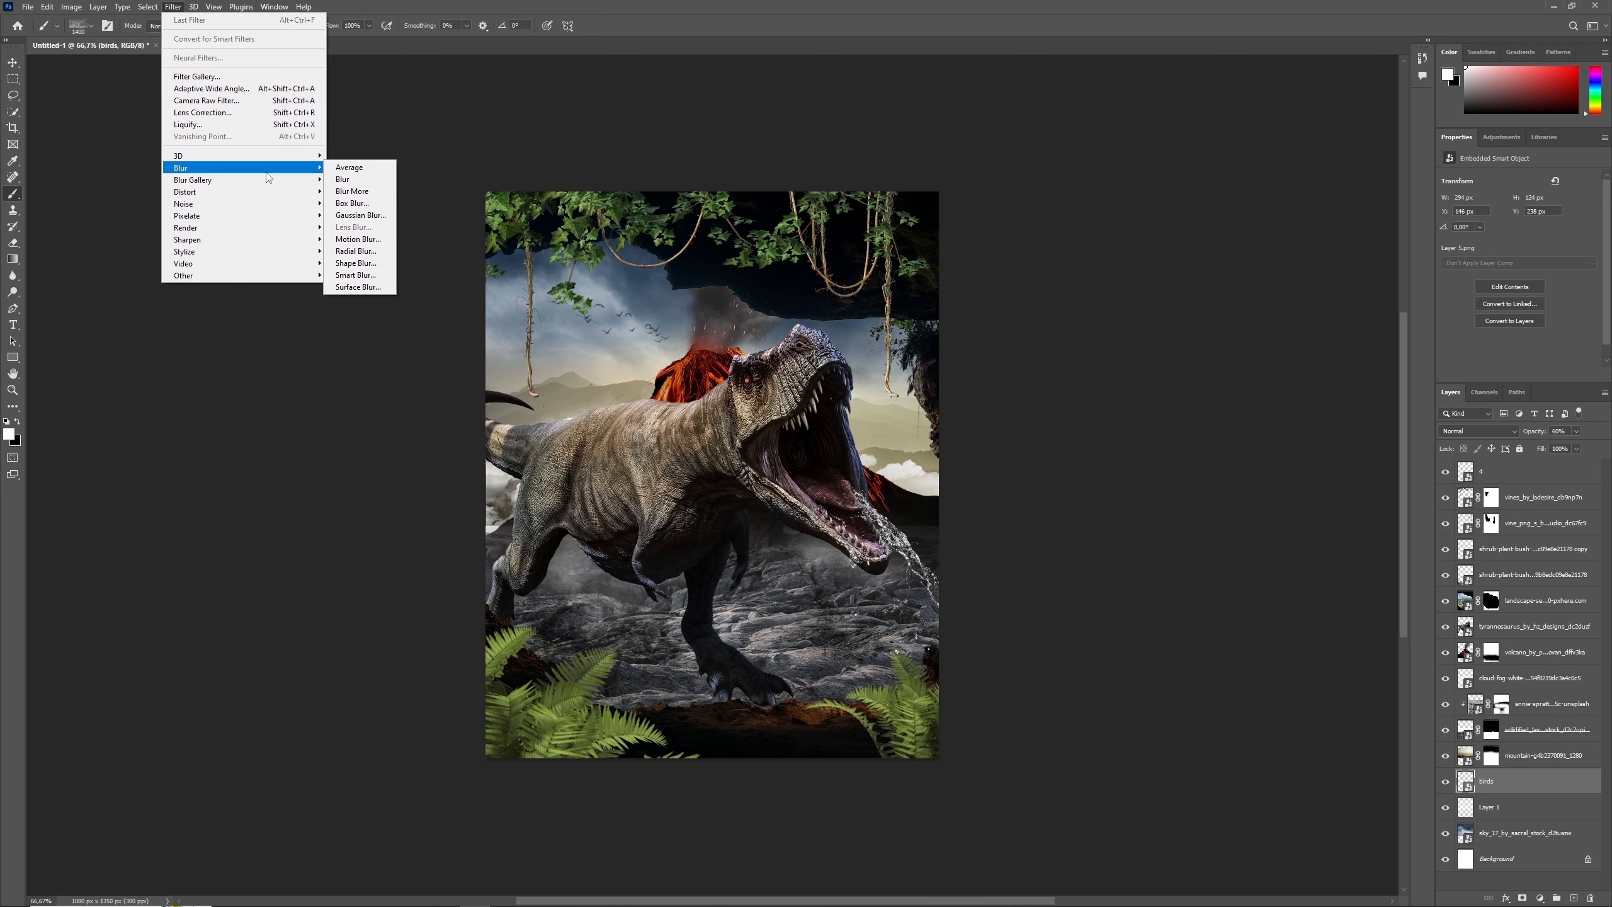
pyautogui.click(358, 238)
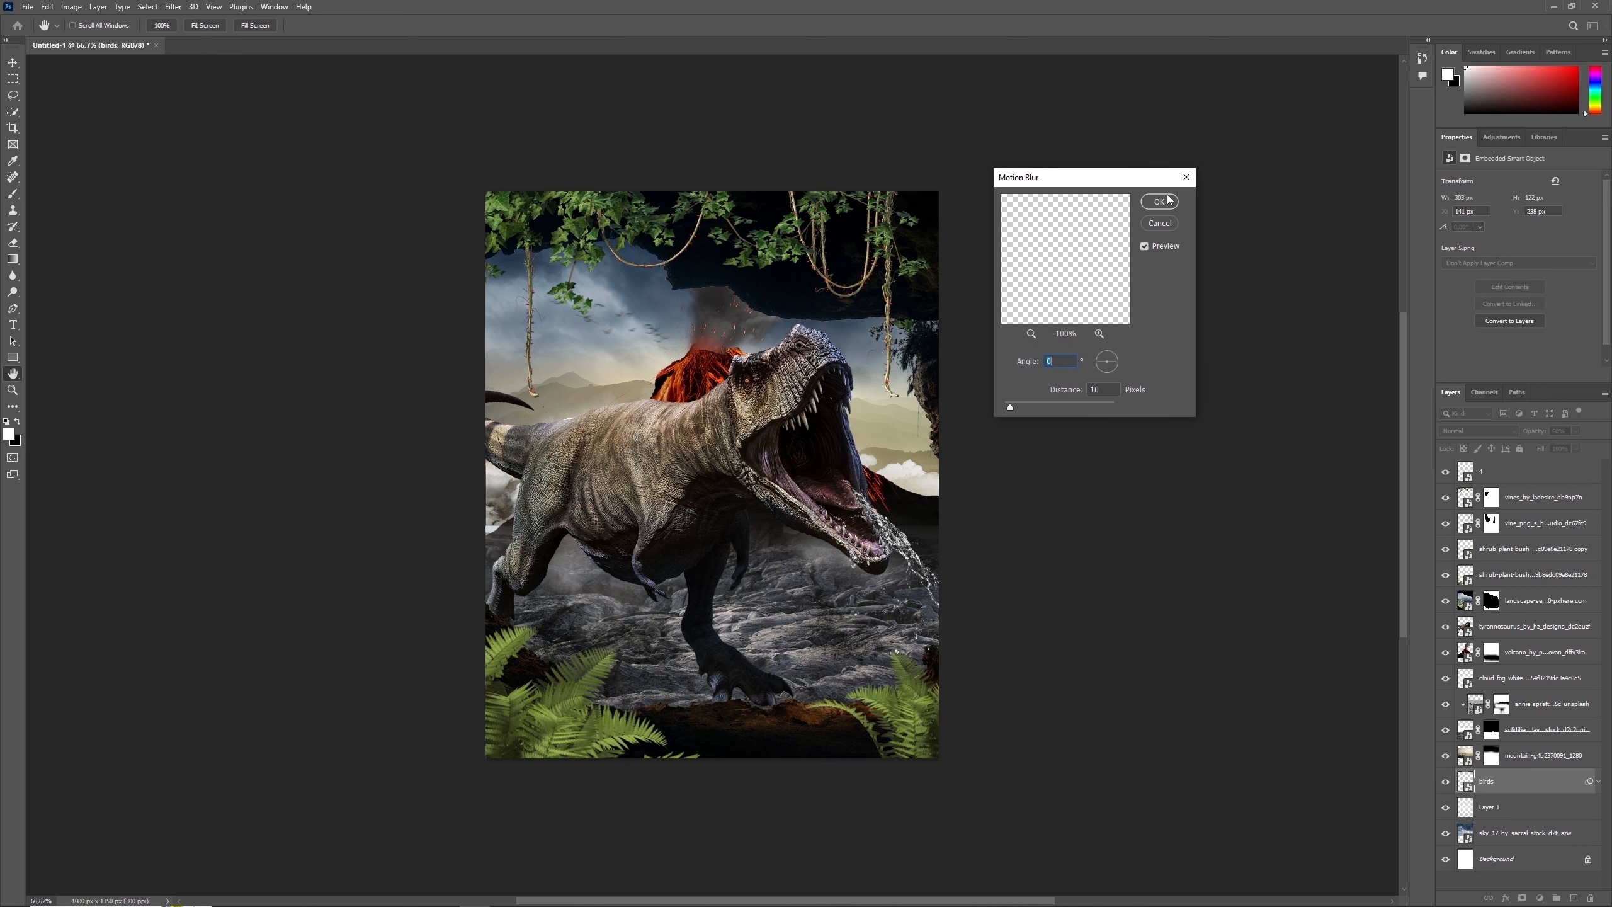
pyautogui.press('Return')
# - Add a Curves adjustment layer above the lava ground's texture layer and clip it to the layers below
pyautogui.click(13, 390)
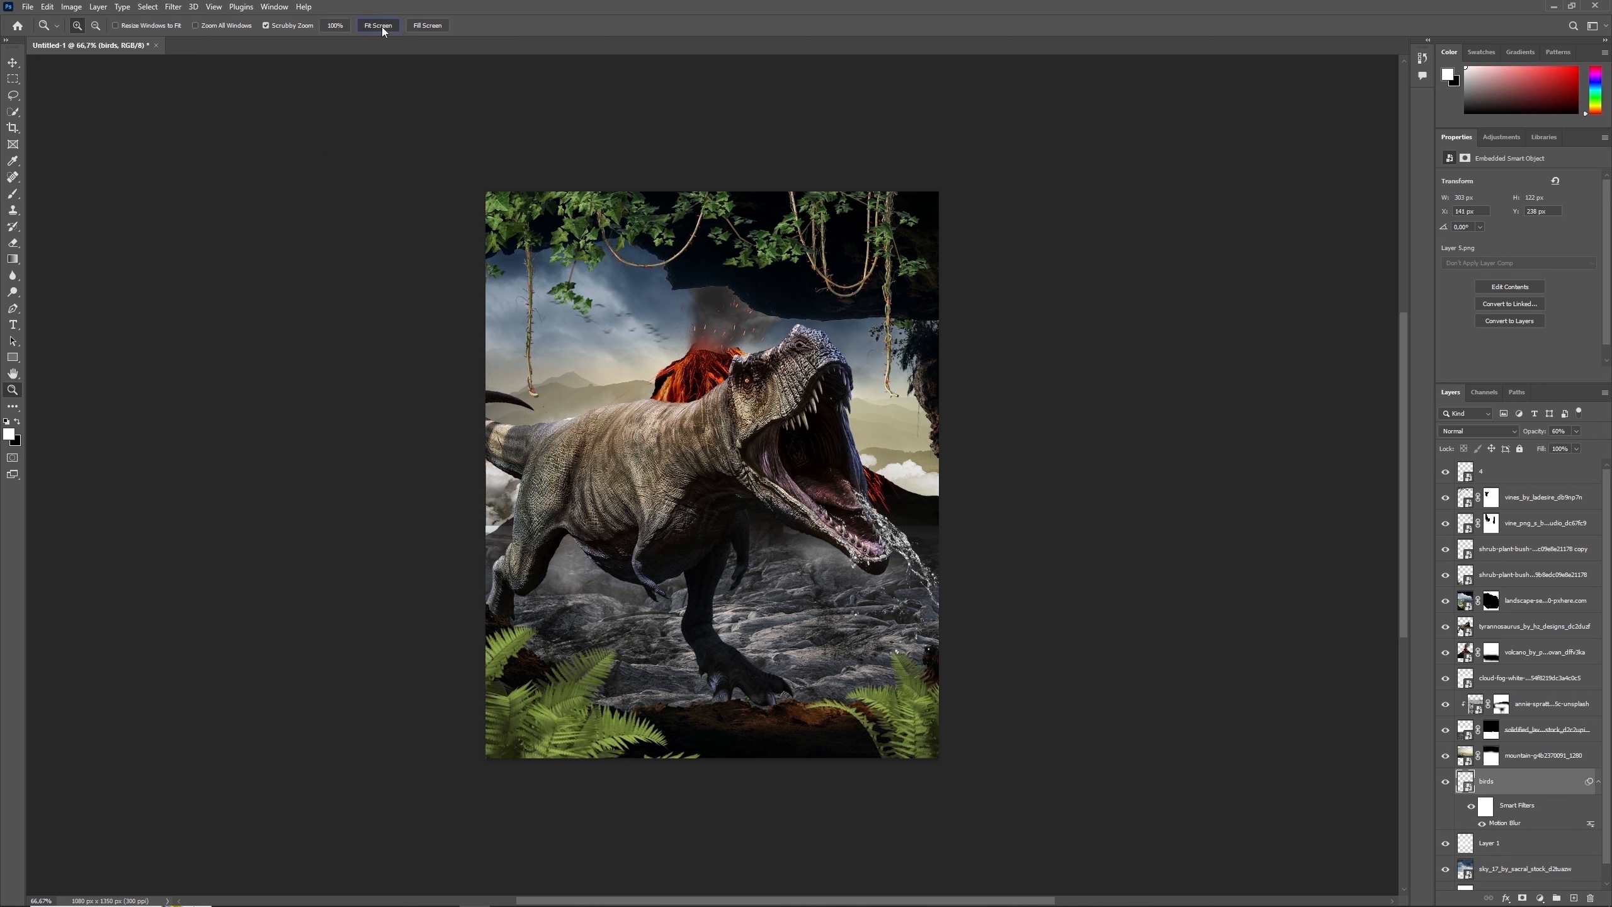
pyautogui.click(379, 25)
pyautogui.click(1461, 757)
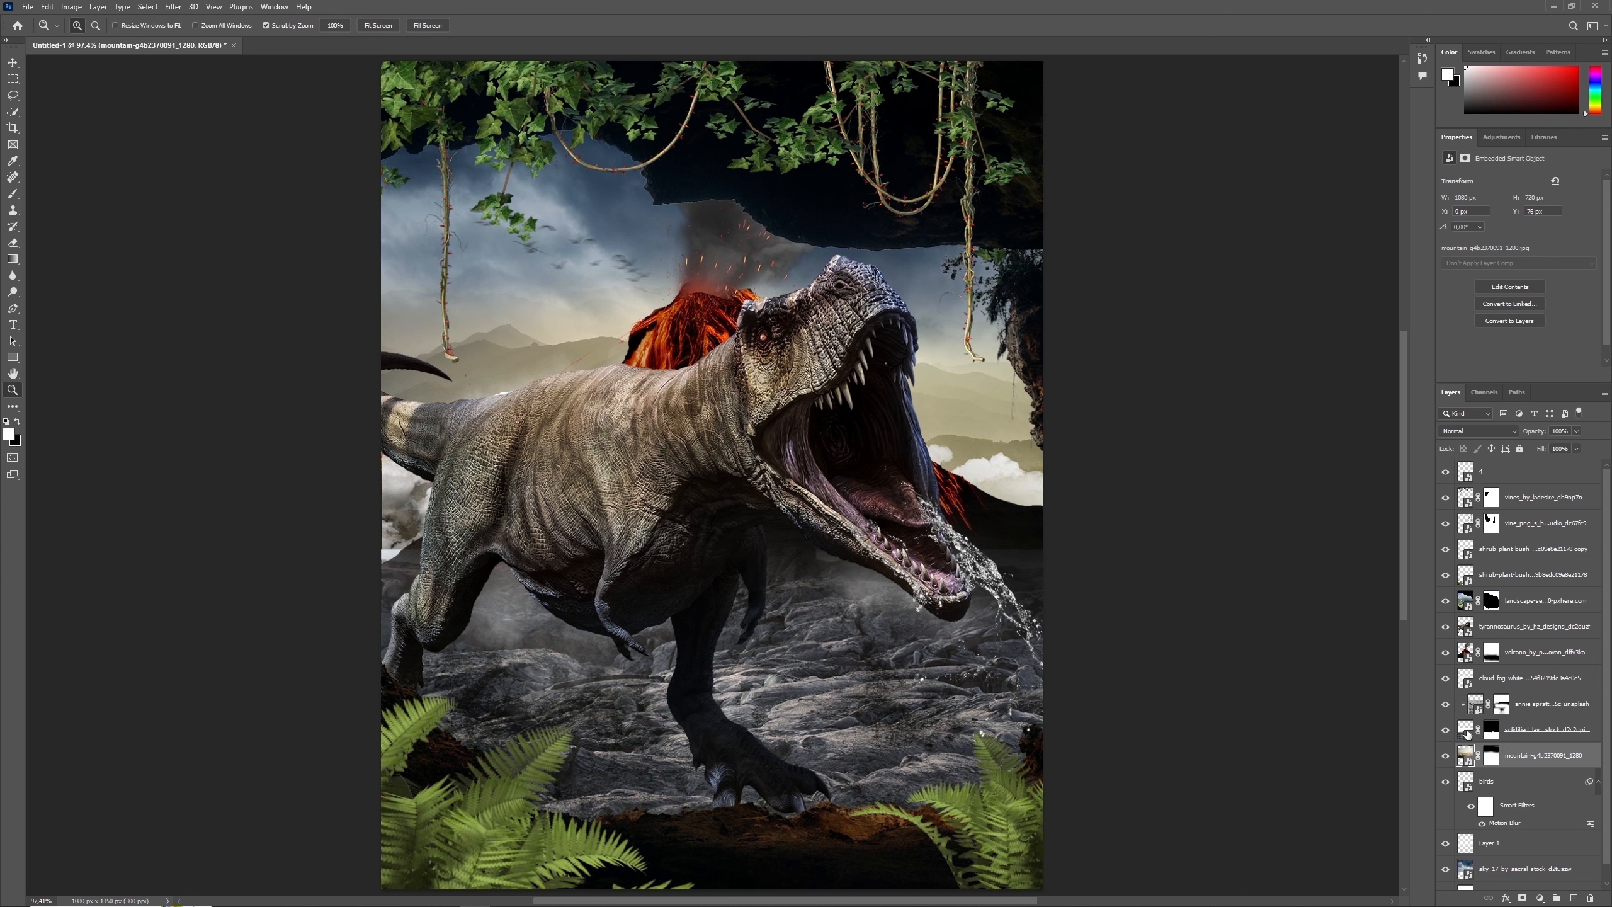
pyautogui.click(1468, 735)
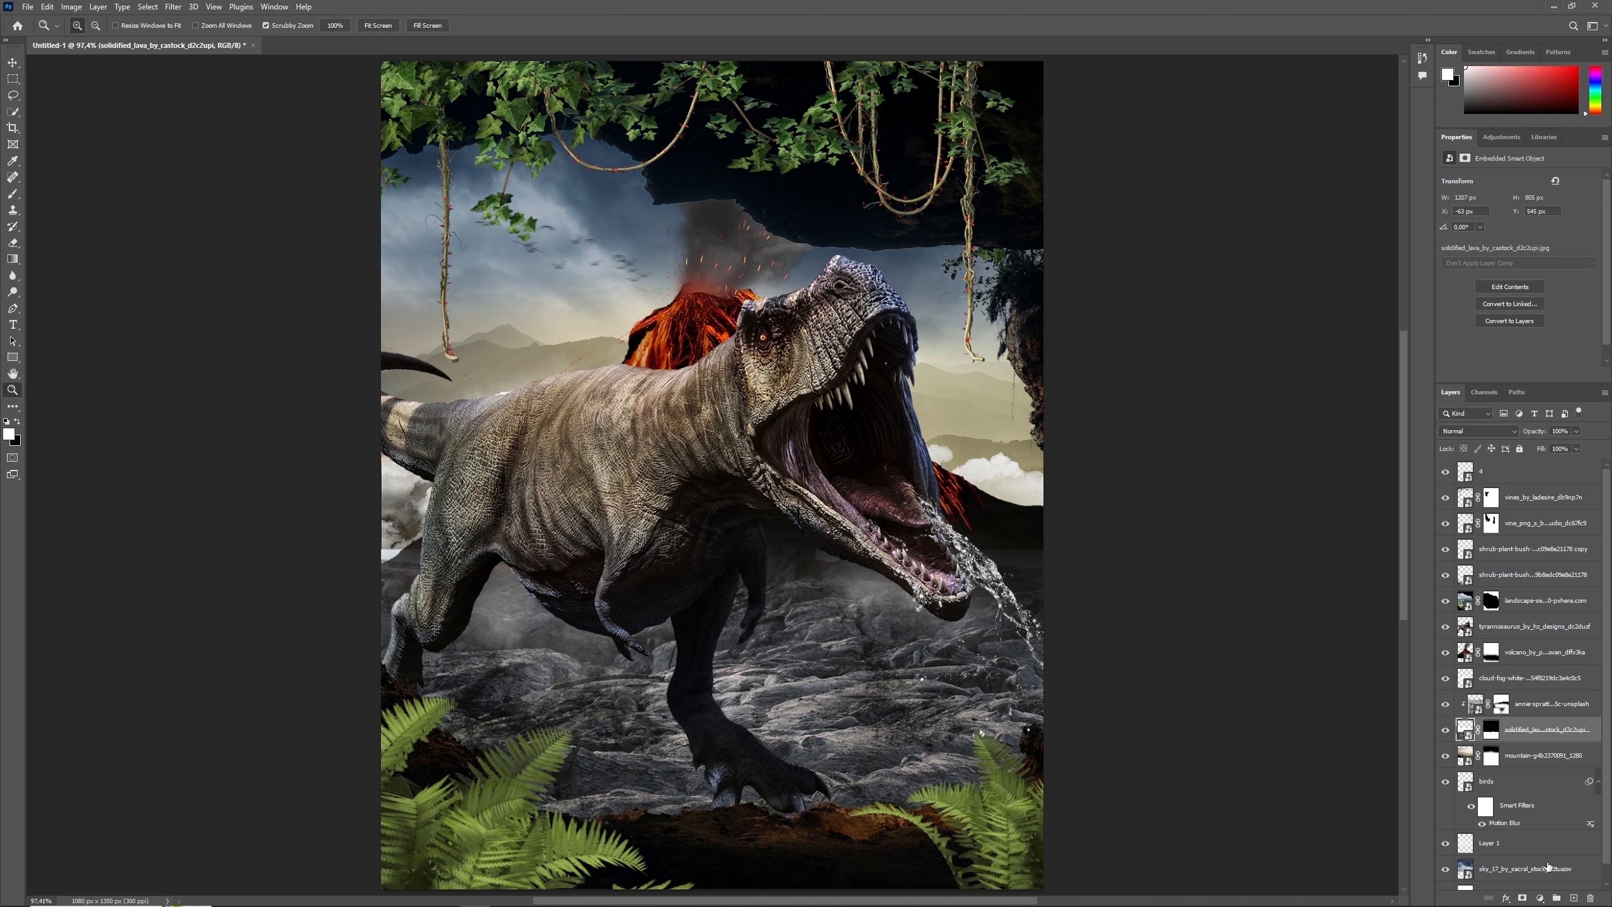
pyautogui.click(1541, 898)
pyautogui.click(1479, 706)
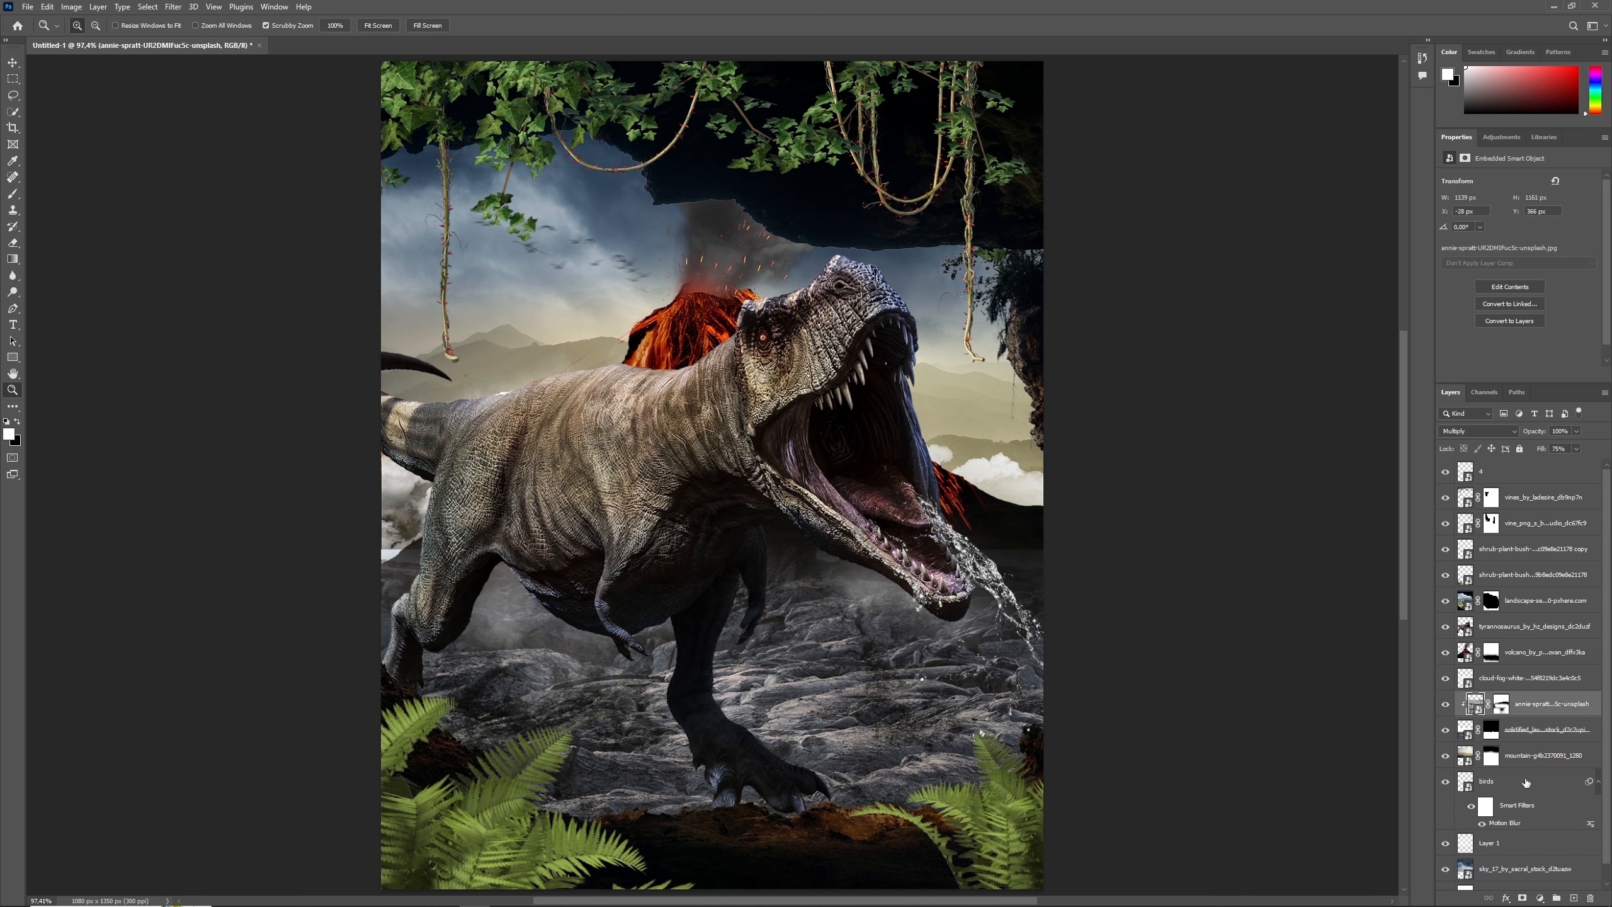
pyautogui.click(1540, 898)
pyautogui.click(1536, 743)
pyautogui.click(1516, 376)
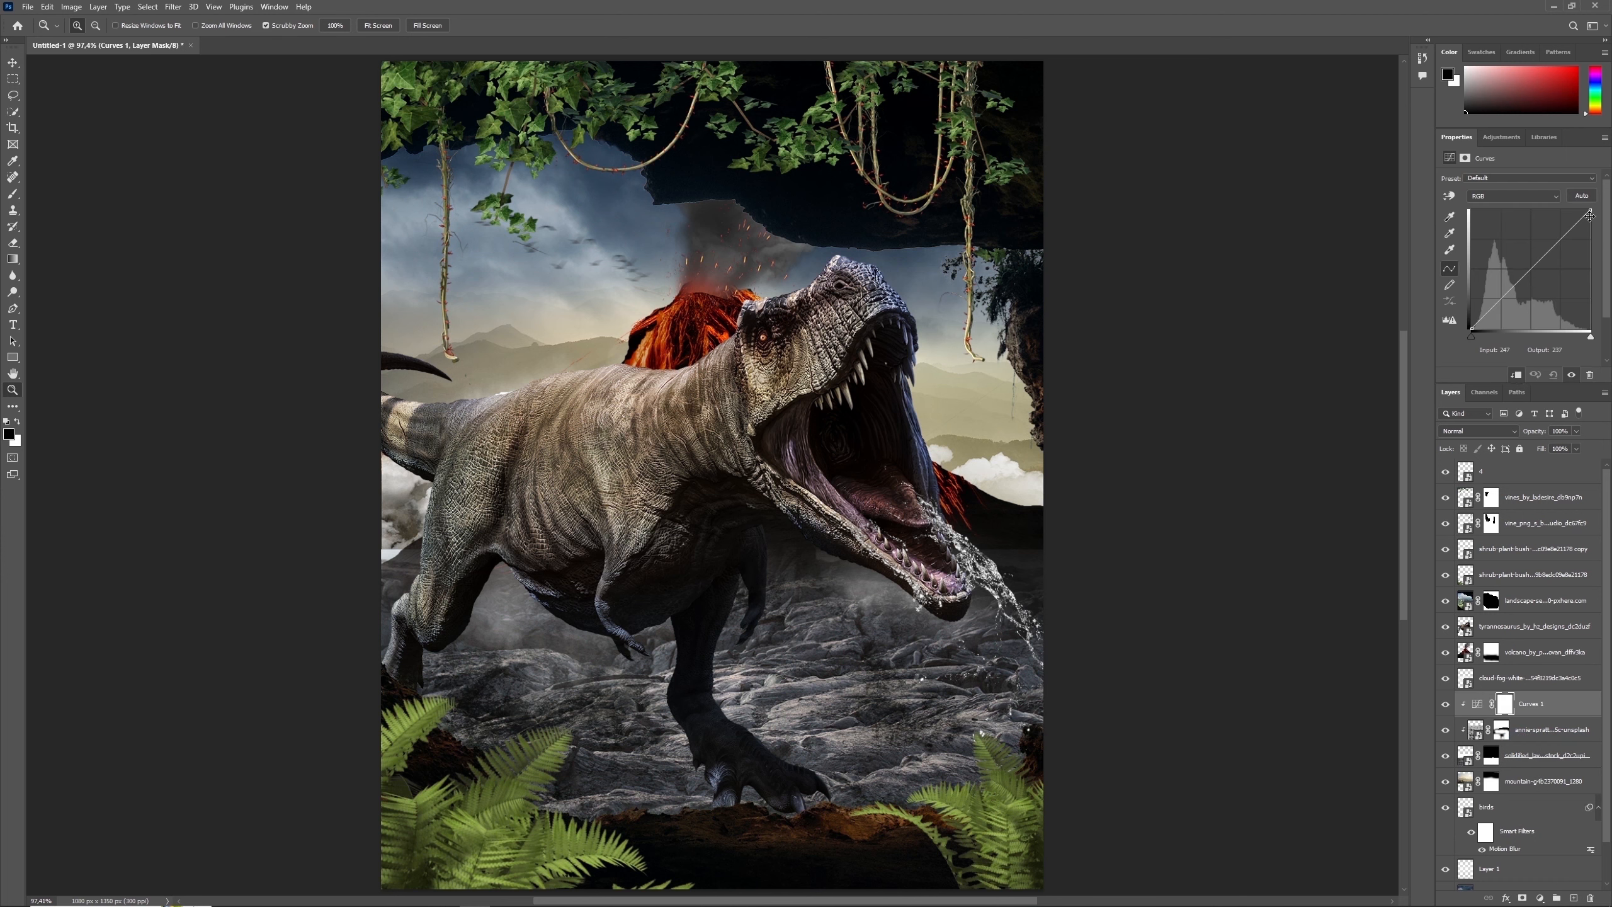
# - Lower the Curves white point to output 180 to darken the ground, and compare the result with the adjustment off and on
pyautogui.moveTo(1590, 211); pyautogui.dragTo(1590, 229)
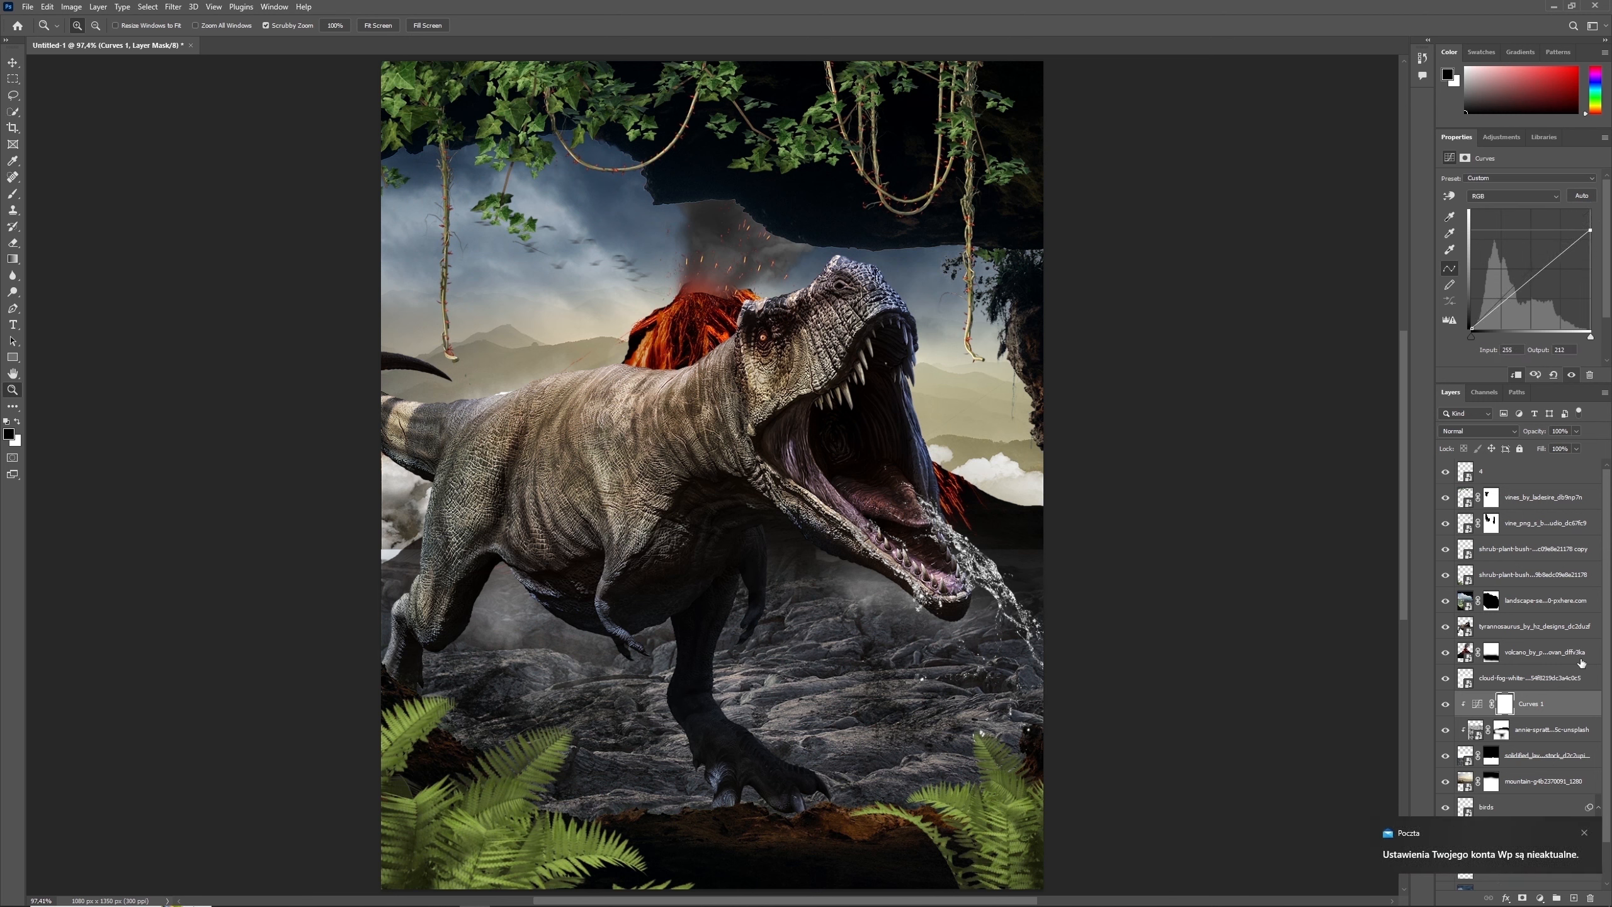
pyautogui.click(1585, 833)
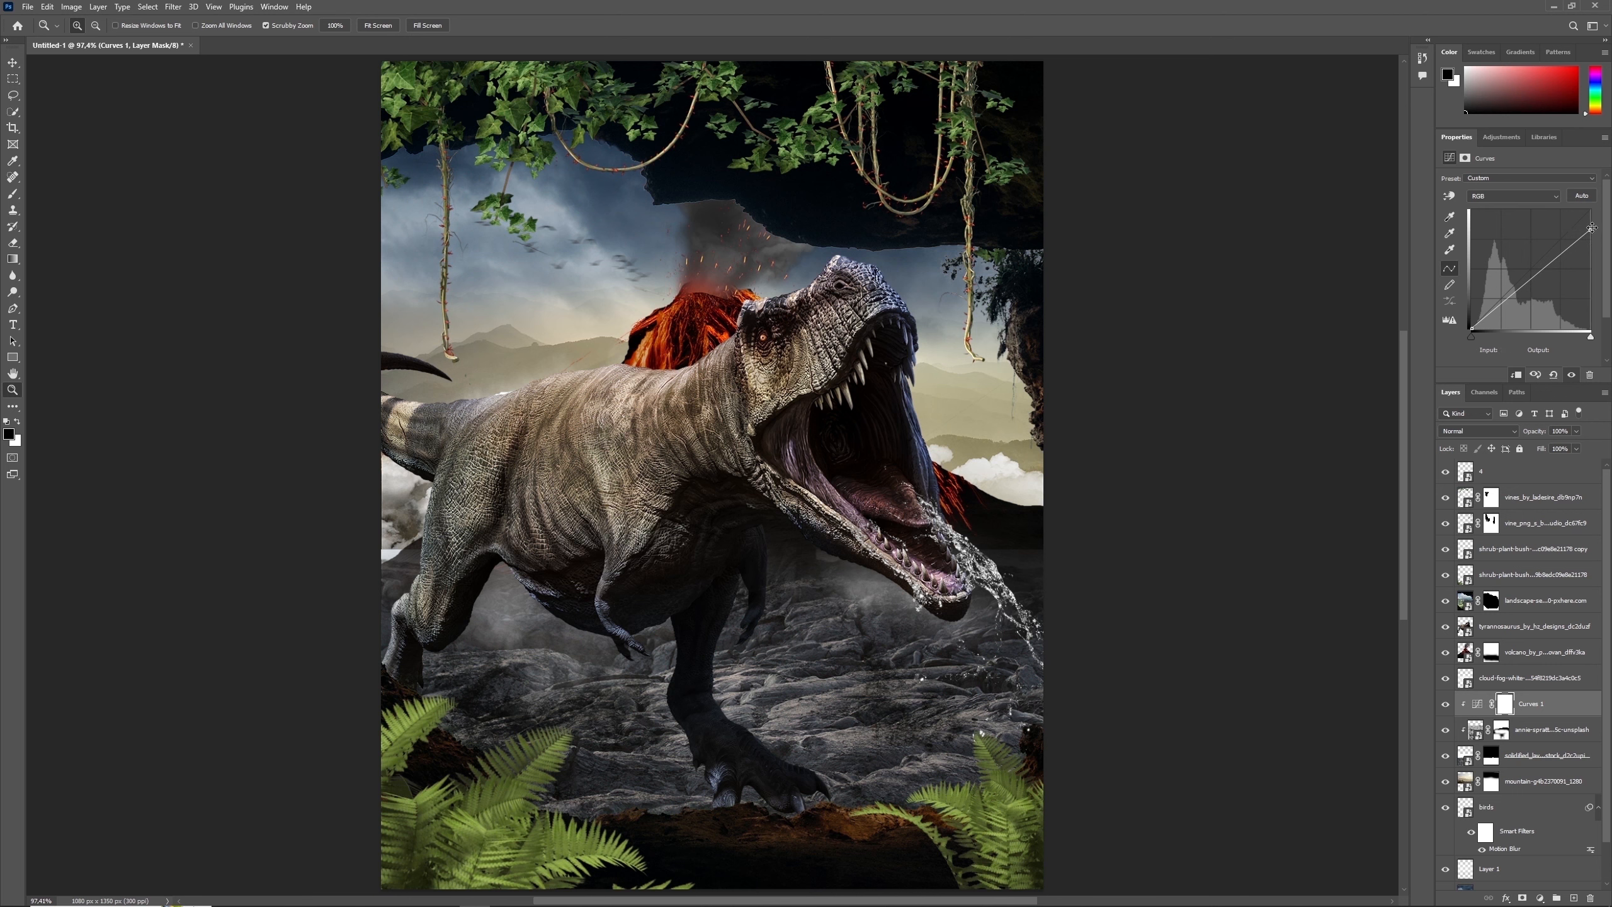
pyautogui.moveTo(1592, 228); pyautogui.dragTo(1591, 231)
pyautogui.write('180')
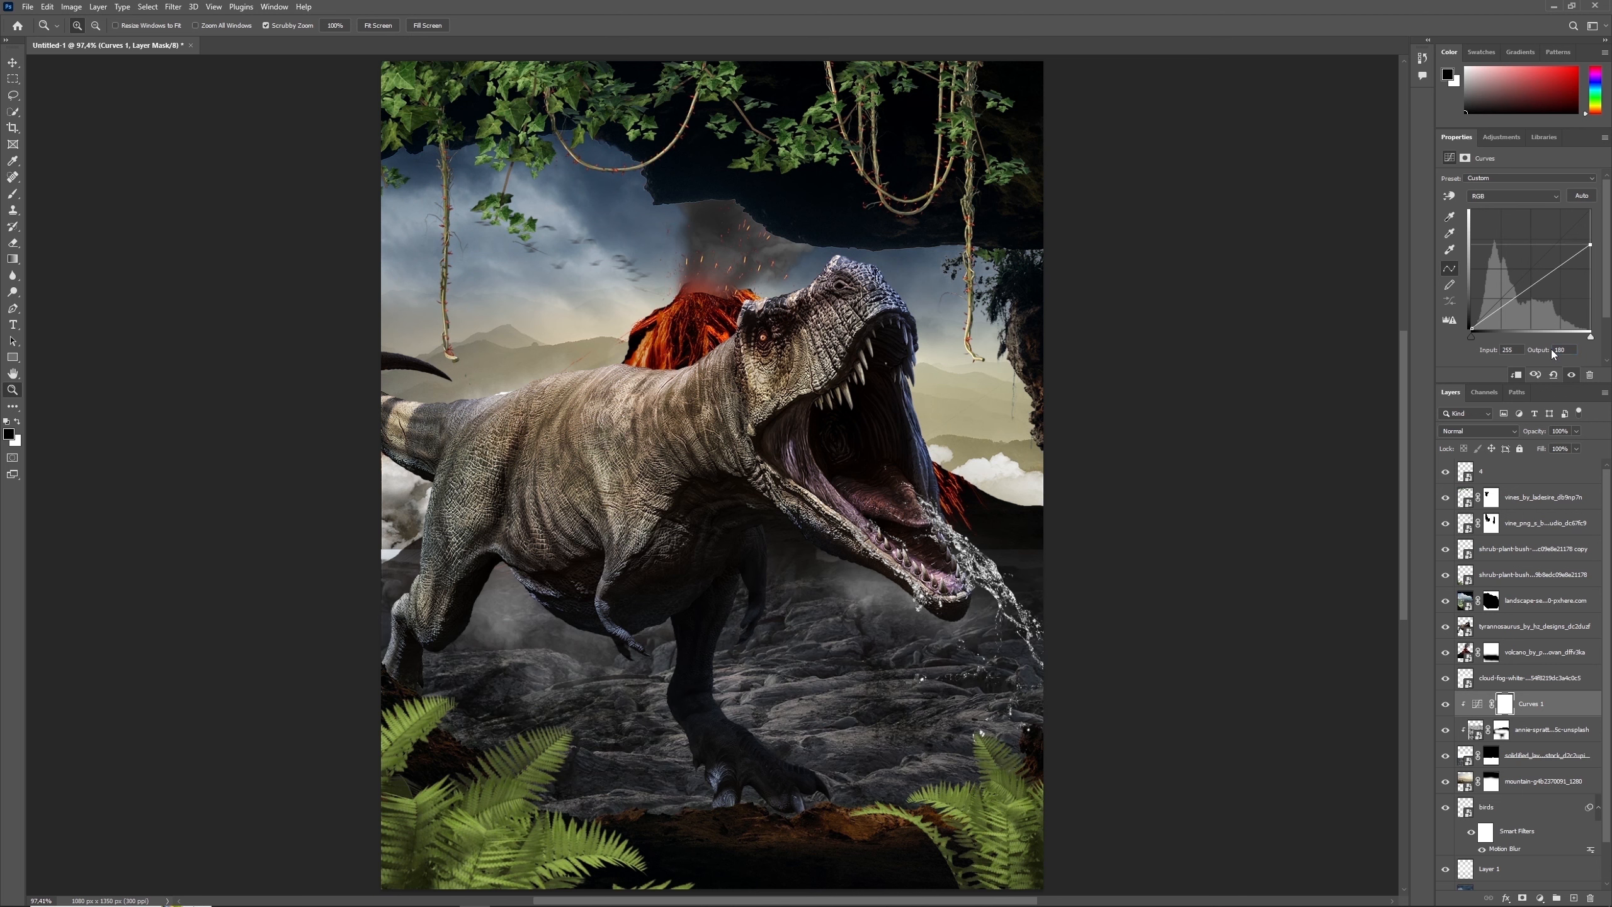
pyautogui.click(1446, 705)
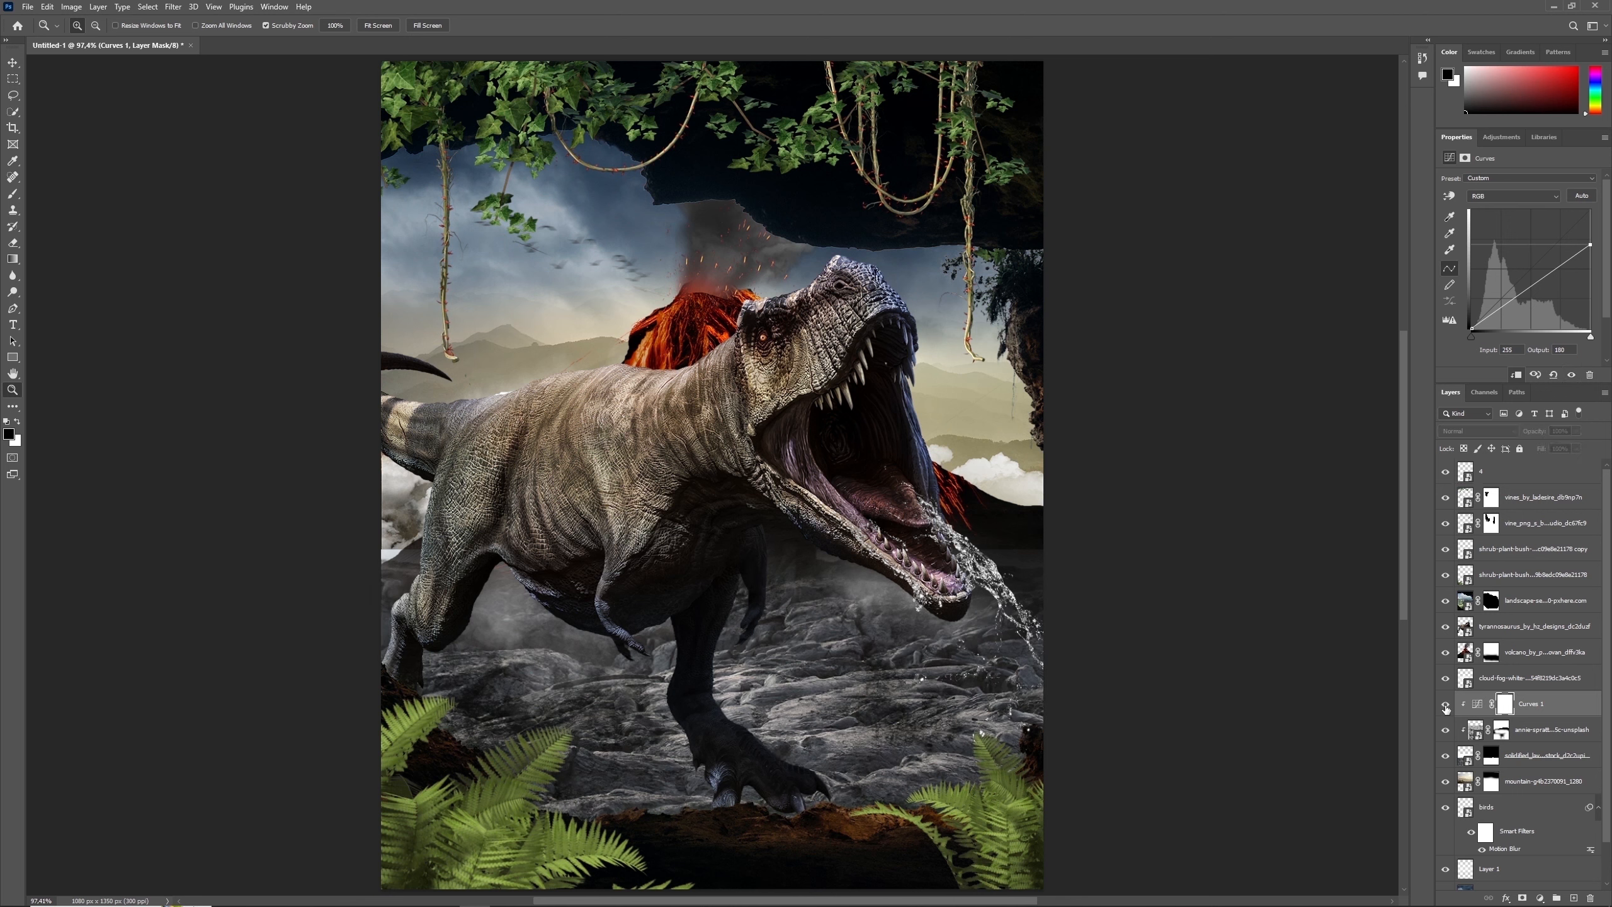
pyautogui.click(1447, 705)
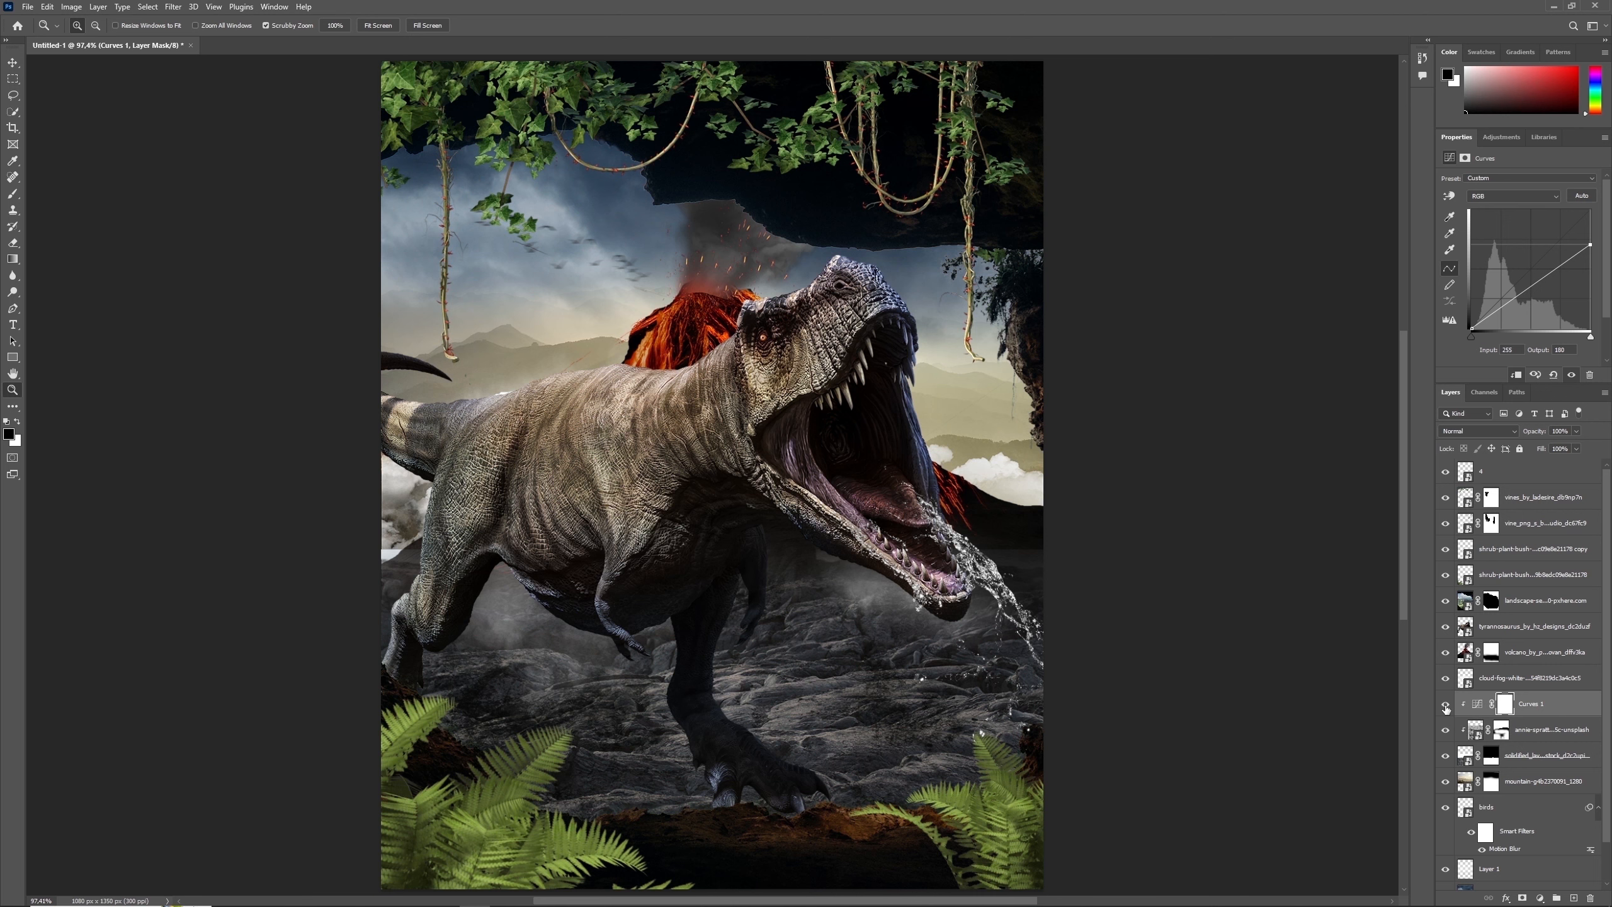
pyautogui.click(1446, 705)
pyautogui.click(1447, 704)
# - Paint black on the Curves mask with a large soft brush to lift the darkening around the tyrannosaurus's front leg
pyautogui.click(13, 194)
pyautogui.click(91, 25)
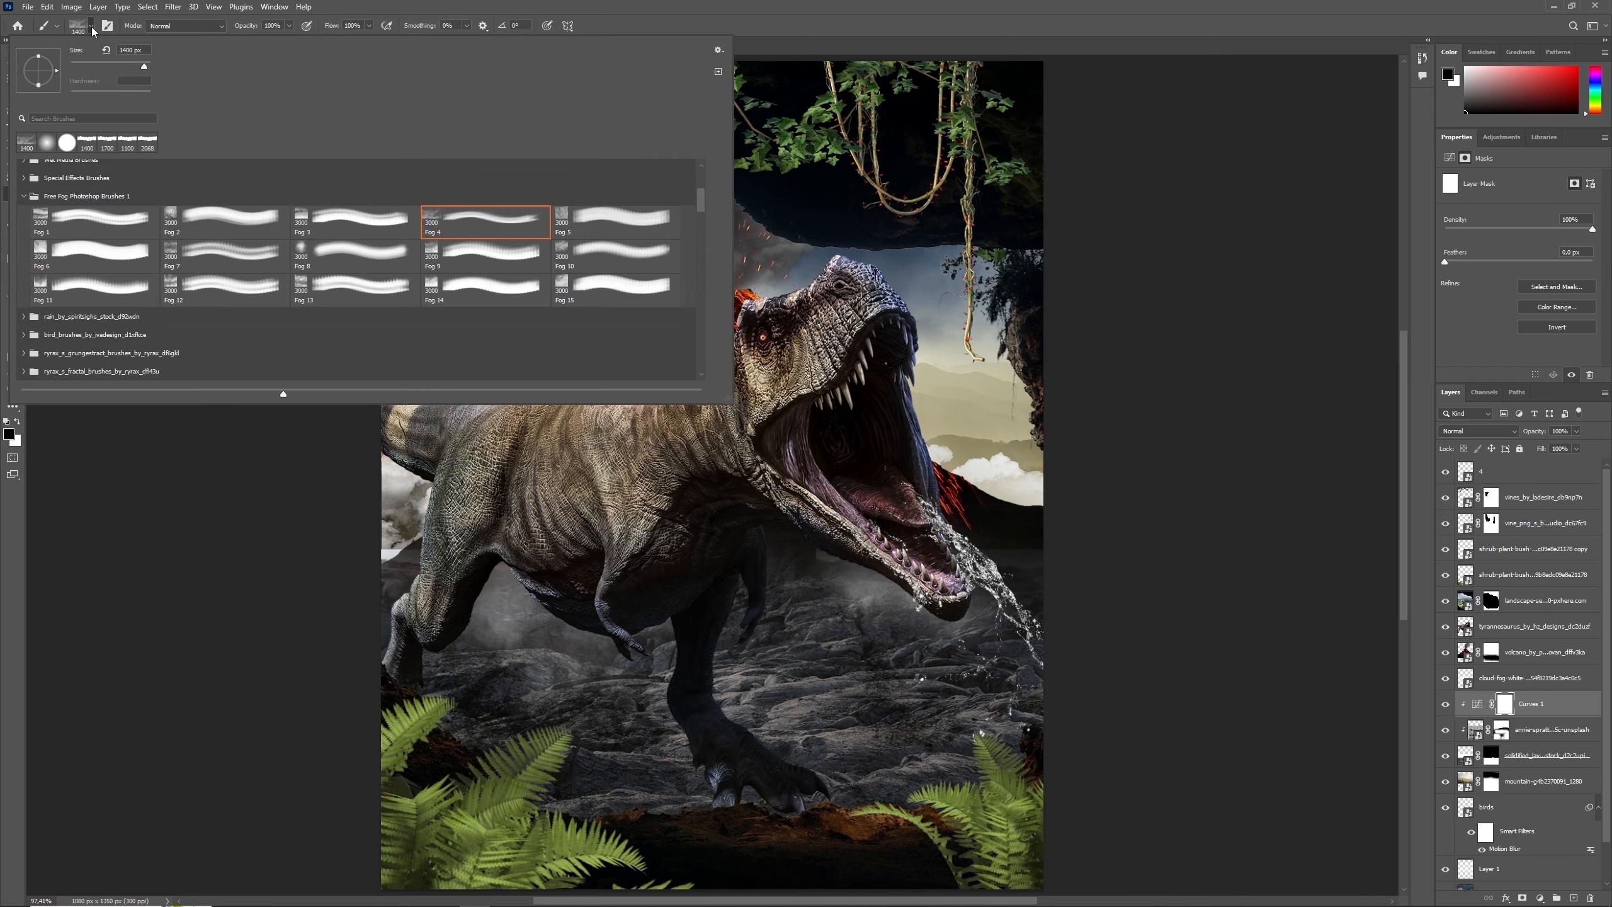
pyautogui.click(46, 144)
pyautogui.click(759, 507)
pyautogui.press('[')
pyautogui.press('[')
pyautogui.press('[')
pyautogui.press('[')
pyautogui.press('[')
pyautogui.press('[')
pyautogui.press('[')
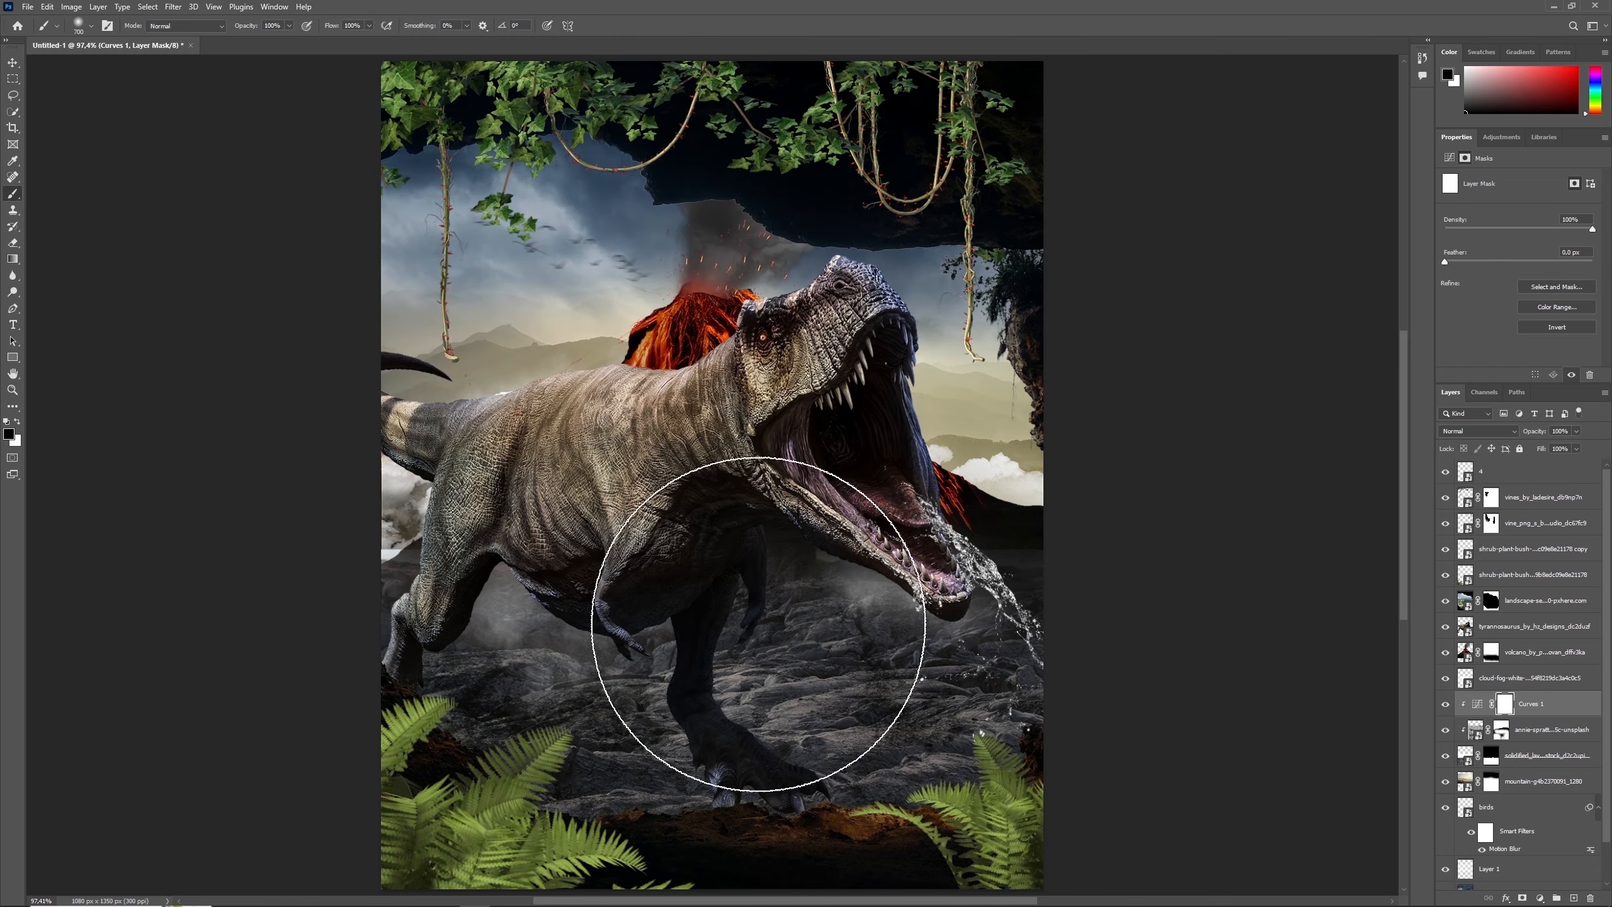
pyautogui.press(']')
pyautogui.press(']')
pyautogui.press('[')
pyautogui.press('[')
pyautogui.moveTo(752, 646); pyautogui.dragTo(684, 640)
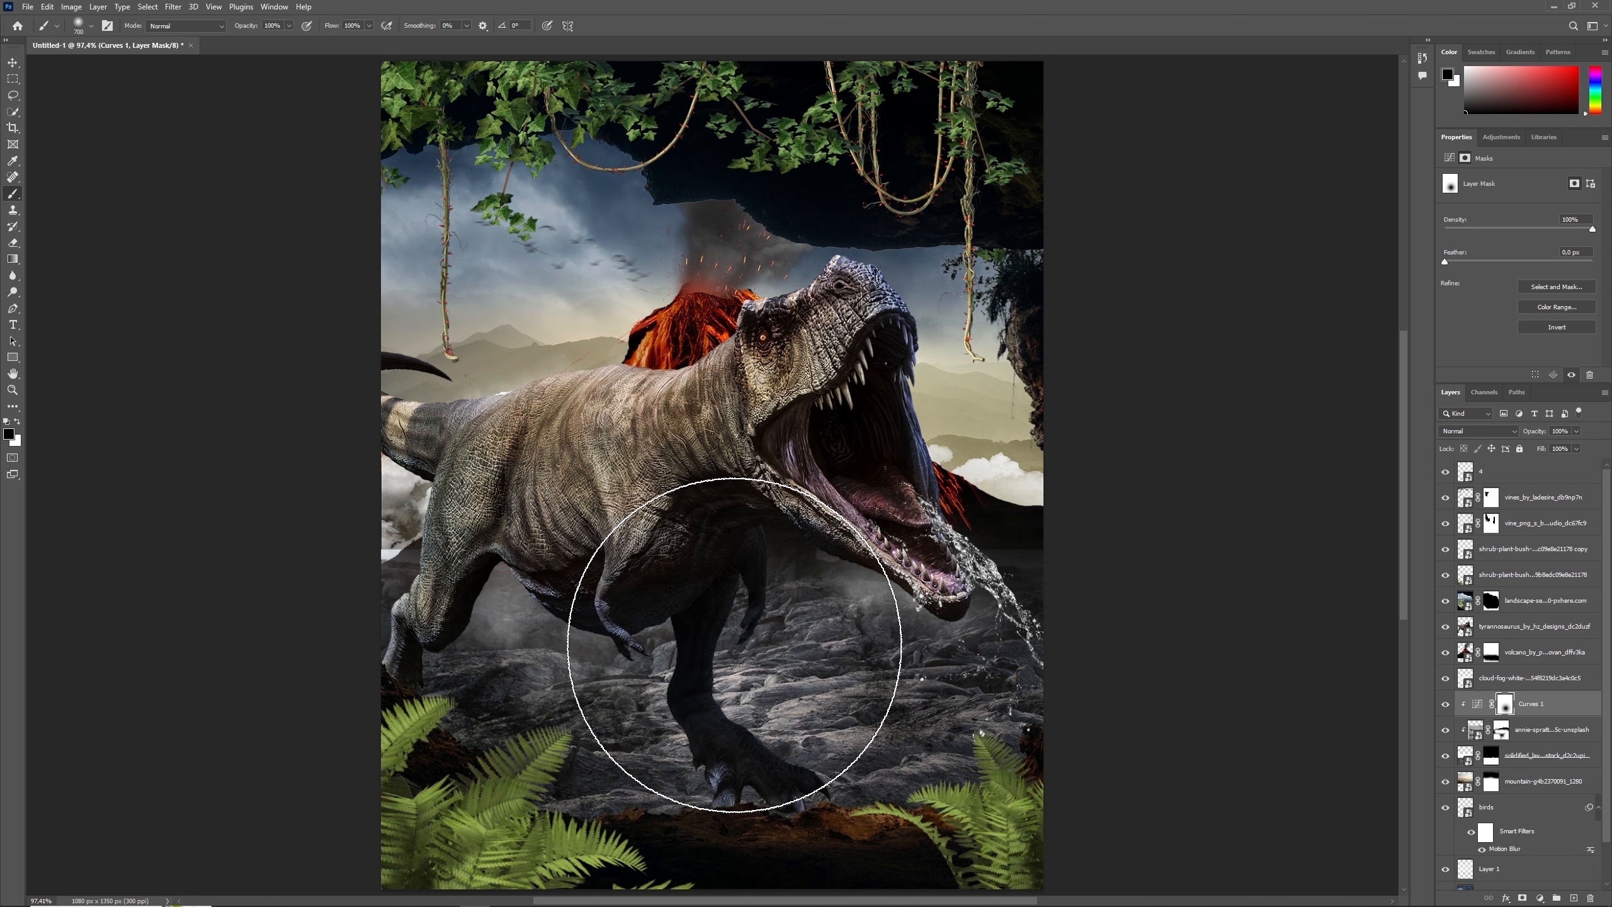
# - Set the cloud fog layer's fill to 71%, squash it to about 411 px high and reposition it behind the tyrannosaurus
pyautogui.click(1465, 679)
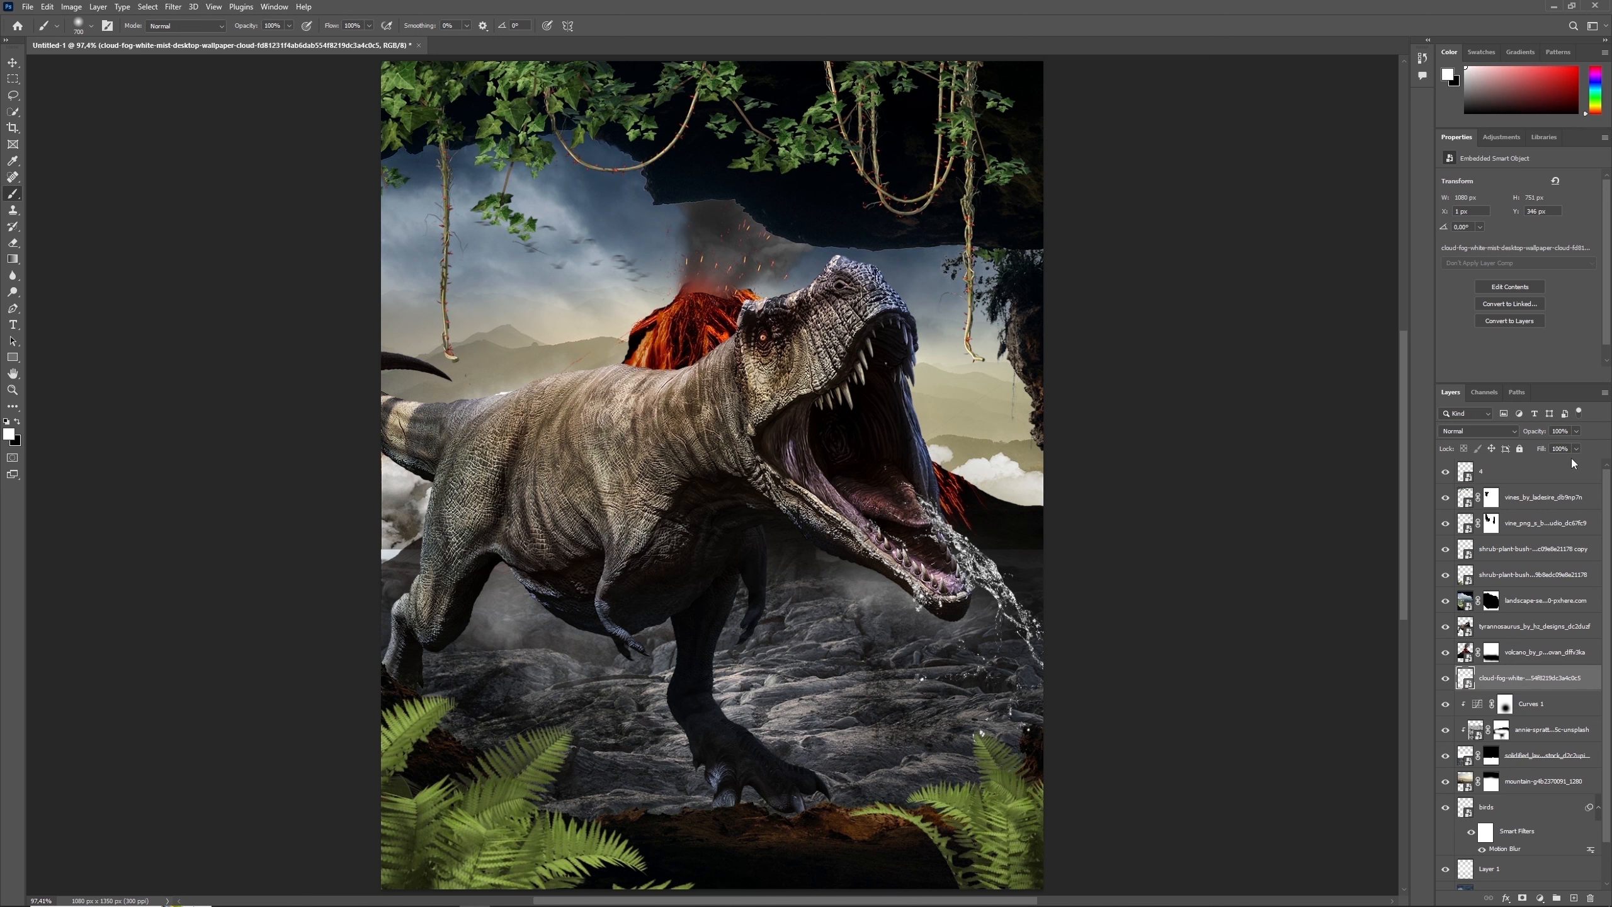
pyautogui.write('71')
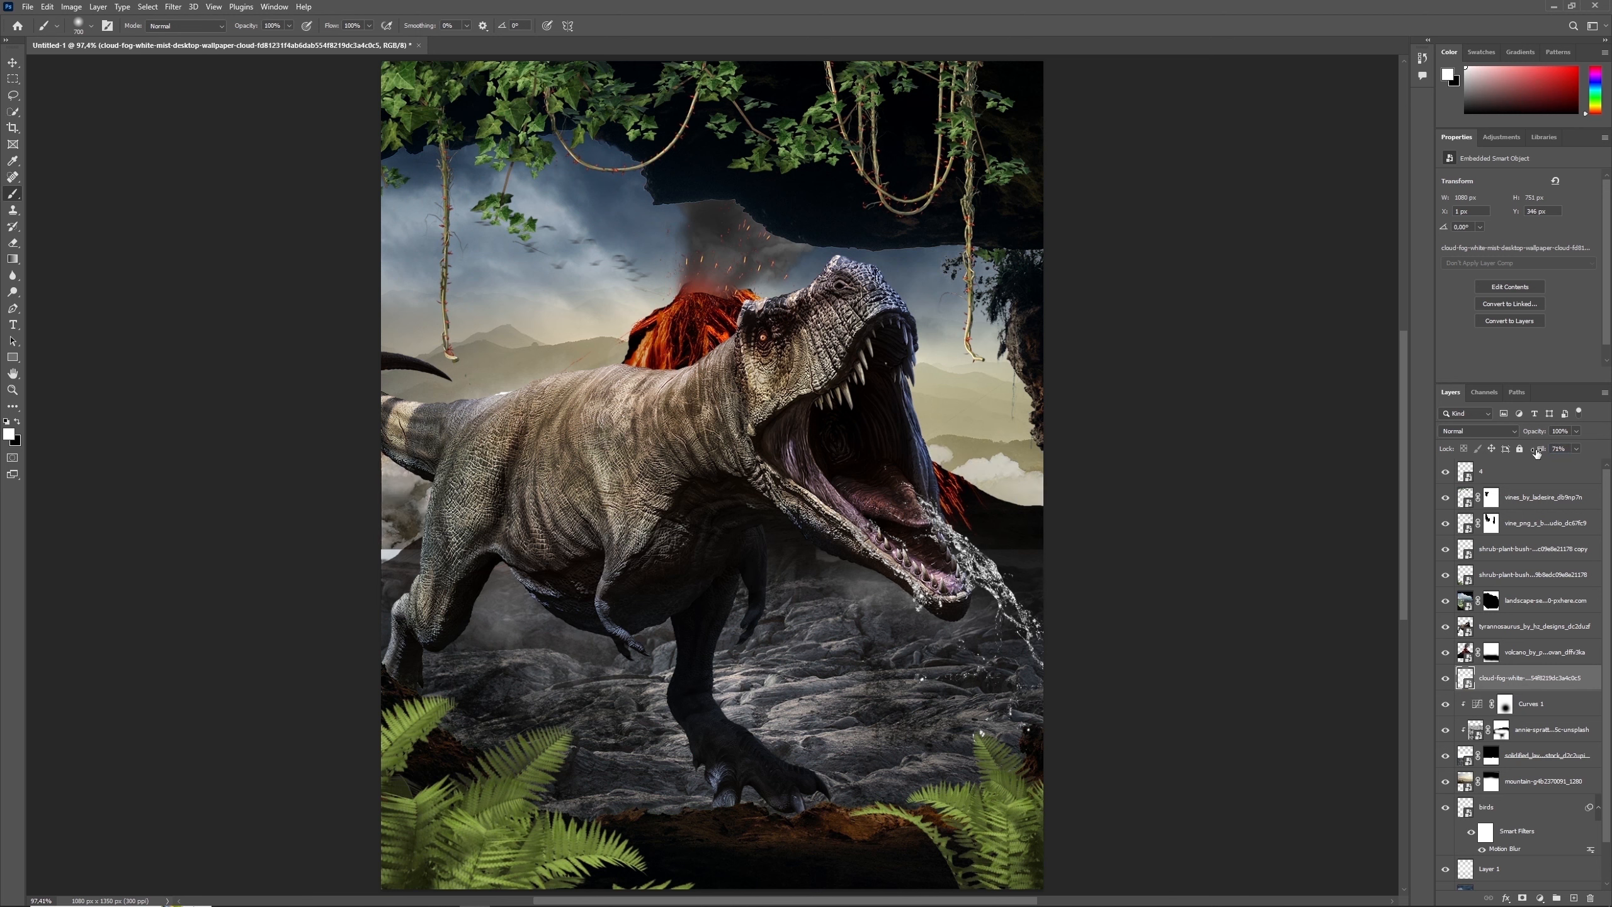
pyautogui.hotkey('ctrl', 't')
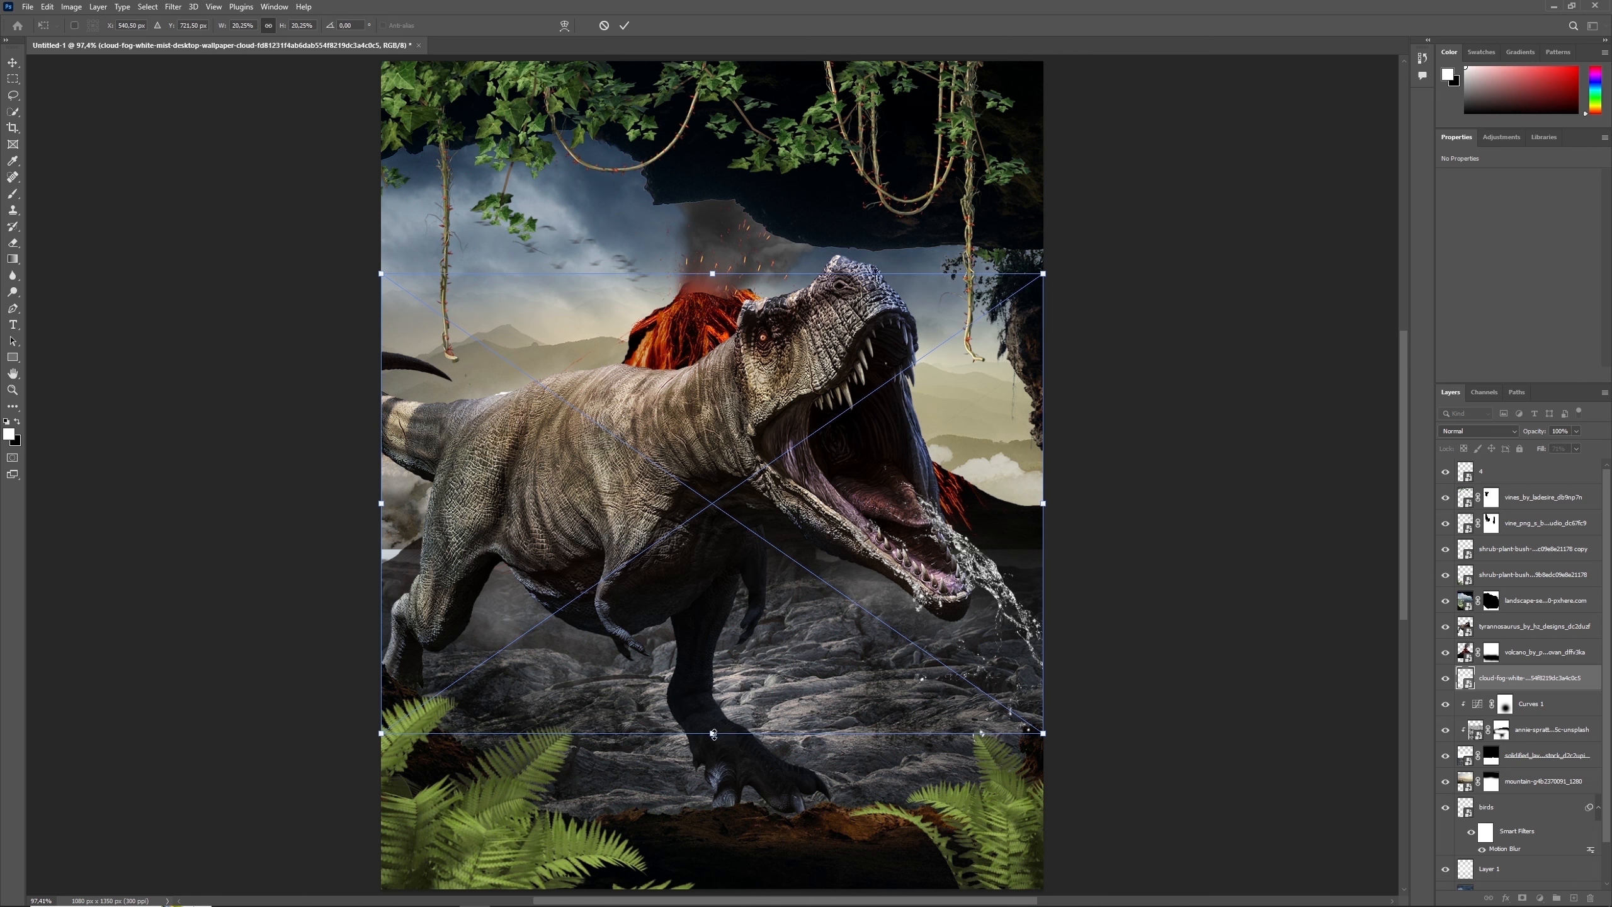
pyautogui.moveTo(714, 735); pyautogui.dragTo(714, 475)
pyautogui.moveTo(817, 429); pyautogui.dragTo(821, 595)
pyautogui.moveTo(715, 433); pyautogui.dragTo(716, 384)
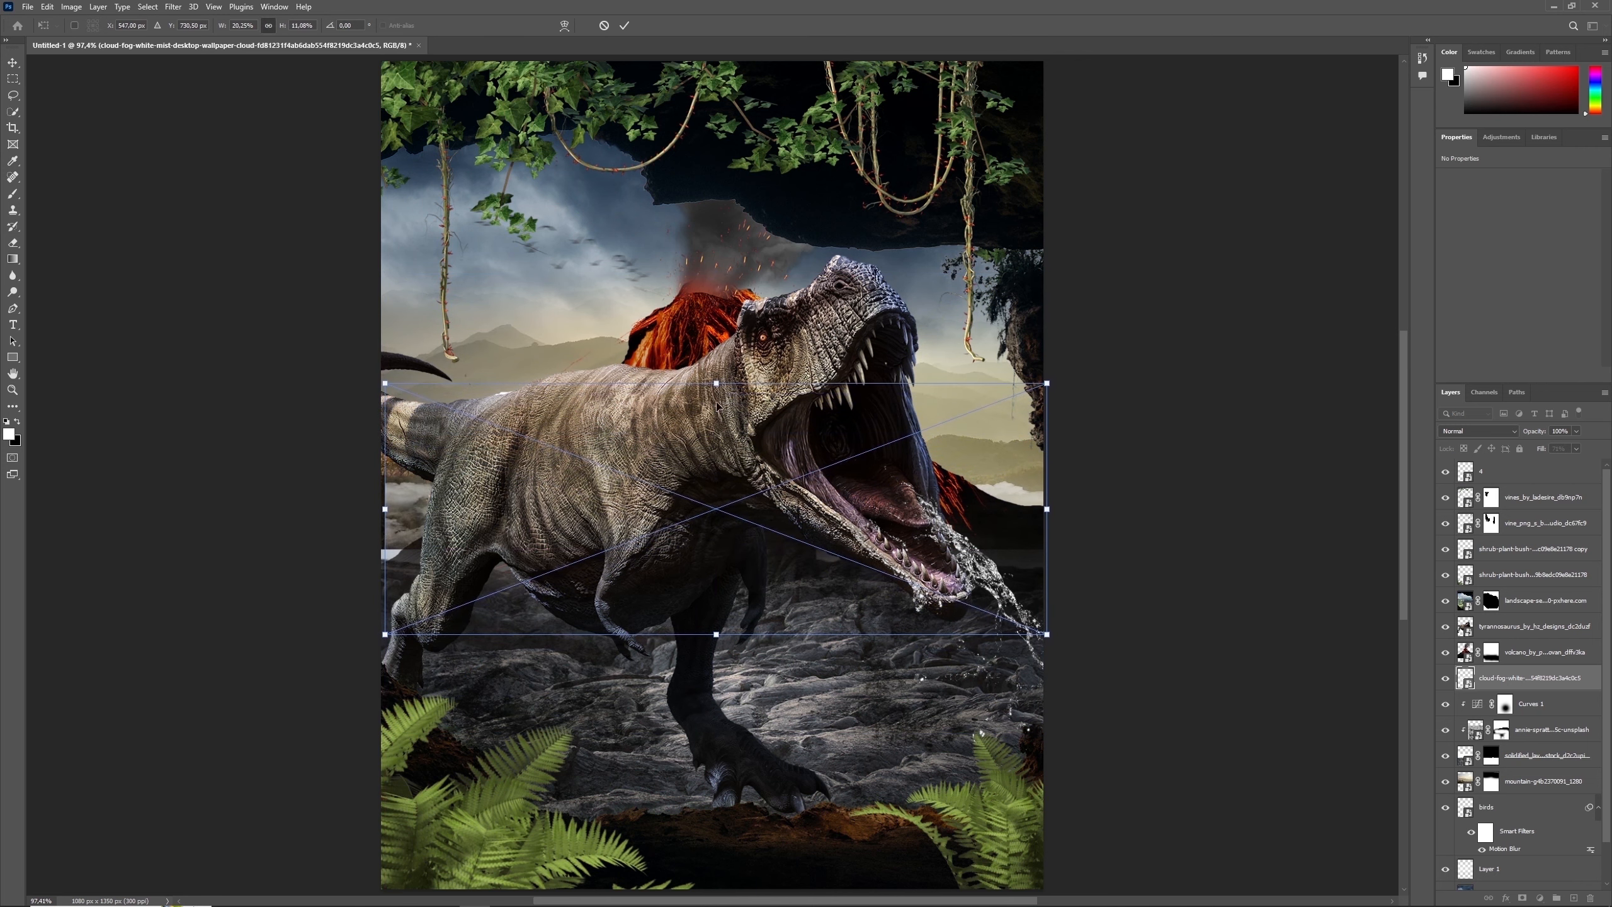
pyautogui.press('Return')
pyautogui.press('b')
pyautogui.click(1490, 654)
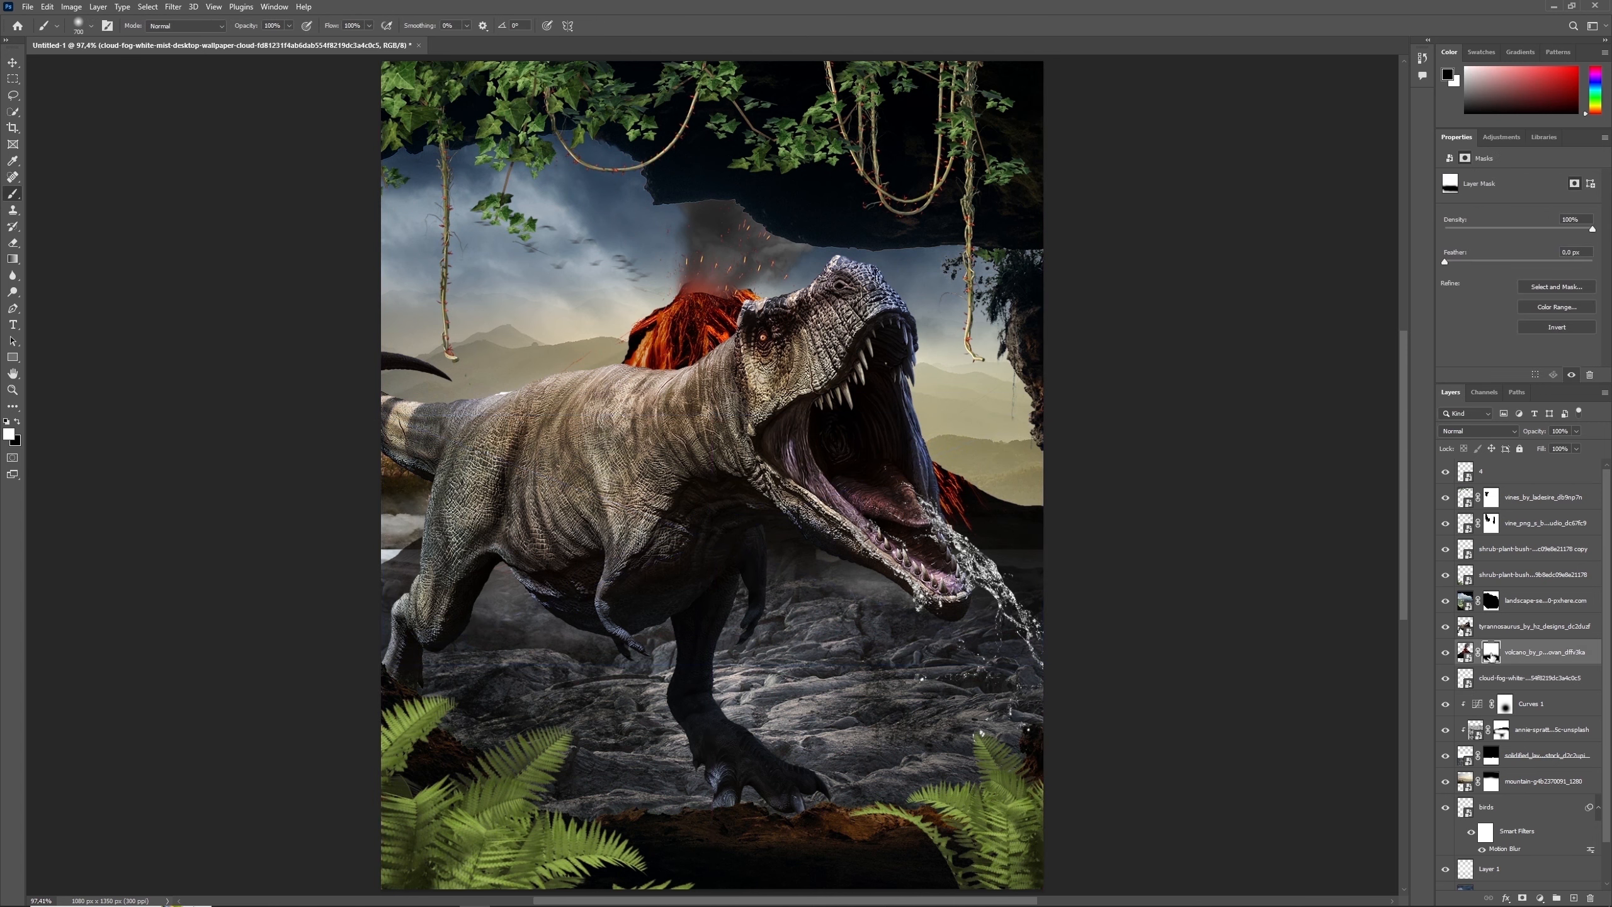
pyautogui.press('[')
pyautogui.press('[')
pyautogui.press('[')
pyautogui.press('[')
pyautogui.press('[')
pyautogui.press('[')
pyautogui.press('[')
pyautogui.press('[')
pyautogui.press('[')
pyautogui.press('[')
pyautogui.press('x')
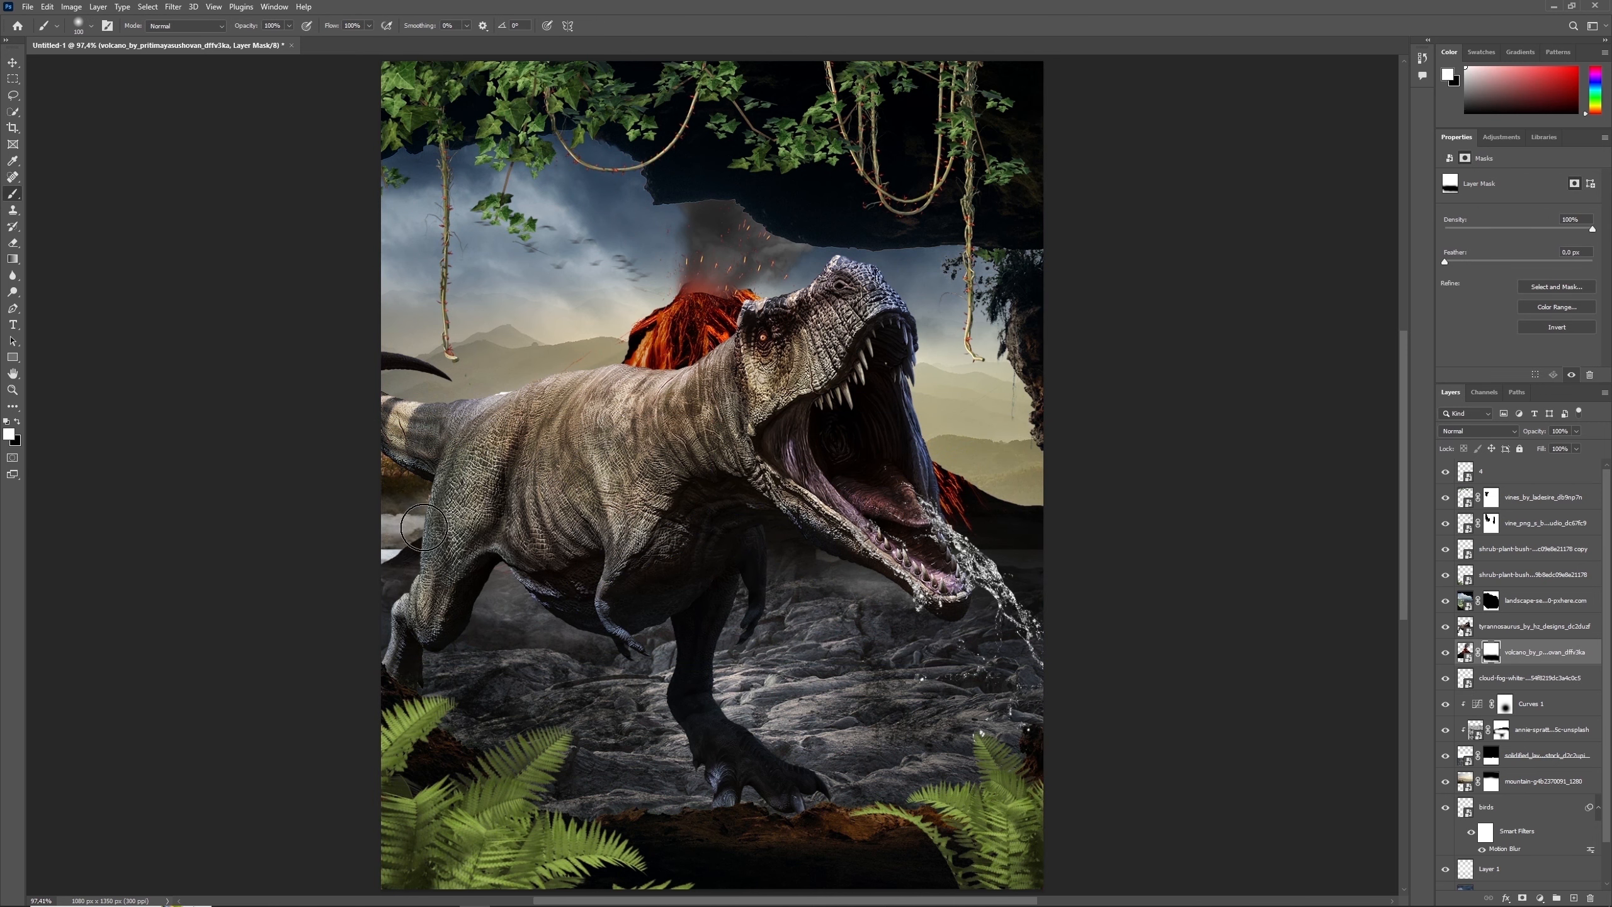
# - Move the mountain layer slightly lower and scale it up to about 1100 × 733 px
pyautogui.click(1446, 758)
pyautogui.click(1445, 760)
pyautogui.click(1465, 780)
pyautogui.hotkey('ctrl', 't')
pyautogui.moveTo(922, 465); pyautogui.dragTo(929, 467)
pyautogui.press('Return')
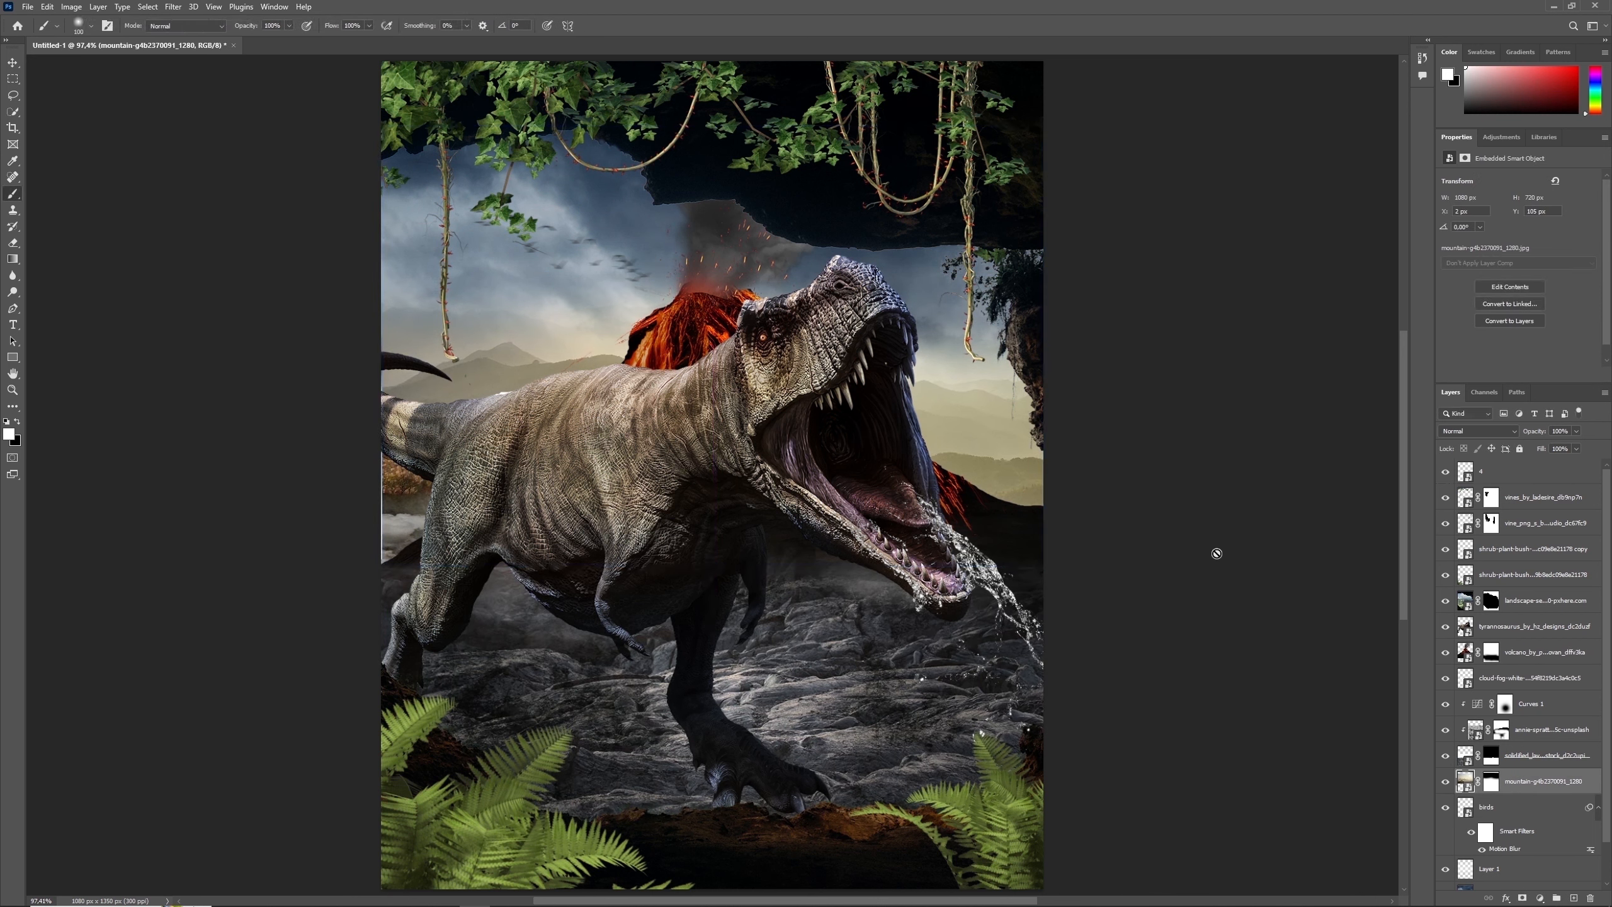
pyautogui.hotkey('ctrl', 't')
pyautogui.moveTo(382, 351); pyautogui.dragTo(370, 350)
pyautogui.press('Return')
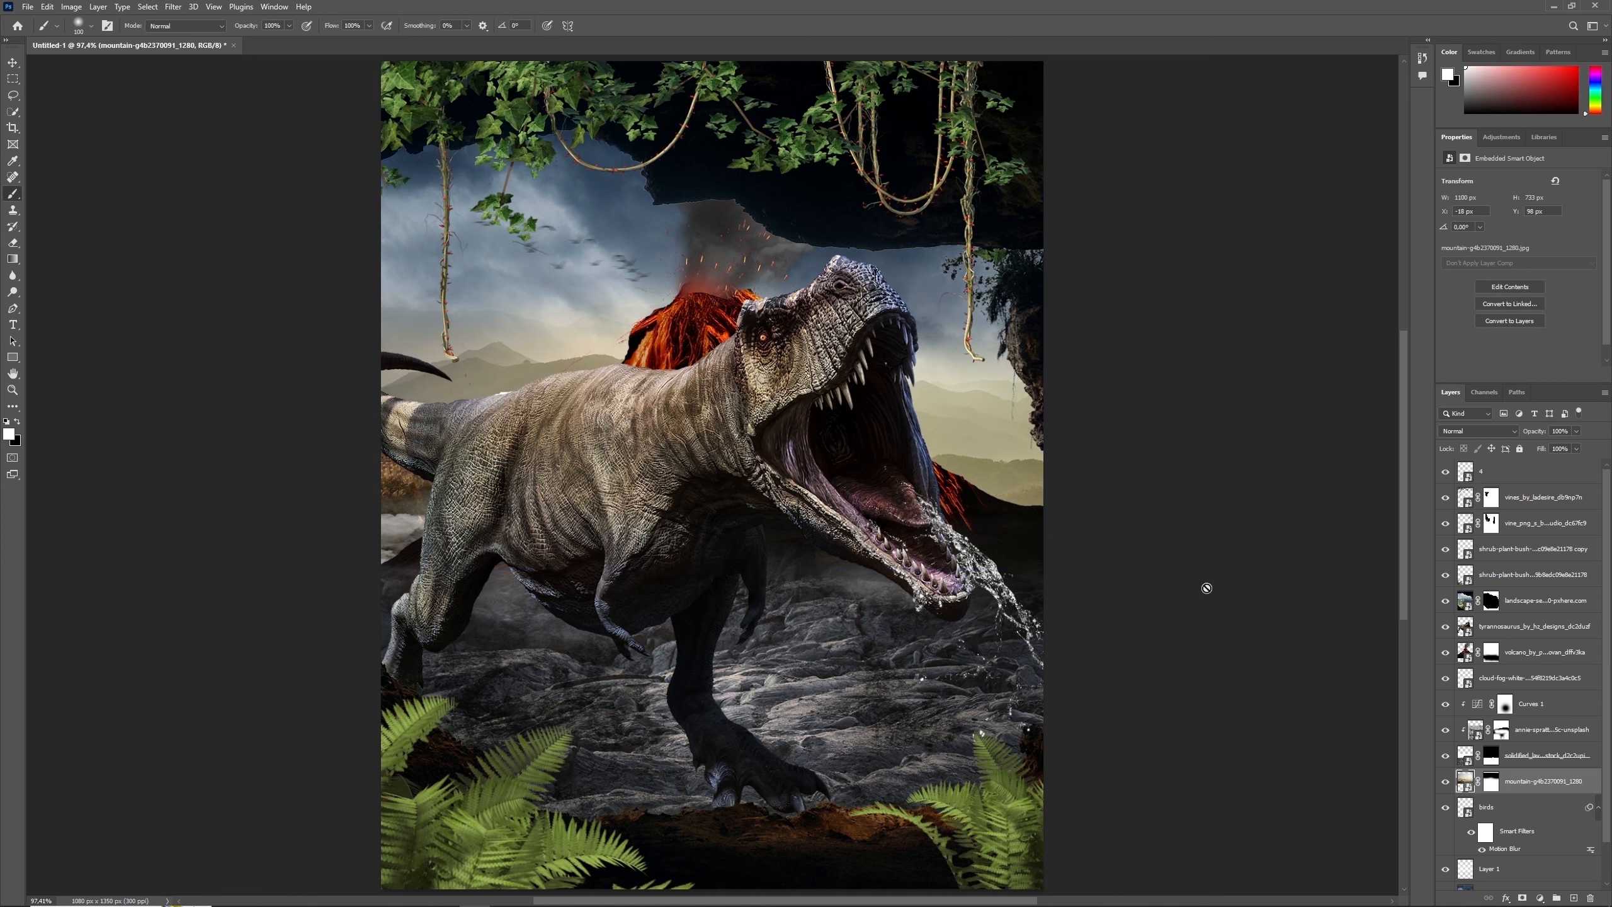
# - Enlarge the cloud fog layer to about 1134 px wide and shift it slightly upward
pyautogui.click(1471, 681)
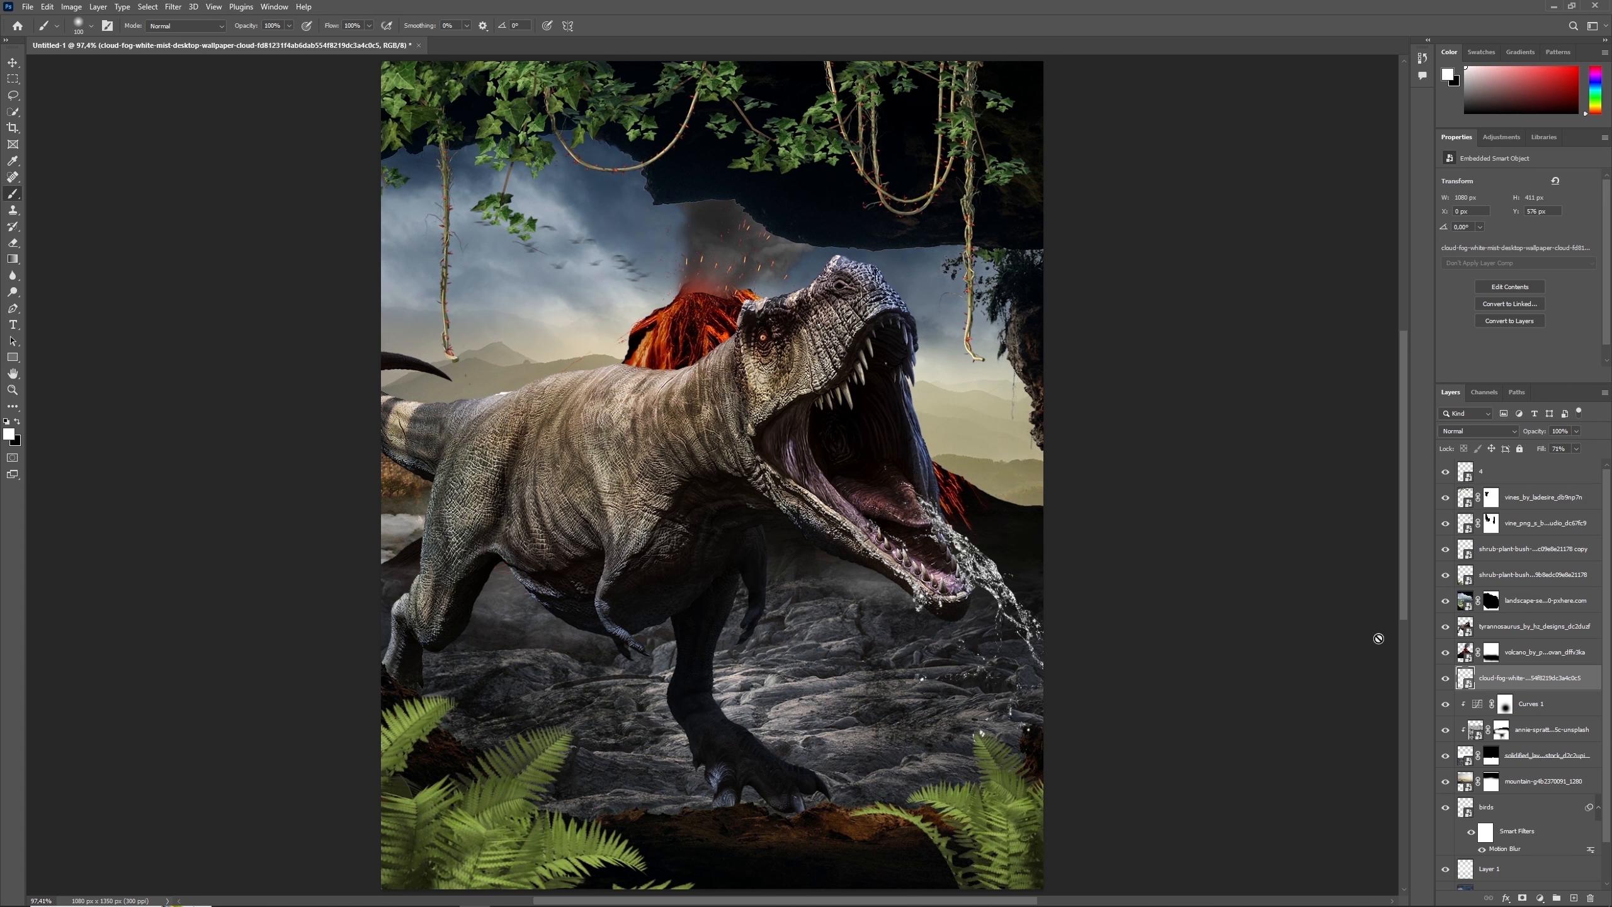
pyautogui.hotkey('ctrl', 't')
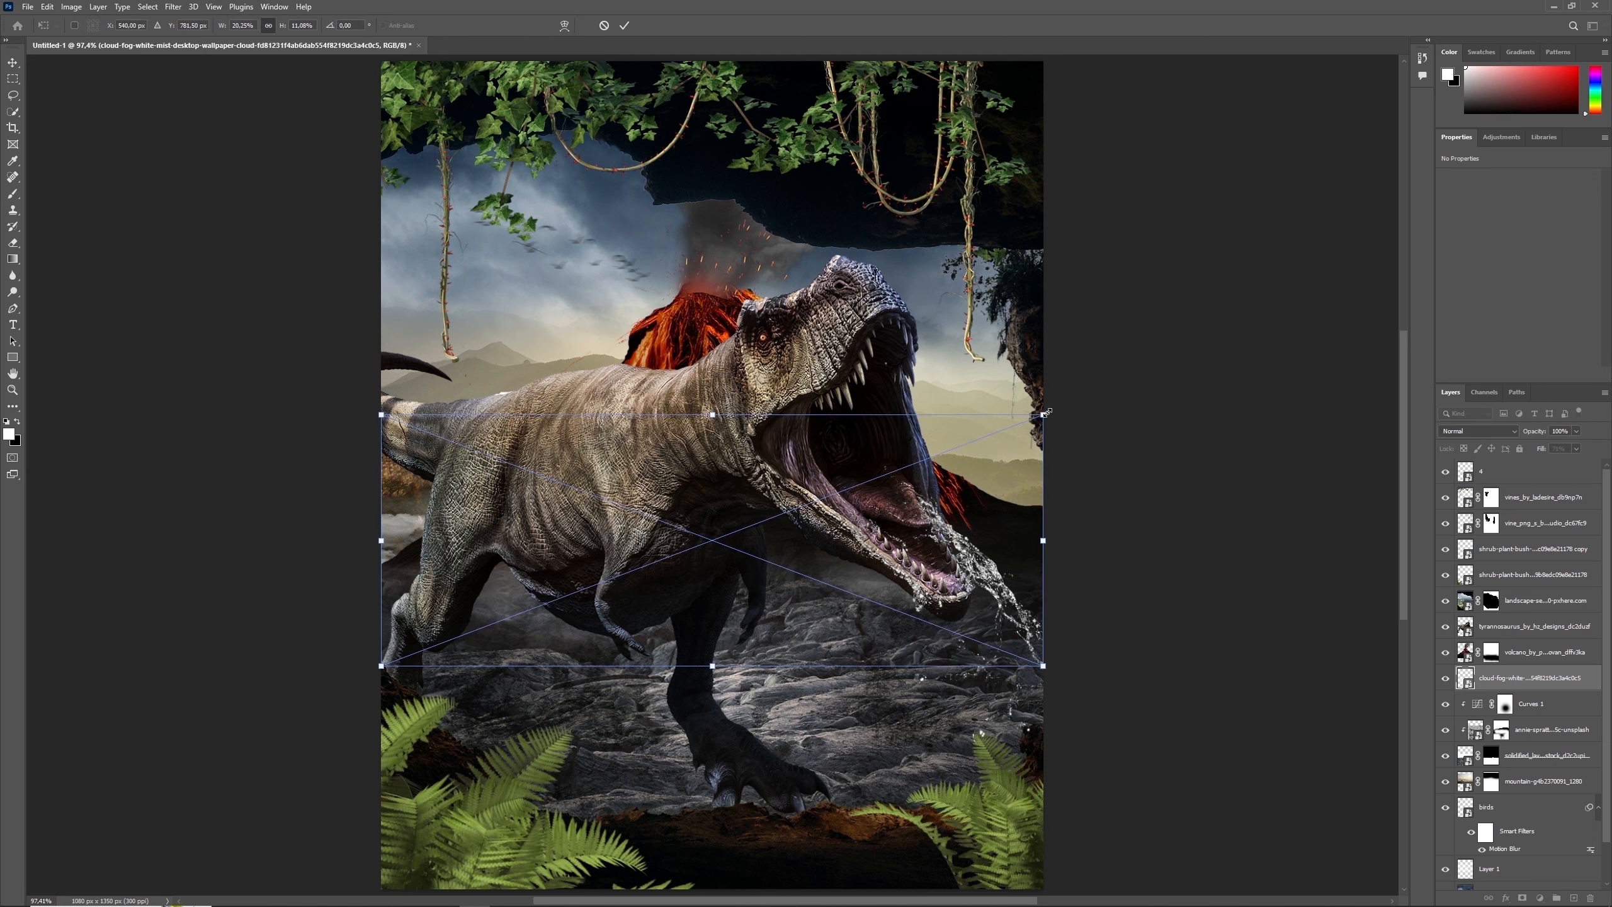
pyautogui.moveTo(1047, 412); pyautogui.dragTo(1063, 405)
pyautogui.moveTo(1014, 498)
pyautogui.mouseDown()
pyautogui.moveTo(998, 471)
pyautogui.moveTo(985, 485)
pyautogui.moveTo(1000, 474)
pyautogui.mouseUp()
pyautogui.press('Return')
pyautogui.press('b')
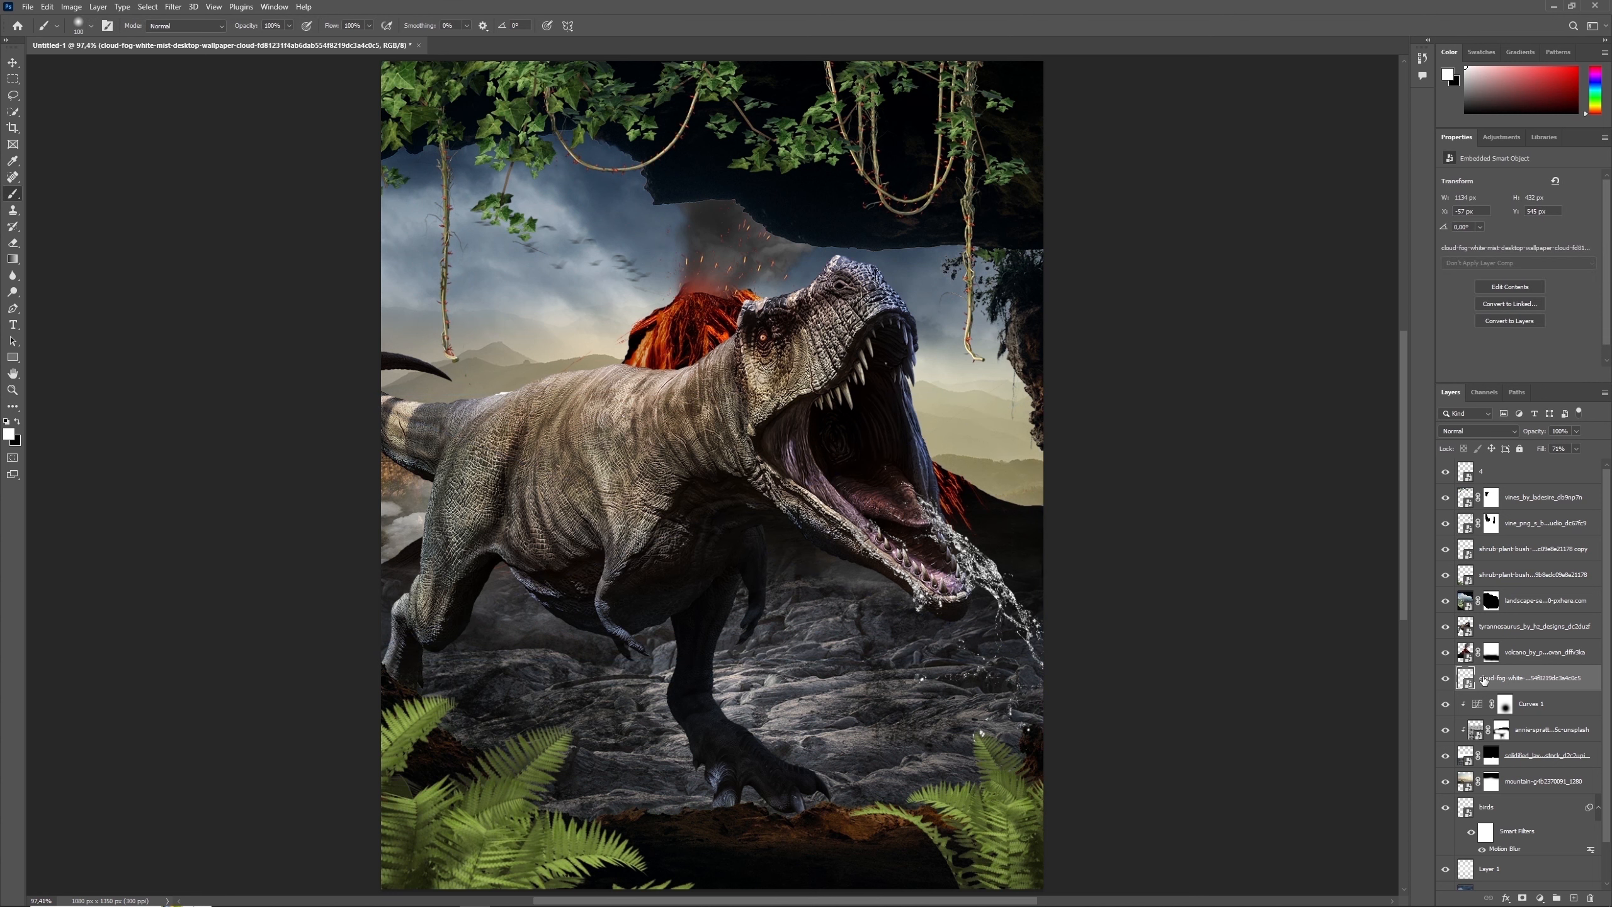
# - Add a Color Lookup adjustment above the cloud fog layer with the Moonlight.3DL look and set its opacity to 46%
pyautogui.click(1463, 657)
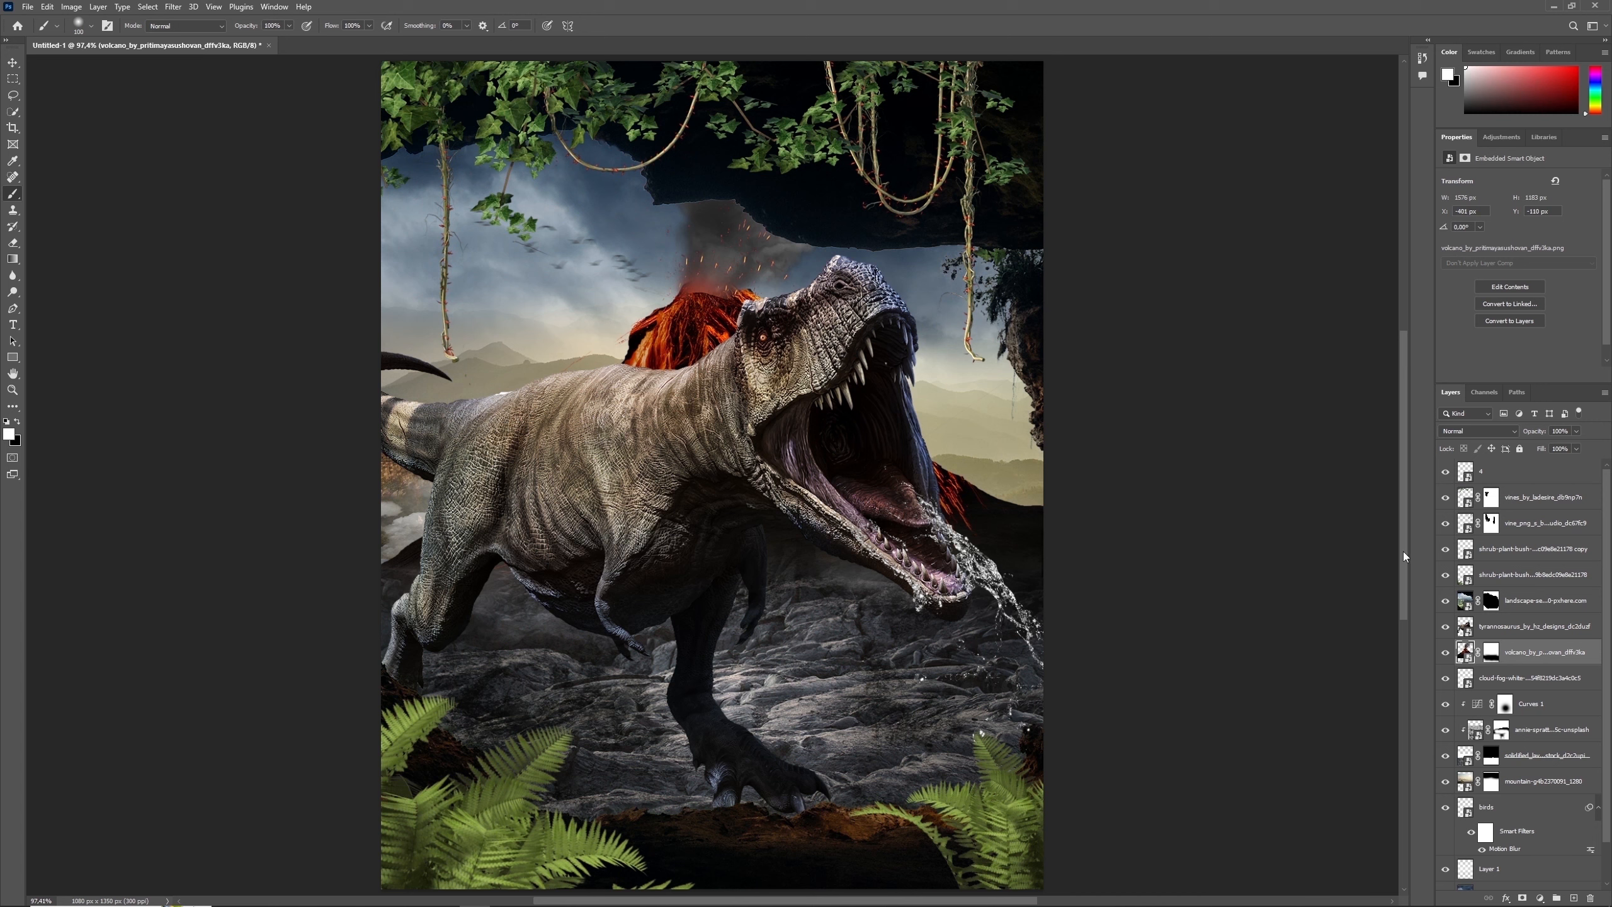
pyautogui.click(1466, 682)
pyautogui.click(1541, 897)
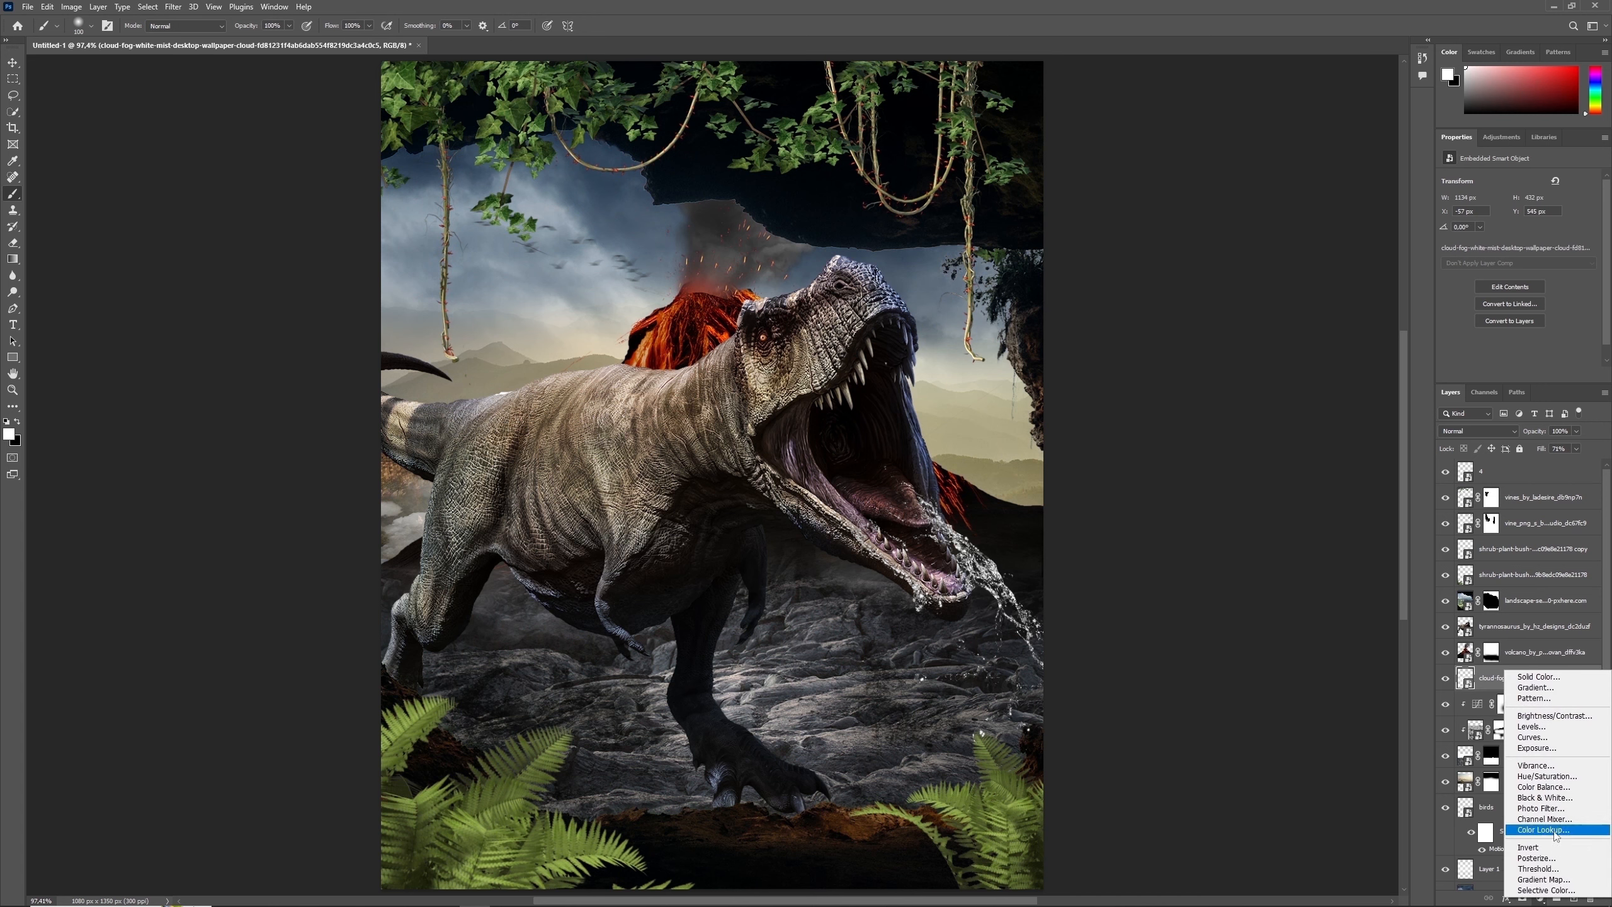
pyautogui.click(1552, 830)
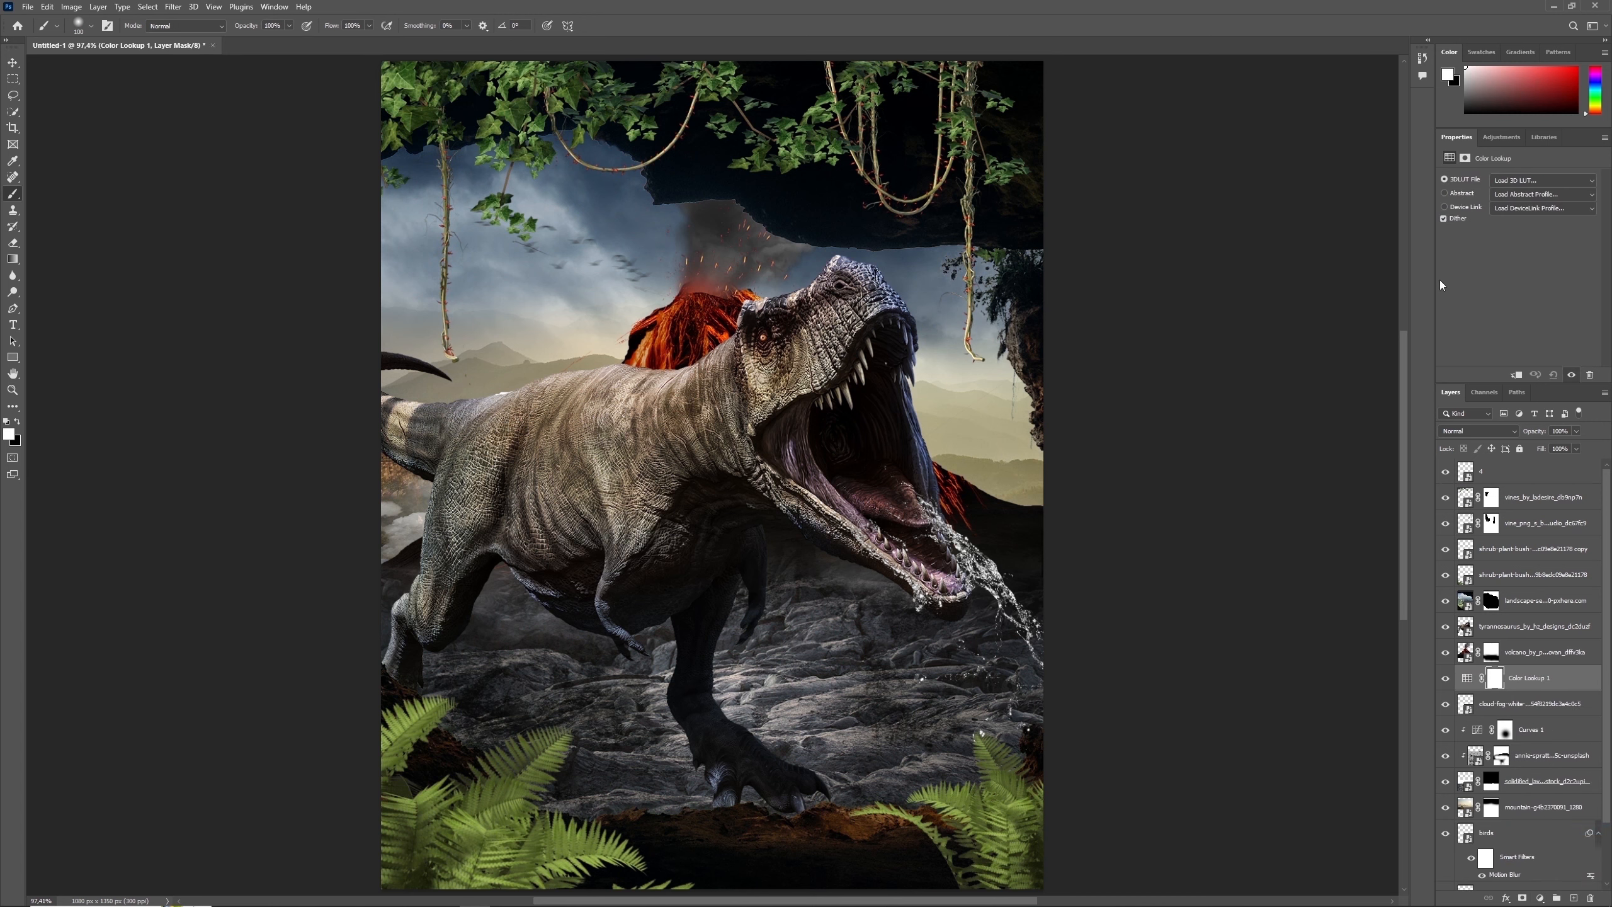
pyautogui.click(1543, 180)
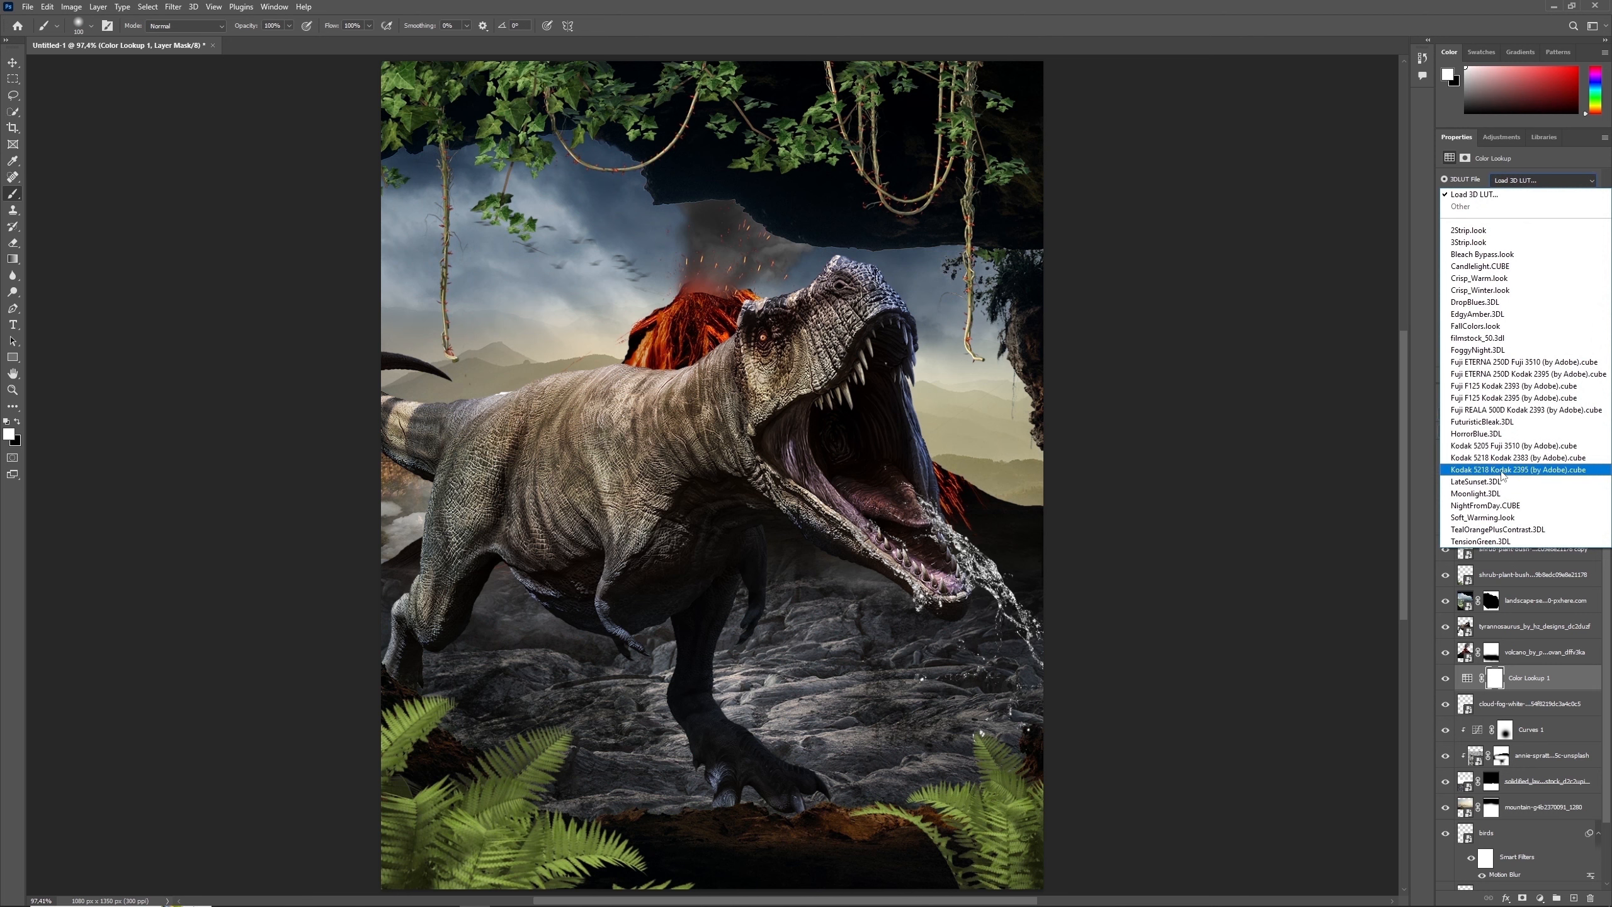
pyautogui.click(1492, 494)
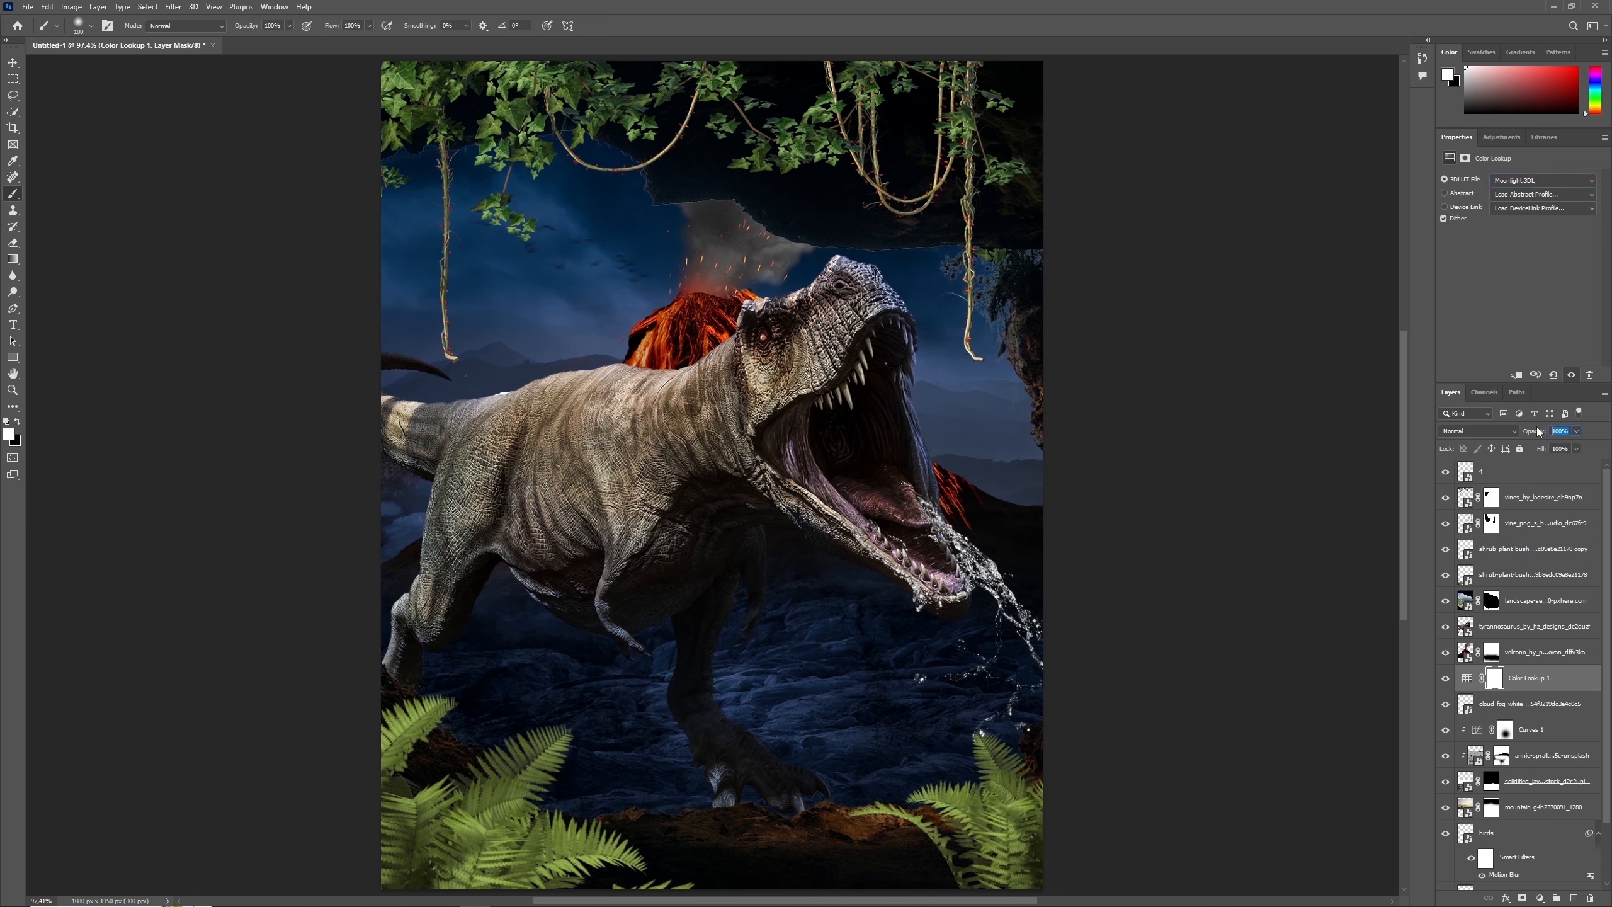
pyautogui.write('46')
pyautogui.press('Return')
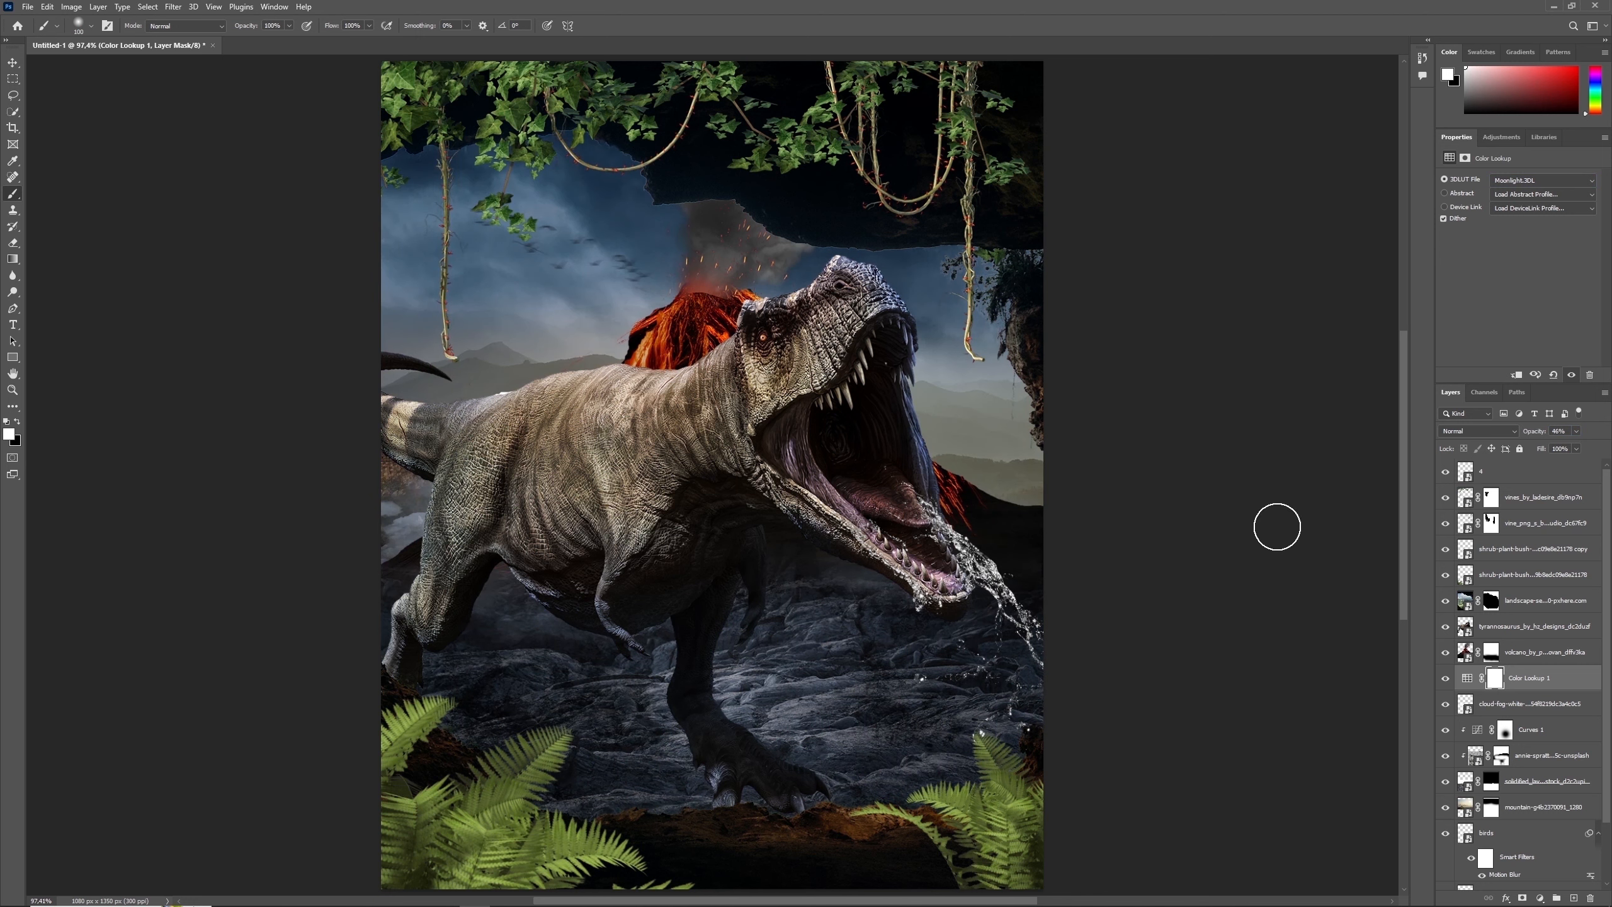
# - Paint black on the Color Lookup mask with a large soft brush around the tyrannosaurus's head and right-hand sky, and compare before and after
pyautogui.press('Return')
pyautogui.press('x')
pyautogui.press(']')
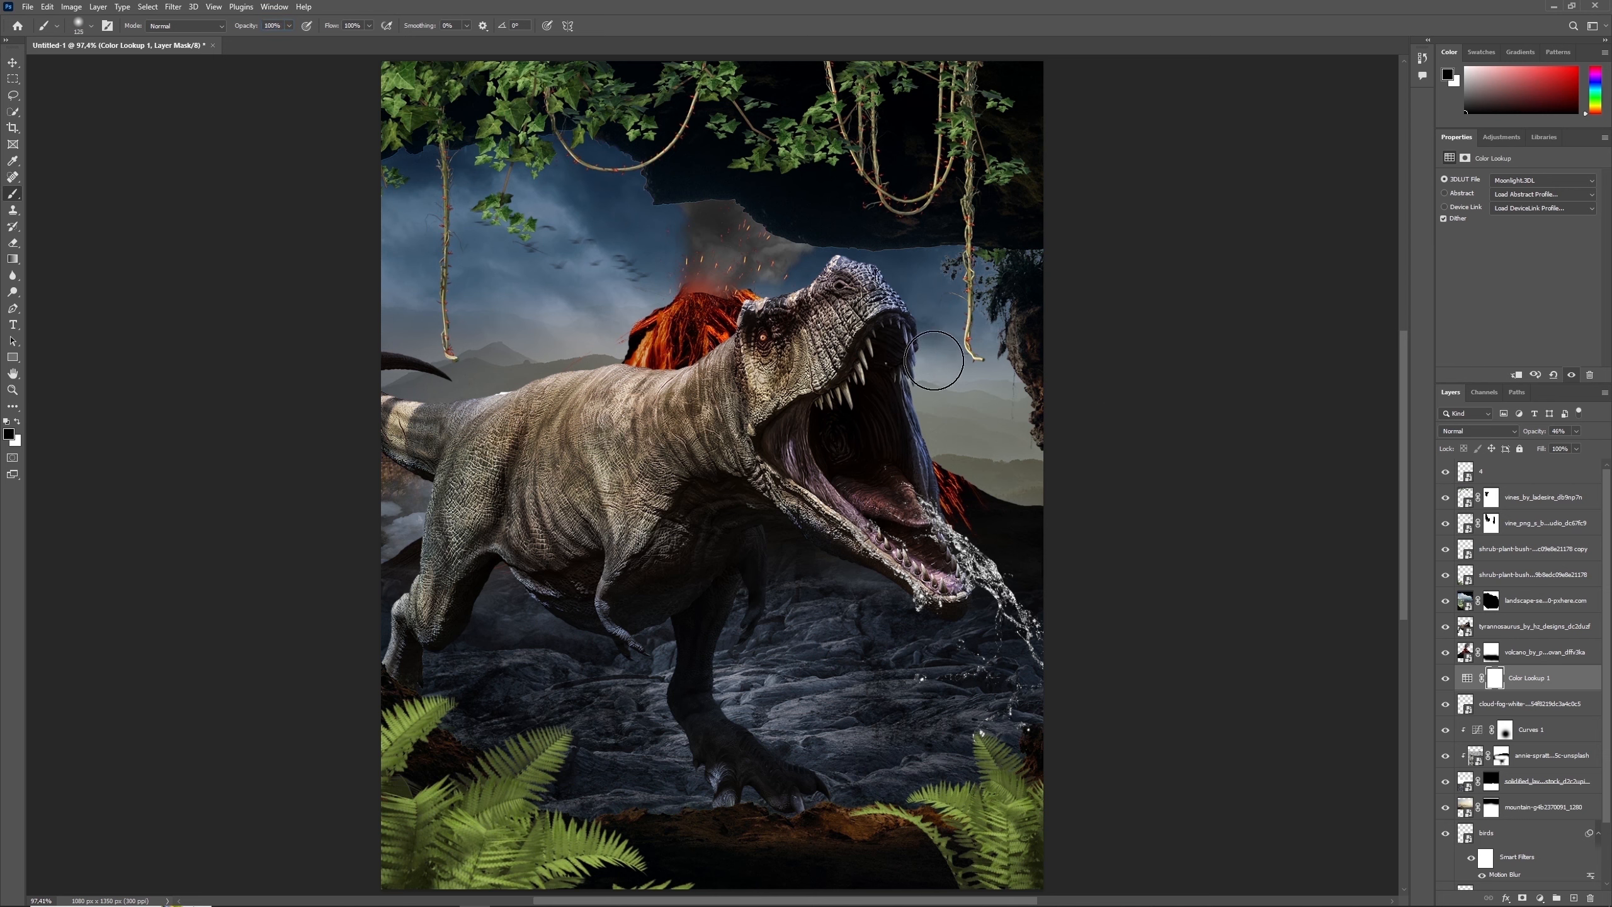
pyautogui.press(']')
pyautogui.press(']')
pyautogui.press(']')
pyautogui.press(']')
pyautogui.press(']')
pyautogui.press(']')
pyautogui.press(']')
pyautogui.press(']')
pyautogui.press(']')
pyautogui.press(']')
pyautogui.moveTo(920, 286)
pyautogui.mouseDown()
pyautogui.moveTo(953, 353)
pyautogui.moveTo(1027, 383)
pyautogui.moveTo(920, 251)
pyautogui.moveTo(863, 306)
pyautogui.mouseUp()
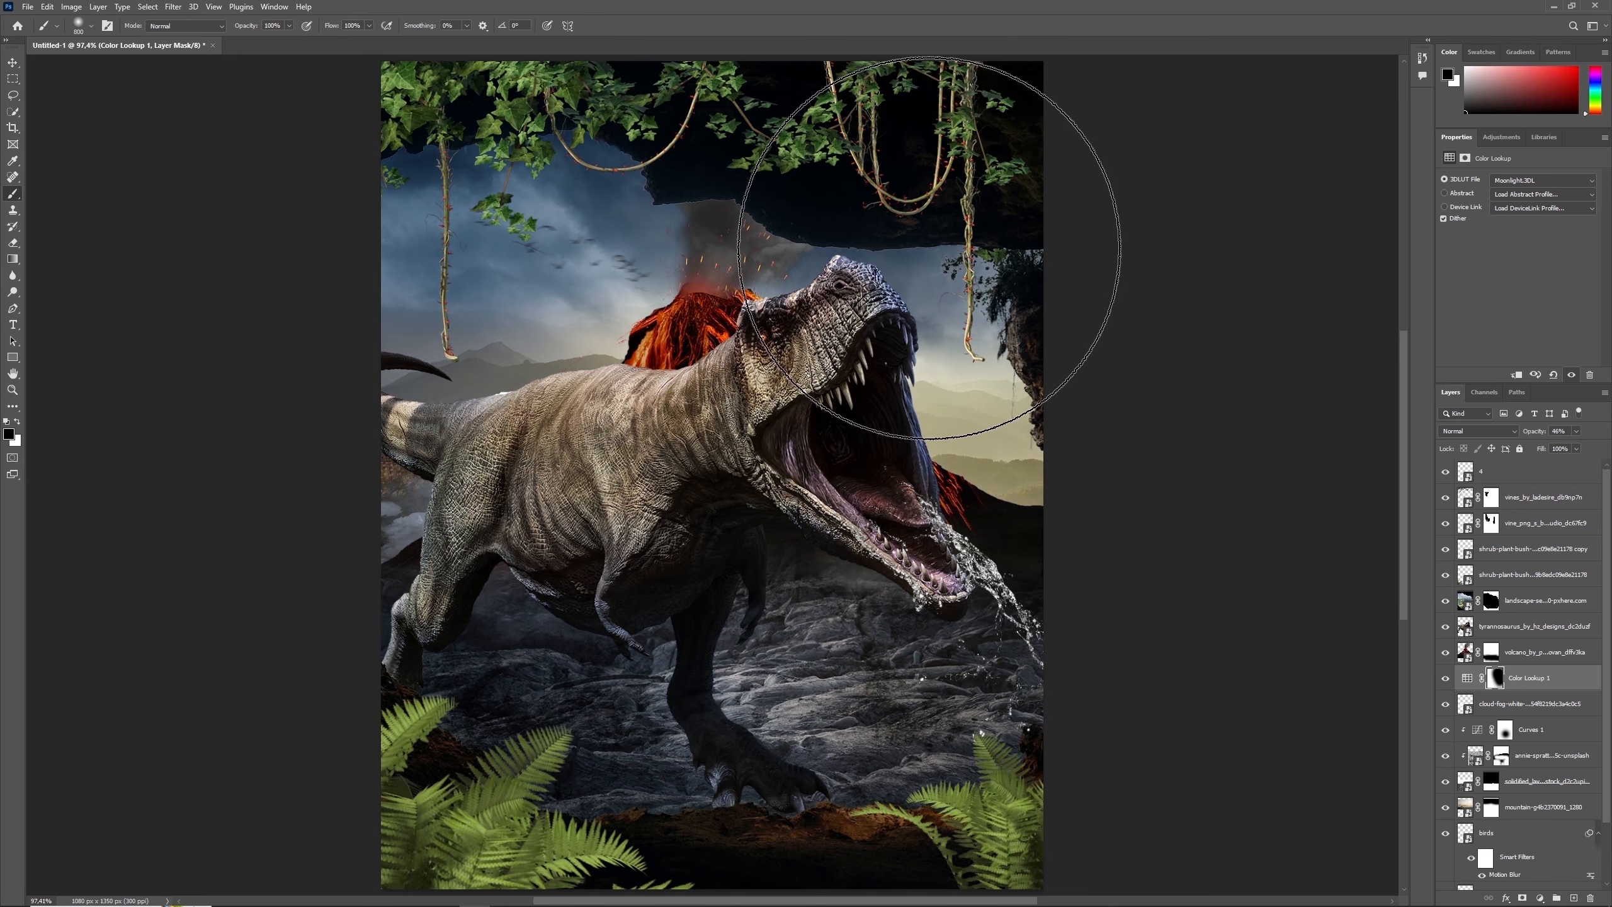
pyautogui.press('[')
pyautogui.press('[')
pyautogui.press('[')
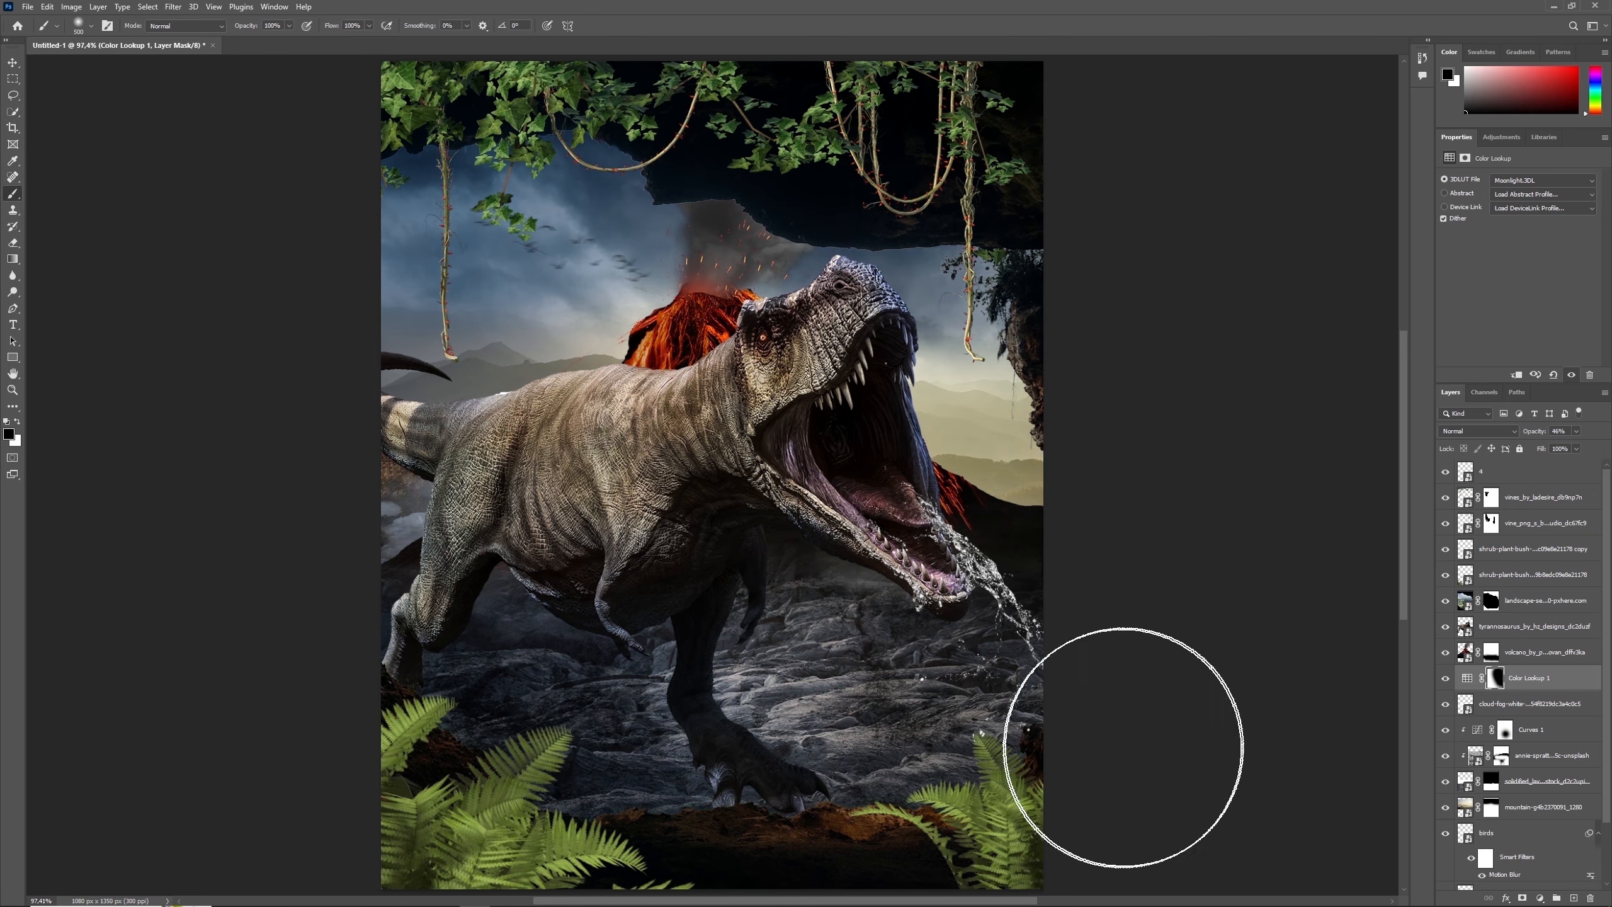
pyautogui.press('[')
pyautogui.click(1446, 679)
pyautogui.click(1446, 678)
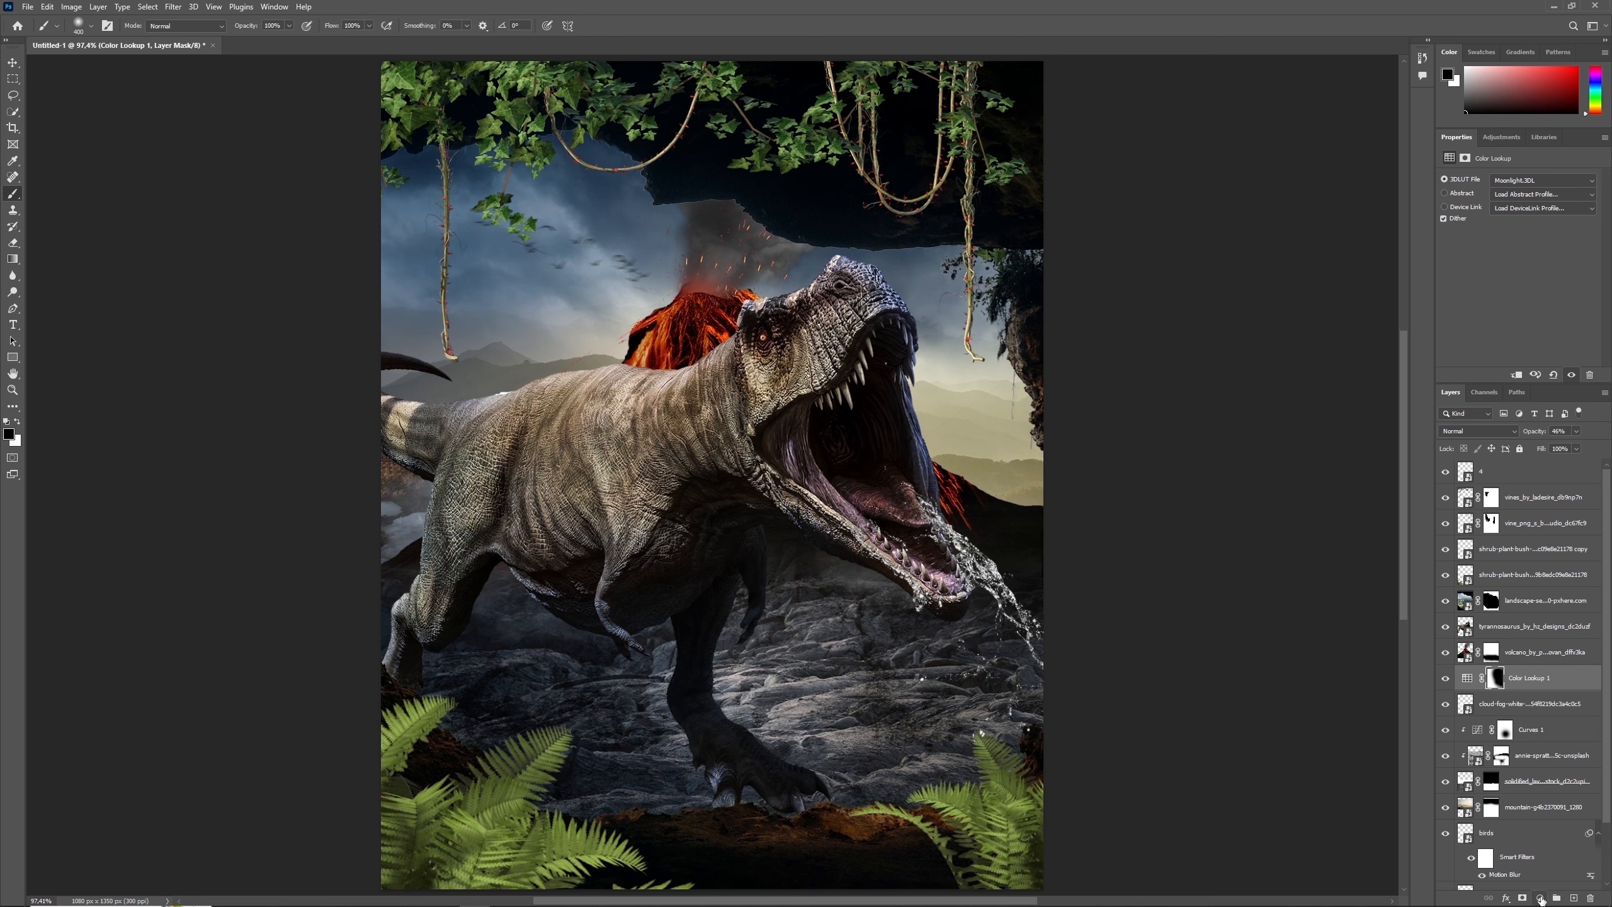
# - Add a Solid Color fill of #983f0e above the Color Lookup adjustment and set its blend mode to Color
pyautogui.click(1540, 899)
pyautogui.click(1518, 674)
pyautogui.write('983f0e')
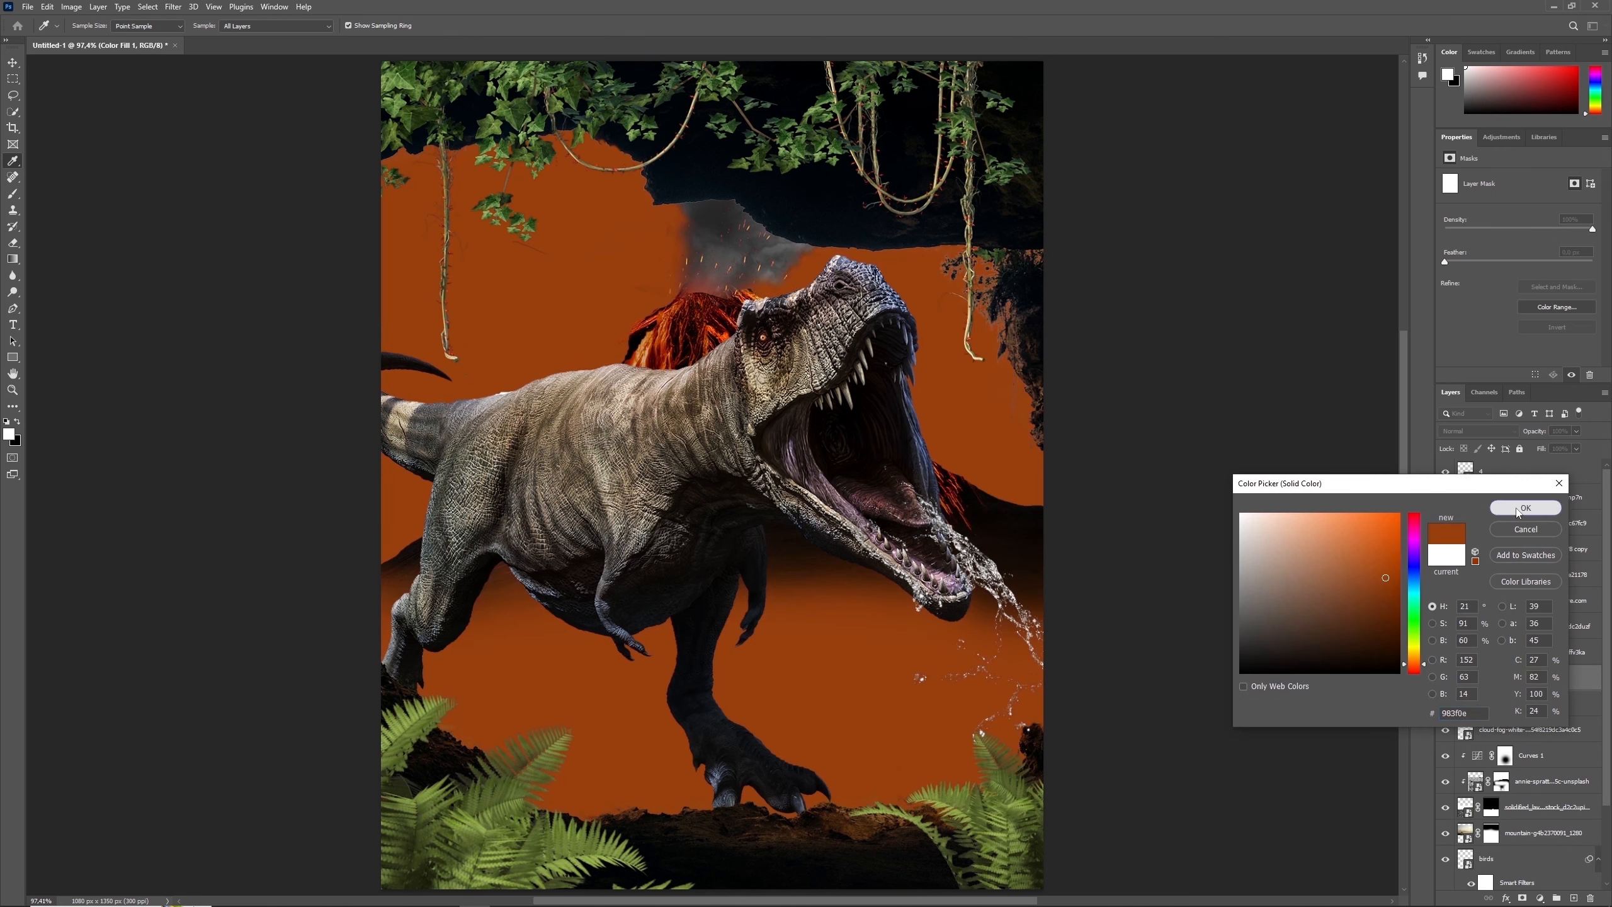
pyautogui.click(1524, 508)
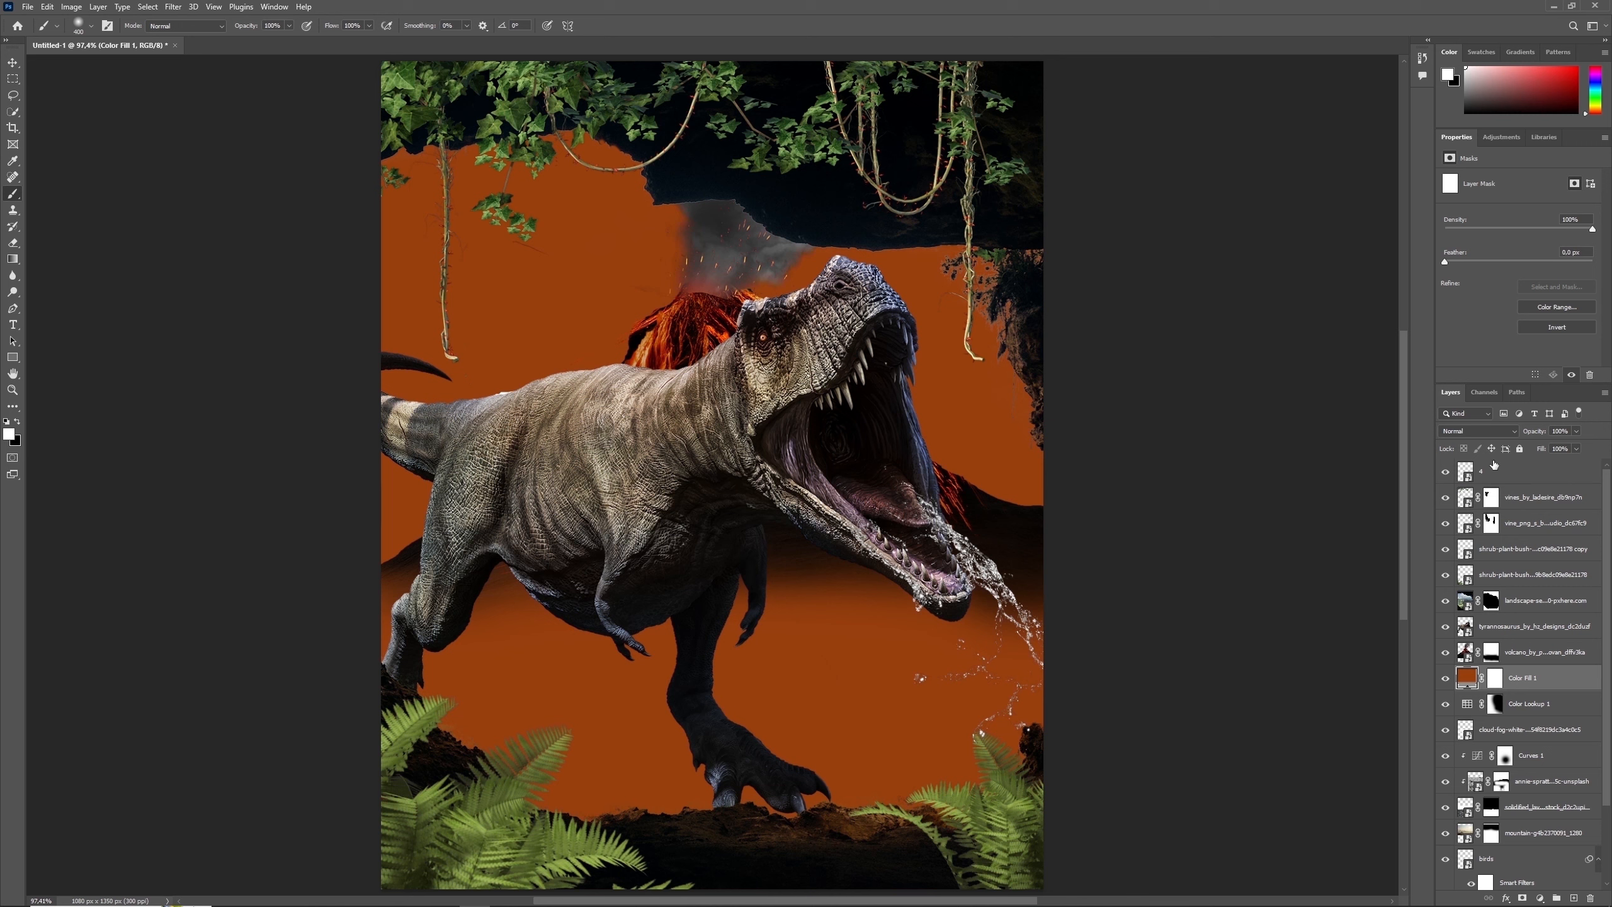
pyautogui.click(1477, 431)
pyautogui.click(1469, 728)
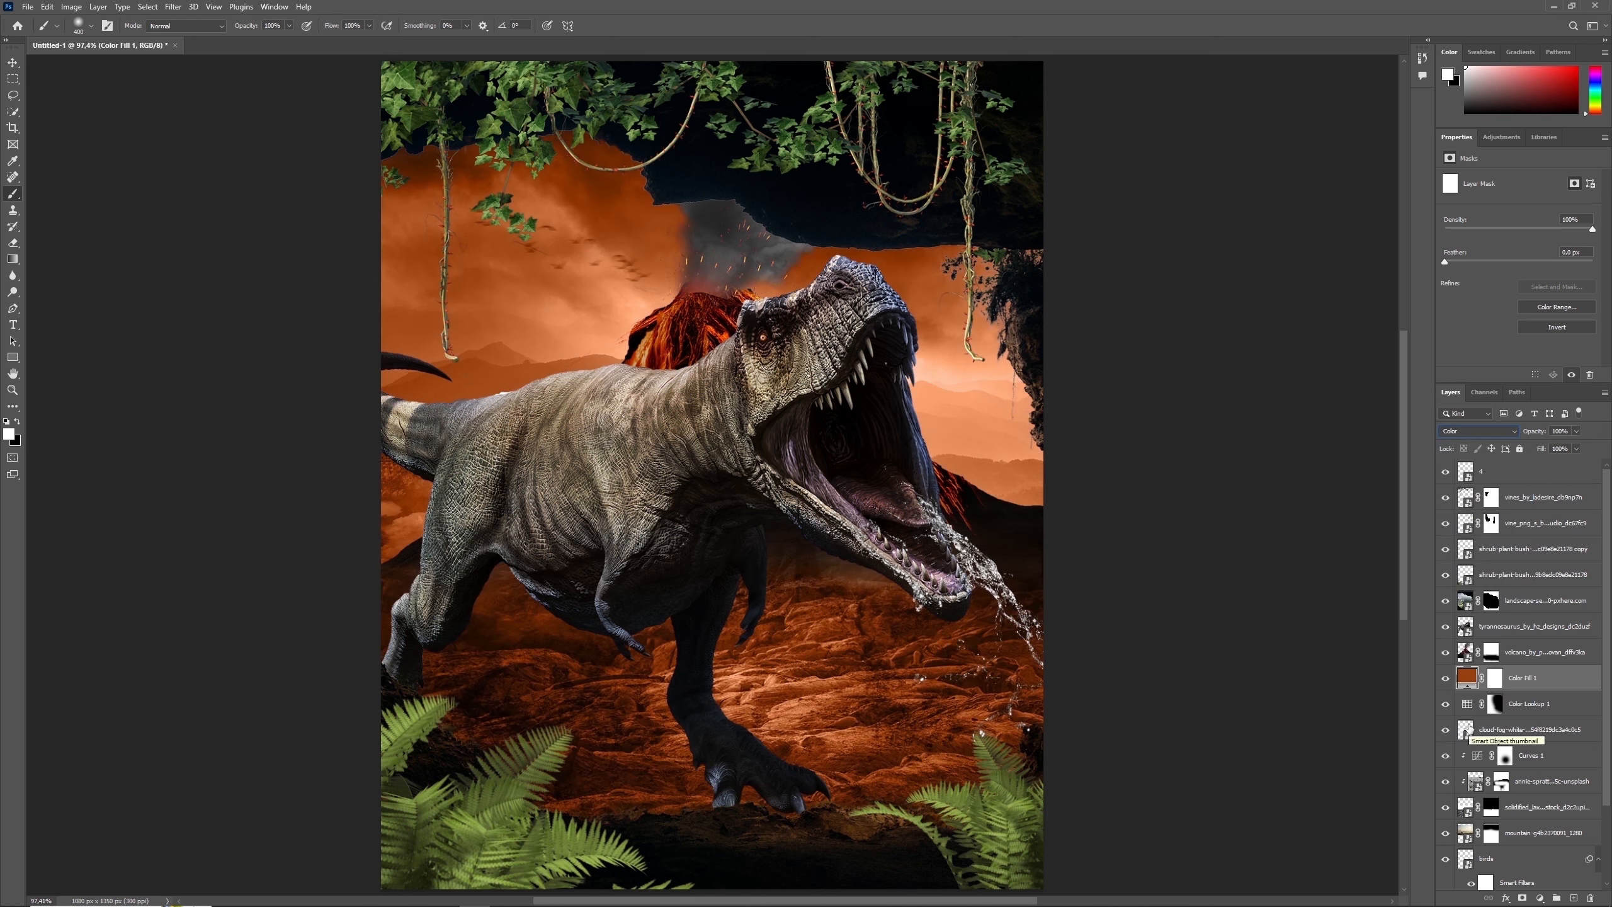
# - Paint black on the Color Fill mask with a large soft brush to remove the orange tint from parts of the sky and ground
pyautogui.click(1496, 678)
pyautogui.press('x')
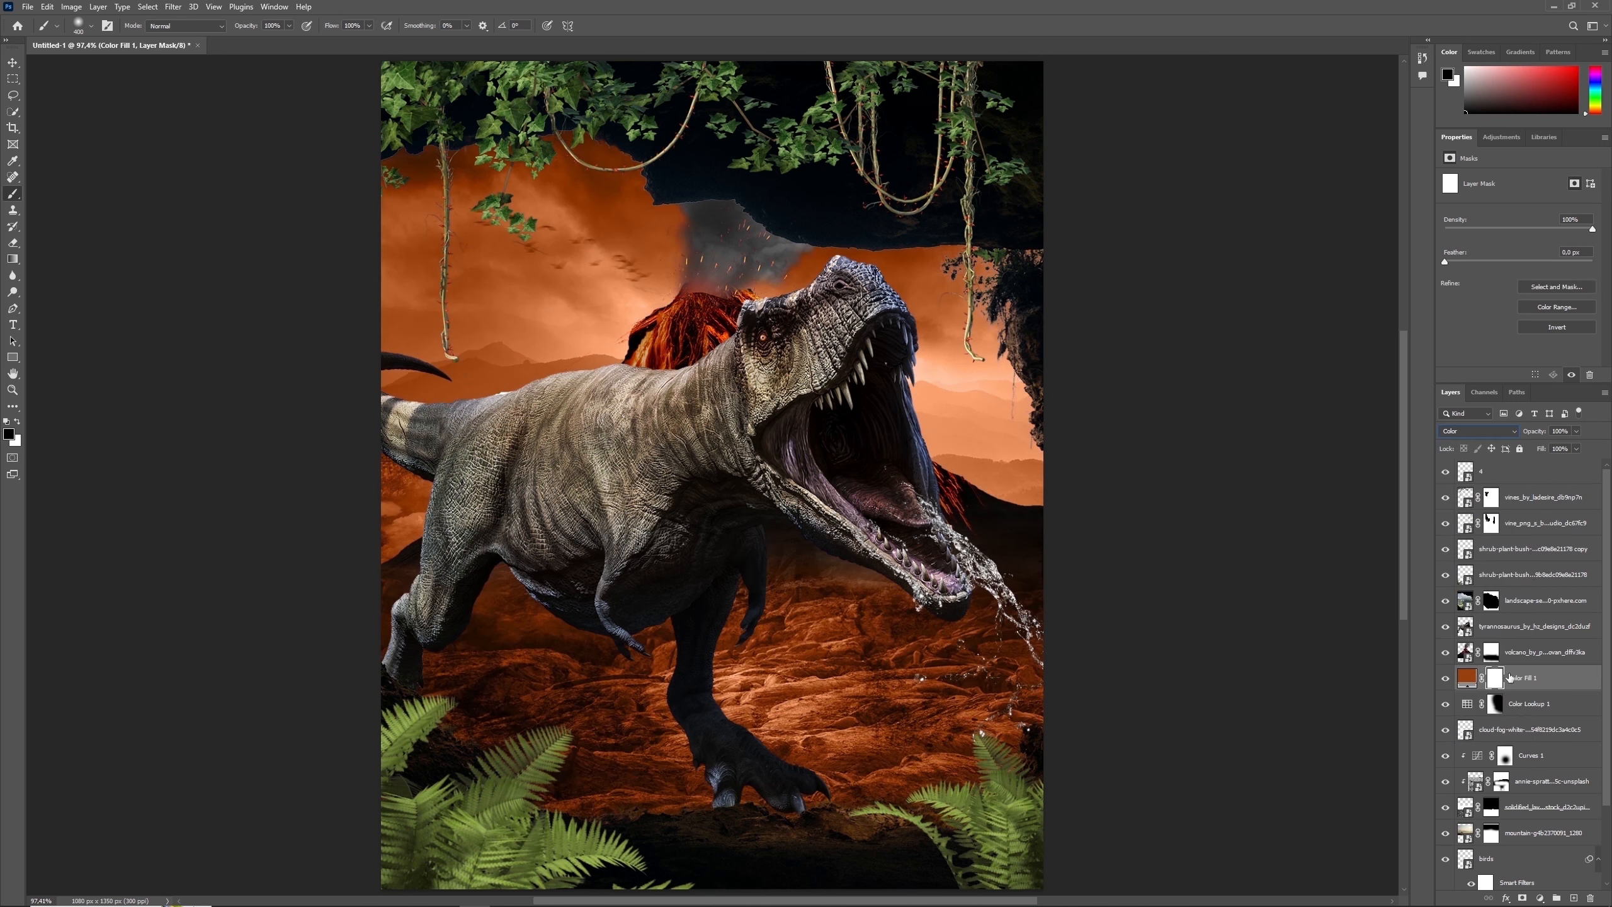
pyautogui.moveTo(678, 341)
pyautogui.mouseDown()
pyautogui.moveTo(596, 183)
pyautogui.moveTo(591, 214)
pyautogui.moveTo(399, 235)
pyautogui.moveTo(409, 324)
pyautogui.moveTo(469, 437)
pyautogui.moveTo(442, 481)
pyautogui.moveTo(489, 466)
pyautogui.moveTo(546, 631)
pyautogui.moveTo(523, 689)
pyautogui.moveTo(969, 732)
pyautogui.moveTo(1126, 648)
pyautogui.mouseUp()
pyautogui.press(']')
pyautogui.press(']')
# - Refine the Color Fill mask with a 37% opacity brush, painting white over the right-hand ground and black over the right-hand sky and mountains
pyautogui.click(290, 25)
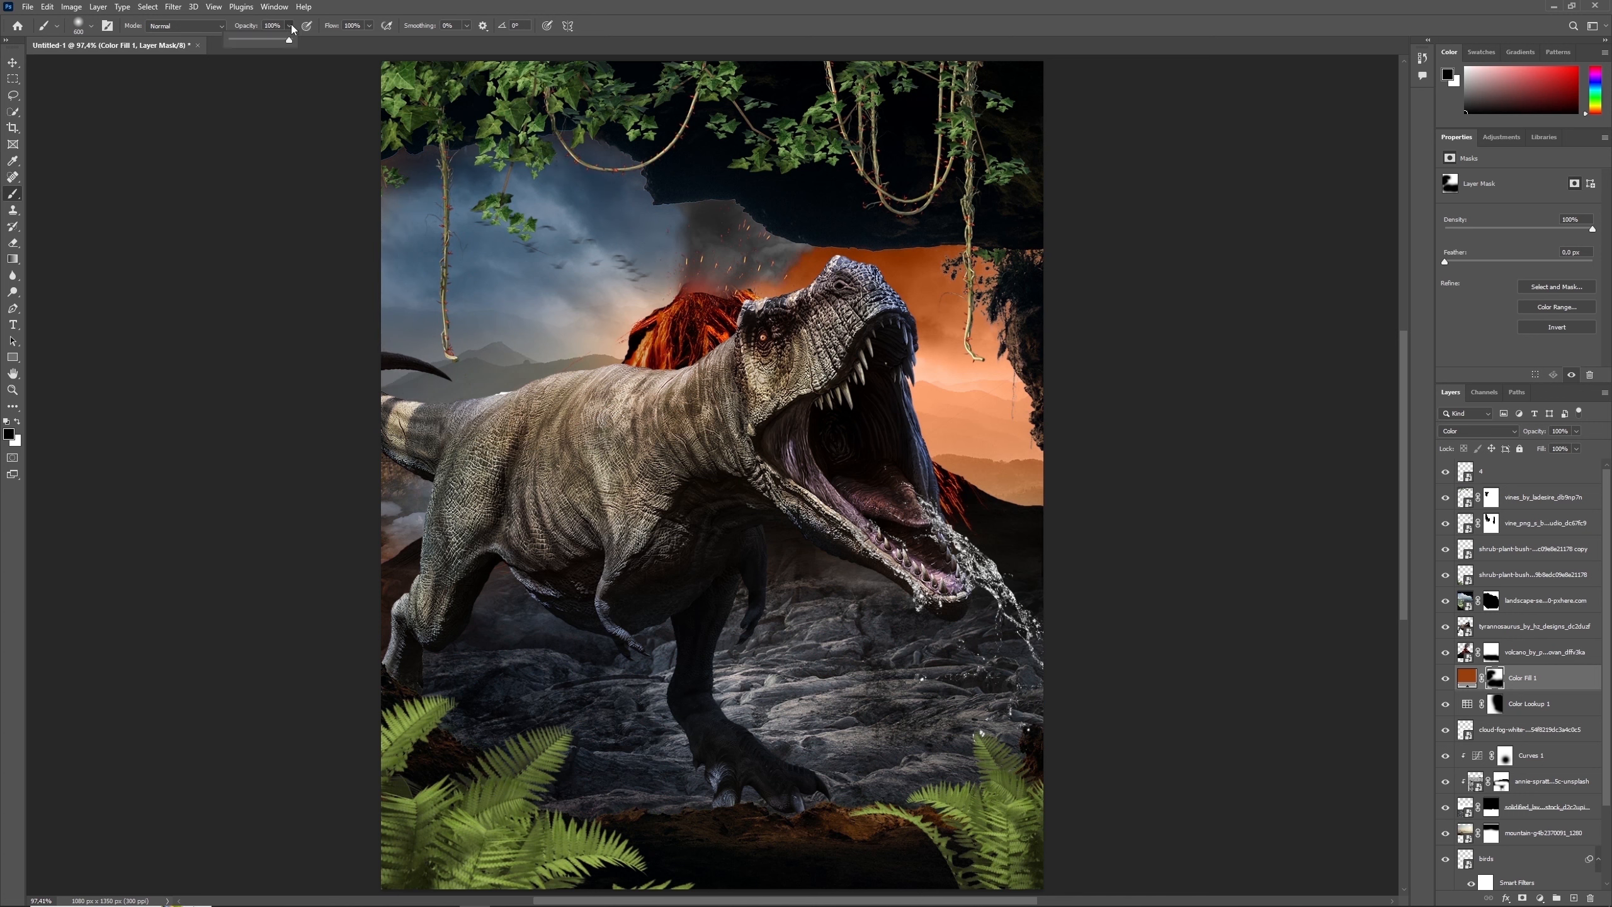
pyautogui.moveTo(294, 41); pyautogui.dragTo(252, 39)
pyautogui.press('x')
pyautogui.moveTo(1029, 660)
pyautogui.mouseDown()
pyautogui.moveTo(797, 689)
pyautogui.moveTo(1000, 731)
pyautogui.mouseUp()
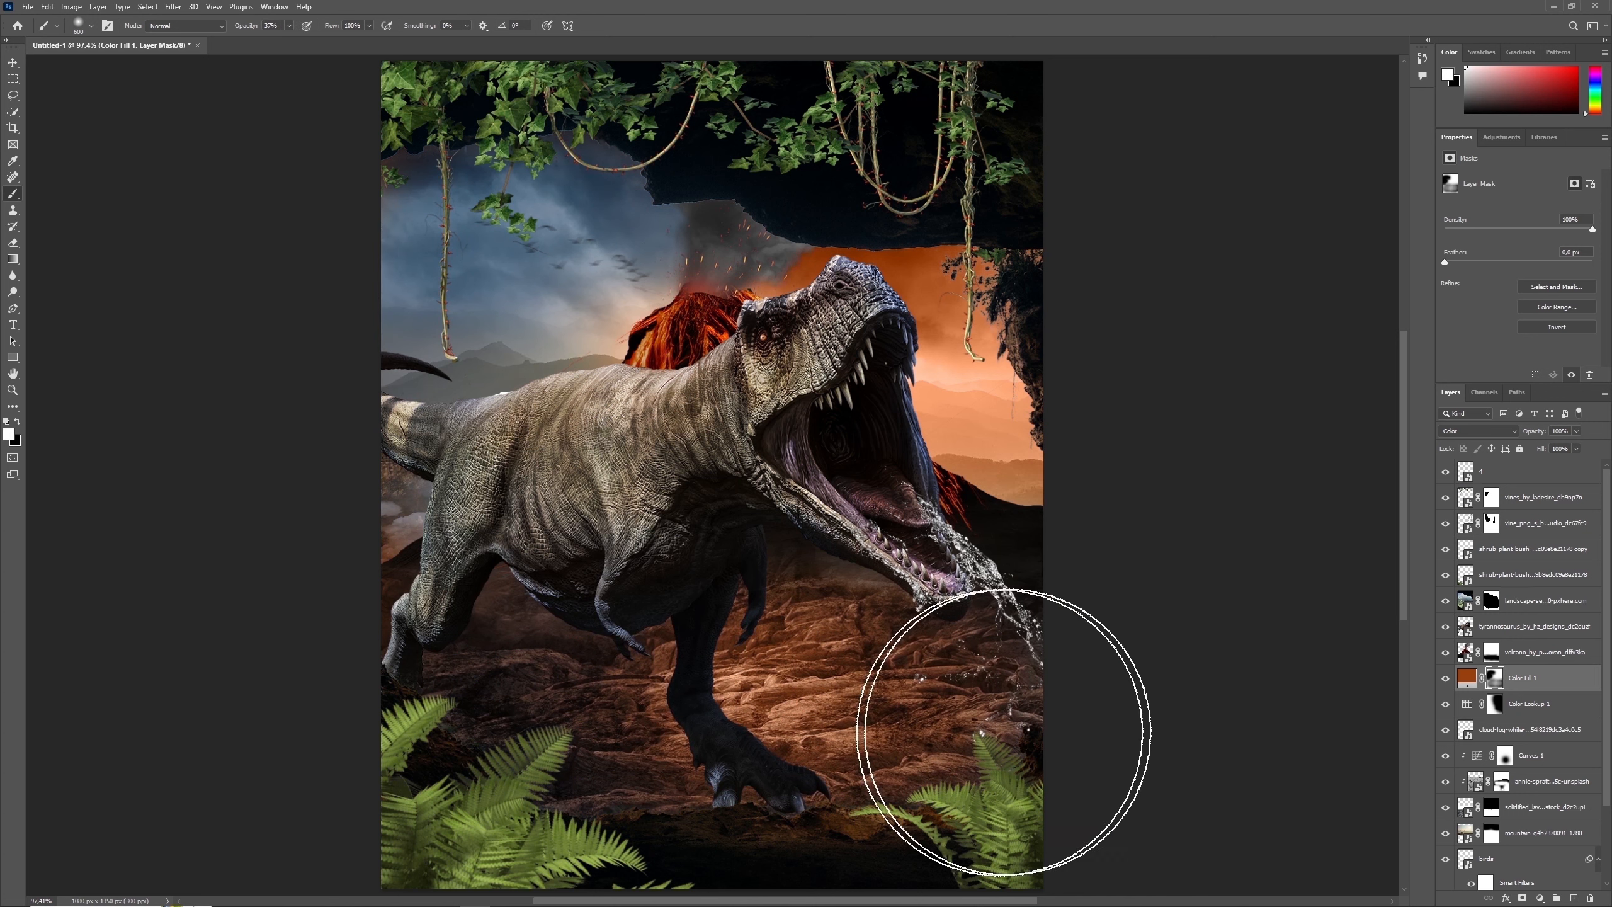
pyautogui.press('x')
pyautogui.moveTo(827, 292)
pyautogui.mouseDown()
pyautogui.moveTo(1015, 457)
pyautogui.moveTo(1053, 415)
pyautogui.moveTo(1005, 438)
pyautogui.moveTo(1137, 450)
pyautogui.moveTo(858, 285)
pyautogui.moveTo(1002, 265)
pyautogui.moveTo(1086, 373)
pyautogui.mouseUp()
pyautogui.press('x')
pyautogui.press('x')
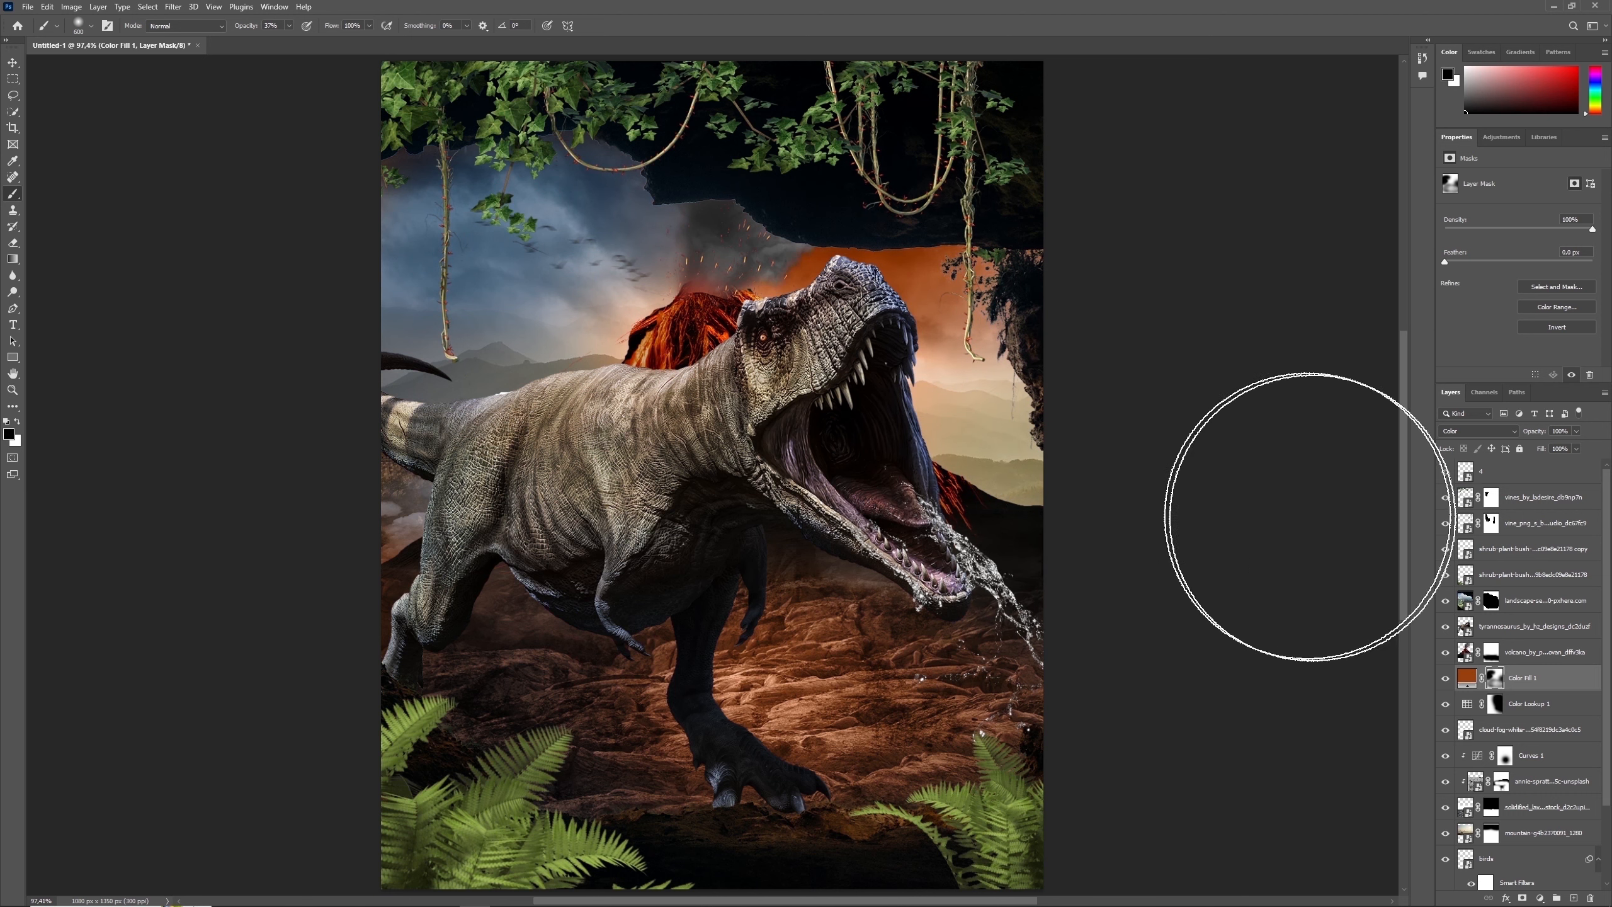
# - Scale the mountain layer up to about 1461 × 974 px and move it so the hills sit lower behind the tyrannosaurus
pyautogui.click(1542, 833)
pyautogui.hotkey('ctrl', 't')
pyautogui.moveTo(980, 506); pyautogui.dragTo(980, 607)
pyautogui.moveTo(1048, 221); pyautogui.dragTo(1172, 146)
pyautogui.moveTo(1037, 343); pyautogui.dragTo(1031, 292)
pyautogui.press('Return')
pyautogui.press('b')
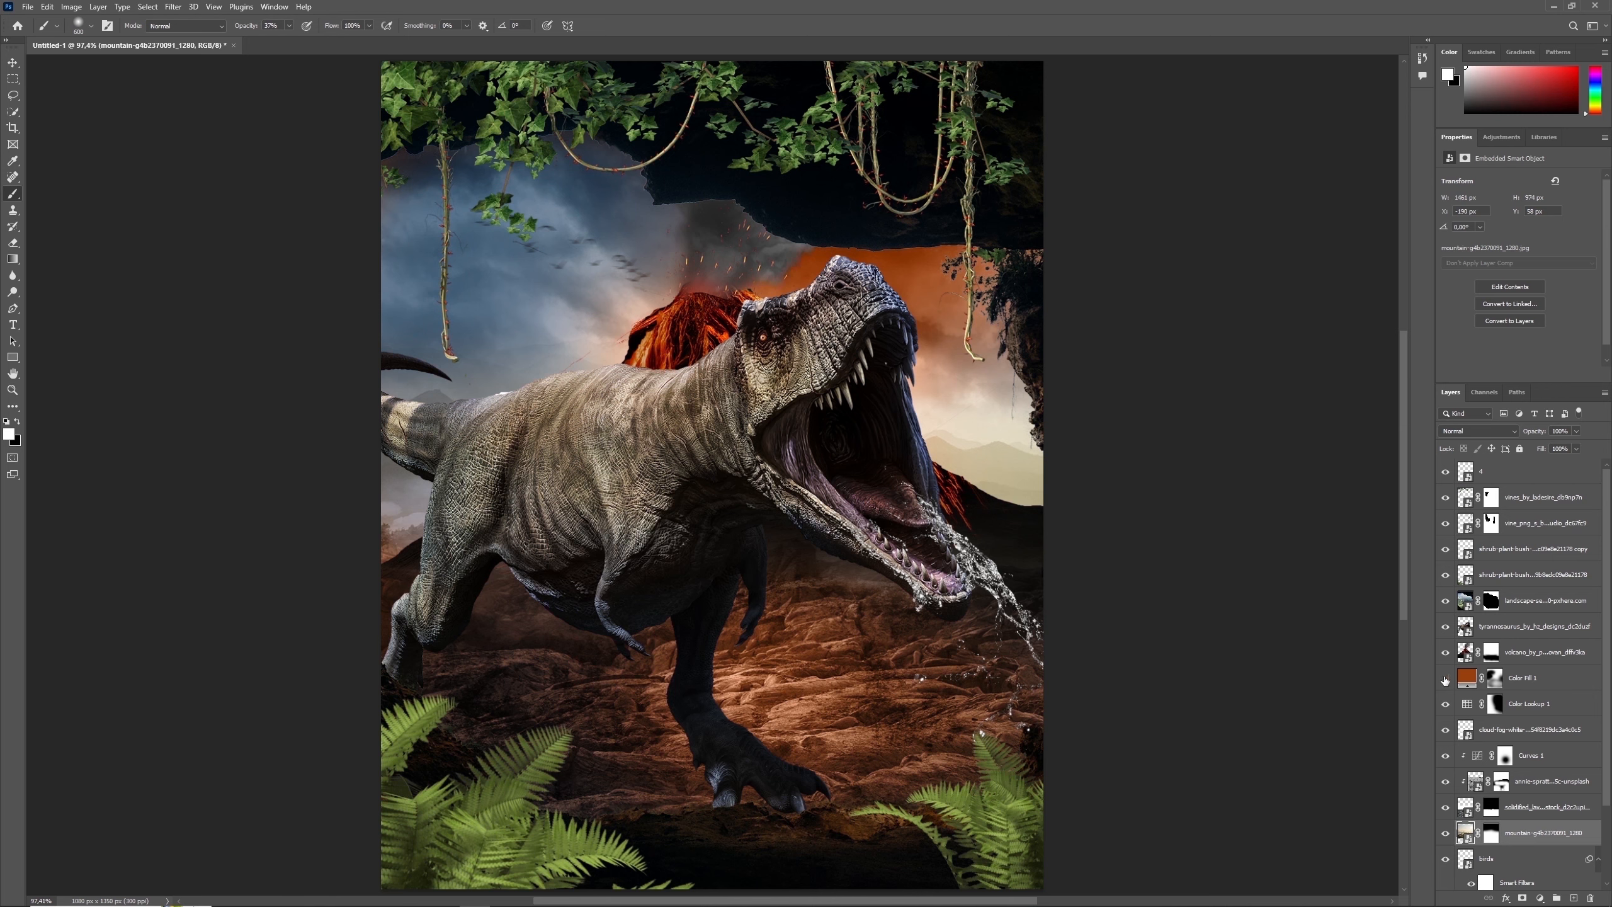
# - Paint on the Color Fill mask to bring the orange tint into the smoke and sky beside the volcano
pyautogui.click(1495, 679)
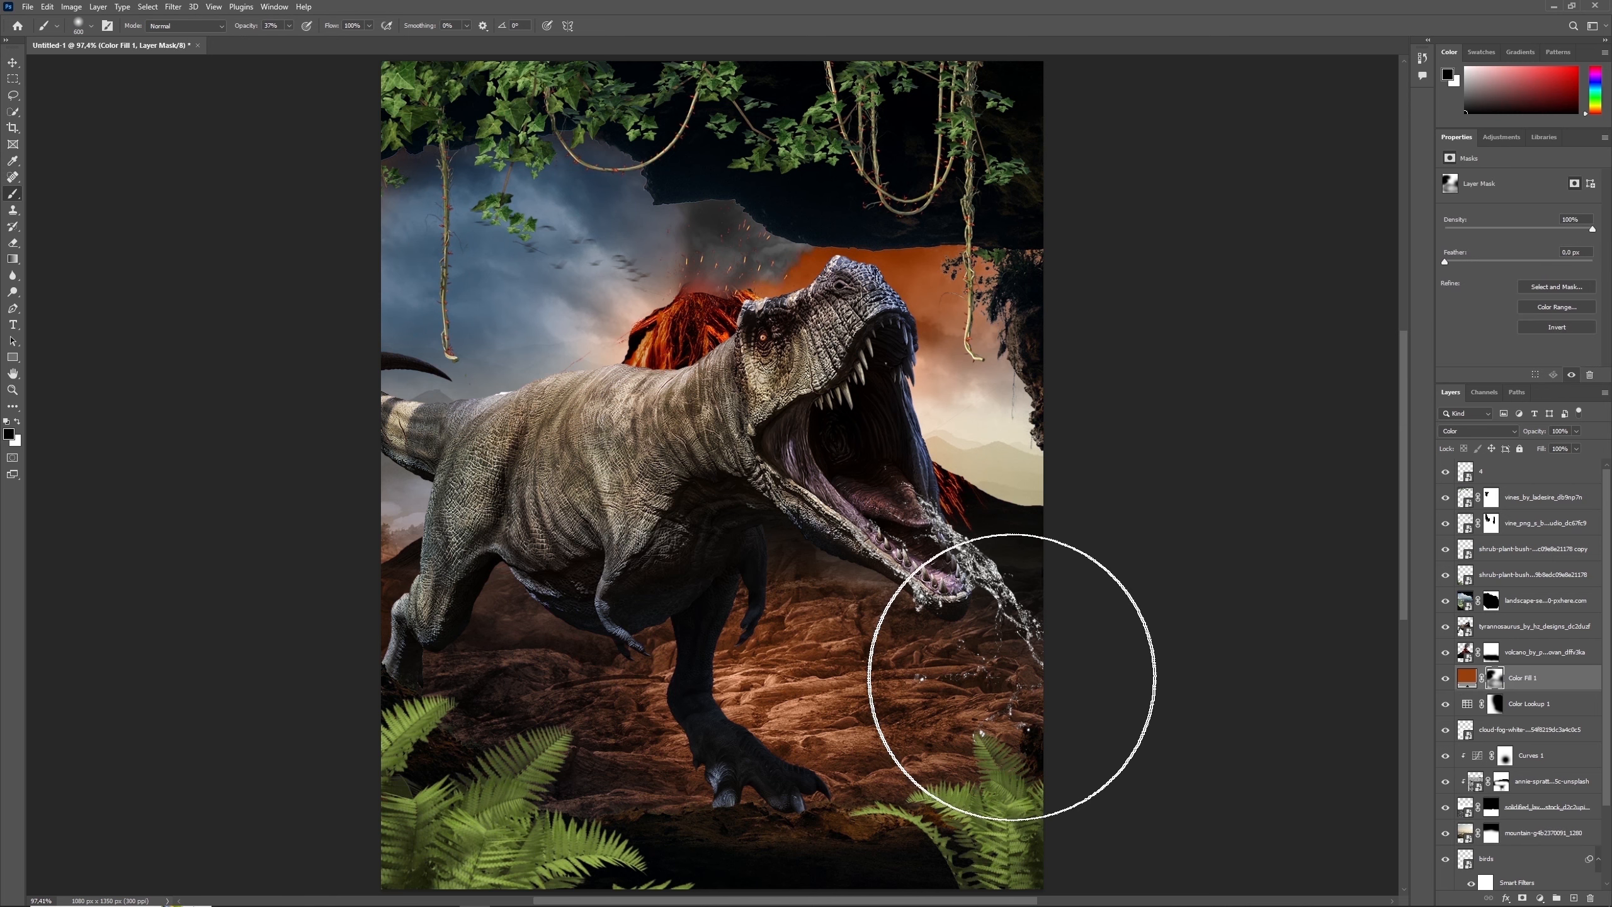
pyautogui.press('x')
pyautogui.press('x')
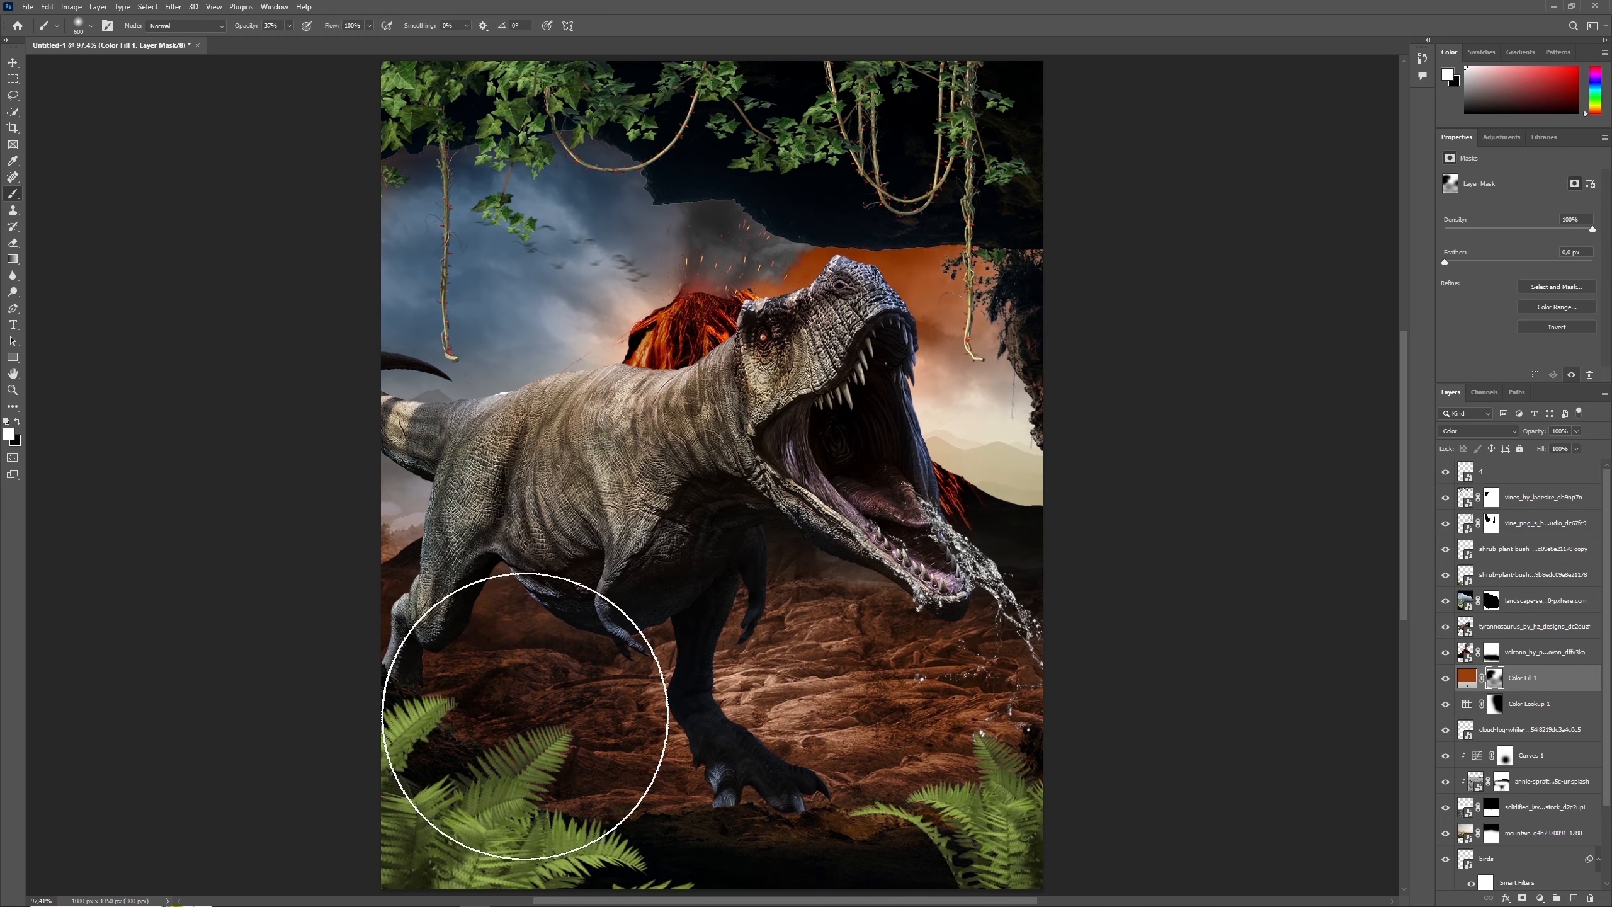
pyautogui.press('x')
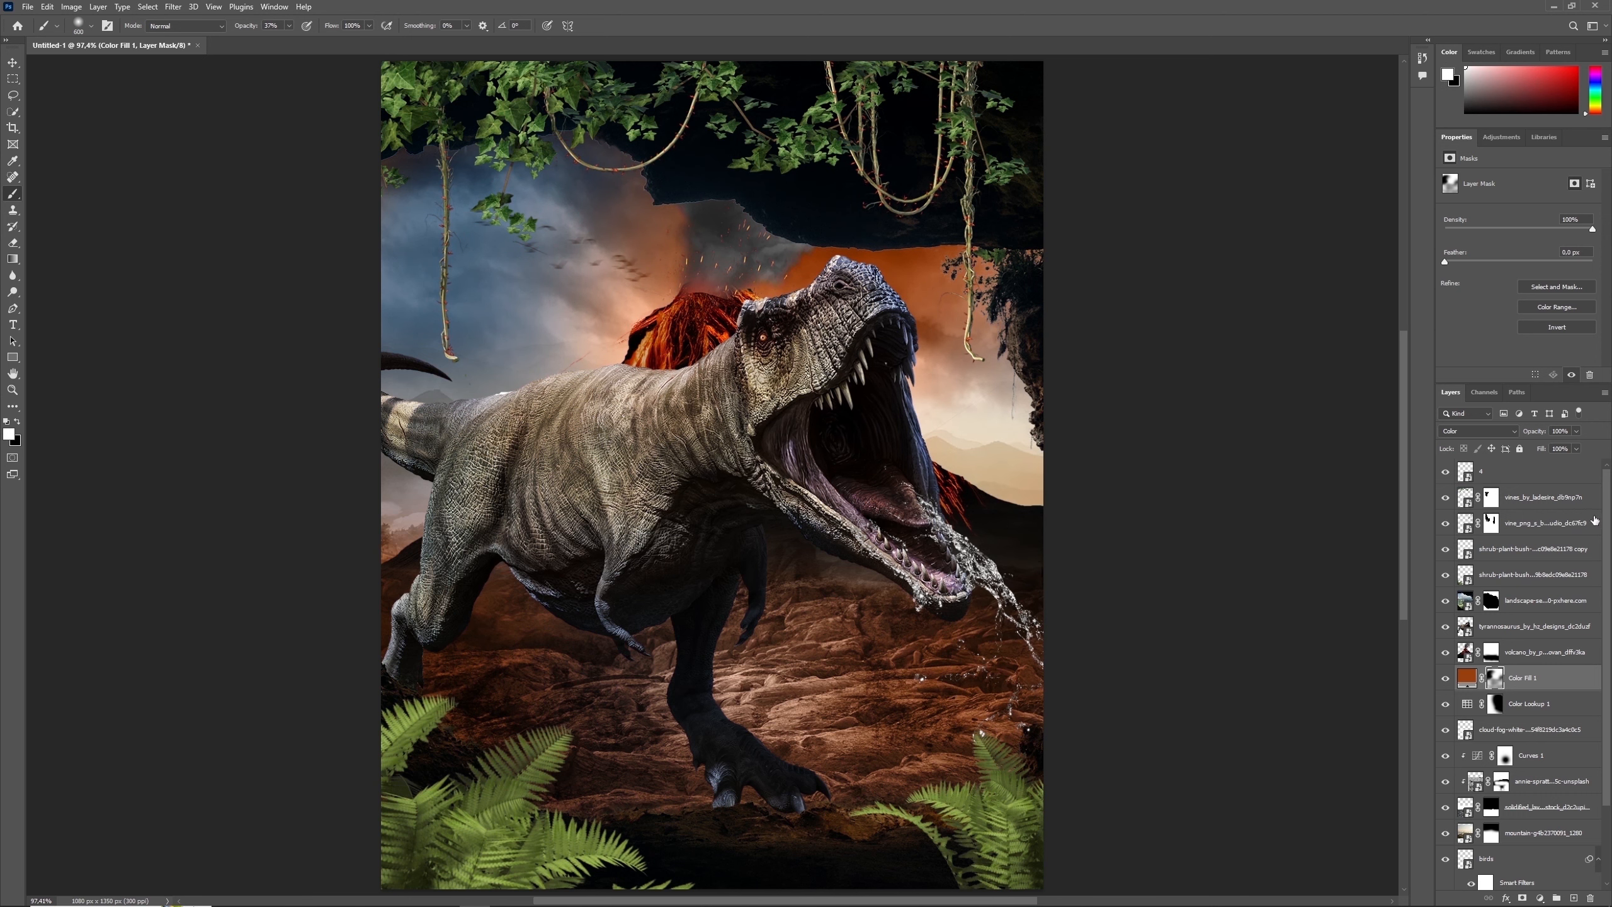
# - Paint black on the volcano layer's mask with a small soft brush at 100% opacity
pyautogui.click(1464, 654)
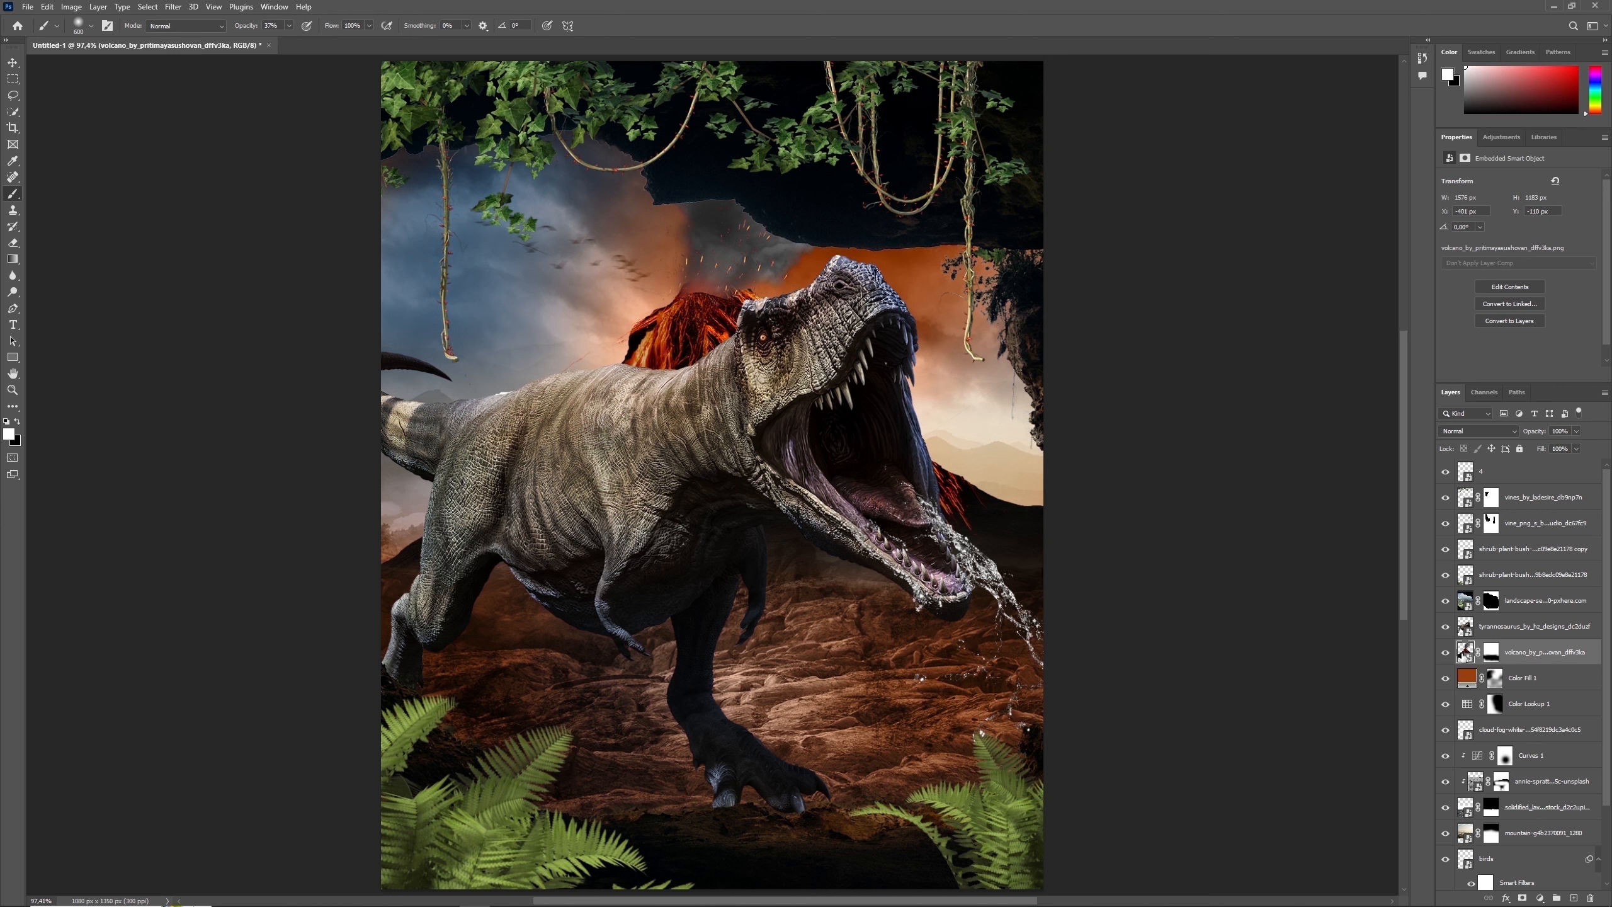
pyautogui.click(1491, 652)
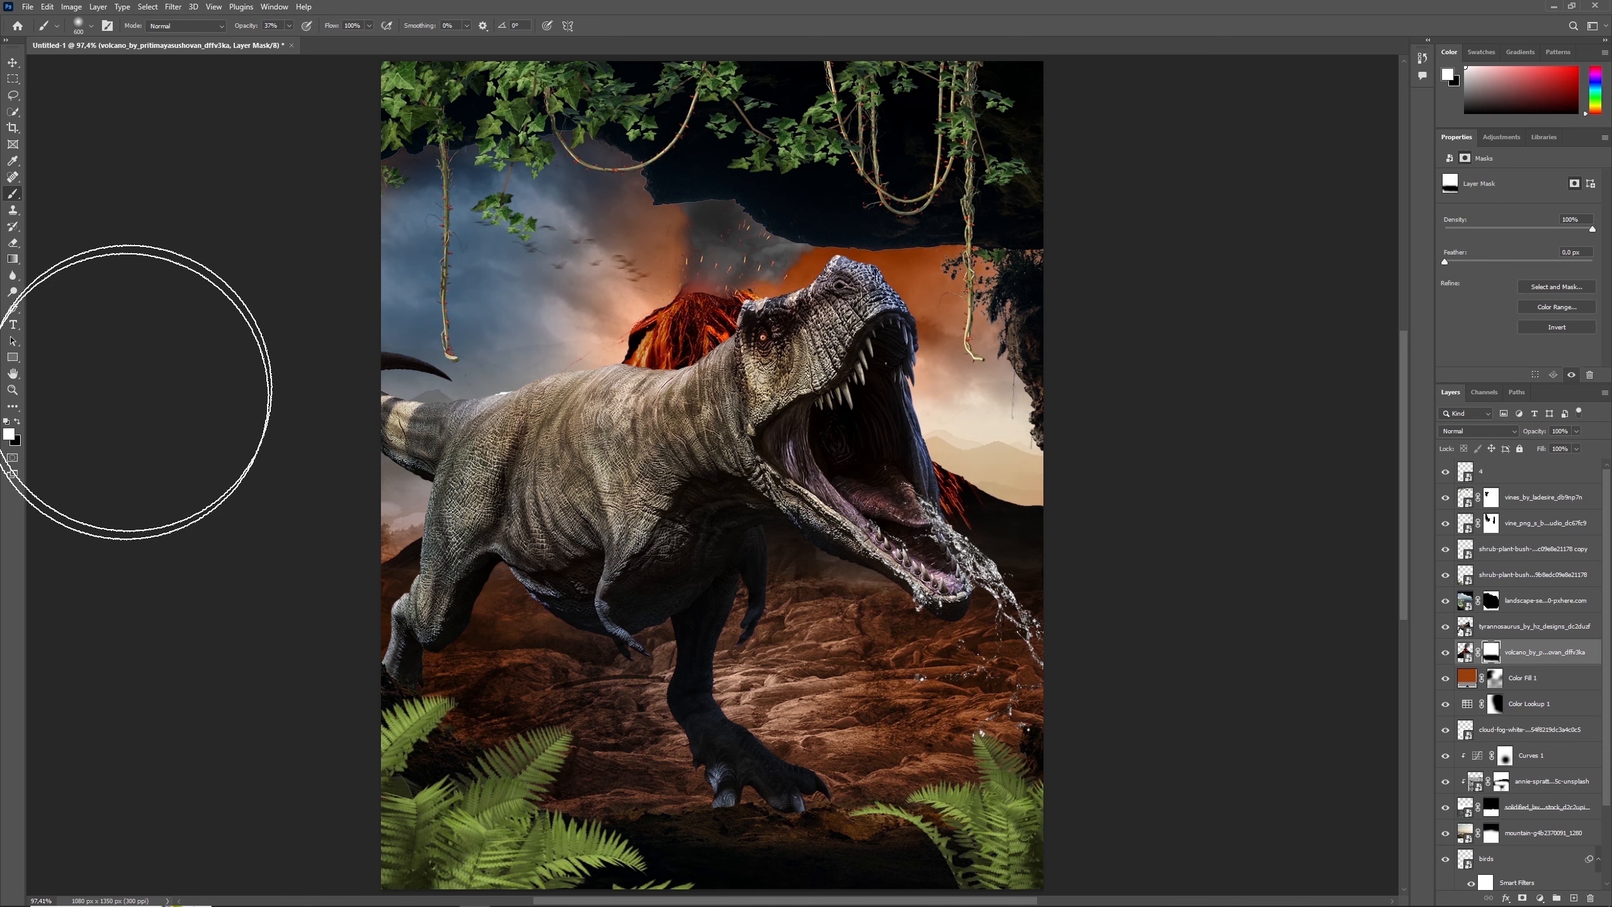
pyautogui.press('[')
pyautogui.press('[')
pyautogui.press('[')
pyautogui.press('[')
pyautogui.press('[')
pyautogui.press('[')
pyautogui.press('[')
pyautogui.press('[')
pyautogui.press('[')
pyautogui.press('[')
pyautogui.press('[')
pyautogui.press('[')
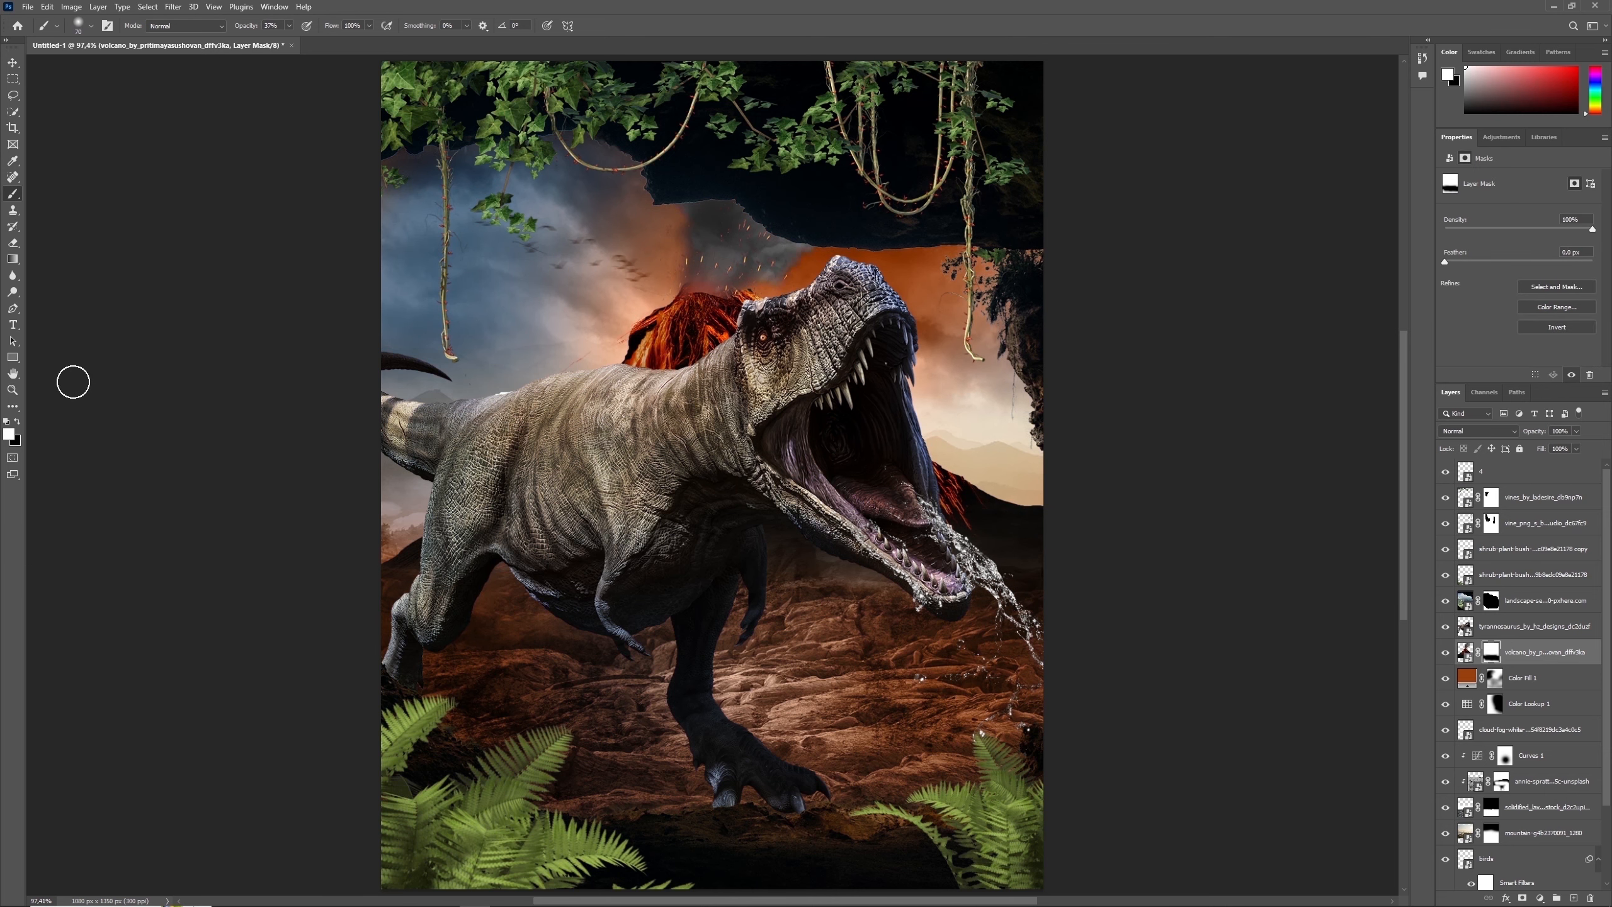
pyautogui.click(17, 422)
pyautogui.click(290, 26)
pyautogui.moveTo(293, 41); pyautogui.dragTo(423, 81)
pyautogui.press('[')
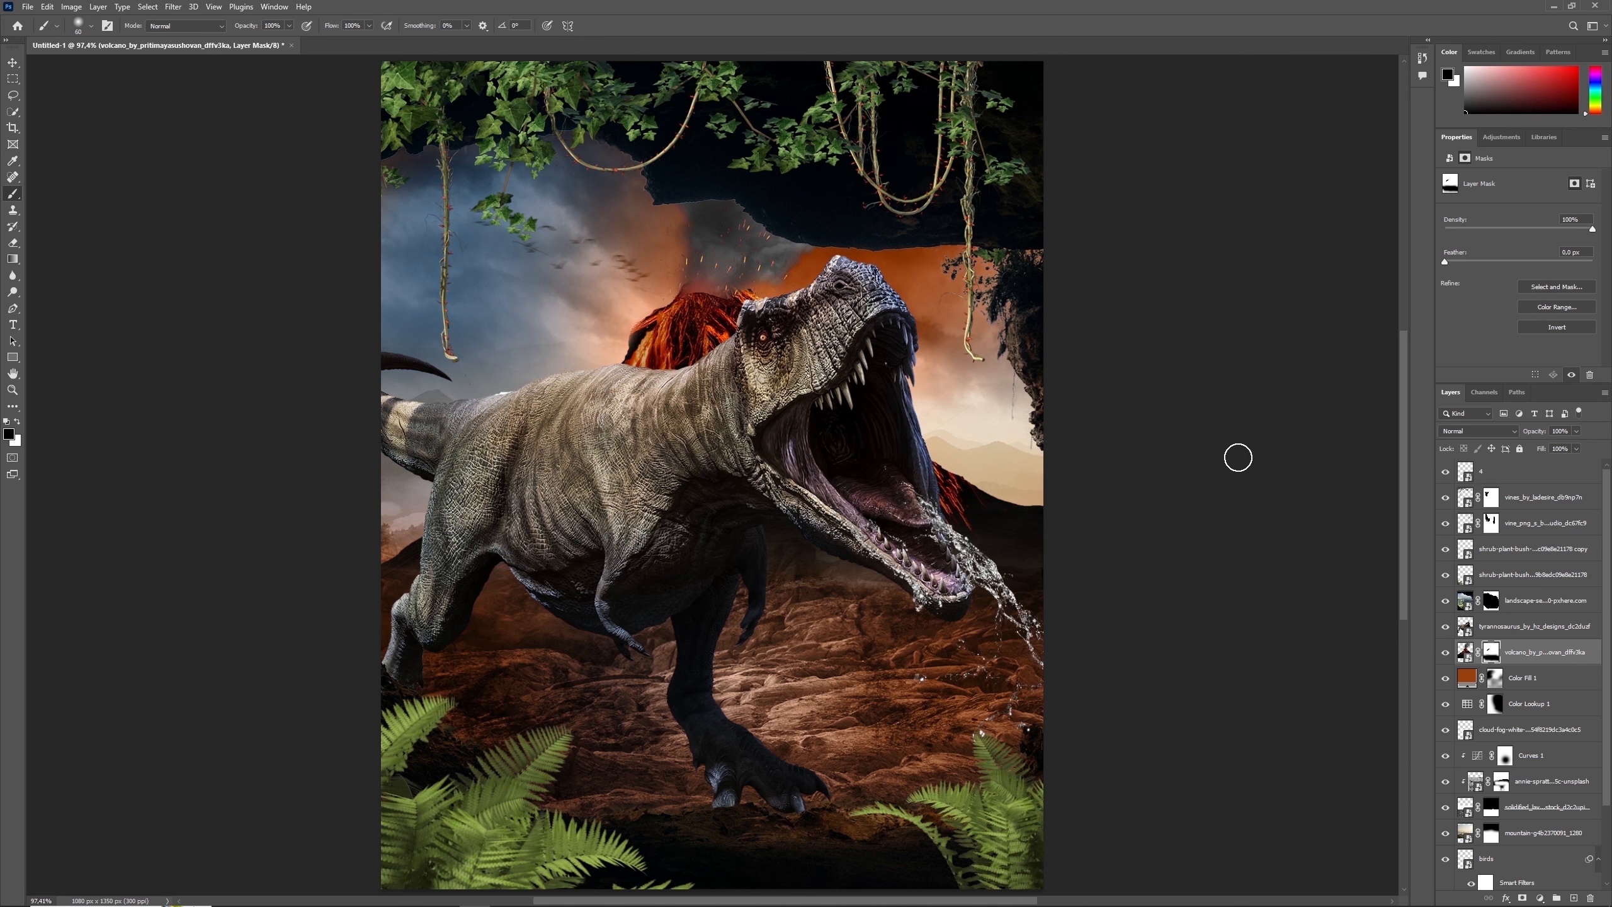
# - Apply a Gaussian Blur with a 2.0 pixel radius to the volcano layer
pyautogui.click(1465, 629)
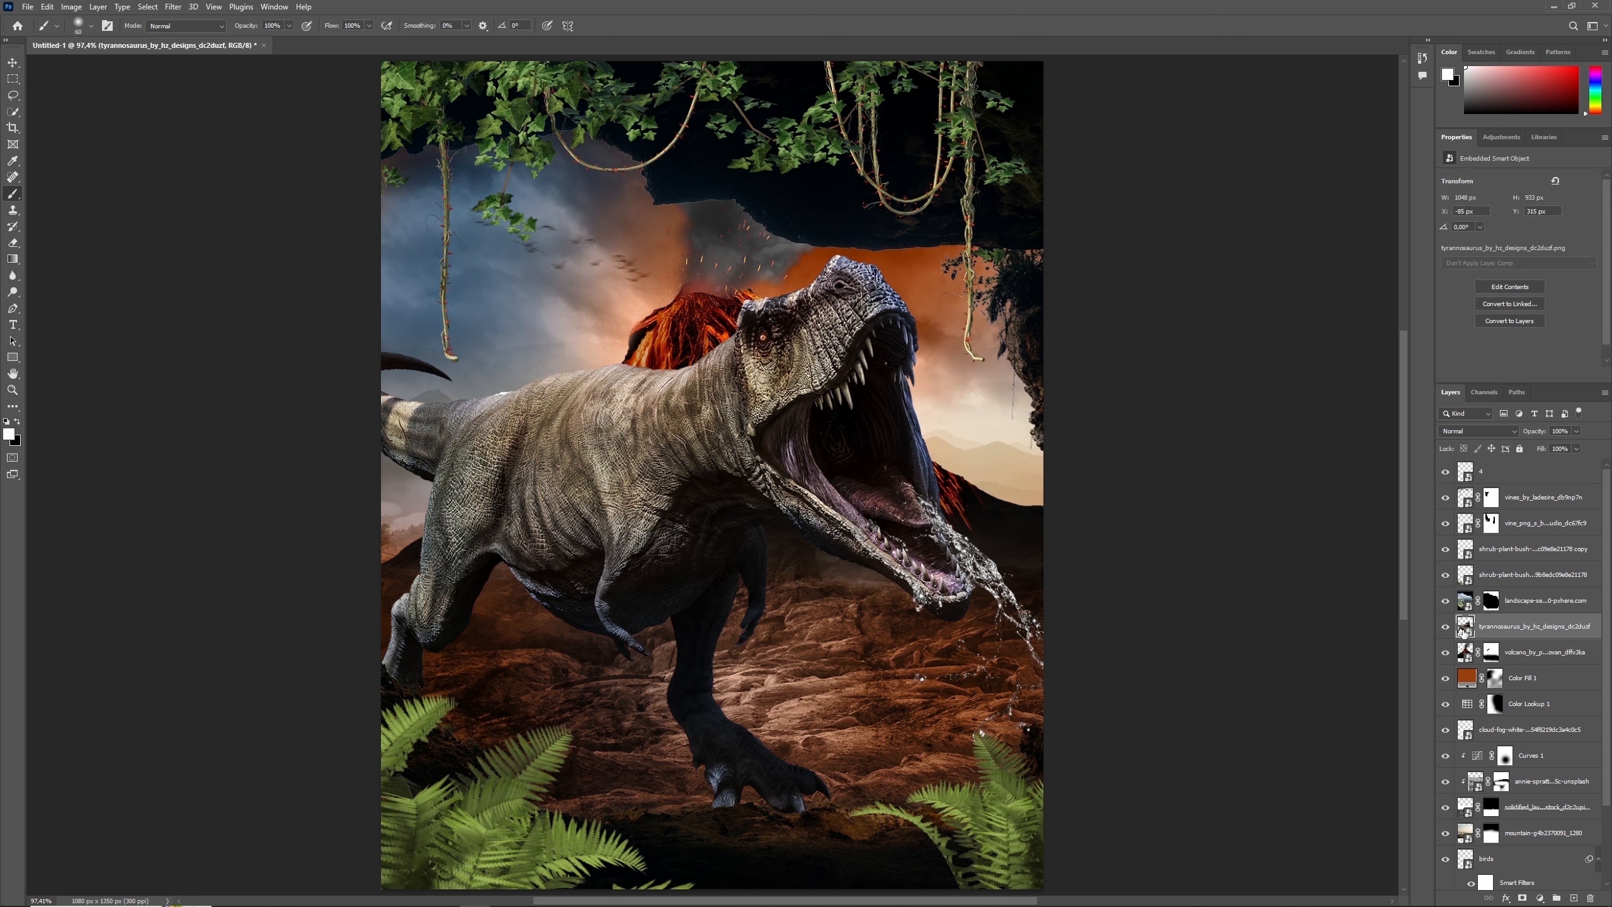
pyautogui.click(1470, 652)
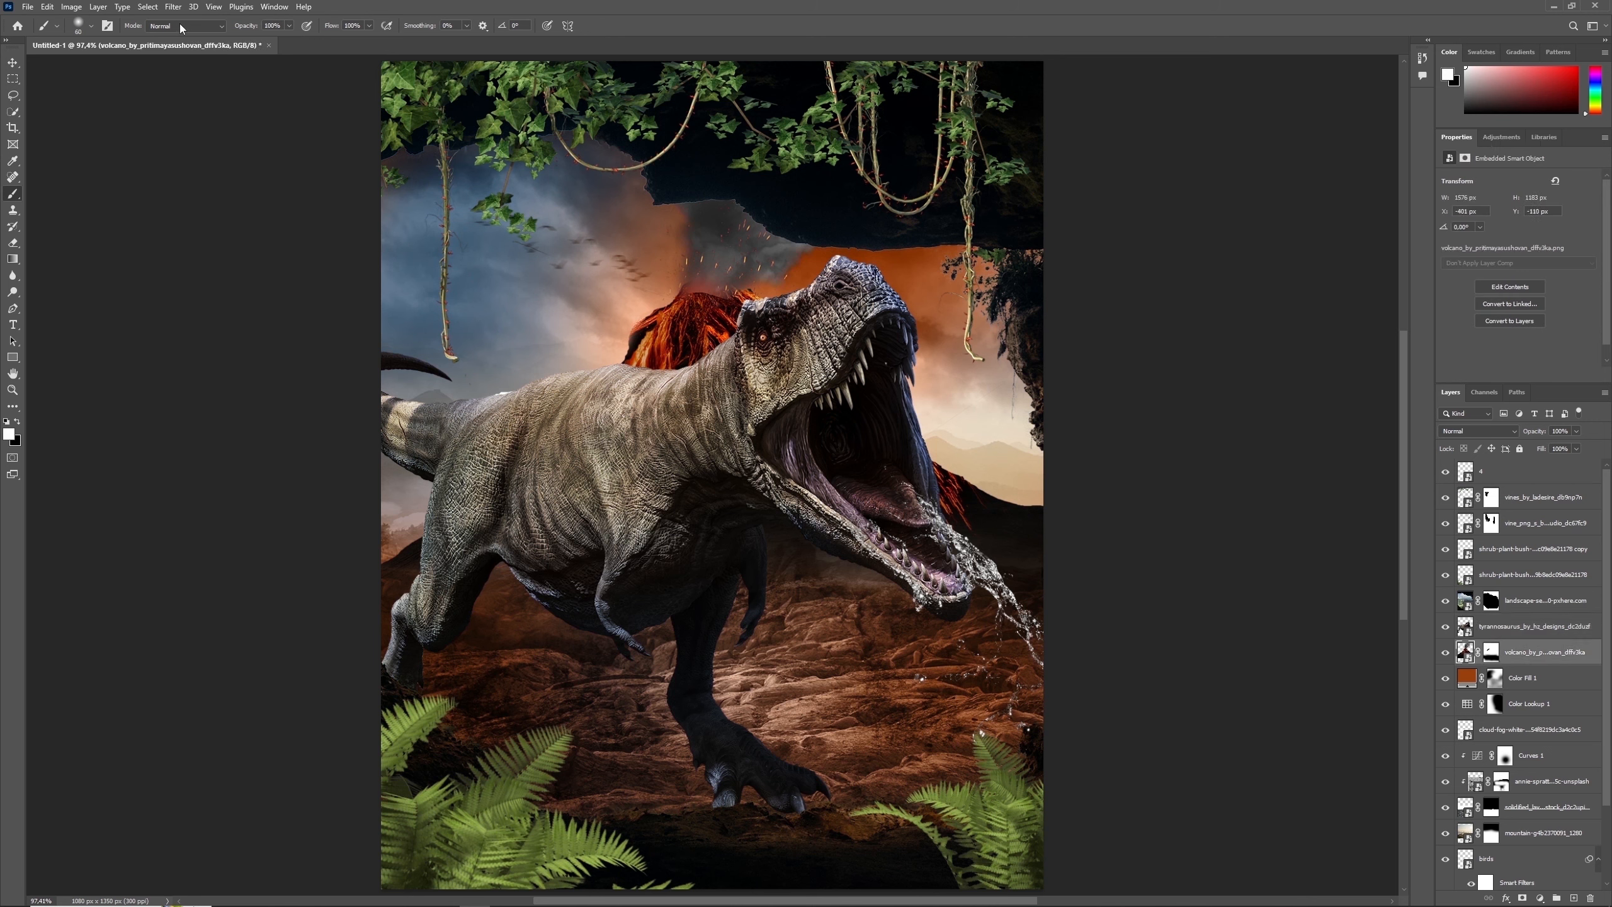
pyautogui.click(173, 7)
pyautogui.moveTo(241, 168)
pyautogui.click(360, 215)
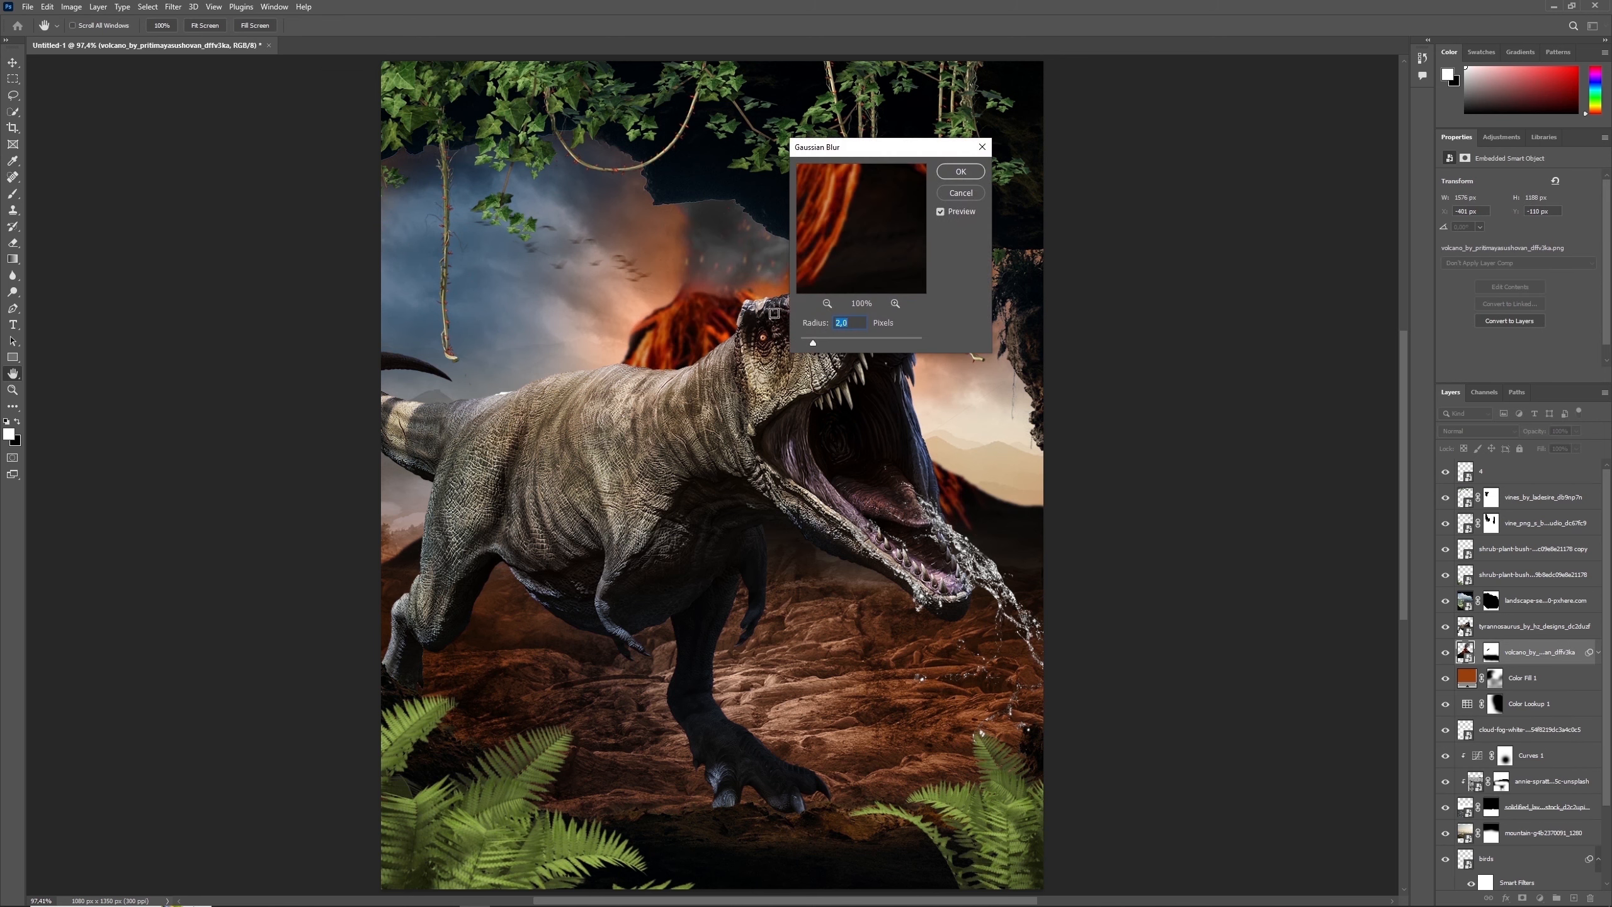
pyautogui.press('Return')
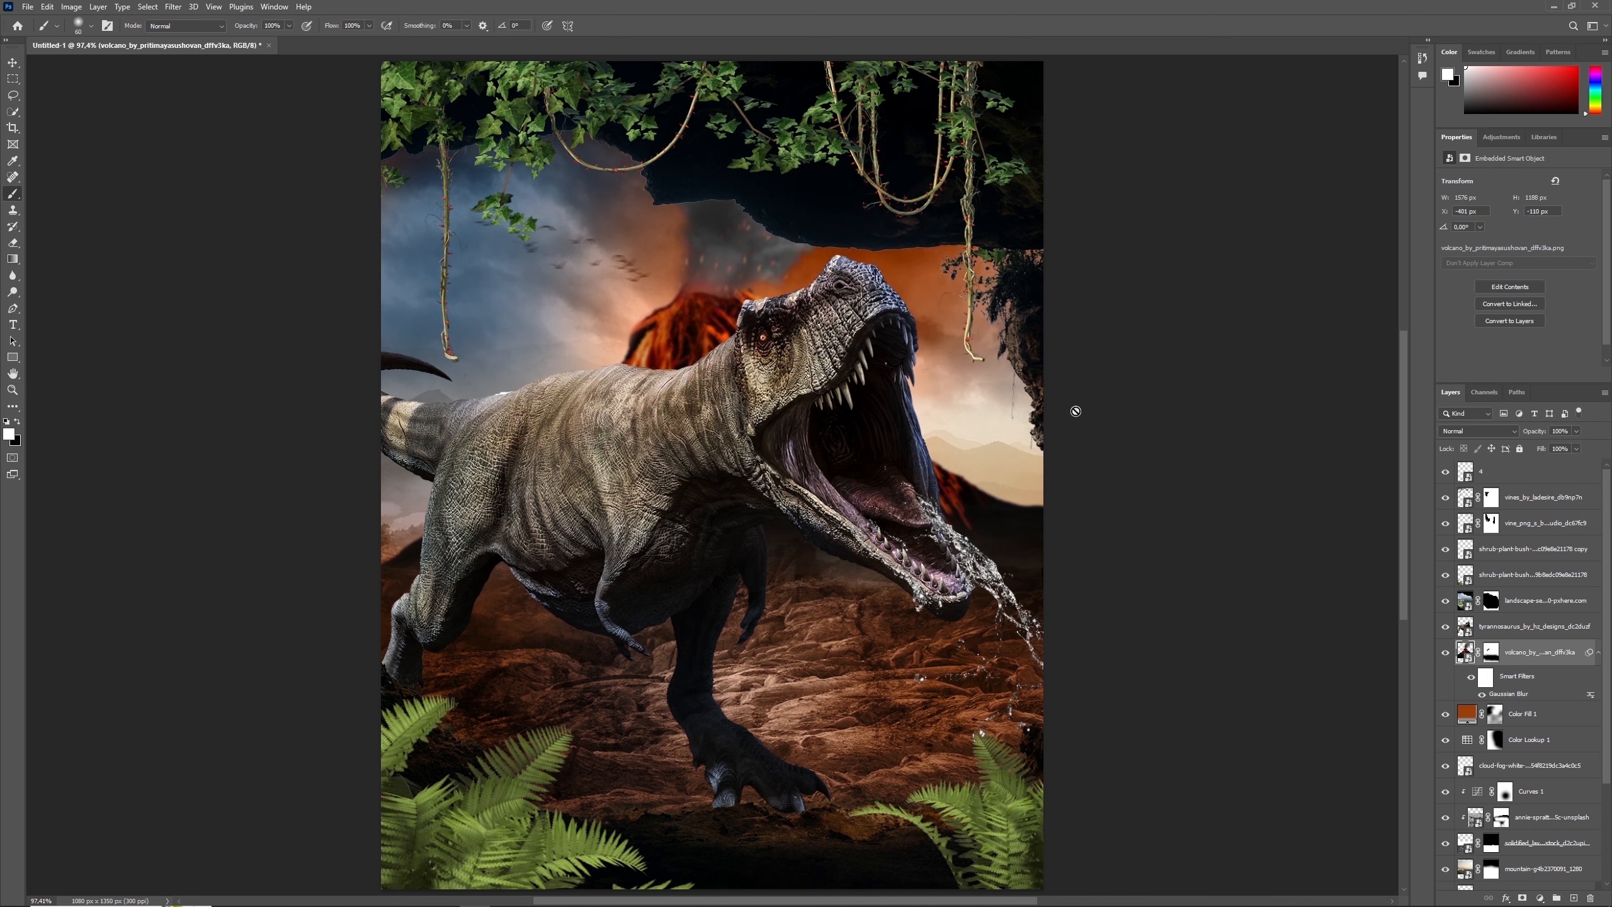
# - Add a black Multiply drop shadow at 35% opacity to the tyrannosaurus layer and separate the shadow onto its own layer
pyautogui.click(1470, 628)
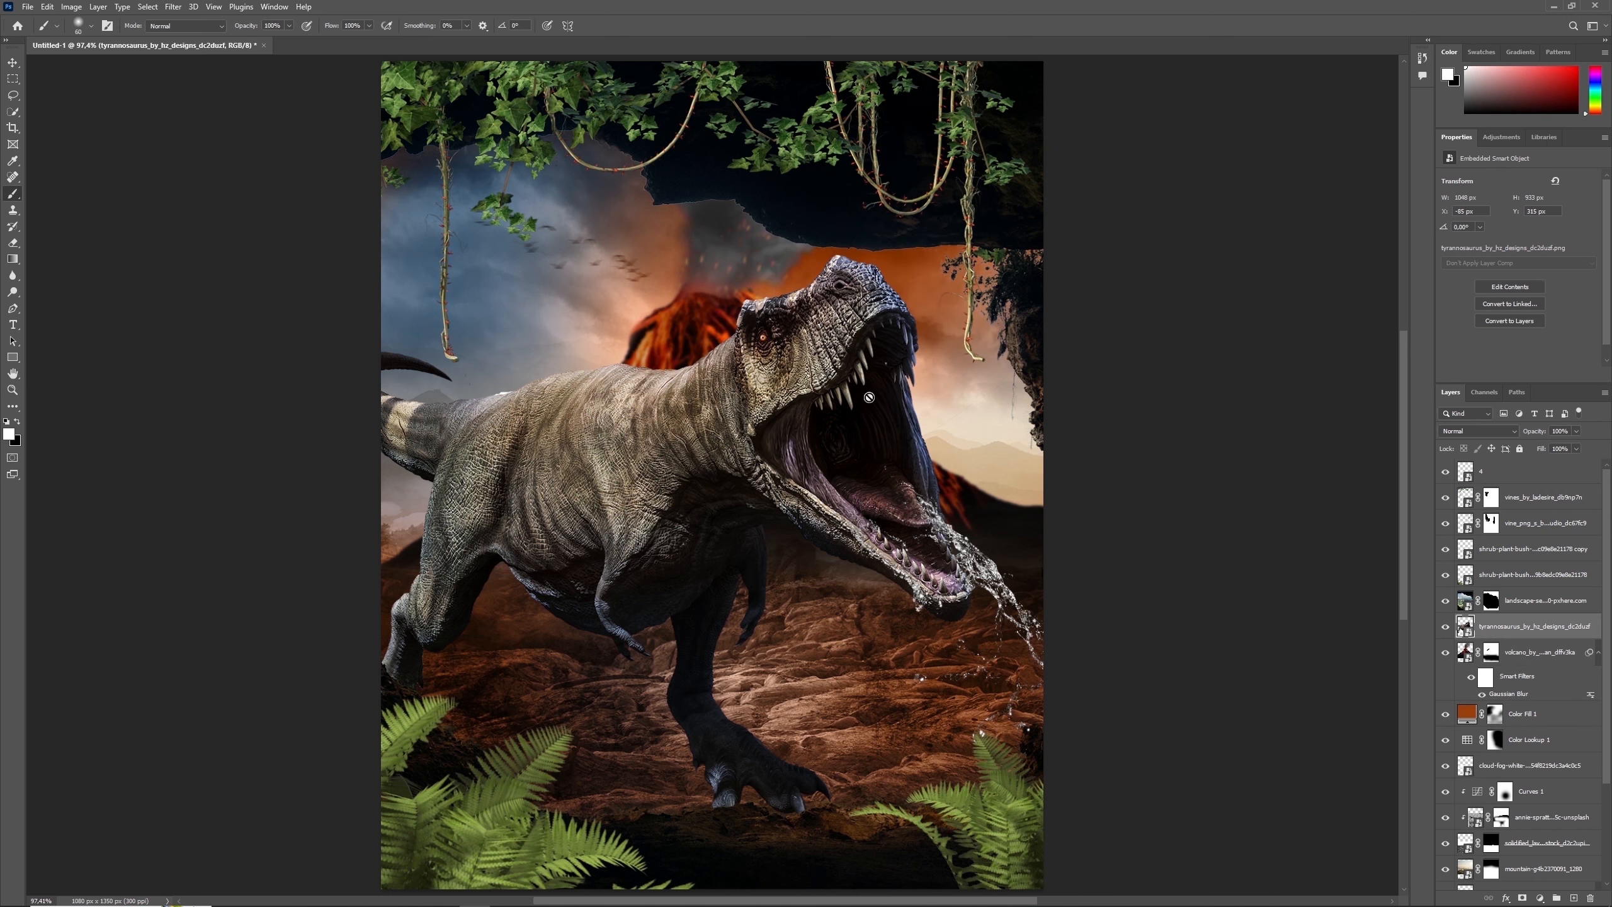
pyautogui.click(1506, 898)
pyautogui.click(1513, 871)
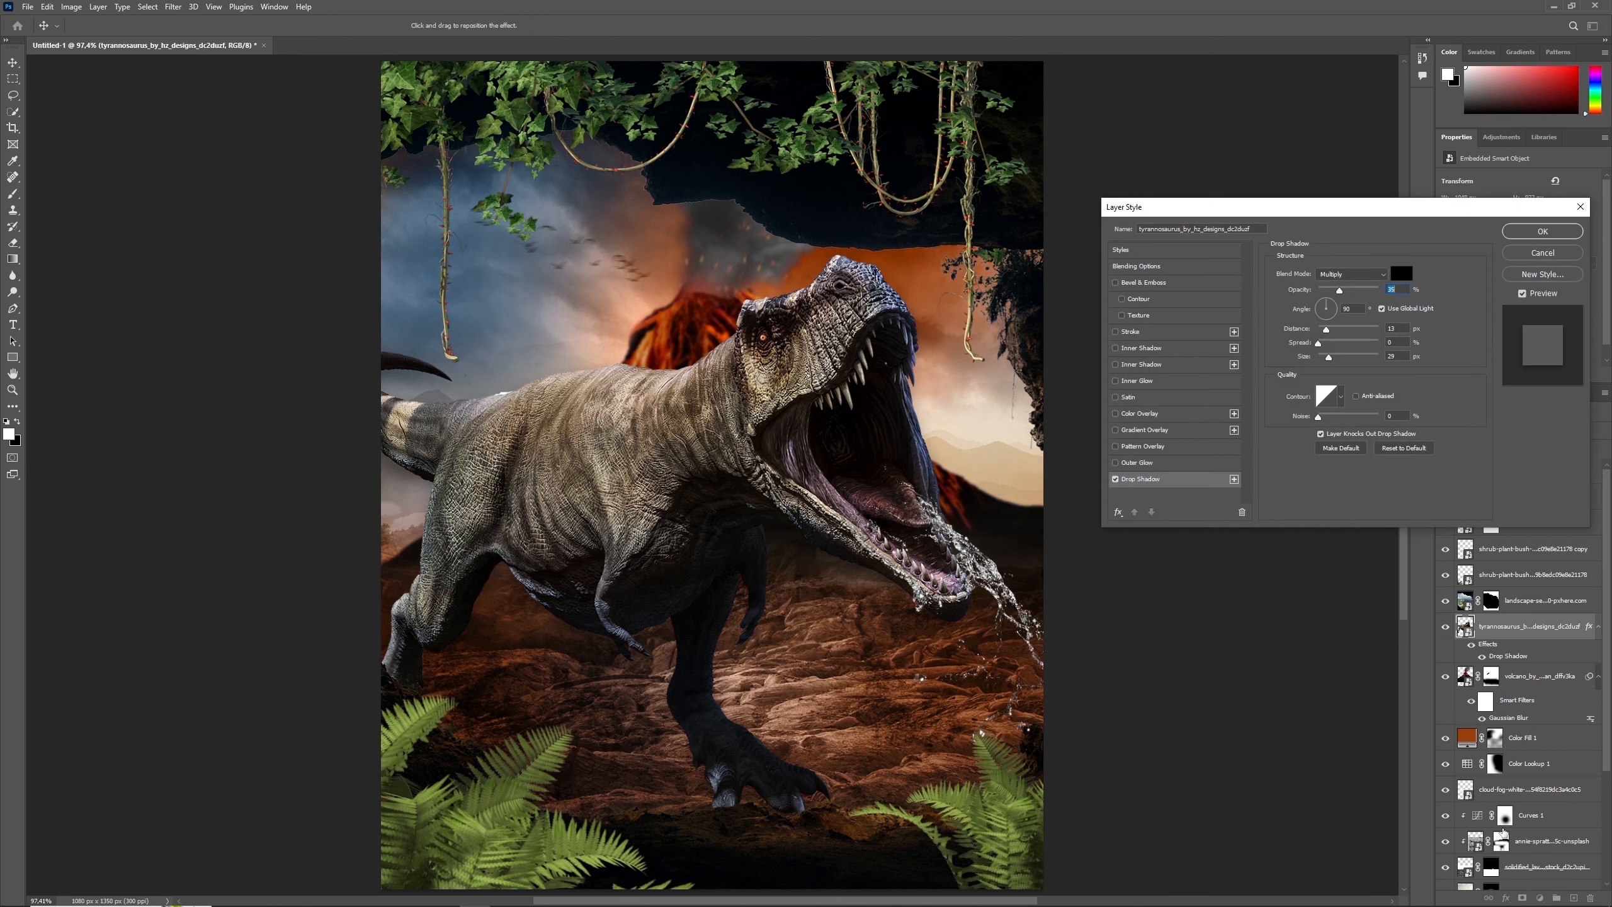
pyautogui.click(1536, 232)
pyautogui.press('b')
pyautogui.rightClick(1497, 661)
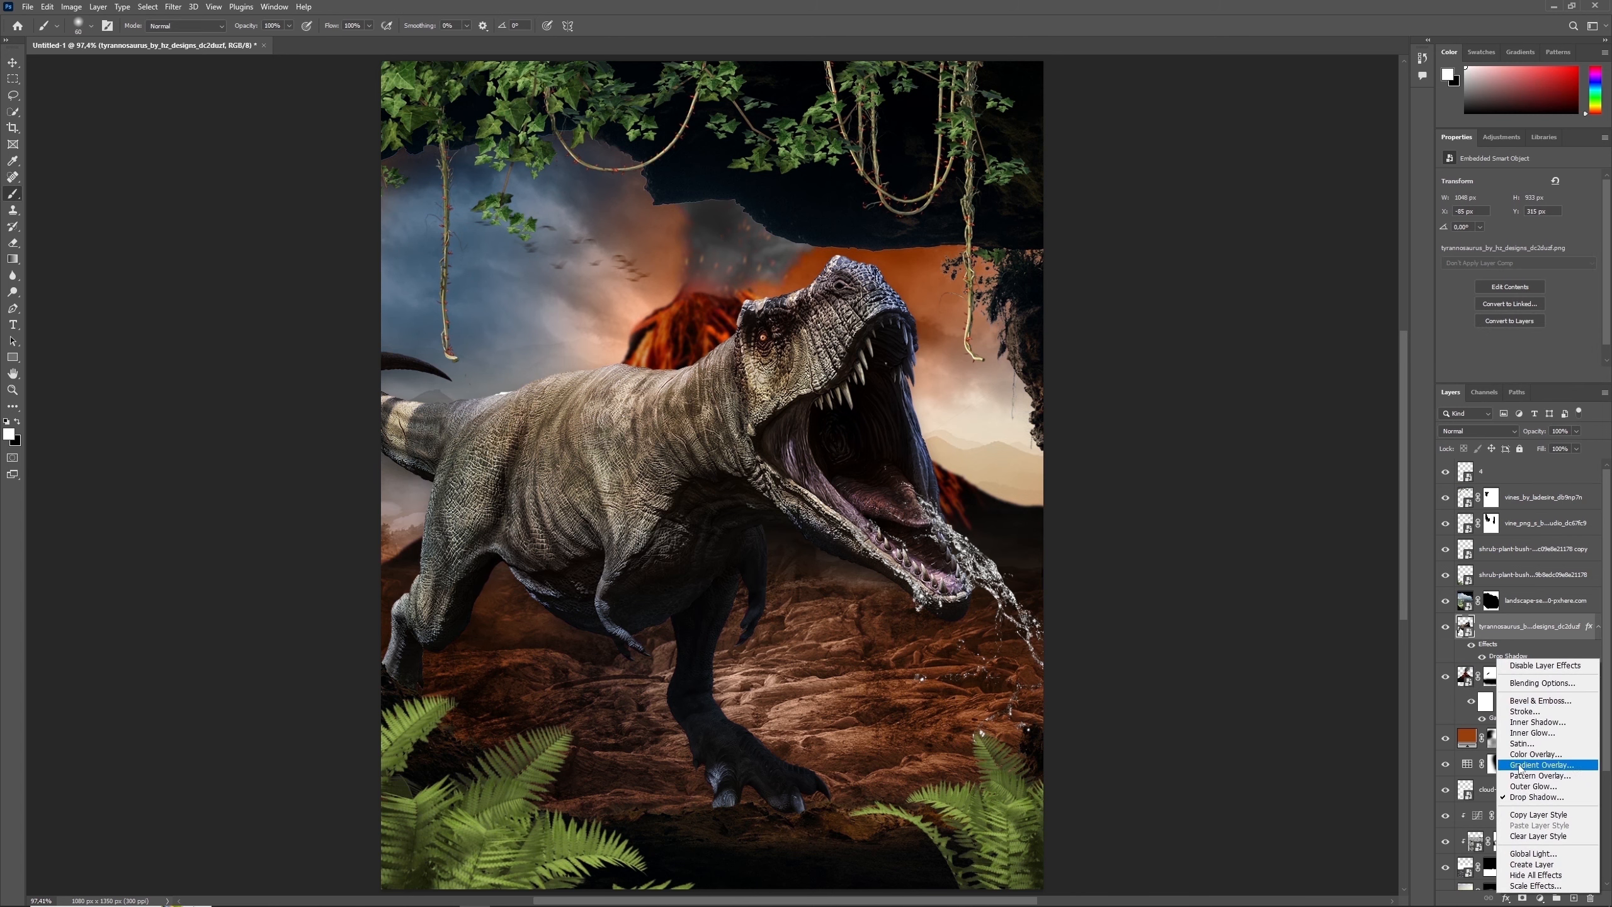
pyautogui.click(1523, 860)
pyautogui.click(749, 339)
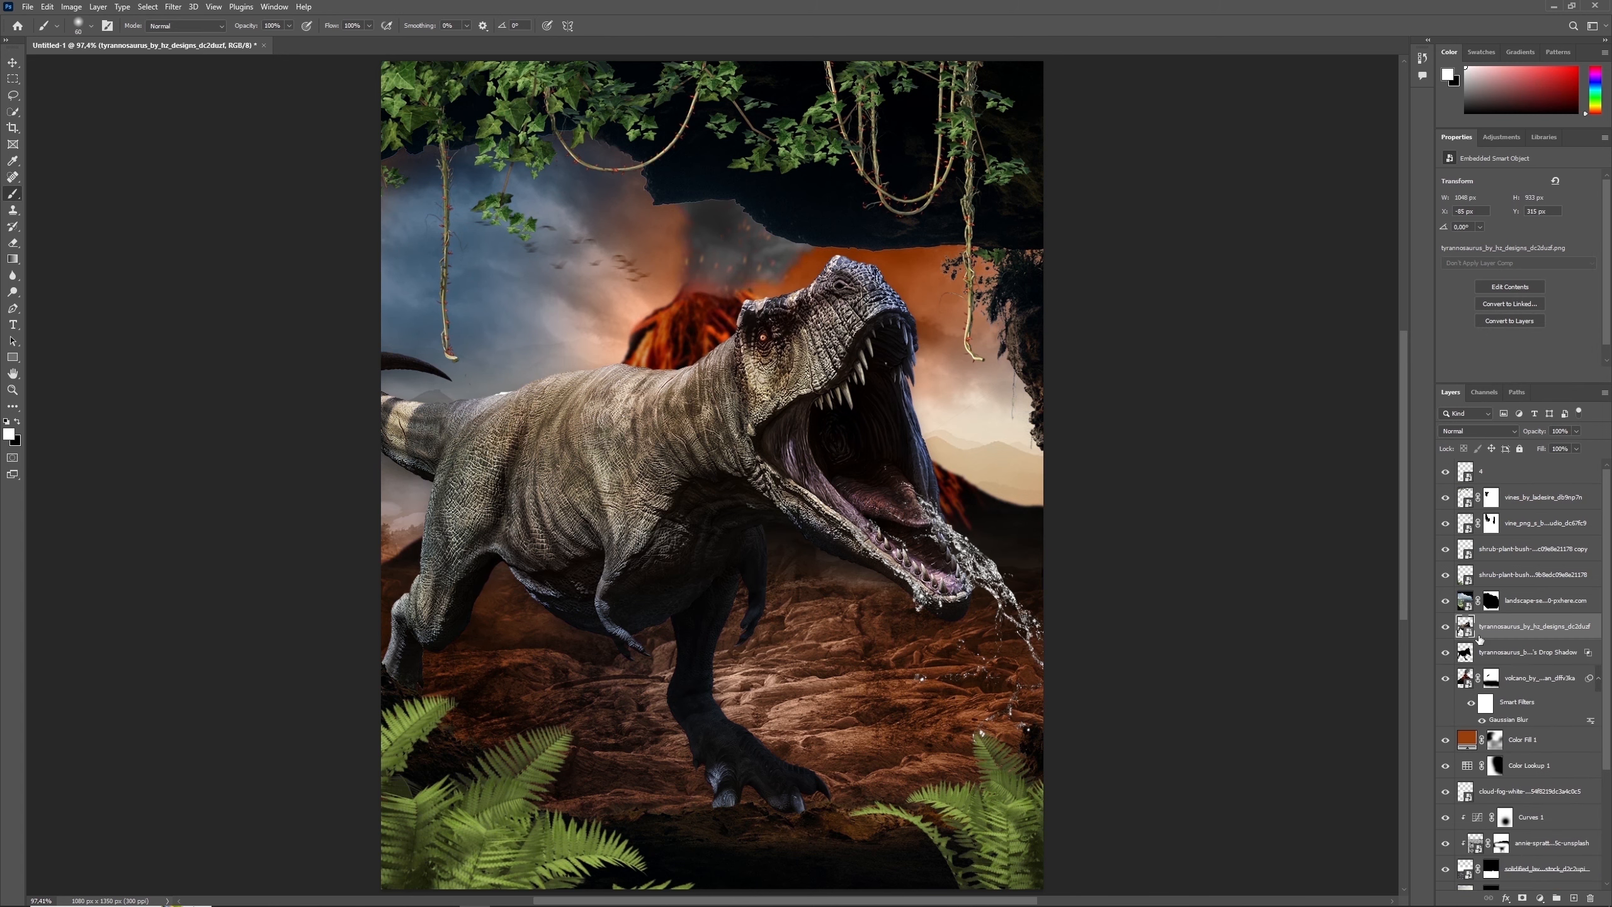
# - Squash the tyrannosaurus shadow layer to about 51% height, skew it about -11° horizontally and compare the scene with and without it
pyautogui.hotkey('ctrl', 't')
pyautogui.moveTo(651, 250); pyautogui.dragTo(712, 544)
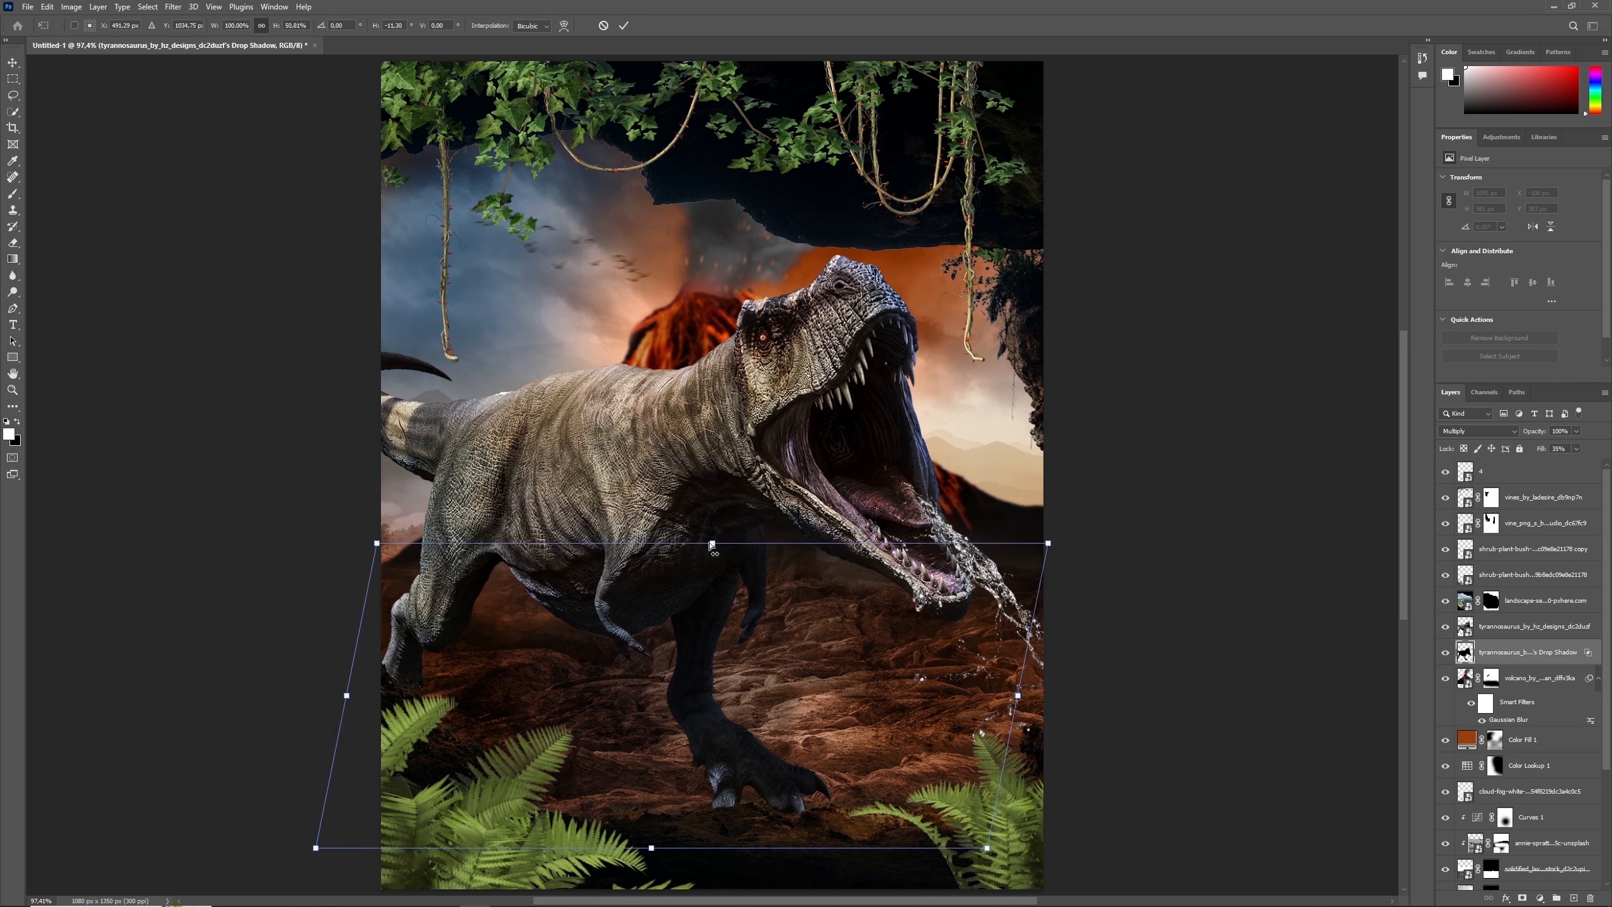
pyautogui.press('Return')
pyautogui.press('b')
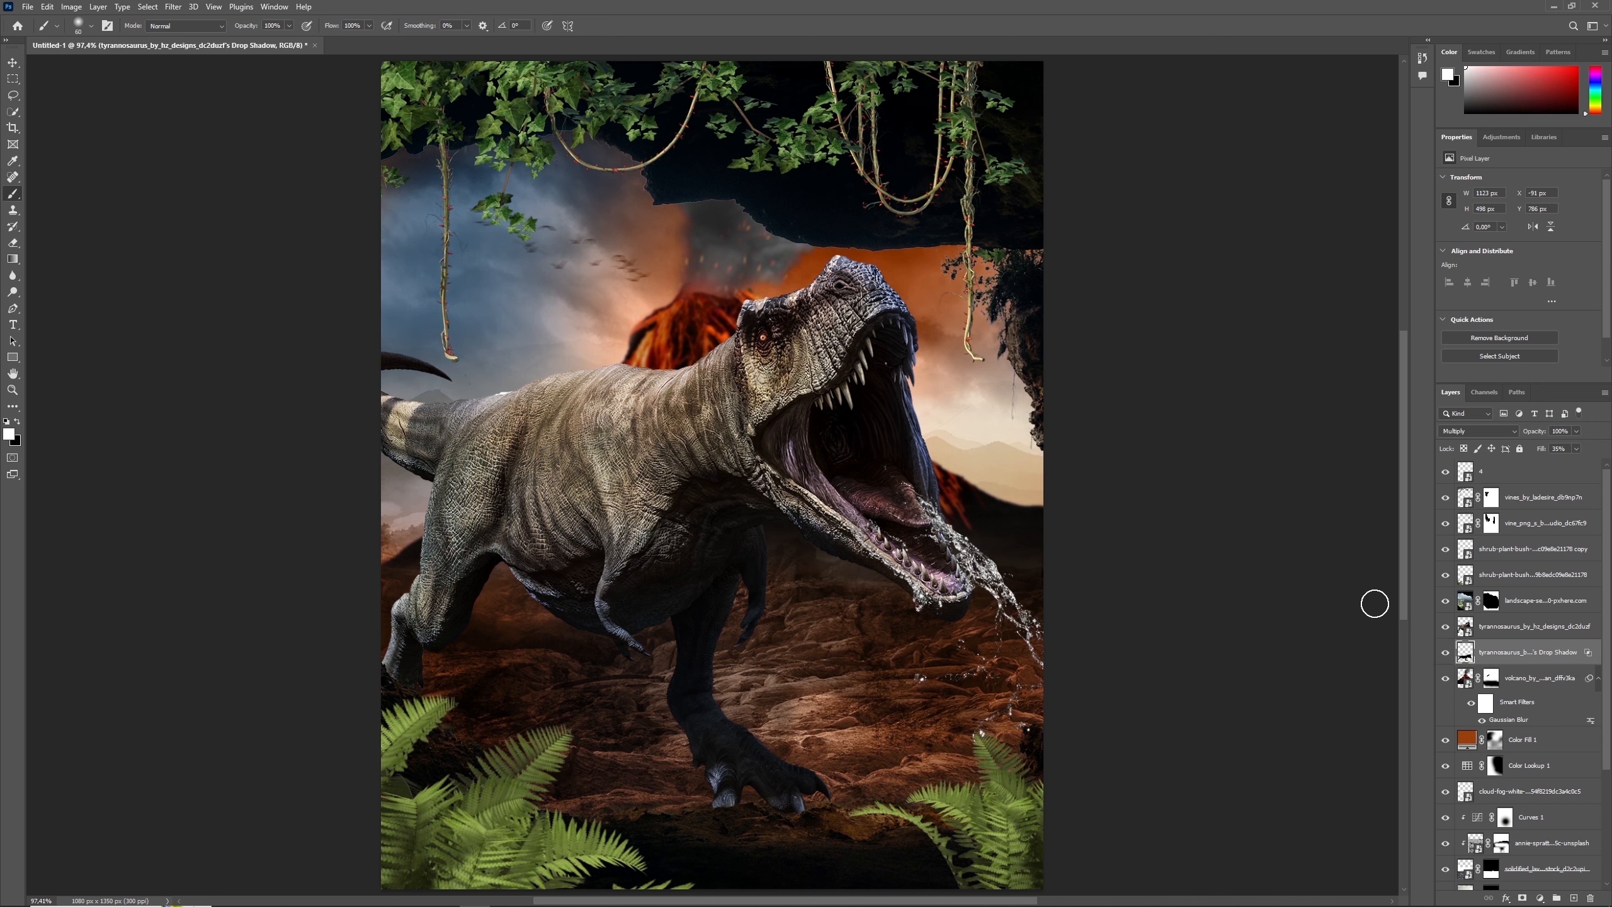
pyautogui.click(1443, 653)
pyautogui.click(1443, 653)
# - Flatten the shadow layer further to about 84% of its height and skew it horizontally by about 11.9°
pyautogui.hotkey('ctrl', 't')
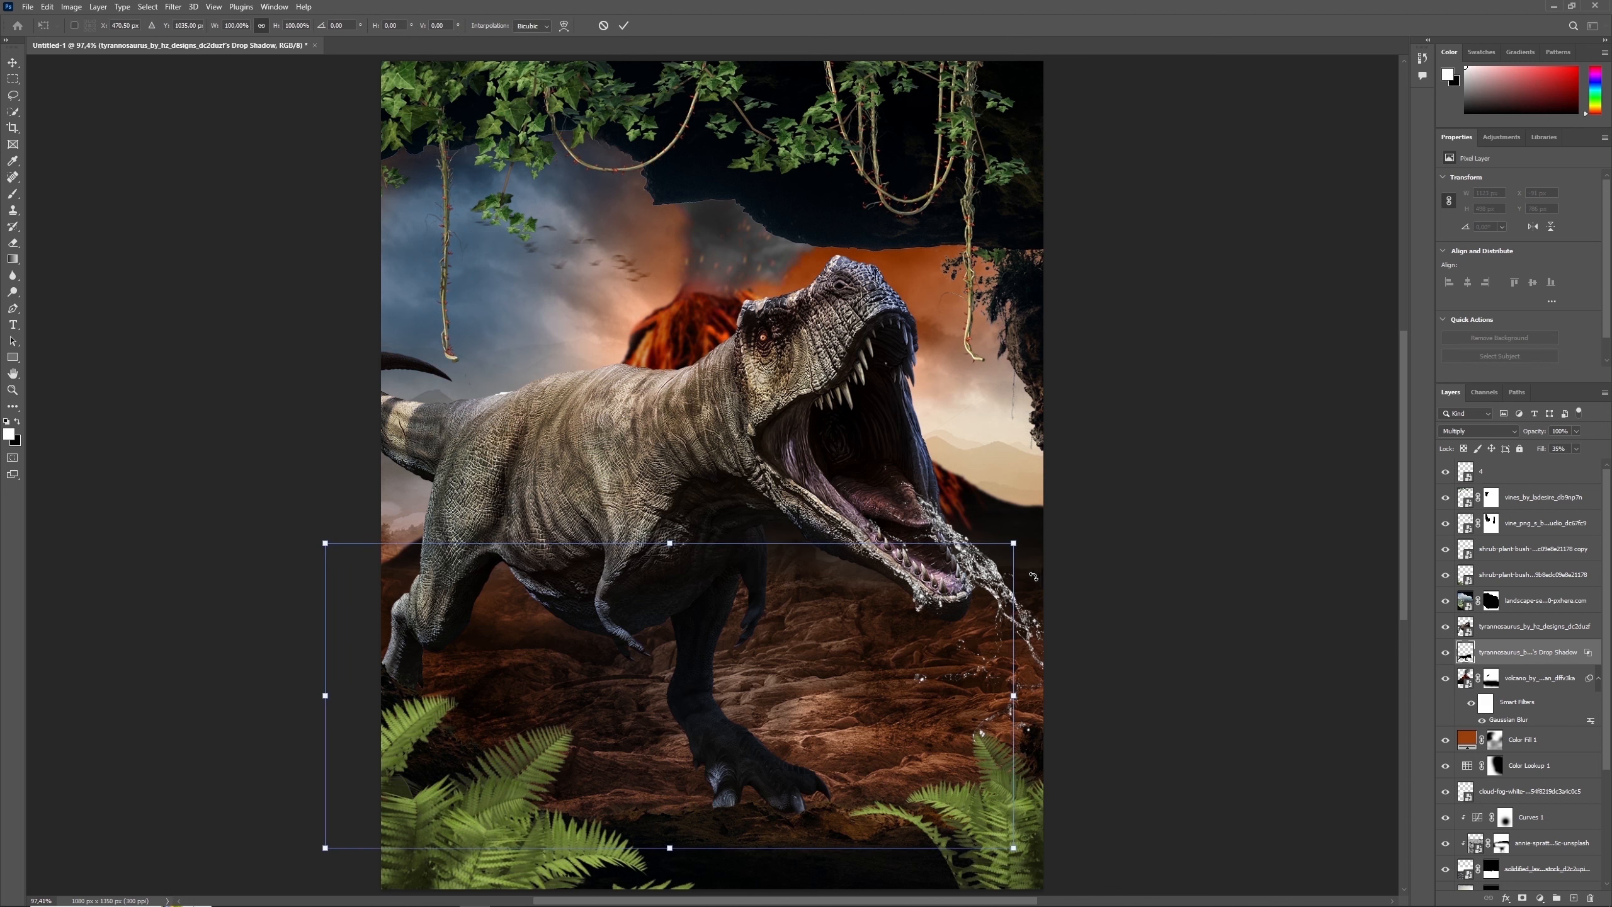
pyautogui.moveTo(670, 544)
pyautogui.mouseDown()
pyautogui.moveTo(666, 589)
pyautogui.moveTo(619, 592)
pyautogui.mouseUp()
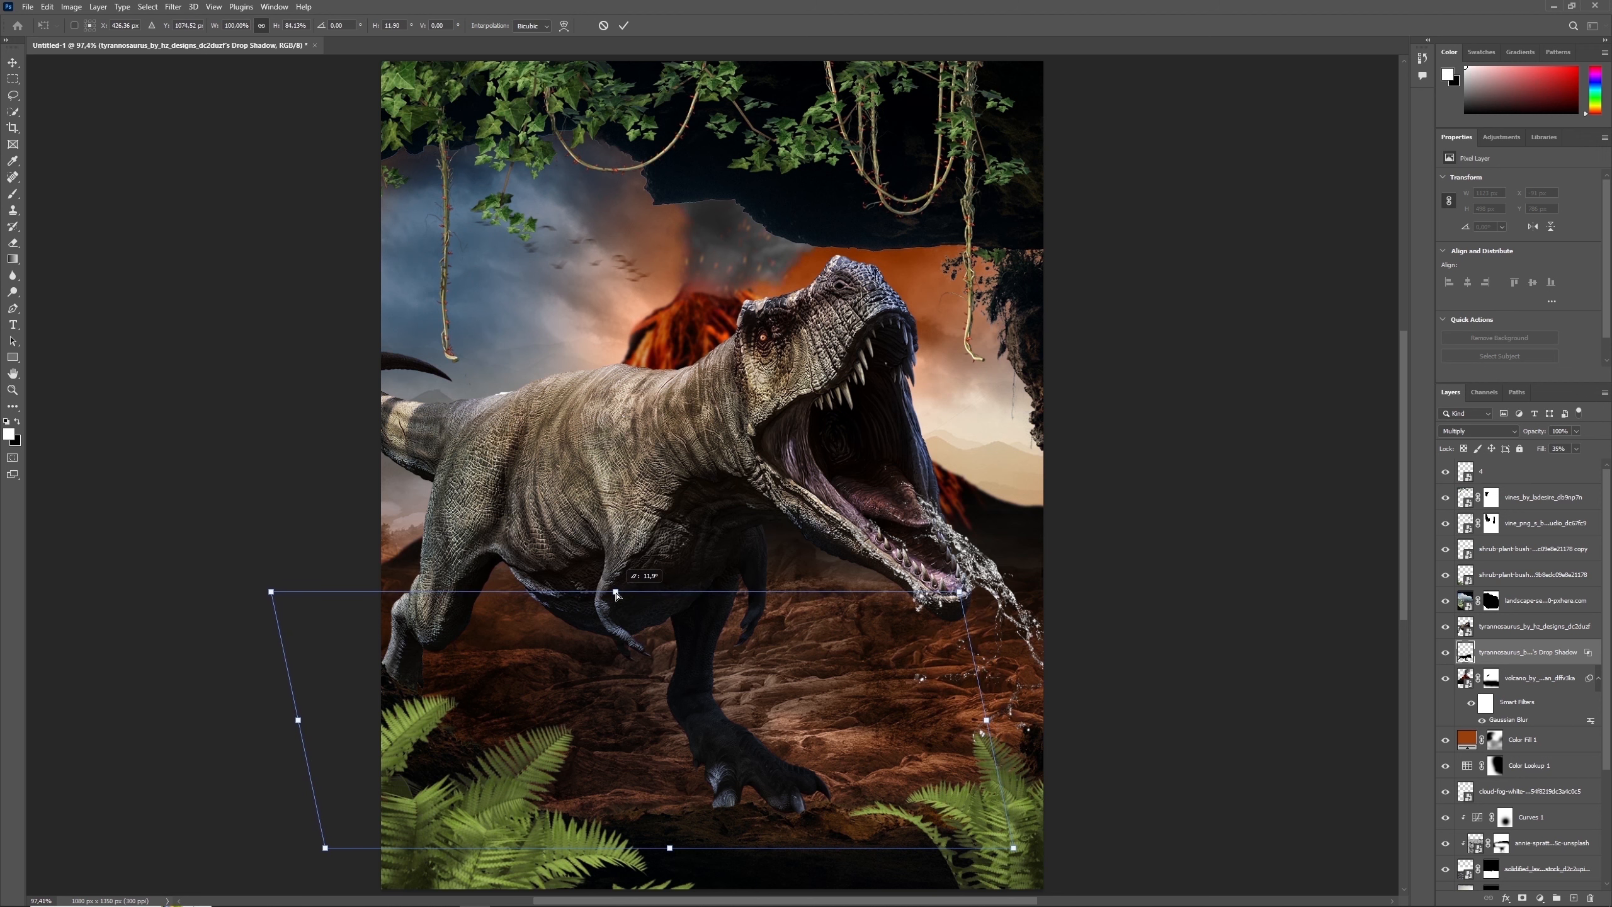
pyautogui.press('Return')
pyautogui.press('b')
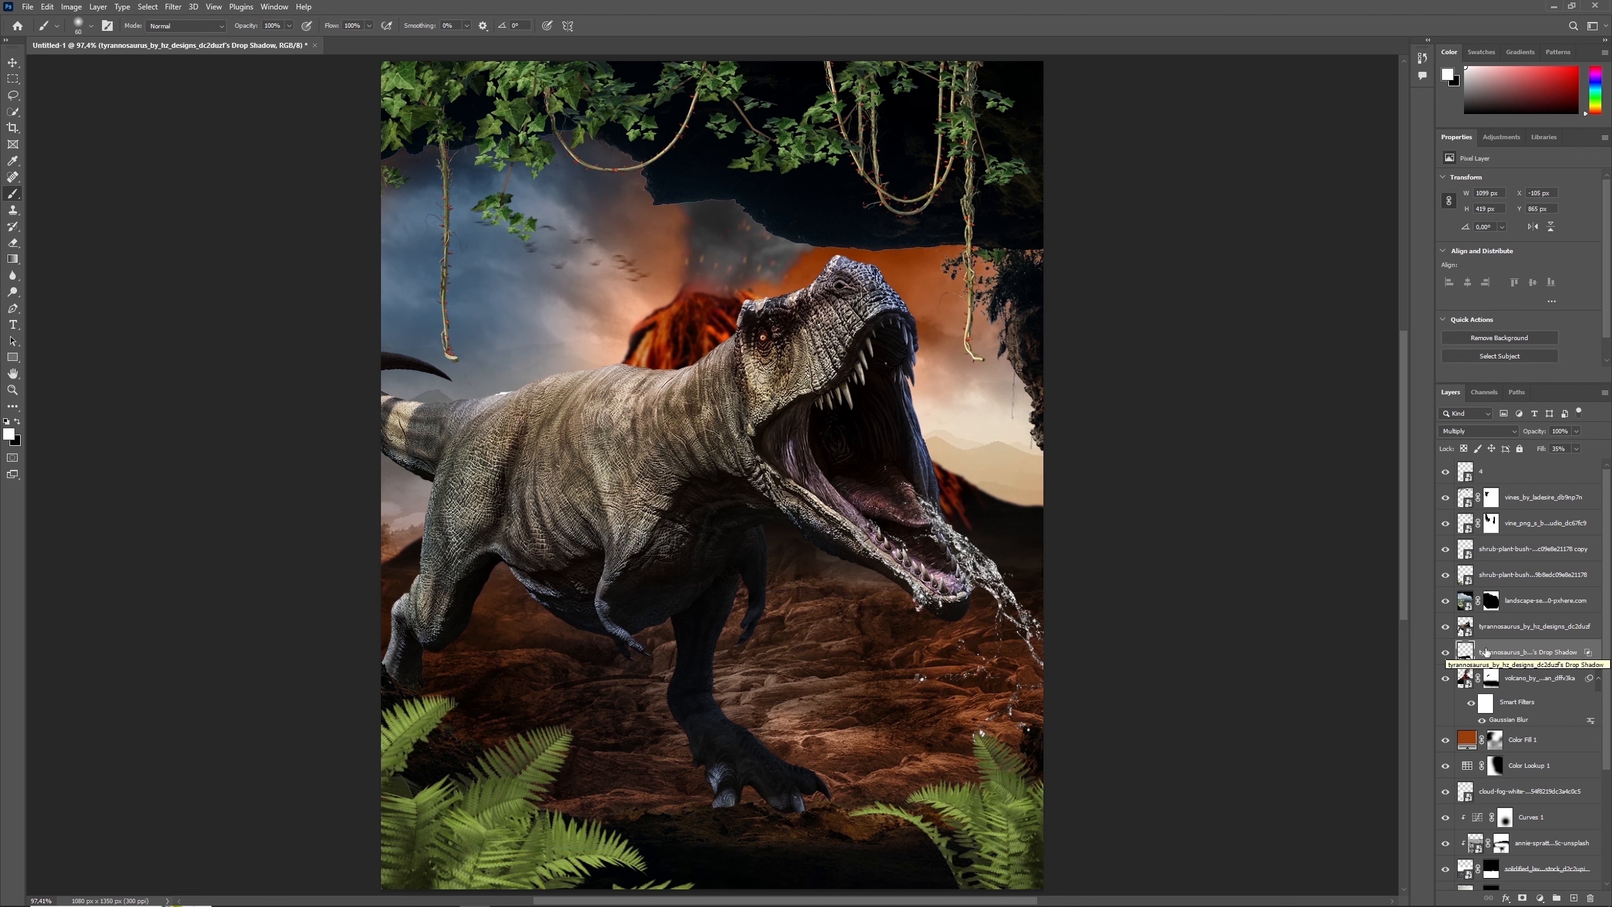
# - Add a new layer beneath the tyrannosaurus, paint a large soft white glow behind its head, and set the layer to Overlay
pyautogui.click(1574, 898)
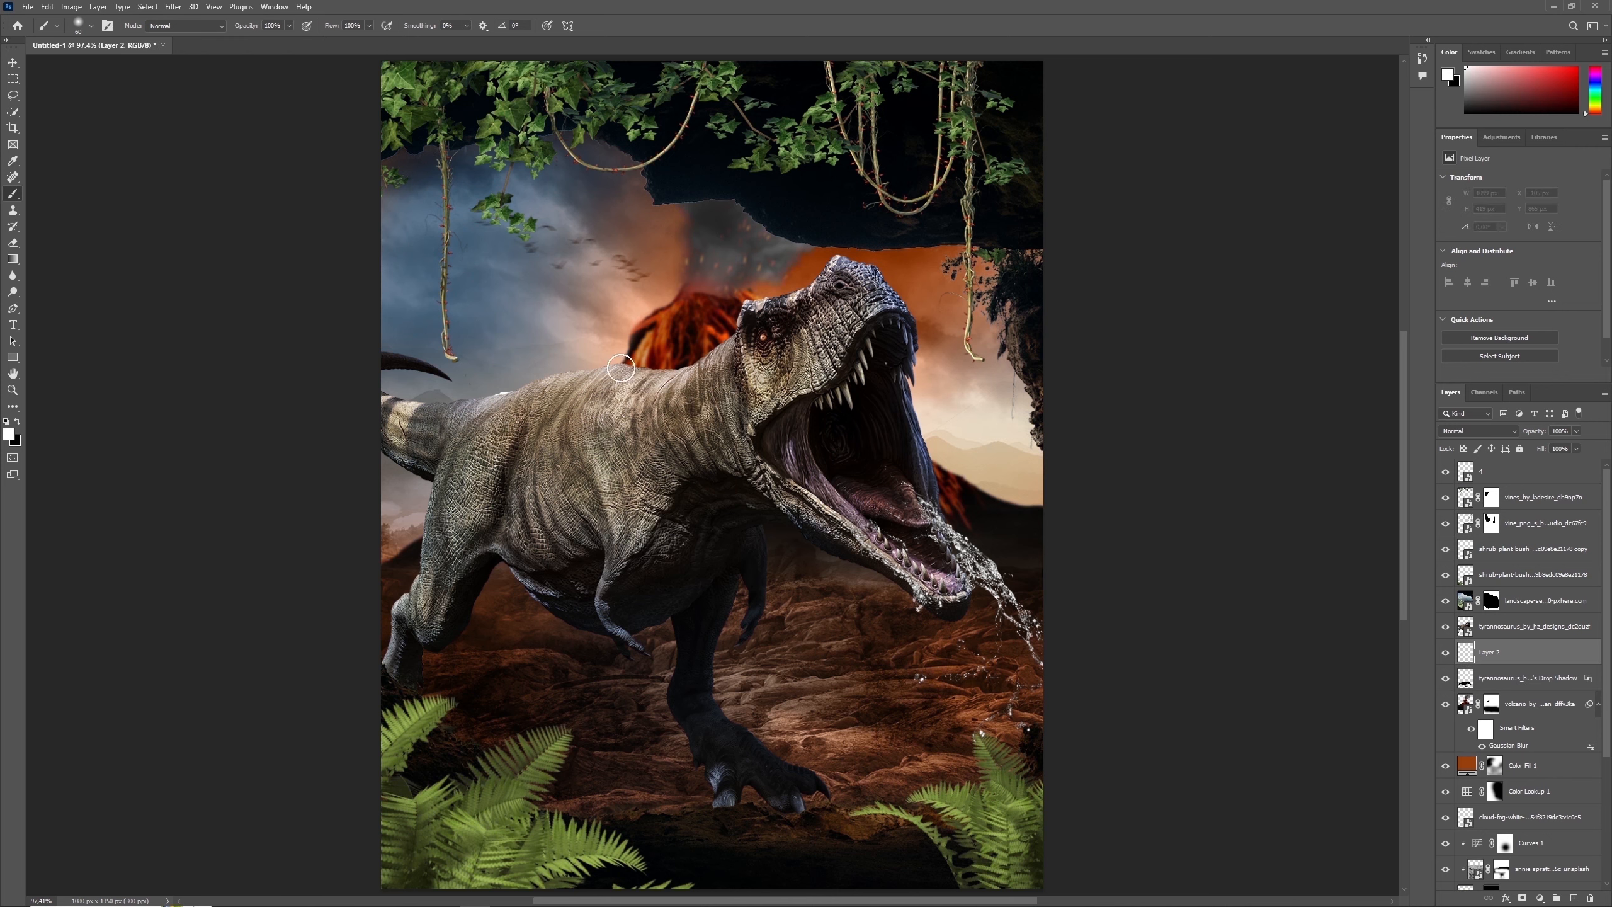
pyautogui.press(']')
pyautogui.press(']')
pyautogui.press(']')
pyautogui.press(']')
pyautogui.press(']')
pyautogui.press(']')
pyautogui.press(']')
pyautogui.press(']')
pyautogui.press(']')
pyautogui.press(']')
pyautogui.press(']')
pyautogui.press(']')
pyautogui.press(']')
pyautogui.press(']')
pyautogui.press(']')
pyautogui.press(']')
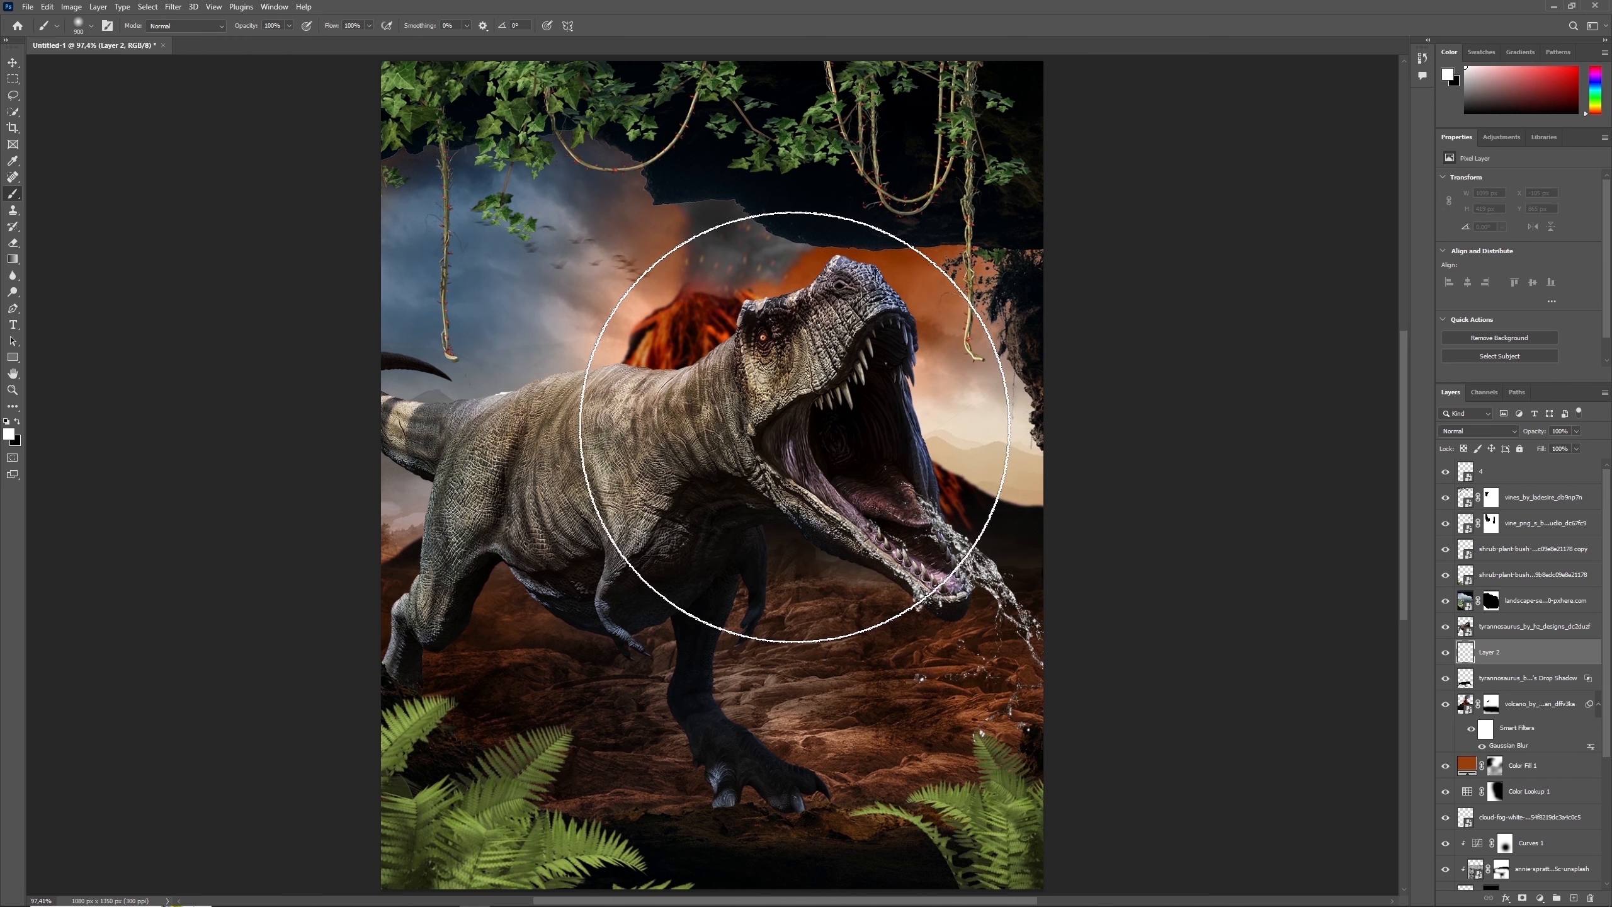
pyautogui.press('[')
pyautogui.press('[')
pyautogui.press(']')
pyautogui.moveTo(865, 403); pyautogui.dragTo(844, 482)
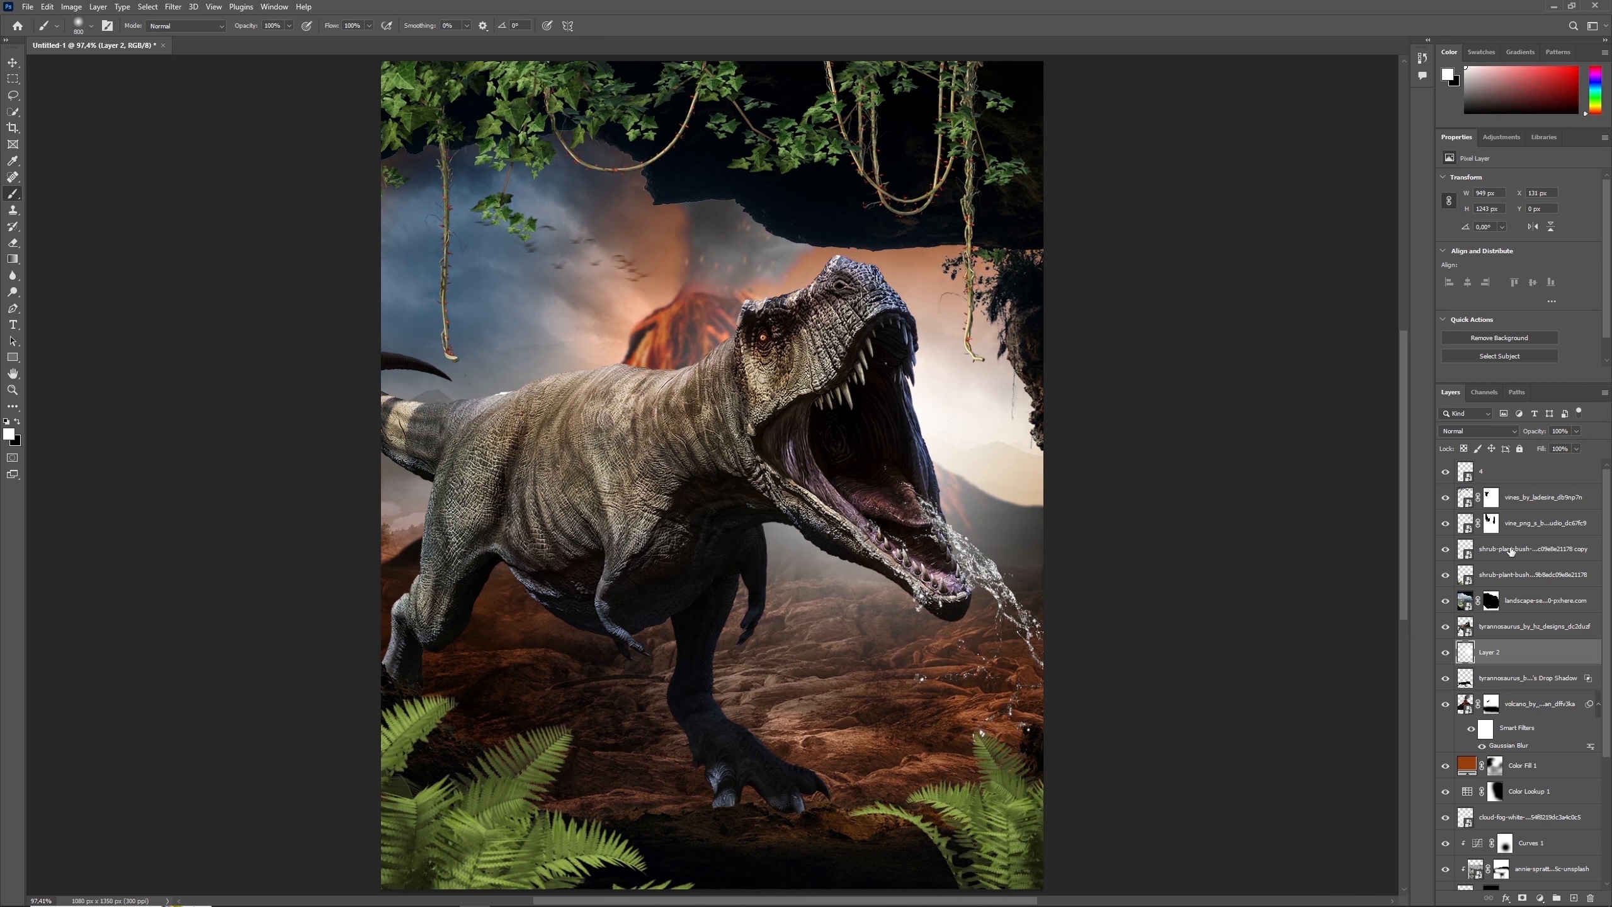
pyautogui.click(1478, 430)
pyautogui.click(1459, 584)
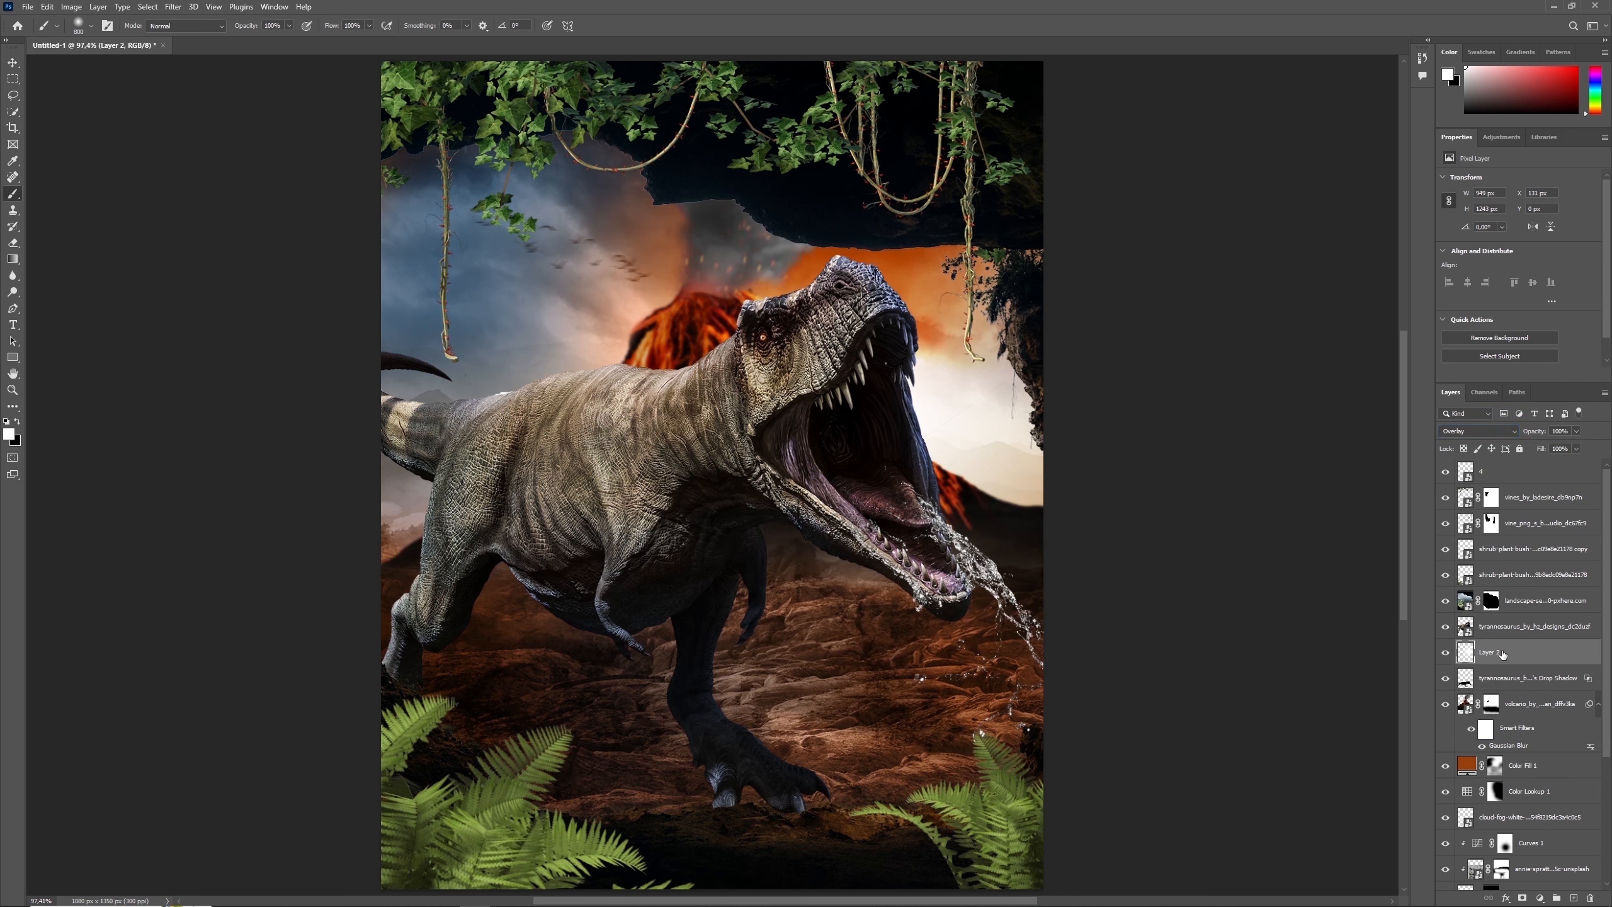
# - Scale the white glow layer down to about 822 × 1076 px, shift it up and to the right, and check its effect
pyautogui.hotkey('ctrl', 't')
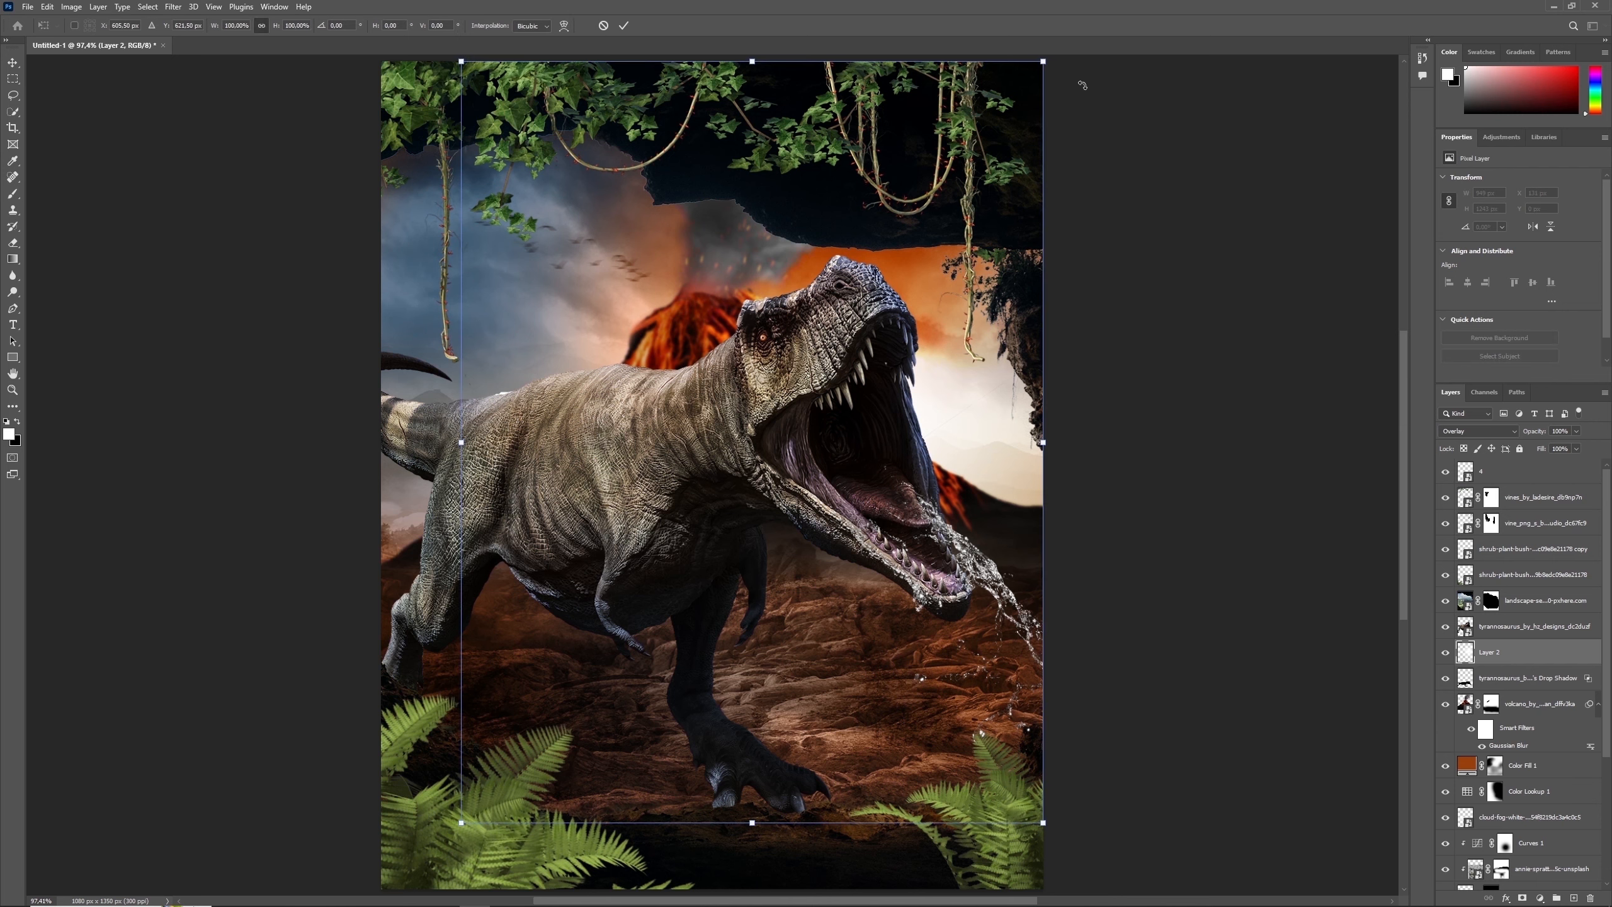
pyautogui.moveTo(1044, 62); pyautogui.dragTo(1004, 112)
pyautogui.moveTo(956, 260); pyautogui.dragTo(1007, 230)
pyautogui.press('Return')
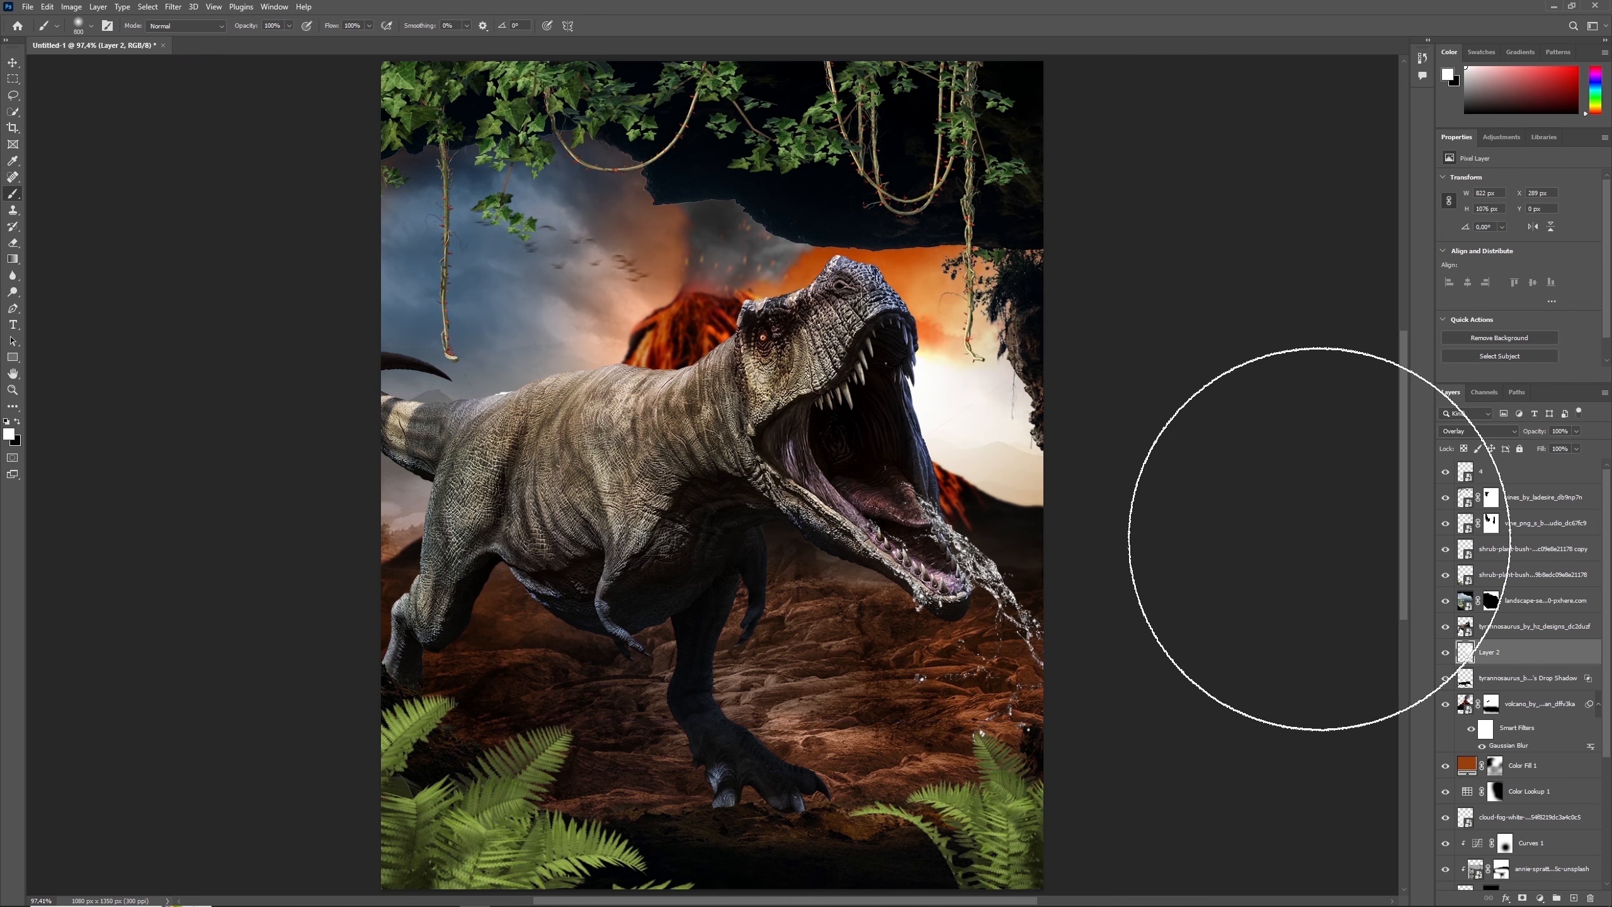
pyautogui.click(1445, 652)
pyautogui.click(1446, 653)
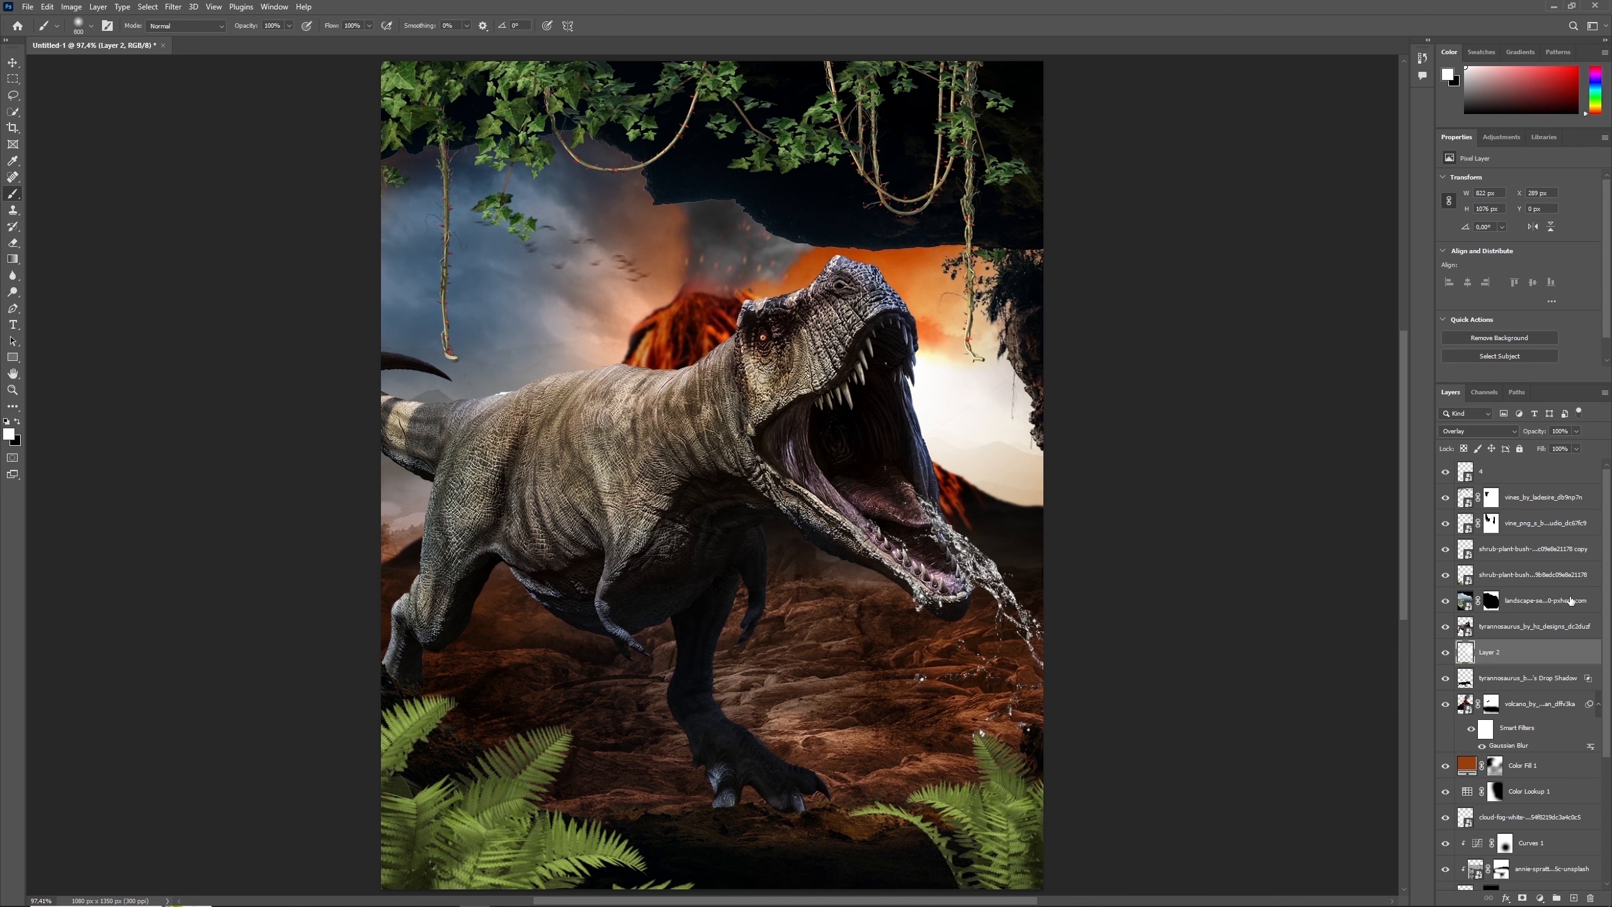
# - Apply a Shadows/Highlights adjustment with its default settings to the tyrannosaurus layer
pyautogui.click(1500, 630)
pyautogui.click(71, 7)
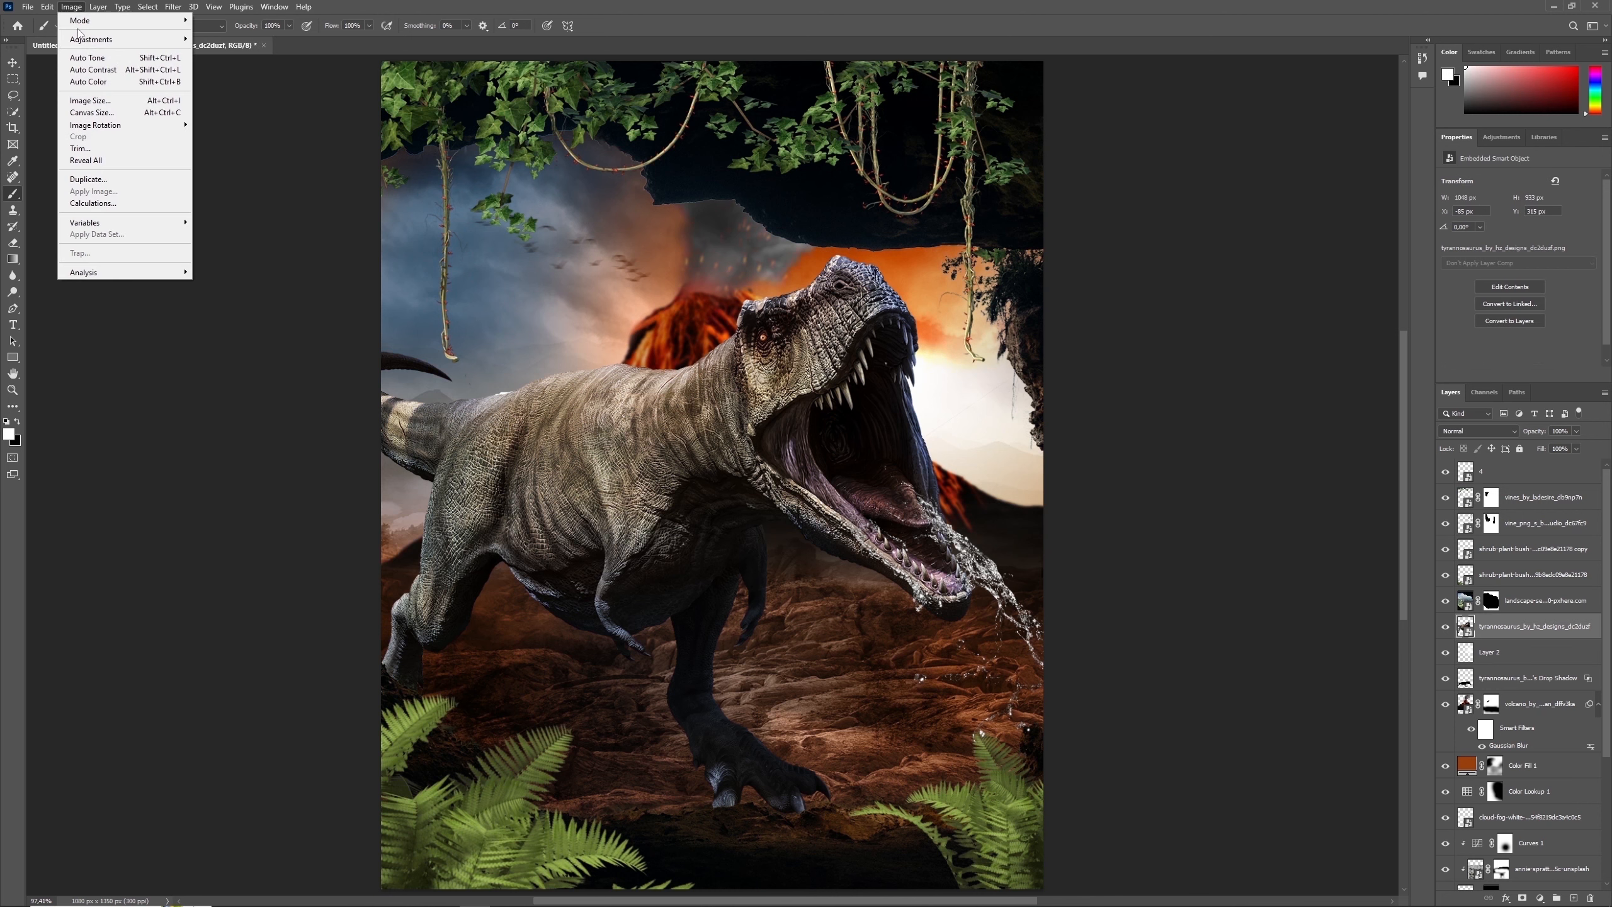
pyautogui.moveTo(114, 40)
pyautogui.click(244, 251)
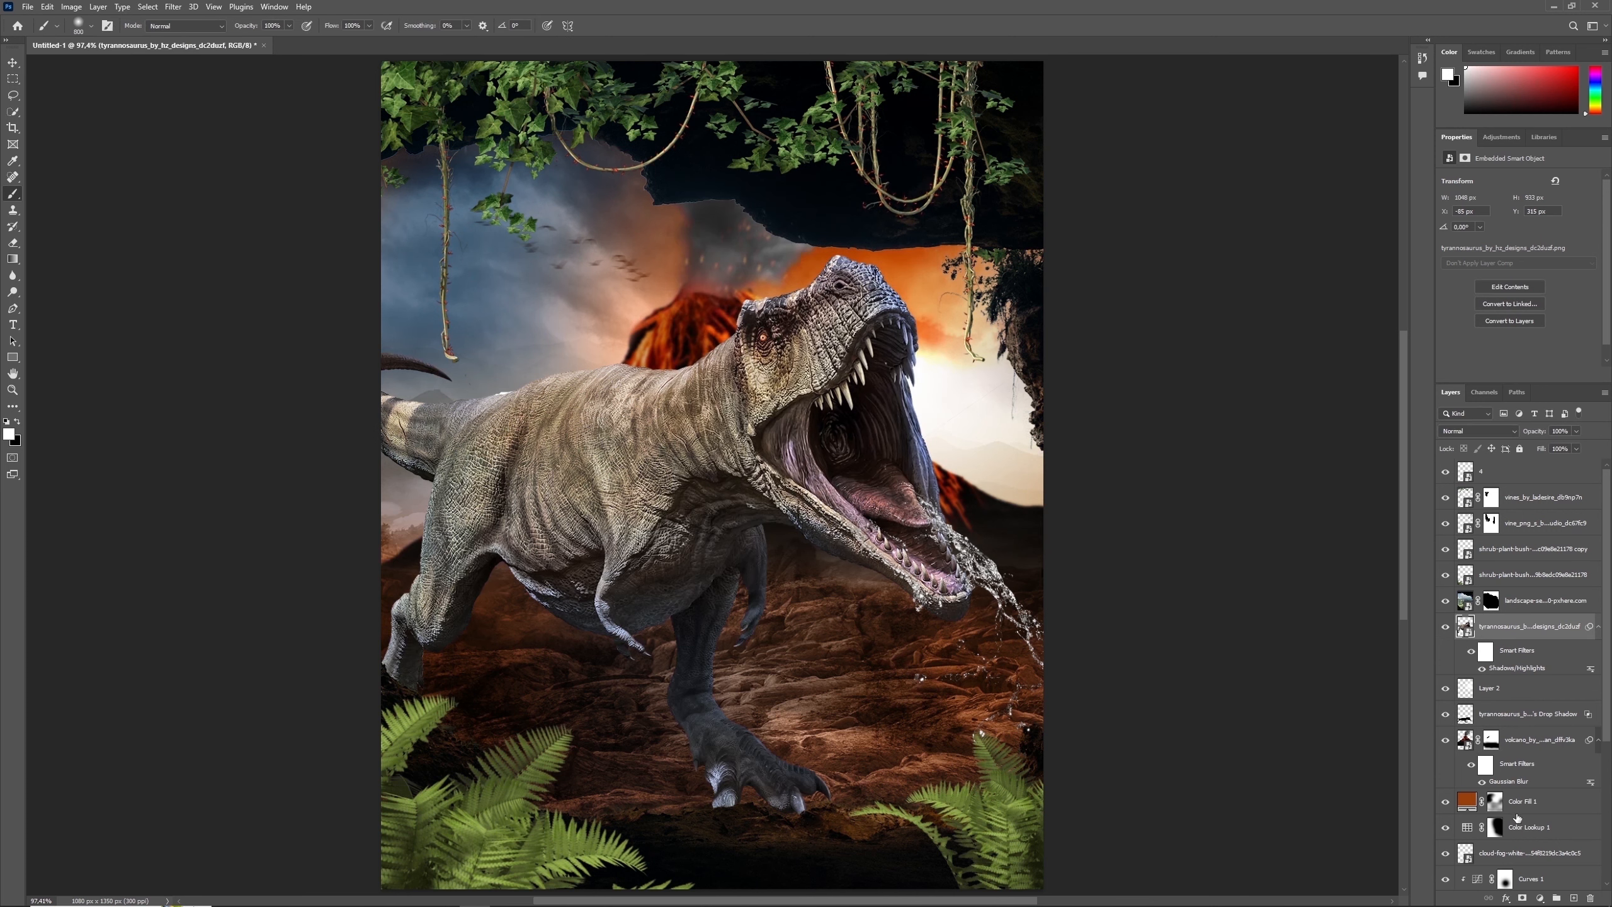
# - Clip a Hue/Saturation adjustment to the tyrannosaurus with hue +11, saturation -31 and lightness -43, and compare the result
pyautogui.click(1540, 898)
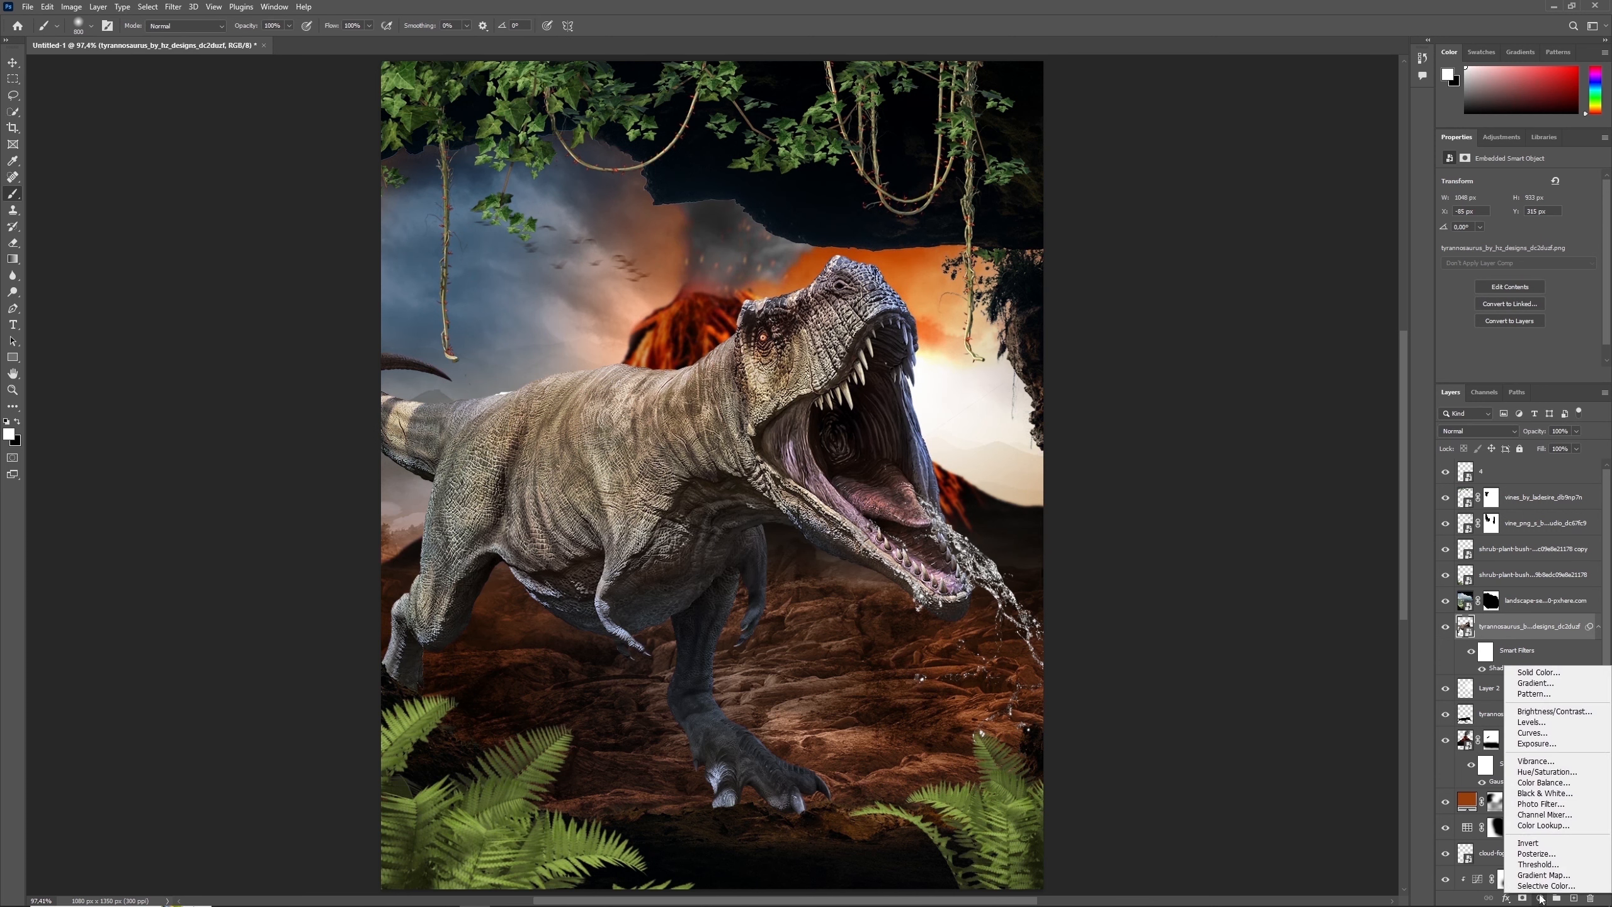
pyautogui.click(1547, 770)
pyautogui.click(1517, 376)
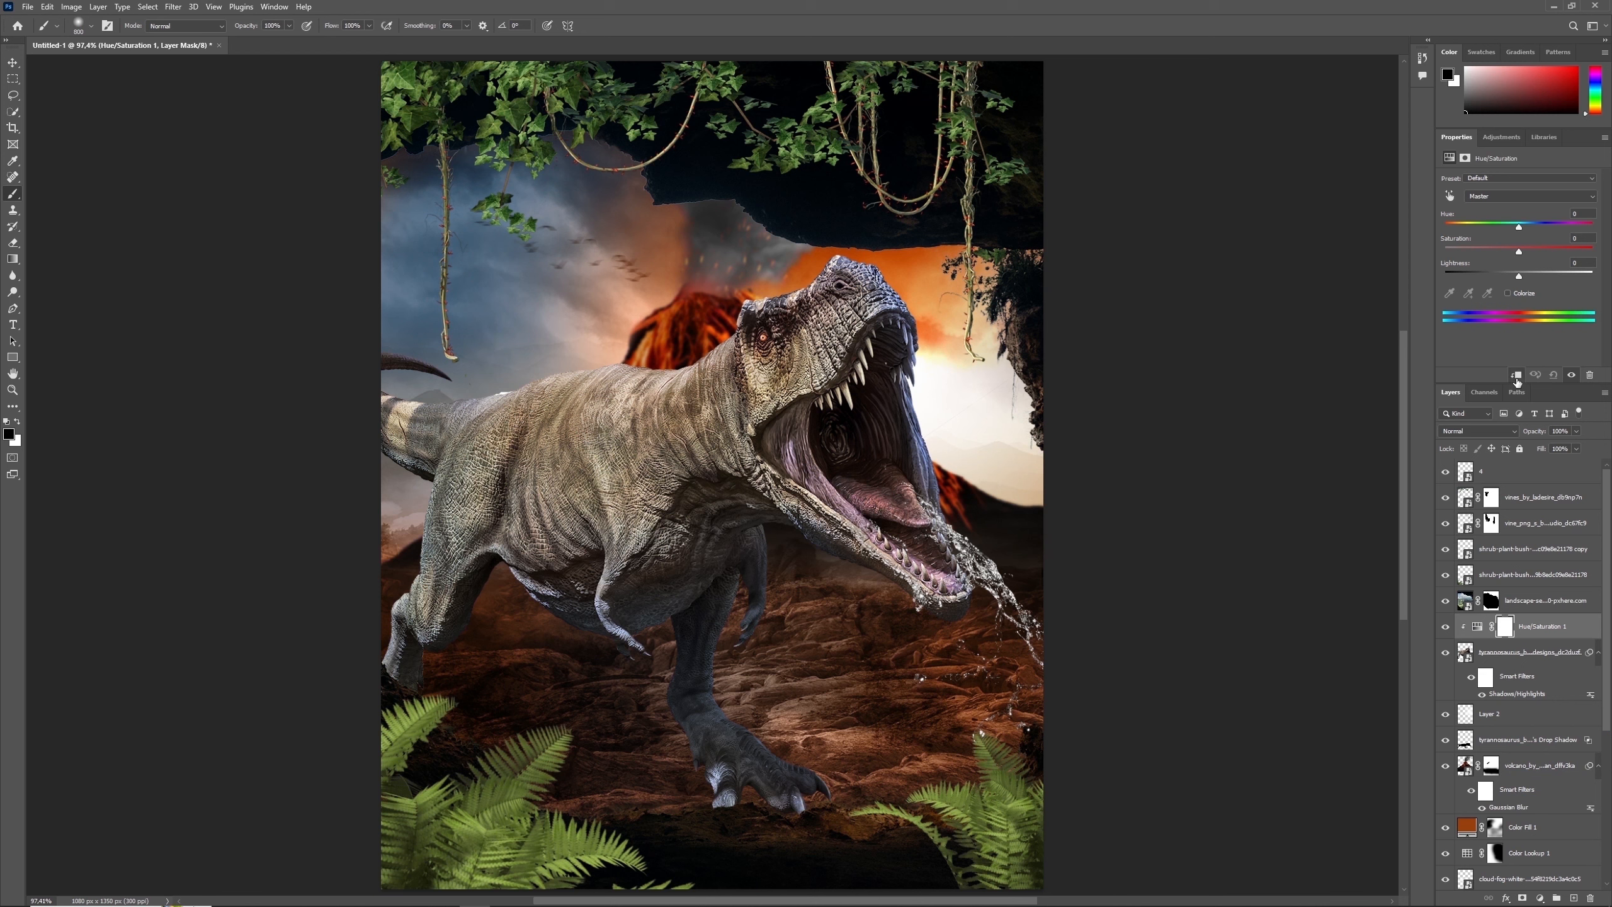
pyautogui.doubleClick(1581, 214)
pyautogui.write('11')
pyautogui.press('Tab')
pyautogui.write('-31')
pyautogui.write('-43')
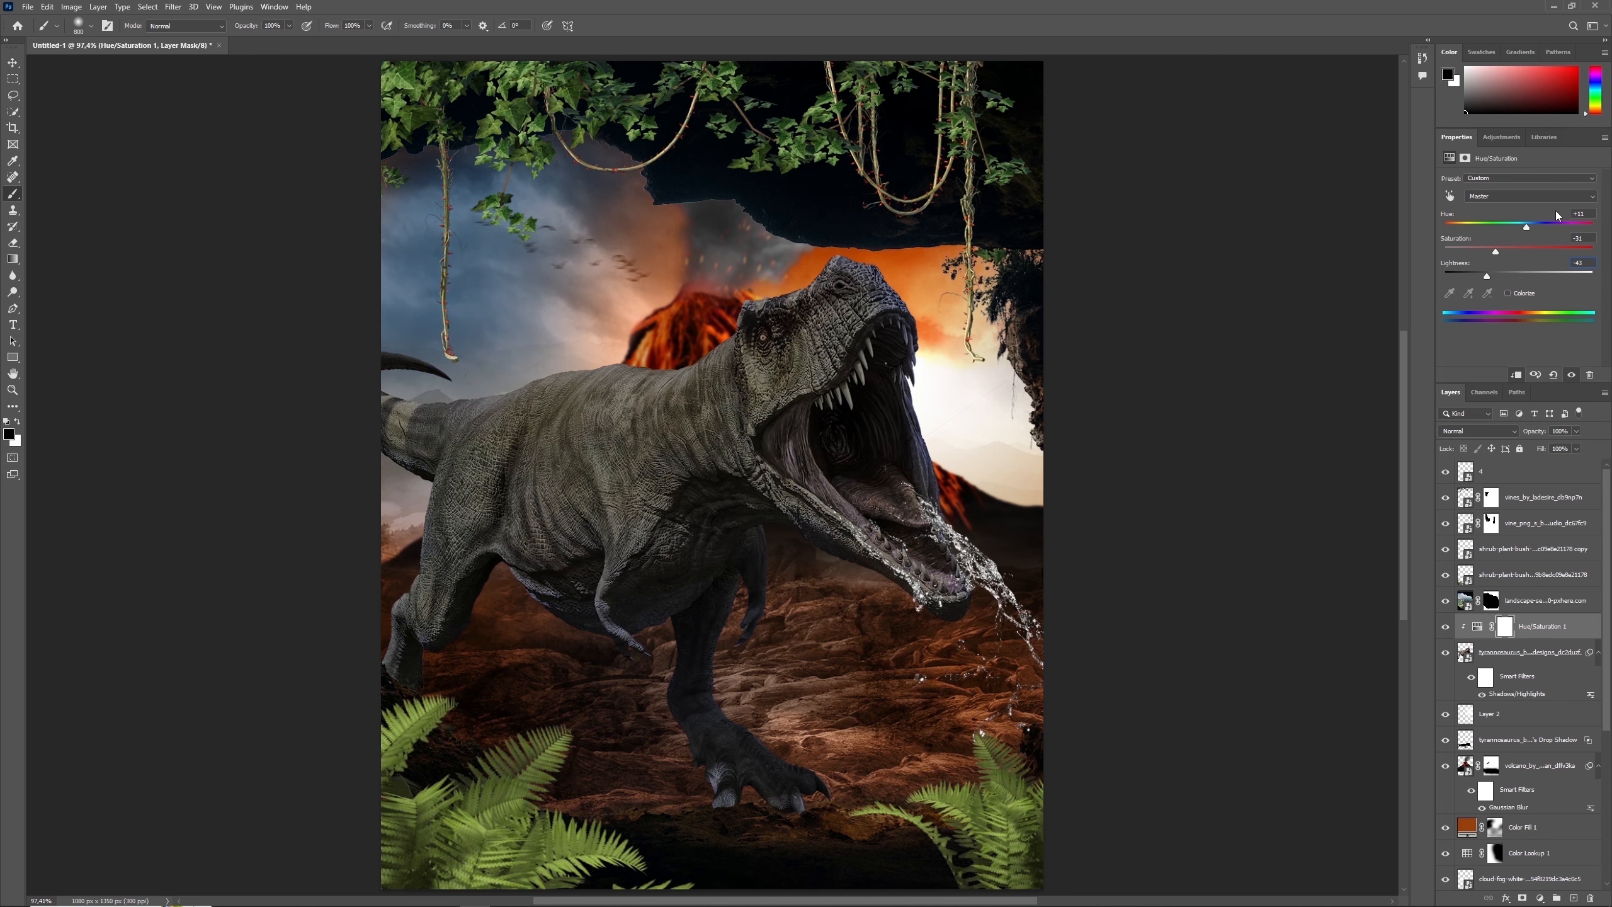
pyautogui.click(1445, 626)
pyautogui.click(1446, 626)
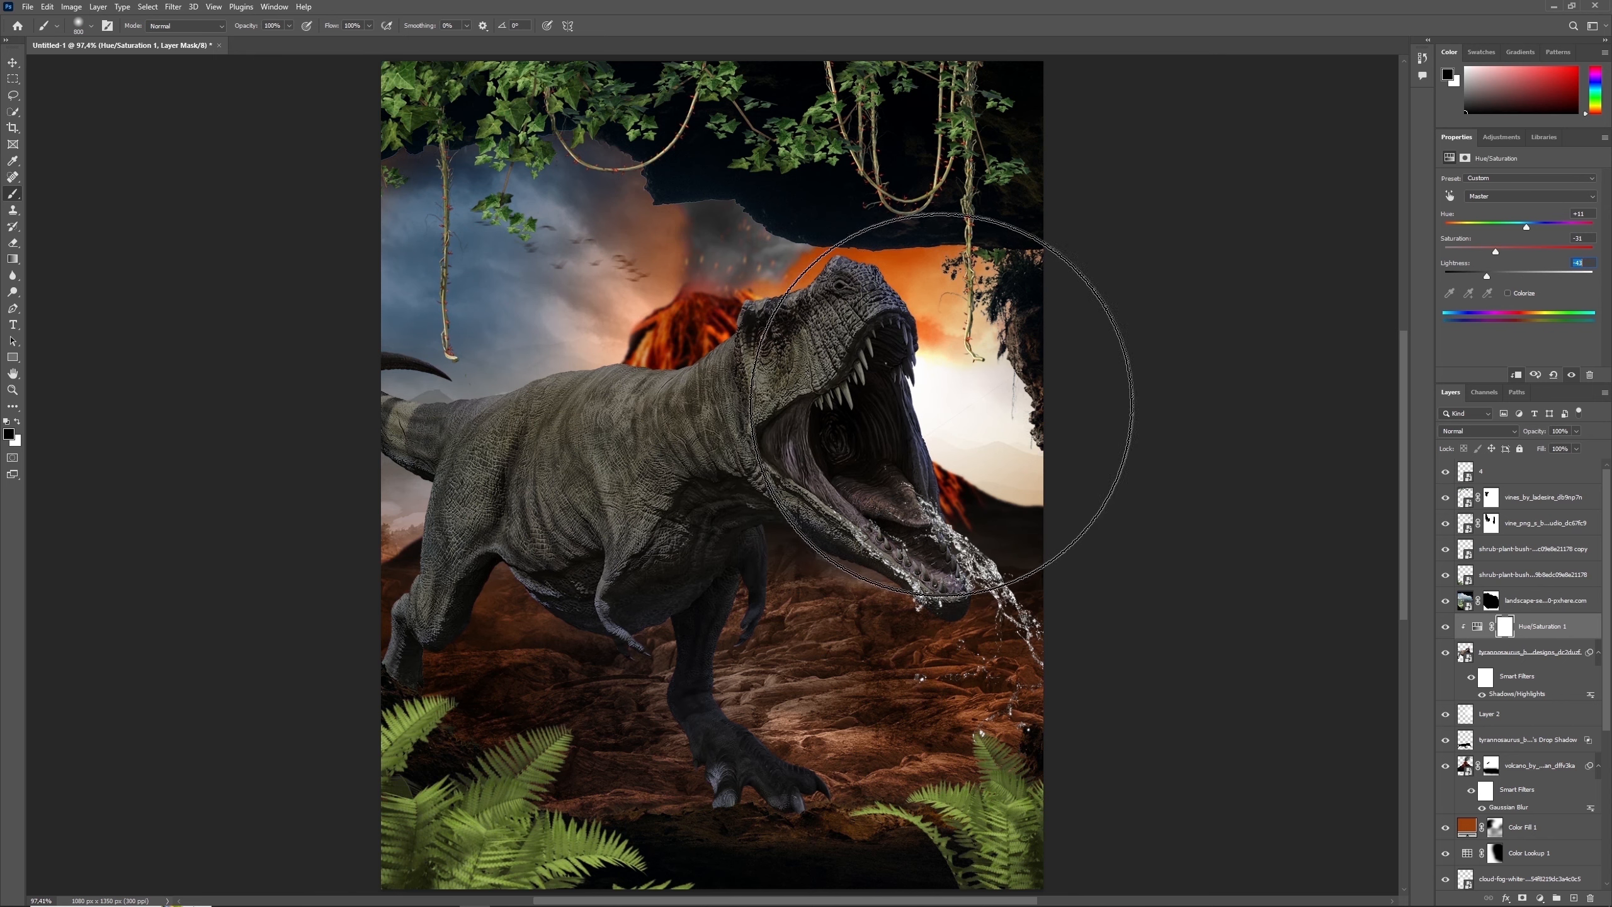
# - Paint black on the Hue/Saturation mask over the tyrannosaurus's head and open mouth with a soft brush to remove the darkening there
pyautogui.press('[')
pyautogui.press('[')
pyautogui.press('[')
pyautogui.press('[')
pyautogui.press('[')
pyautogui.press('[')
pyautogui.press('[')
pyautogui.press('[')
pyautogui.press('[')
pyautogui.press('[')
pyautogui.press(']')
pyautogui.press(']')
pyautogui.press(']')
pyautogui.press(']')
pyautogui.press(']')
pyautogui.press(']')
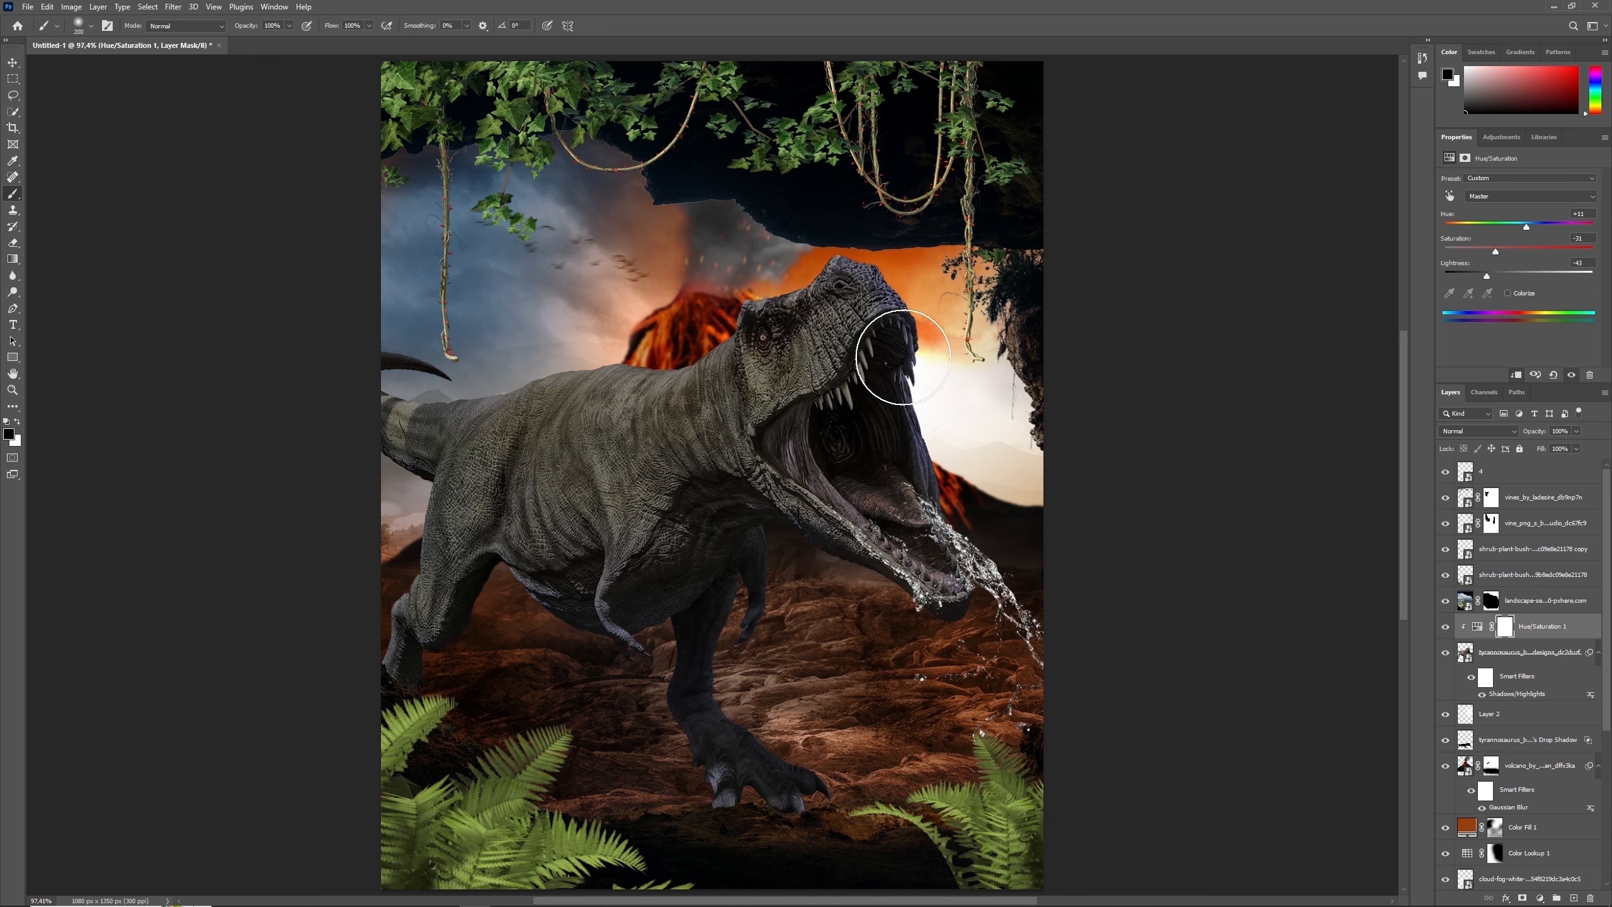
pyautogui.moveTo(868, 311)
pyautogui.mouseDown()
pyautogui.moveTo(801, 344)
pyautogui.moveTo(857, 450)
pyautogui.moveTo(961, 575)
pyautogui.moveTo(878, 531)
pyautogui.mouseUp()
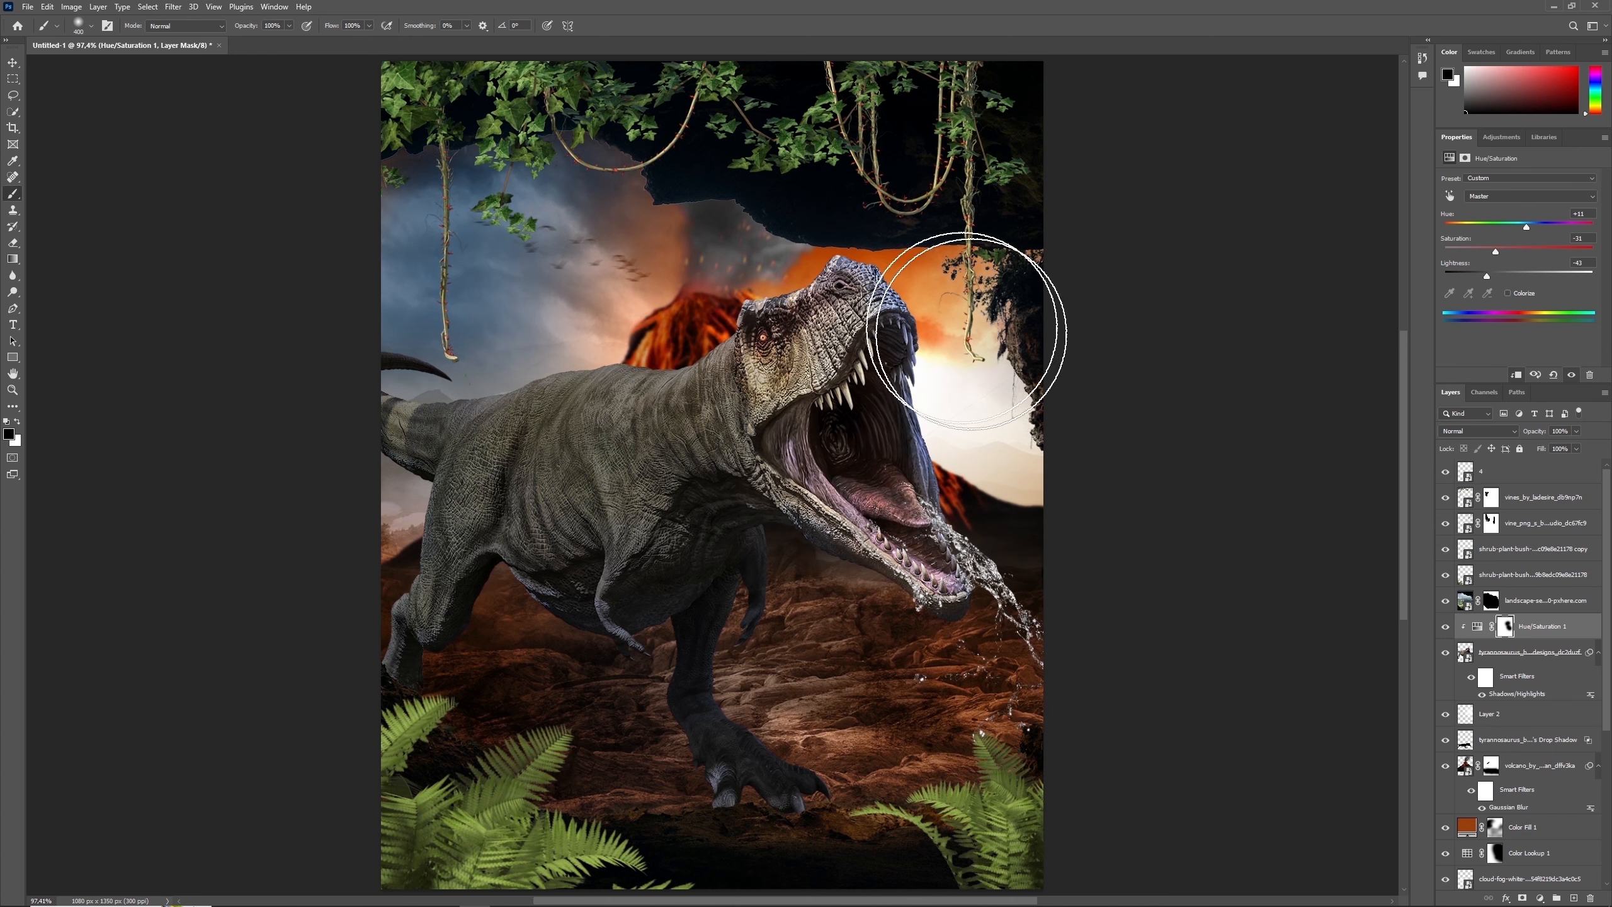
pyautogui.press('[')
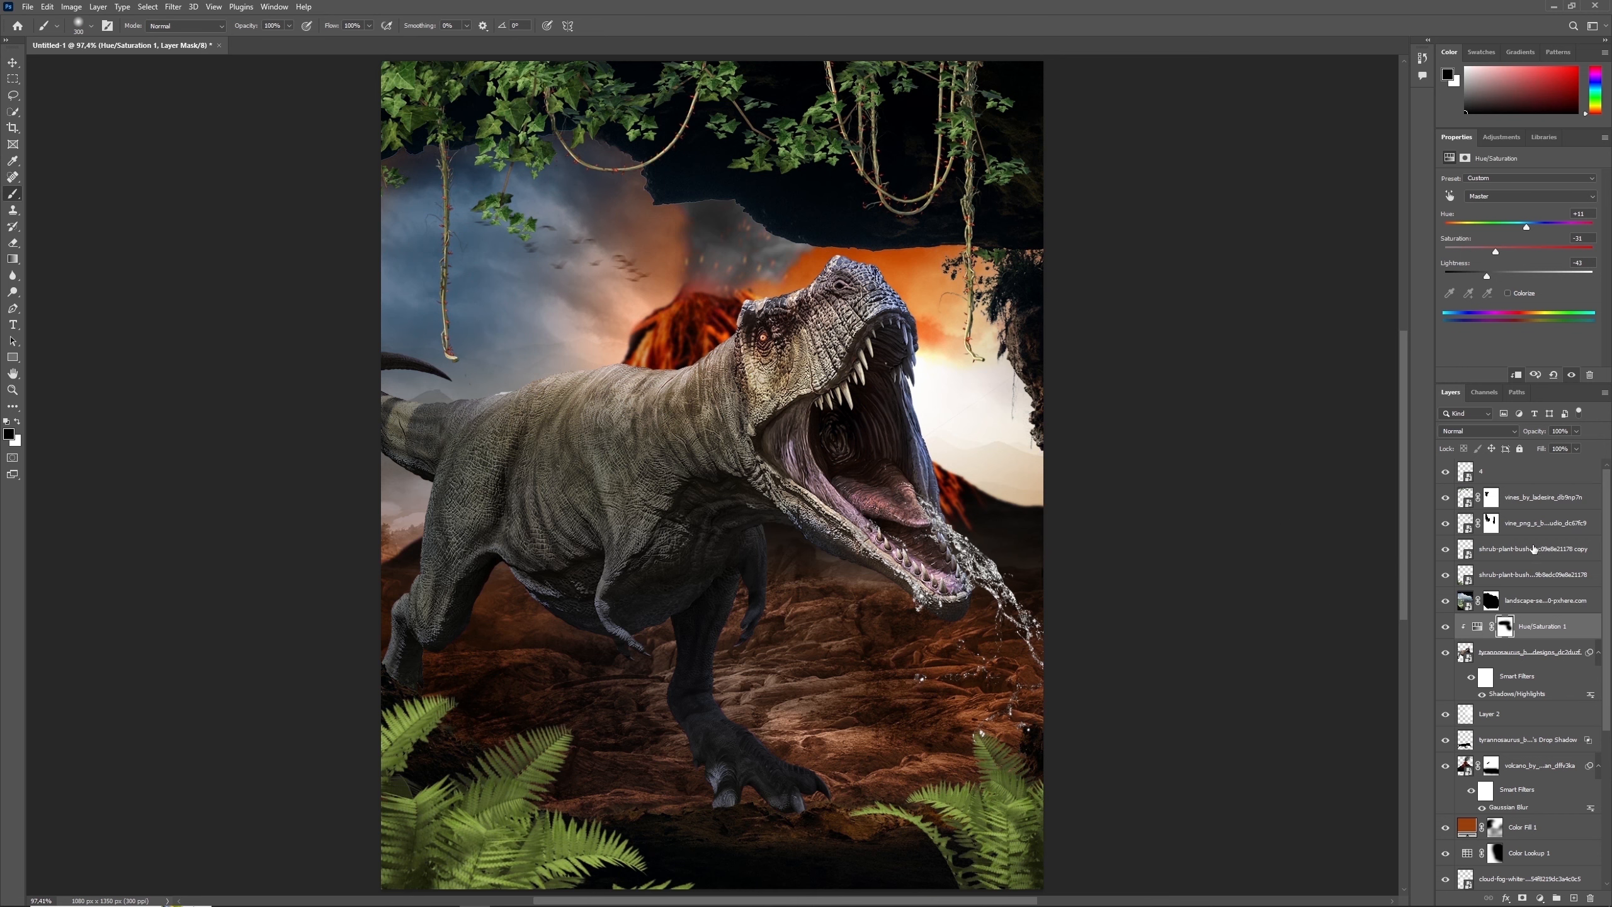
# - Scale the water splash layer down slightly and align it with the tip of the tyrannosaurus's lower jaw
pyautogui.click(1523, 471)
pyautogui.hotkey('ctrl', 't')
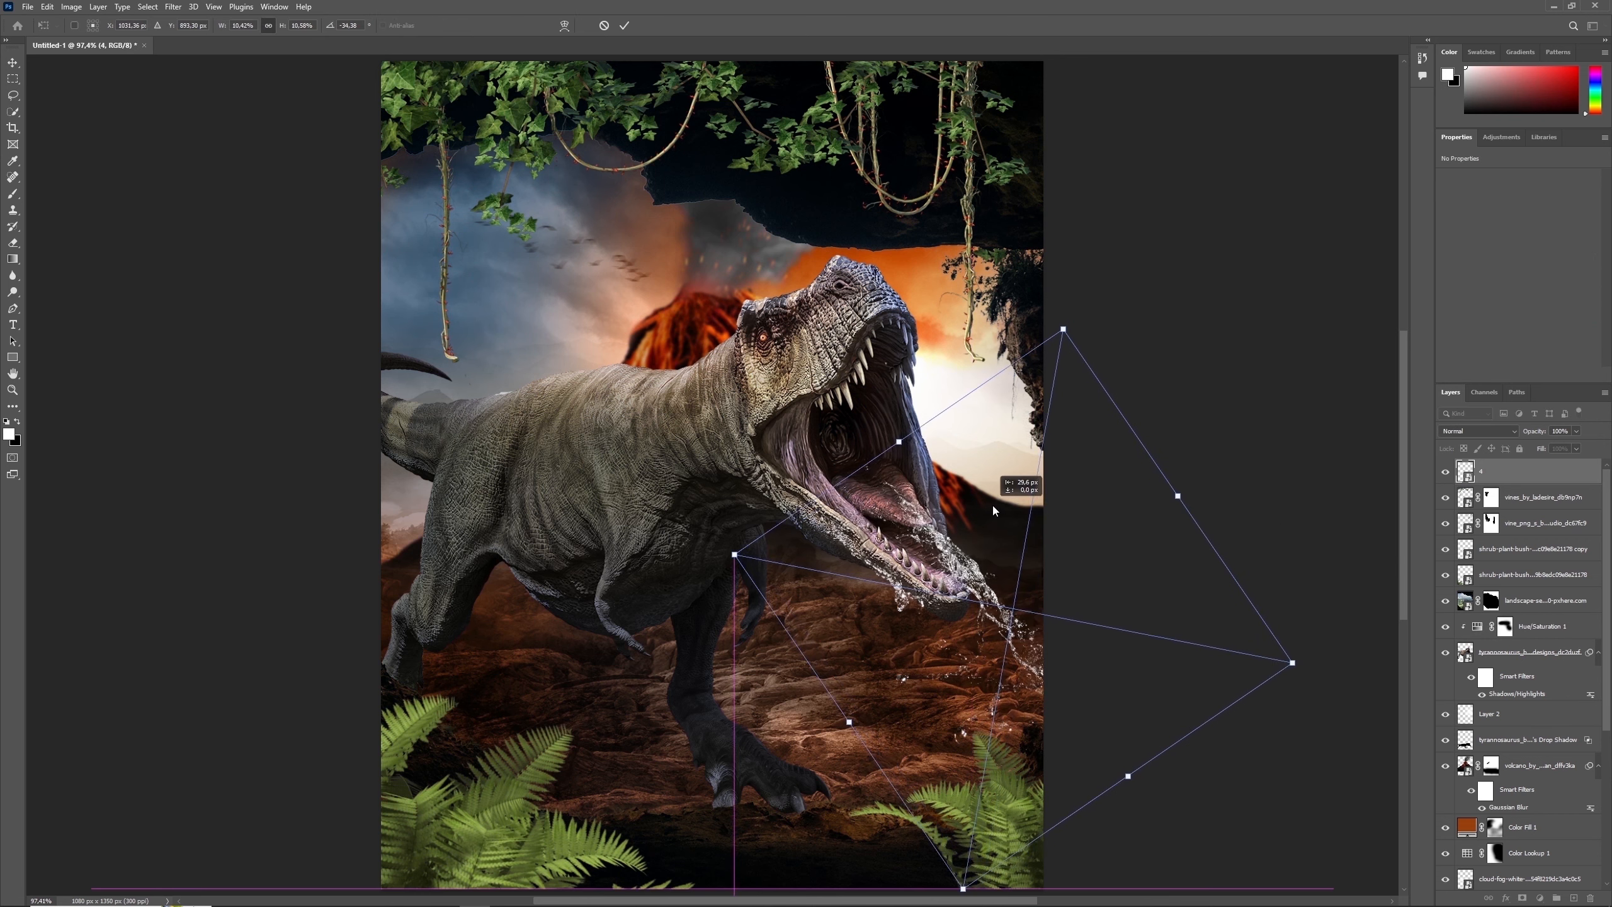
pyautogui.moveTo(993, 504); pyautogui.dragTo(1000, 501)
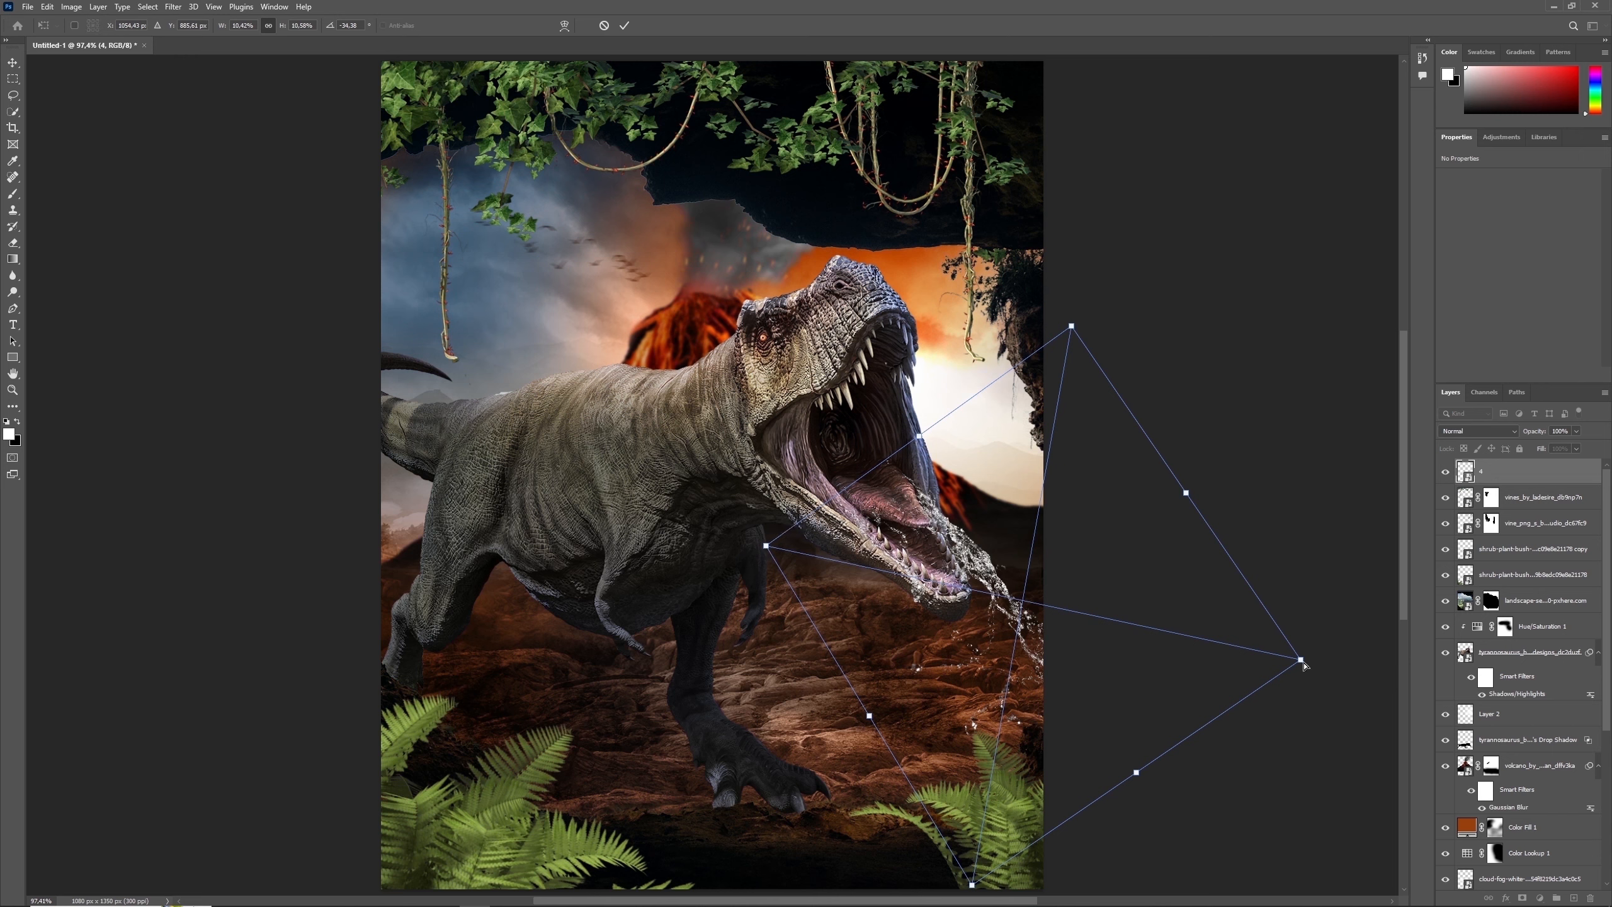
pyautogui.moveTo(1303, 663); pyautogui.dragTo(1249, 652)
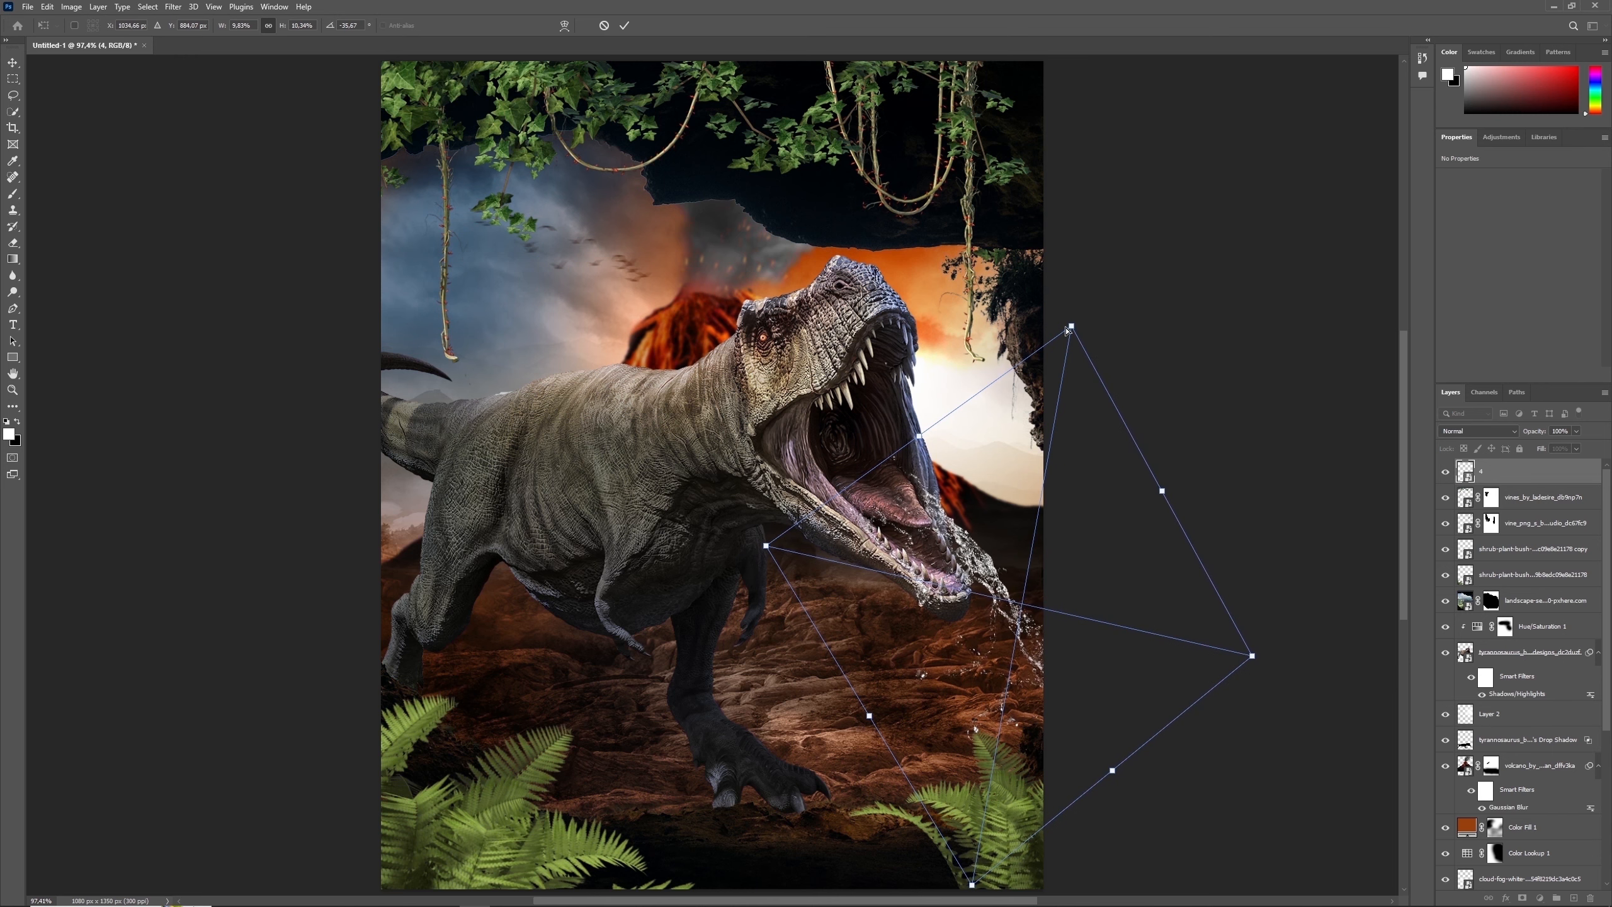
pyautogui.moveTo(1070, 327); pyautogui.dragTo(1055, 342)
pyautogui.press('Return')
pyautogui.press('b')
# - Add a new layer above the Hue/Saturation adjustment and paint soft black across the ground around the tyrannosaurus's foot
pyautogui.click(1524, 654)
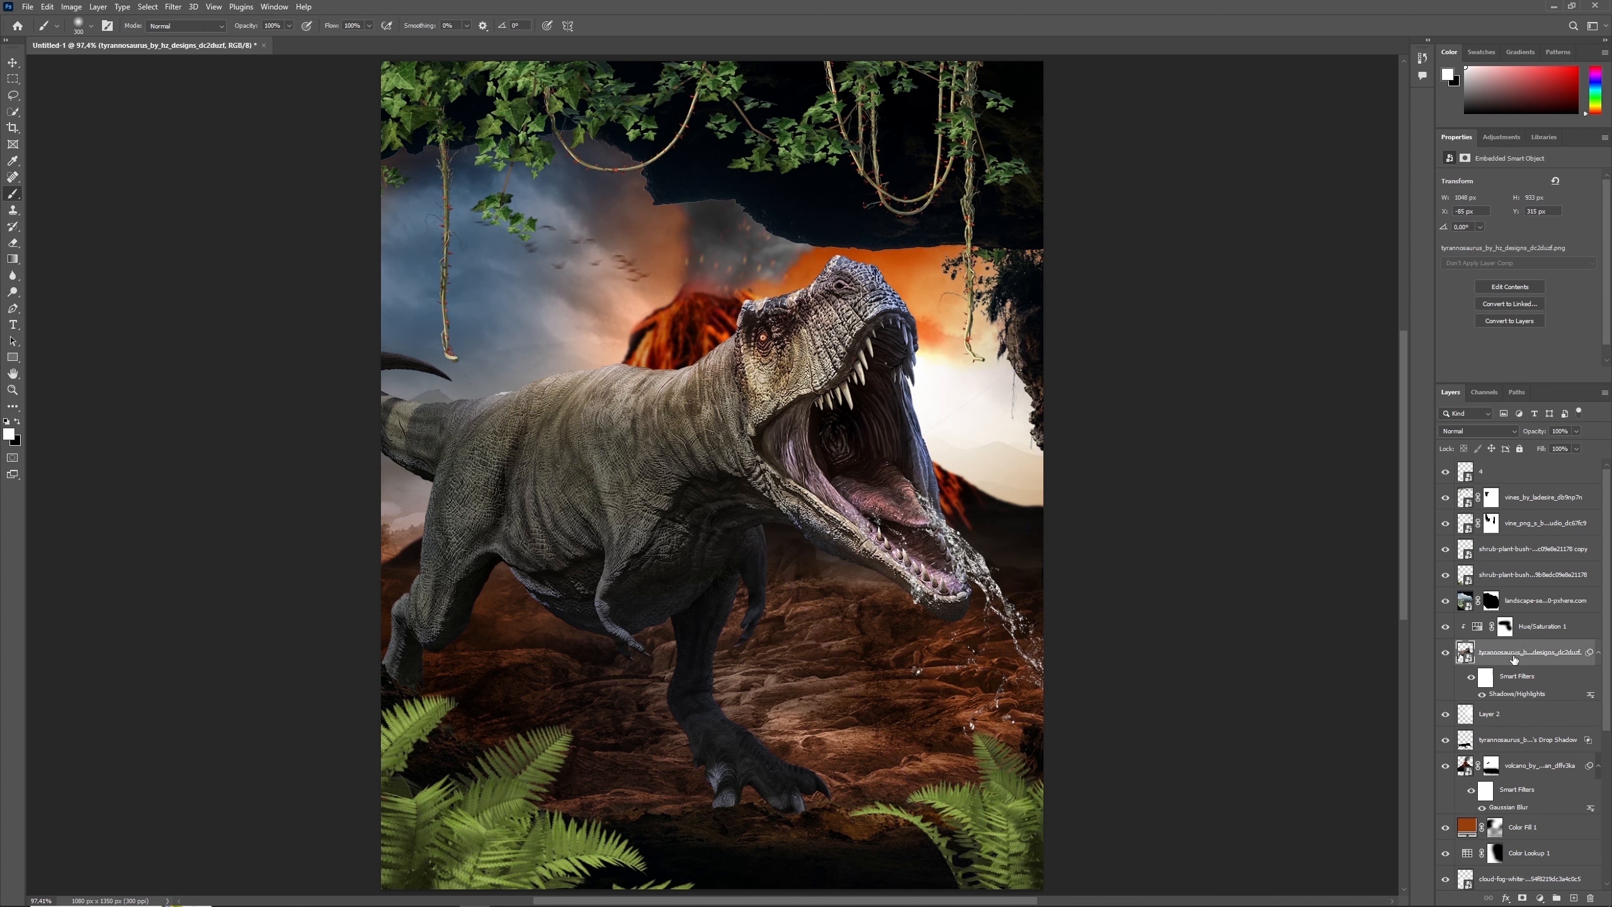
pyautogui.click(1540, 627)
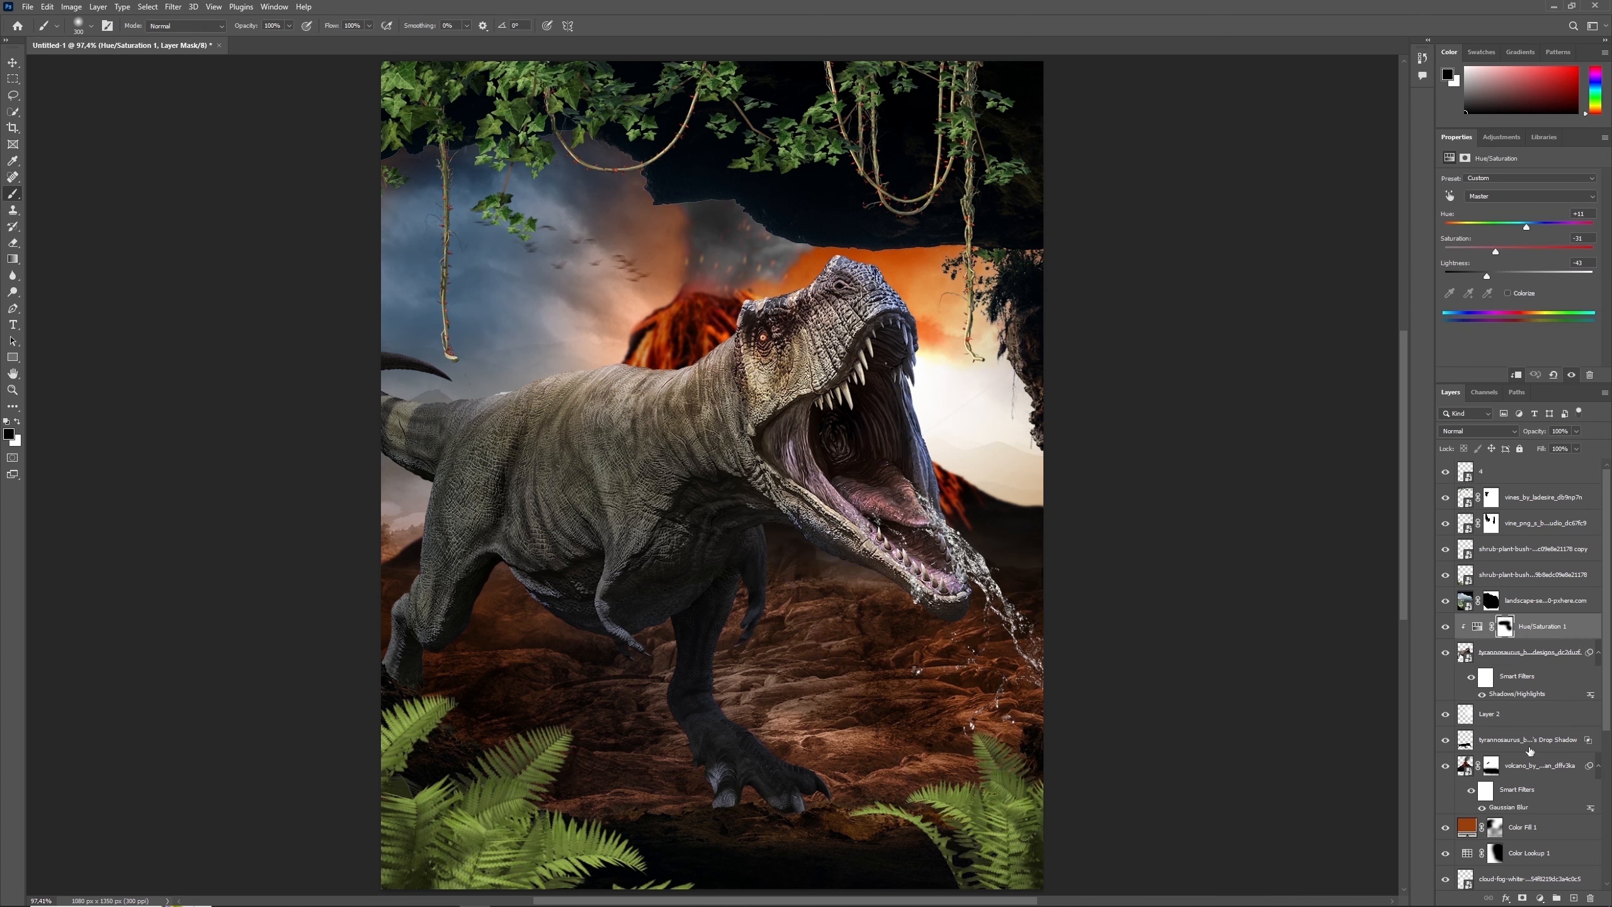
pyautogui.click(1575, 898)
pyautogui.press('[')
pyautogui.press('[')
pyautogui.press('[')
pyautogui.press('[')
pyautogui.press('[')
pyautogui.press('[')
pyautogui.press('[')
pyautogui.press('[')
pyautogui.press('[')
pyautogui.press('[')
pyautogui.press('[')
pyautogui.press('x')
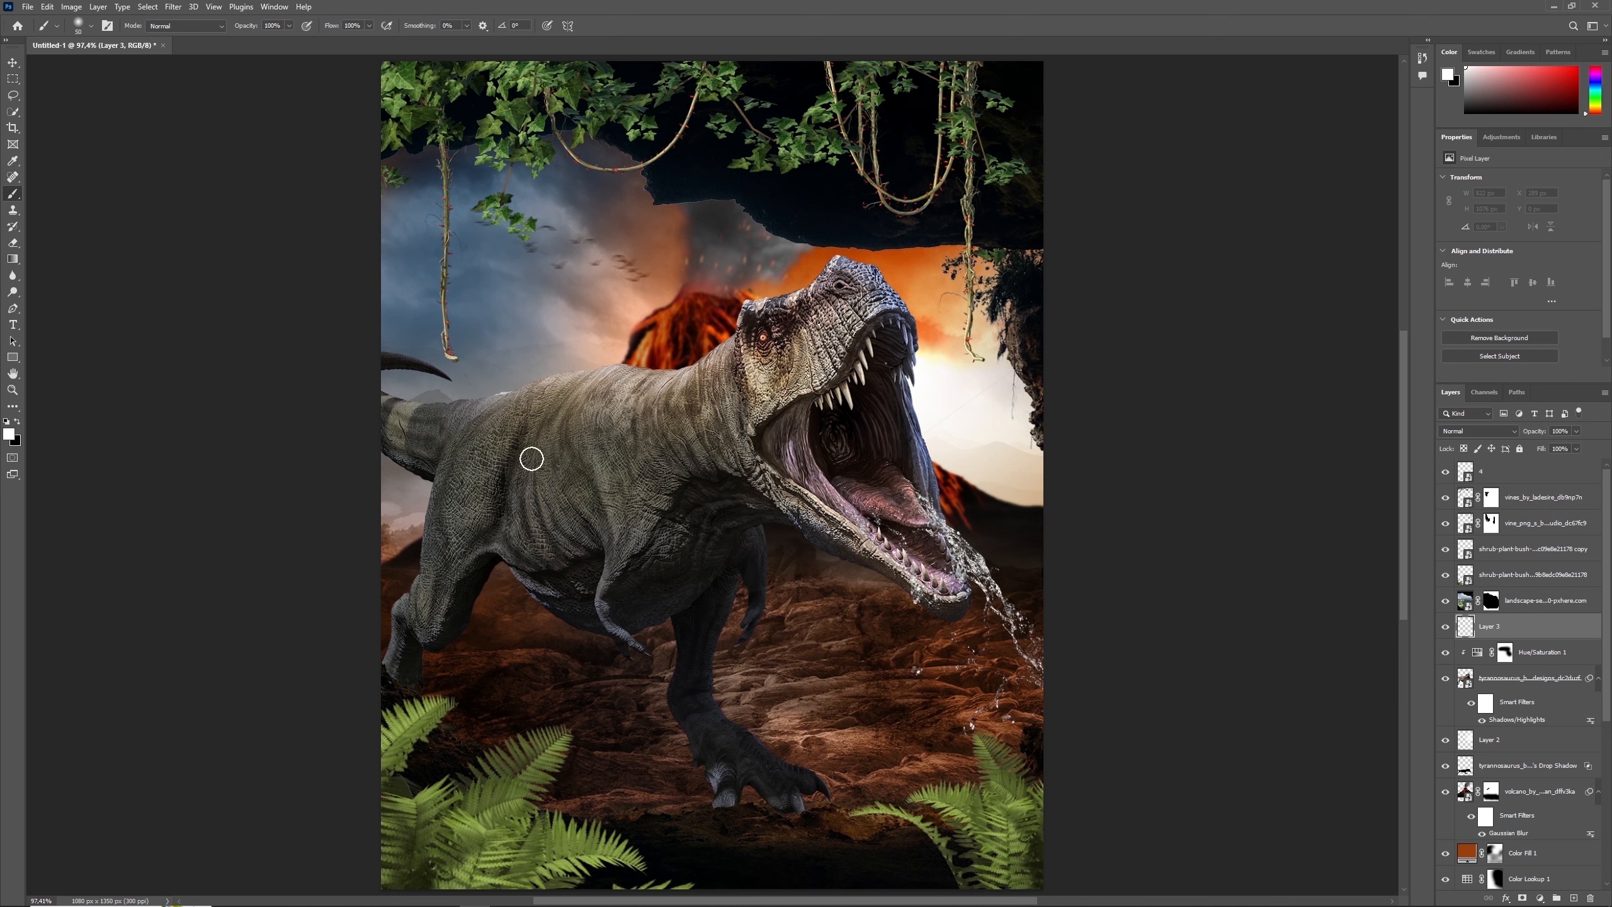
pyautogui.press(']')
pyautogui.press('x')
pyautogui.press(']')
pyautogui.press(']')
pyautogui.press(']')
pyautogui.press(']')
pyautogui.press(']')
pyautogui.press(']')
pyautogui.press(']')
pyautogui.press(']')
pyautogui.press(']')
pyautogui.press(']')
pyautogui.moveTo(1015, 748)
pyautogui.mouseDown()
pyautogui.moveTo(872, 796)
pyautogui.moveTo(498, 776)
pyautogui.mouseUp()
# - Darken the lower side edges of the scene with soft black strokes and set the shading layer to Multiply
pyautogui.press(']')
pyautogui.press(']')
pyautogui.press(']')
pyautogui.press(']')
pyautogui.press(']')
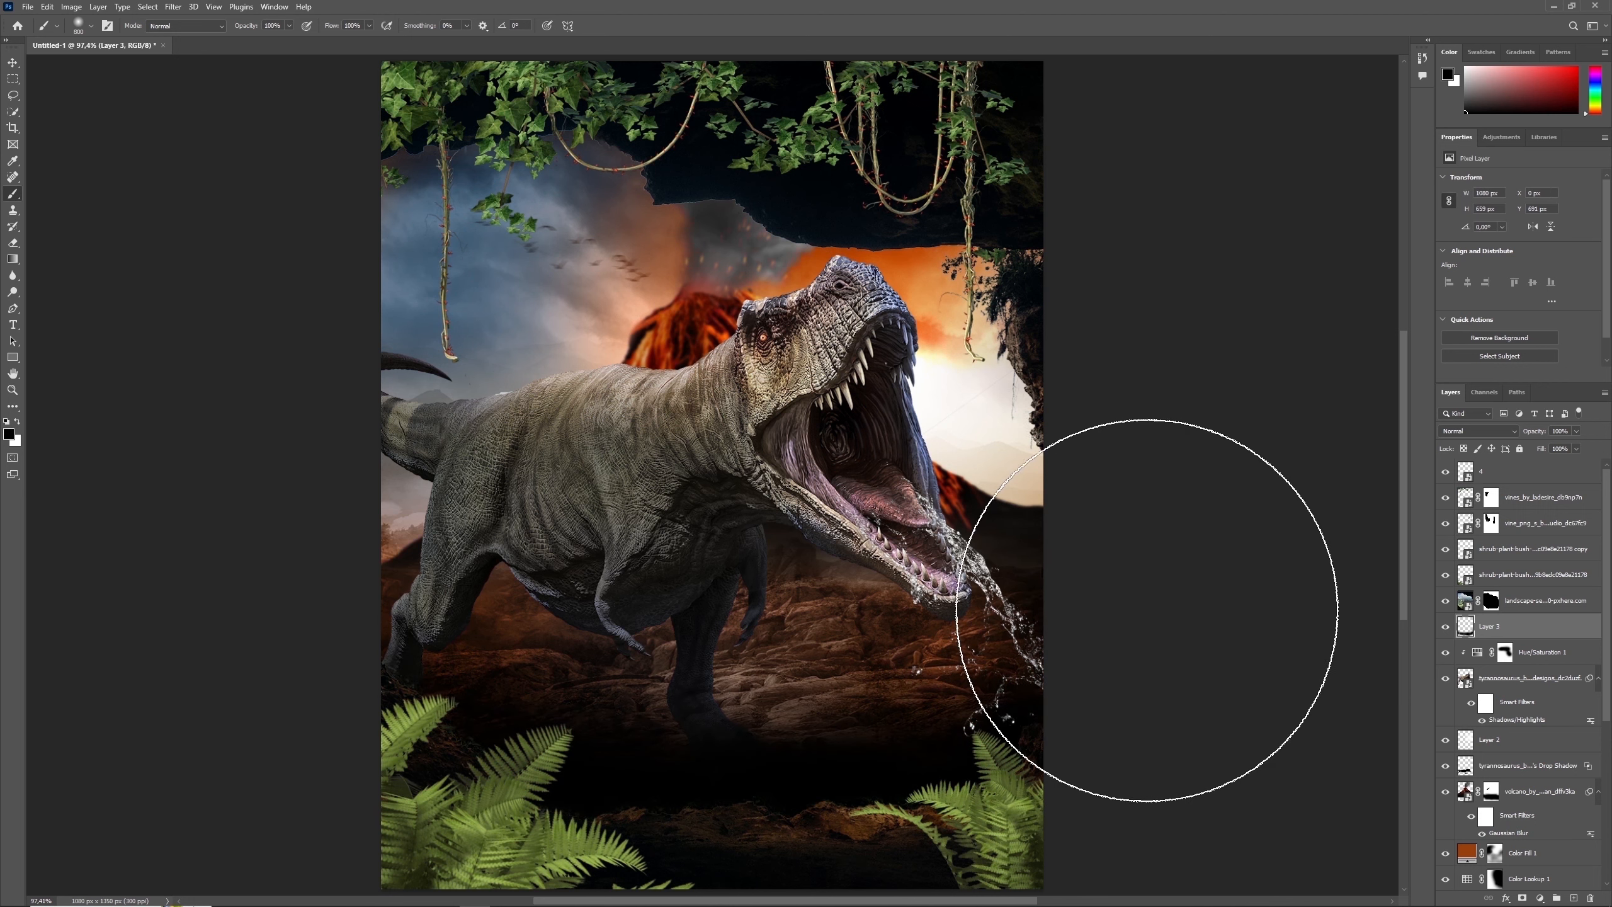
pyautogui.press('[')
pyautogui.press('[')
pyautogui.press('[')
pyautogui.press('[')
pyautogui.press('[')
pyautogui.press('[')
pyautogui.press('[')
pyautogui.press('[')
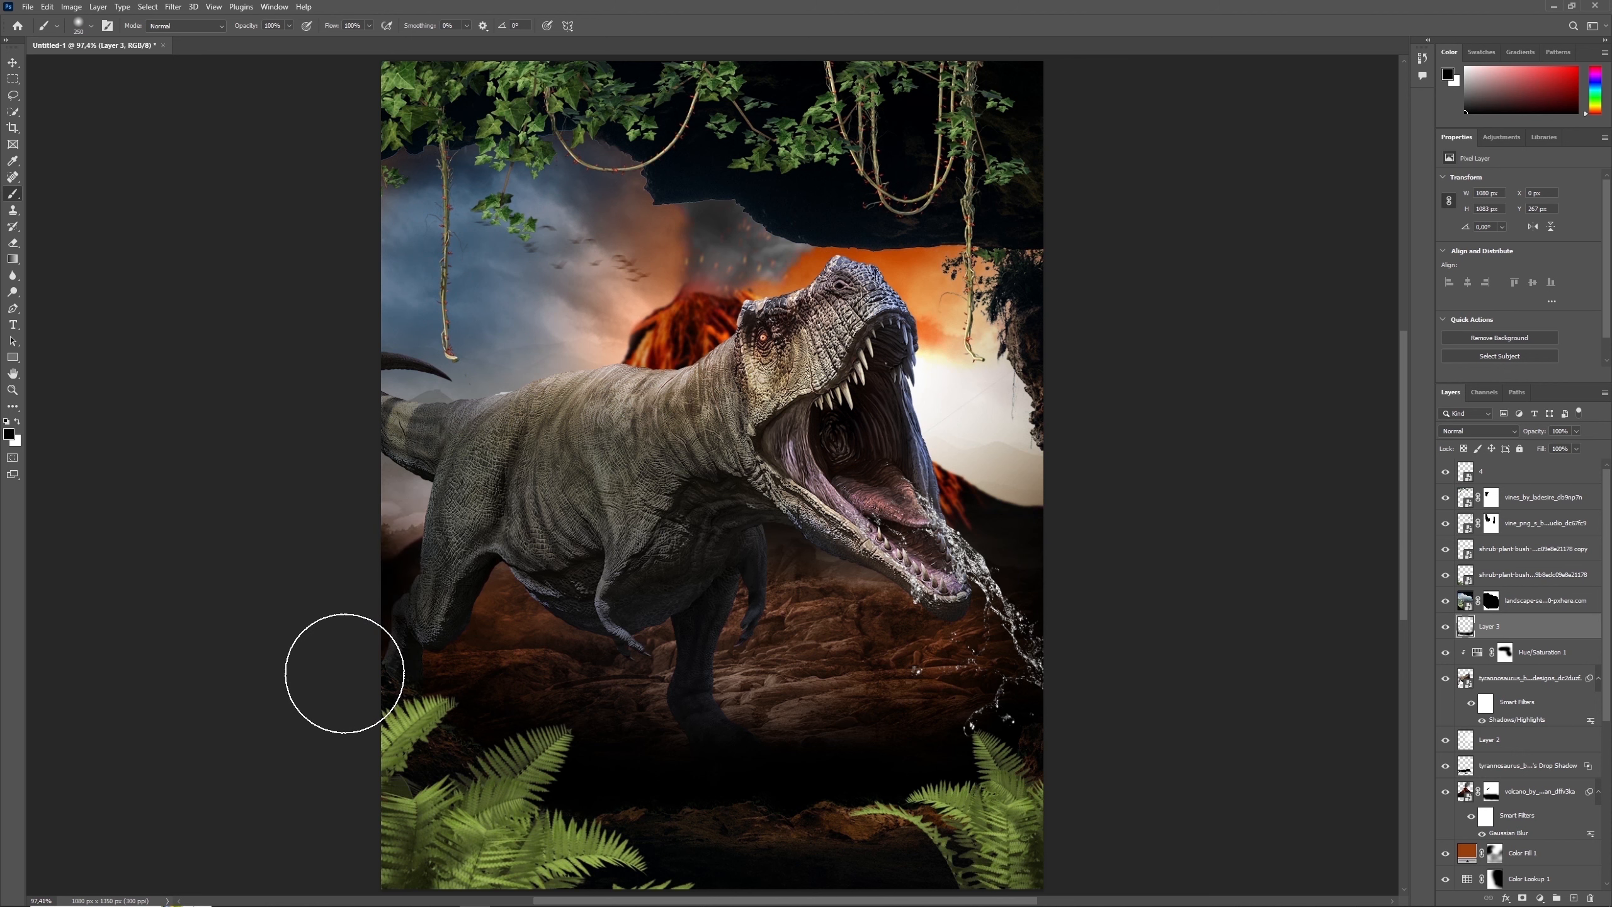
pyautogui.click(1479, 431)
pyautogui.click(1477, 478)
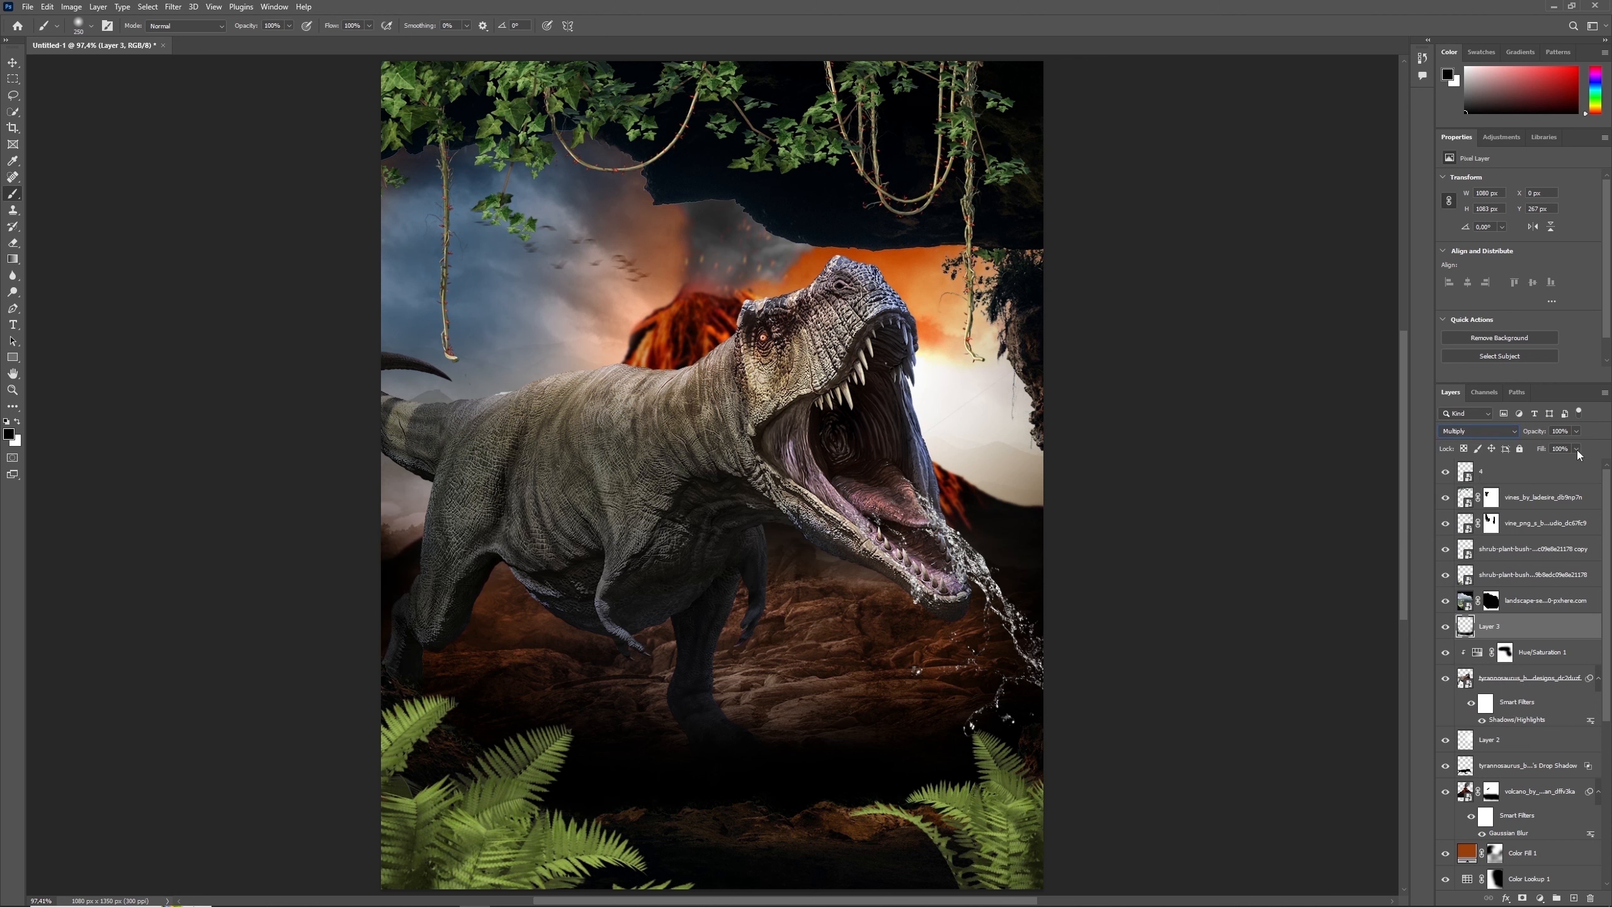
# - Mask the Multiply shading layer and paint black at 49% brush opacity over the front leg and nearby ground to lighten them
pyautogui.click(1521, 898)
pyautogui.press('[')
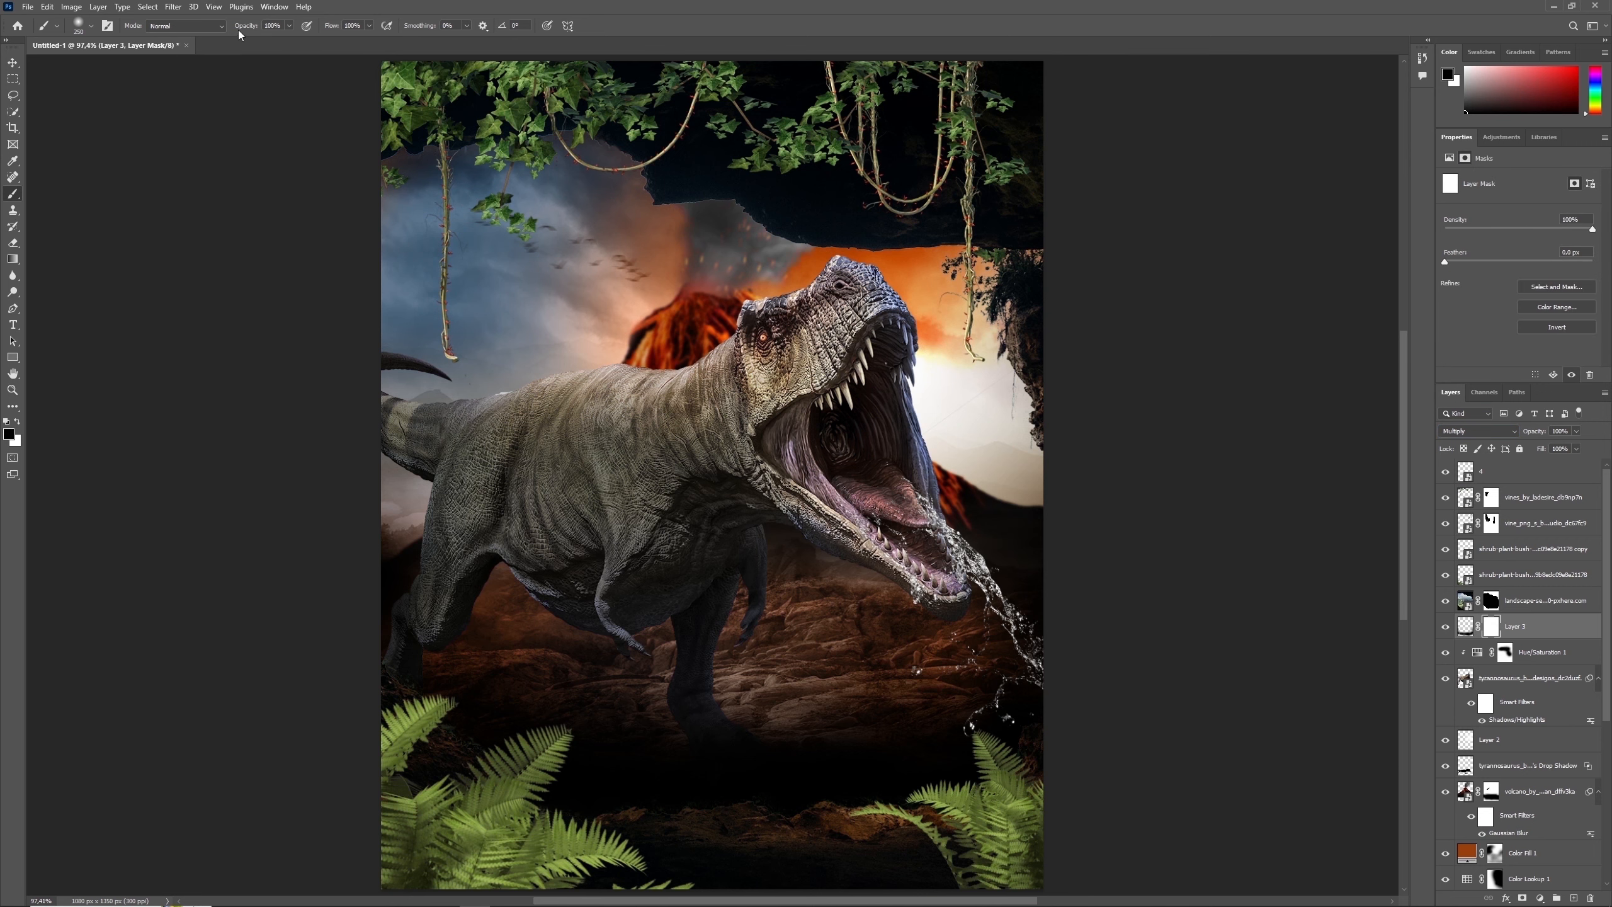
pyautogui.press('4')
pyautogui.press('9')
pyautogui.moveTo(825, 725)
pyautogui.mouseDown()
pyautogui.moveTo(676, 709)
pyautogui.moveTo(634, 724)
pyautogui.moveTo(716, 705)
pyautogui.mouseUp()
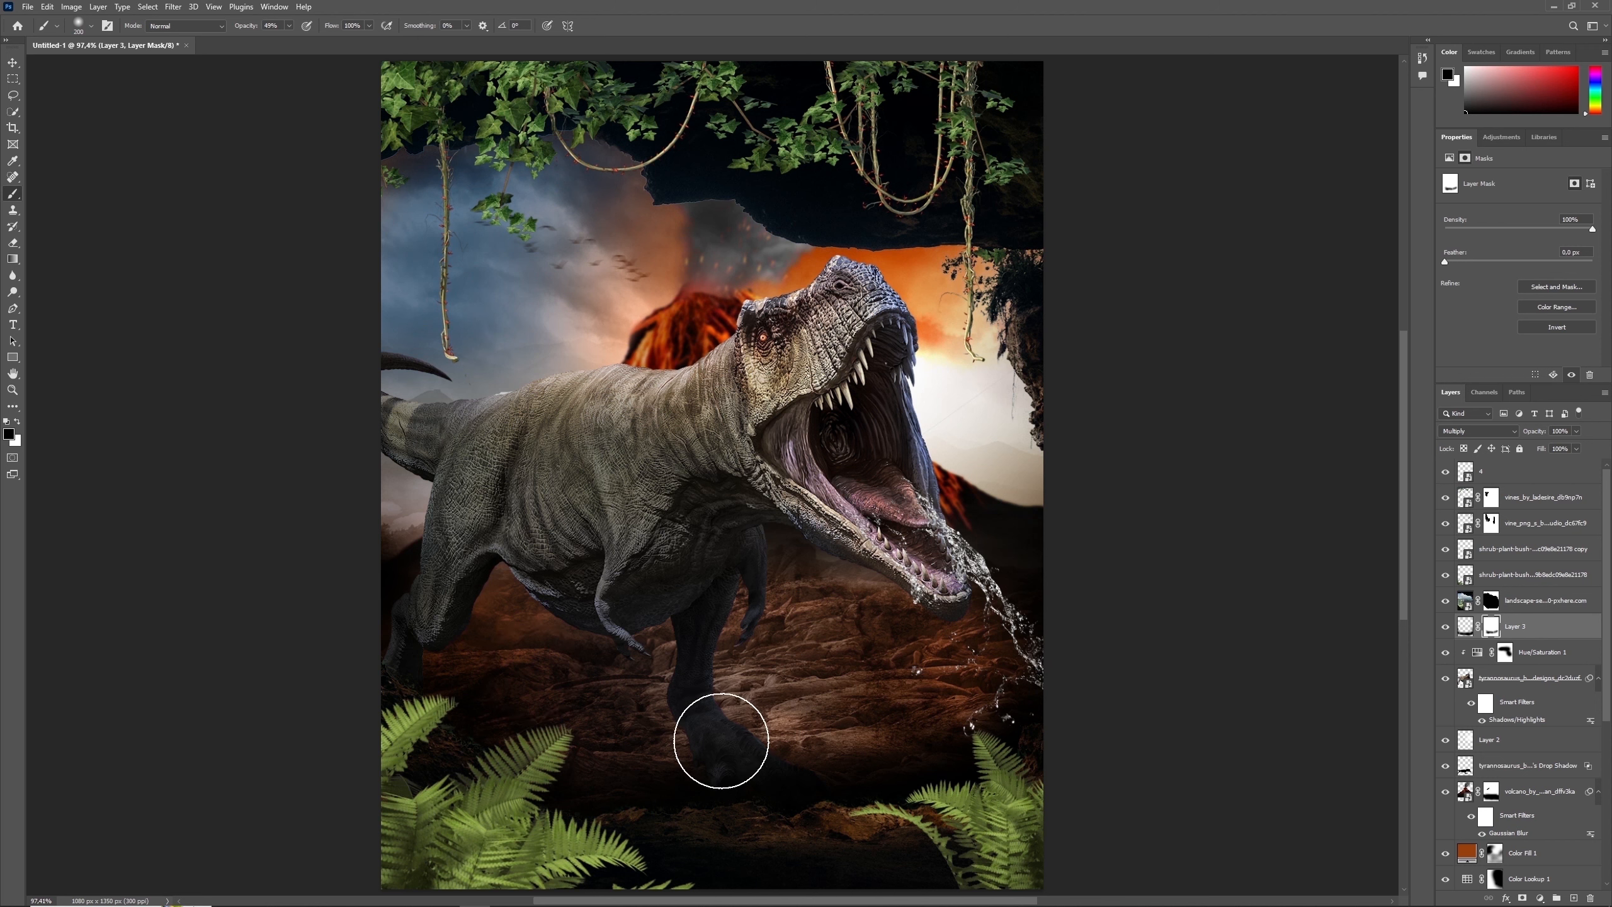
# - Refine the shading mask around the foot and ground with black and white, and compare the scene with and without the layer
pyautogui.press('x')
pyautogui.press('x')
pyautogui.press('x')
pyautogui.moveTo(819, 776); pyautogui.dragTo(633, 792)
pyautogui.press('x')
pyautogui.press('x')
pyautogui.press('x')
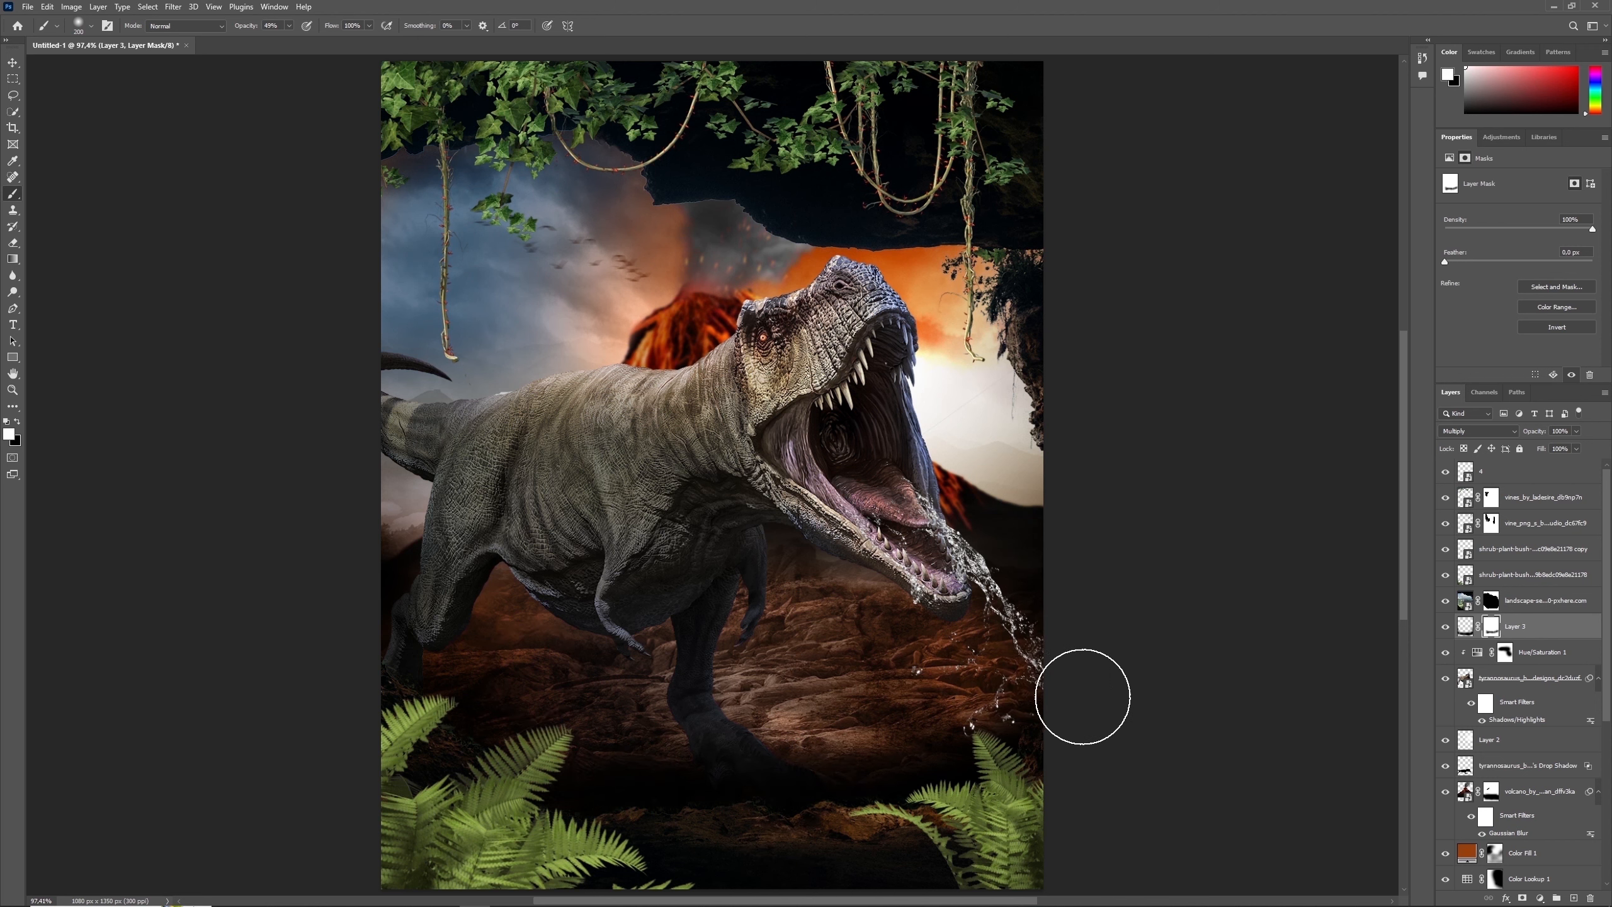
pyautogui.press('x')
pyautogui.press('x')
pyautogui.press('x')
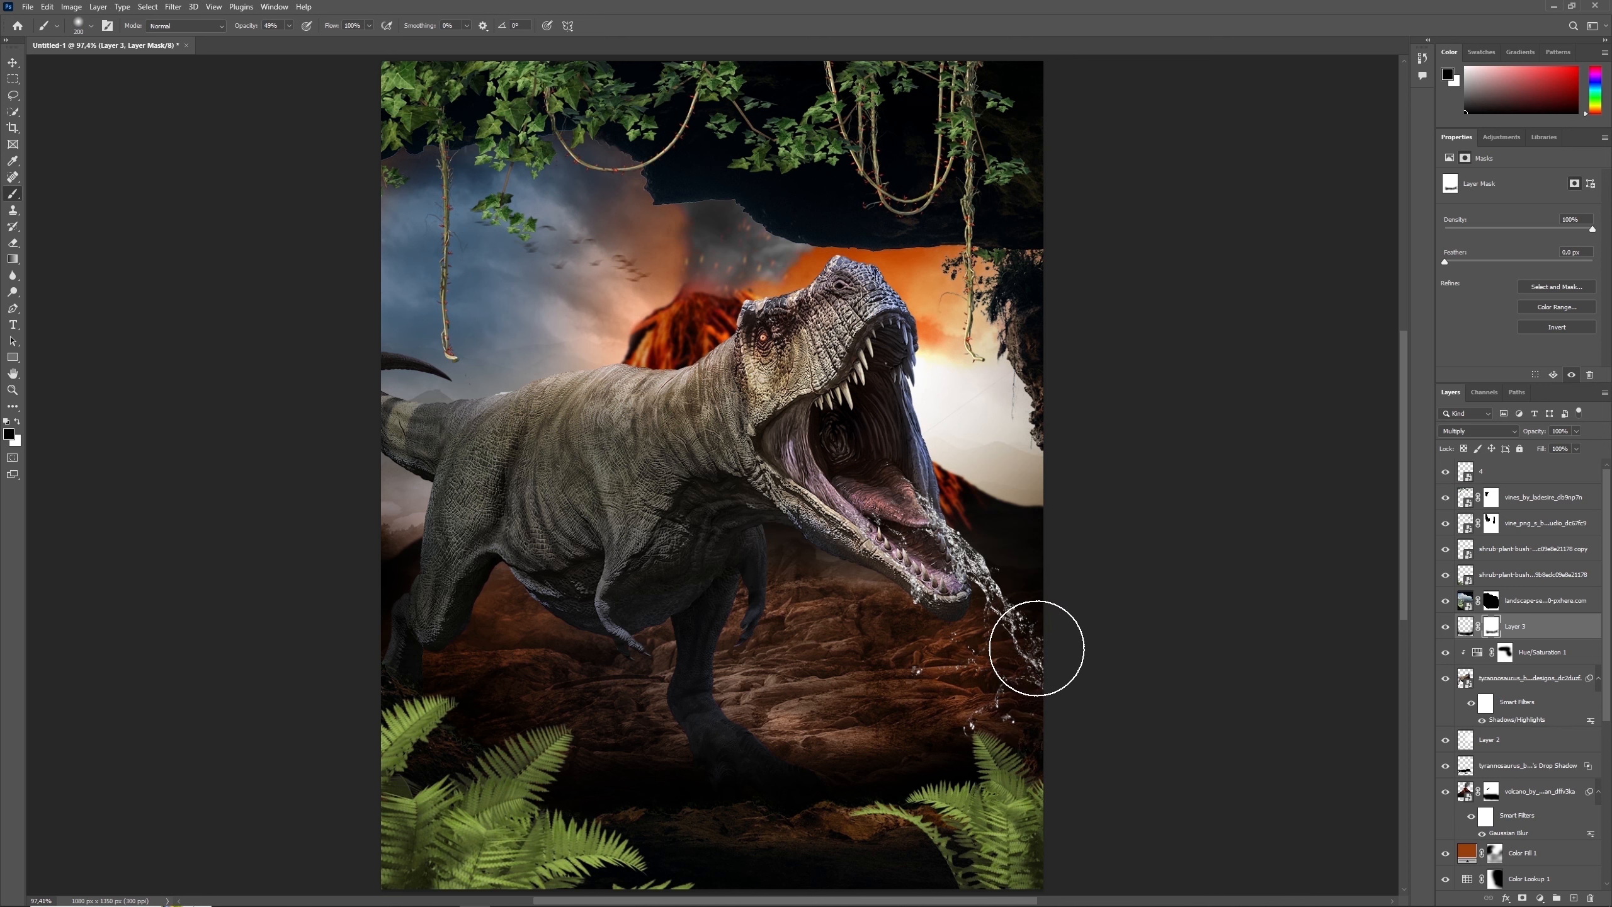
pyautogui.click(1446, 627)
pyautogui.click(1446, 626)
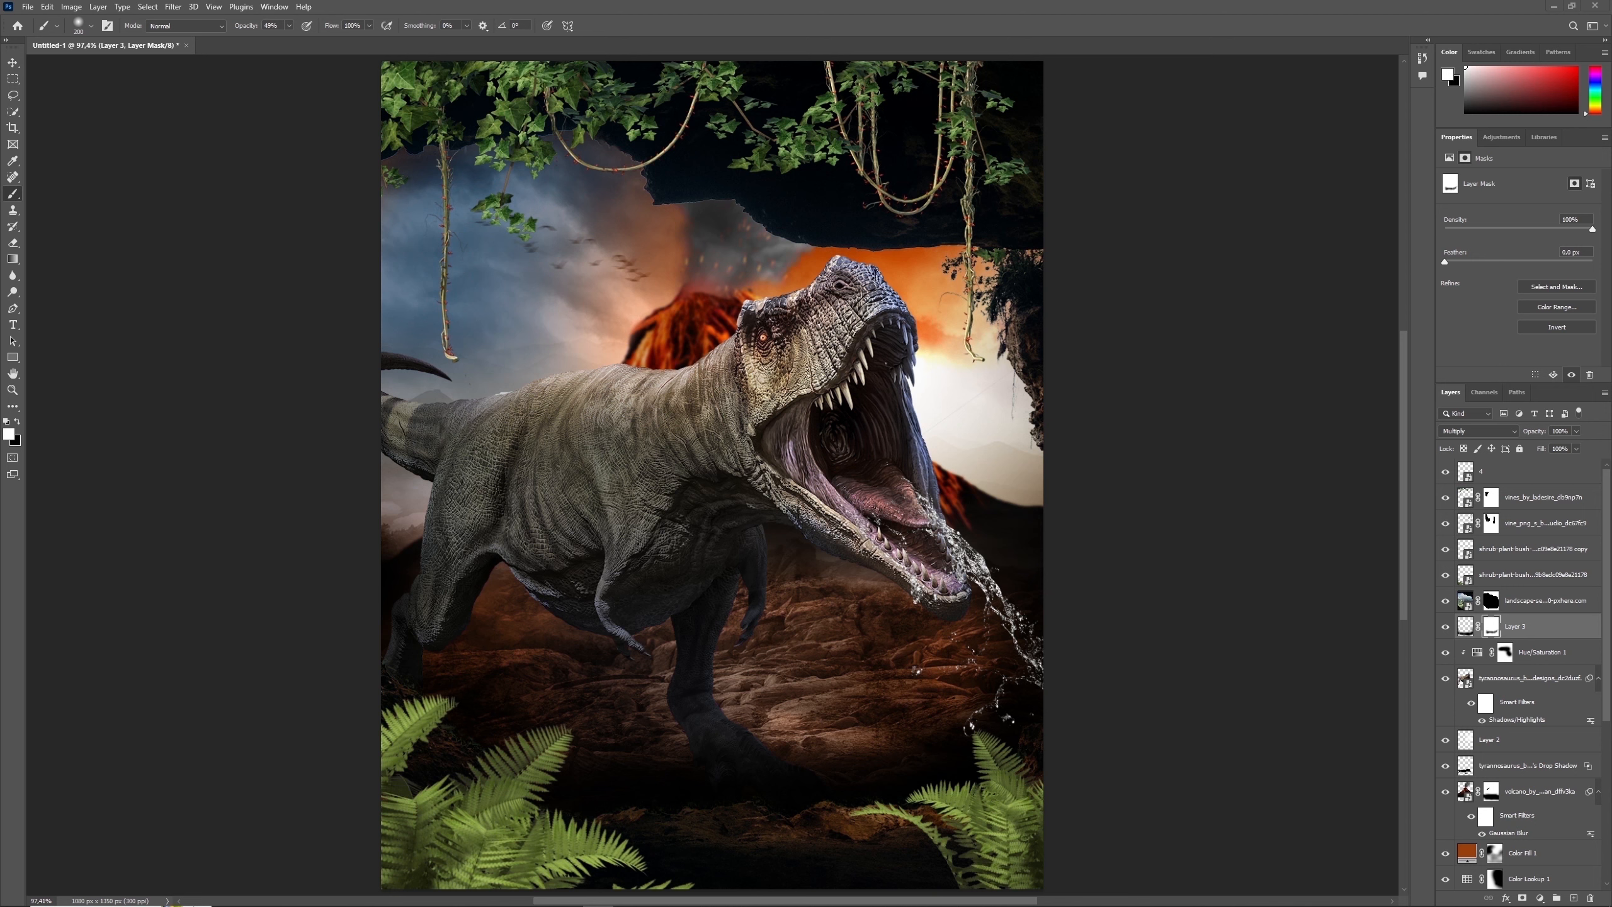
# - Group the two fern layers and name the group plants
pyautogui.click(1549, 604)
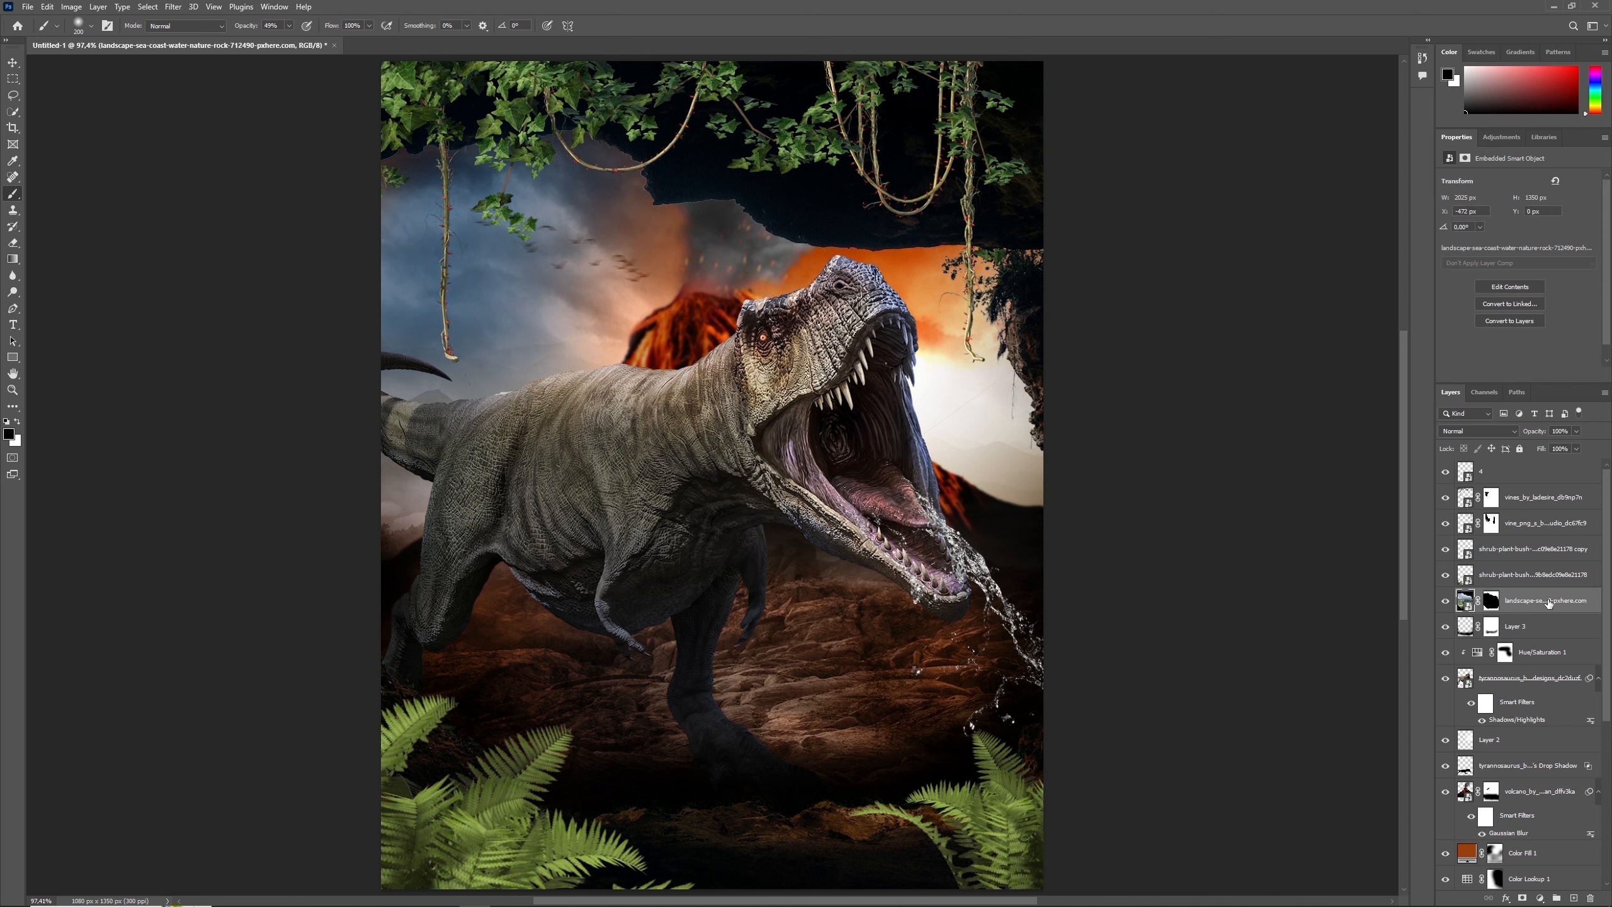
pyautogui.click(1542, 574)
pyautogui.keyDown('shift'); pyautogui.click(1529, 549); pyautogui.keyUp('shift')
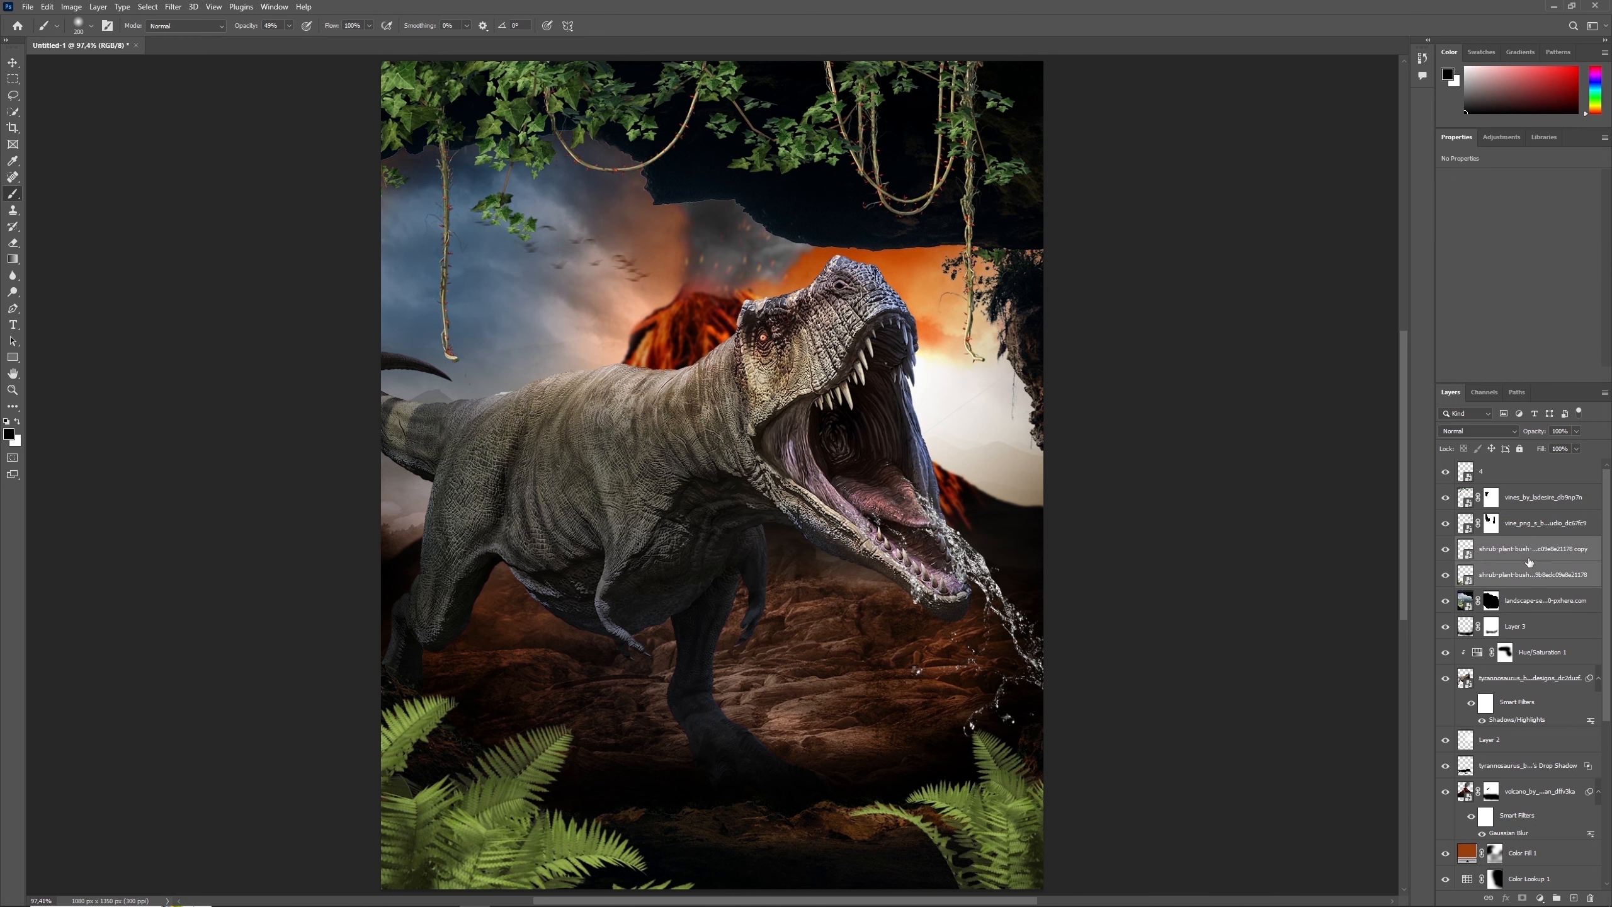
pyautogui.hotkey('ctrl', 'g')
pyautogui.write('plants')
pyautogui.press('Return')
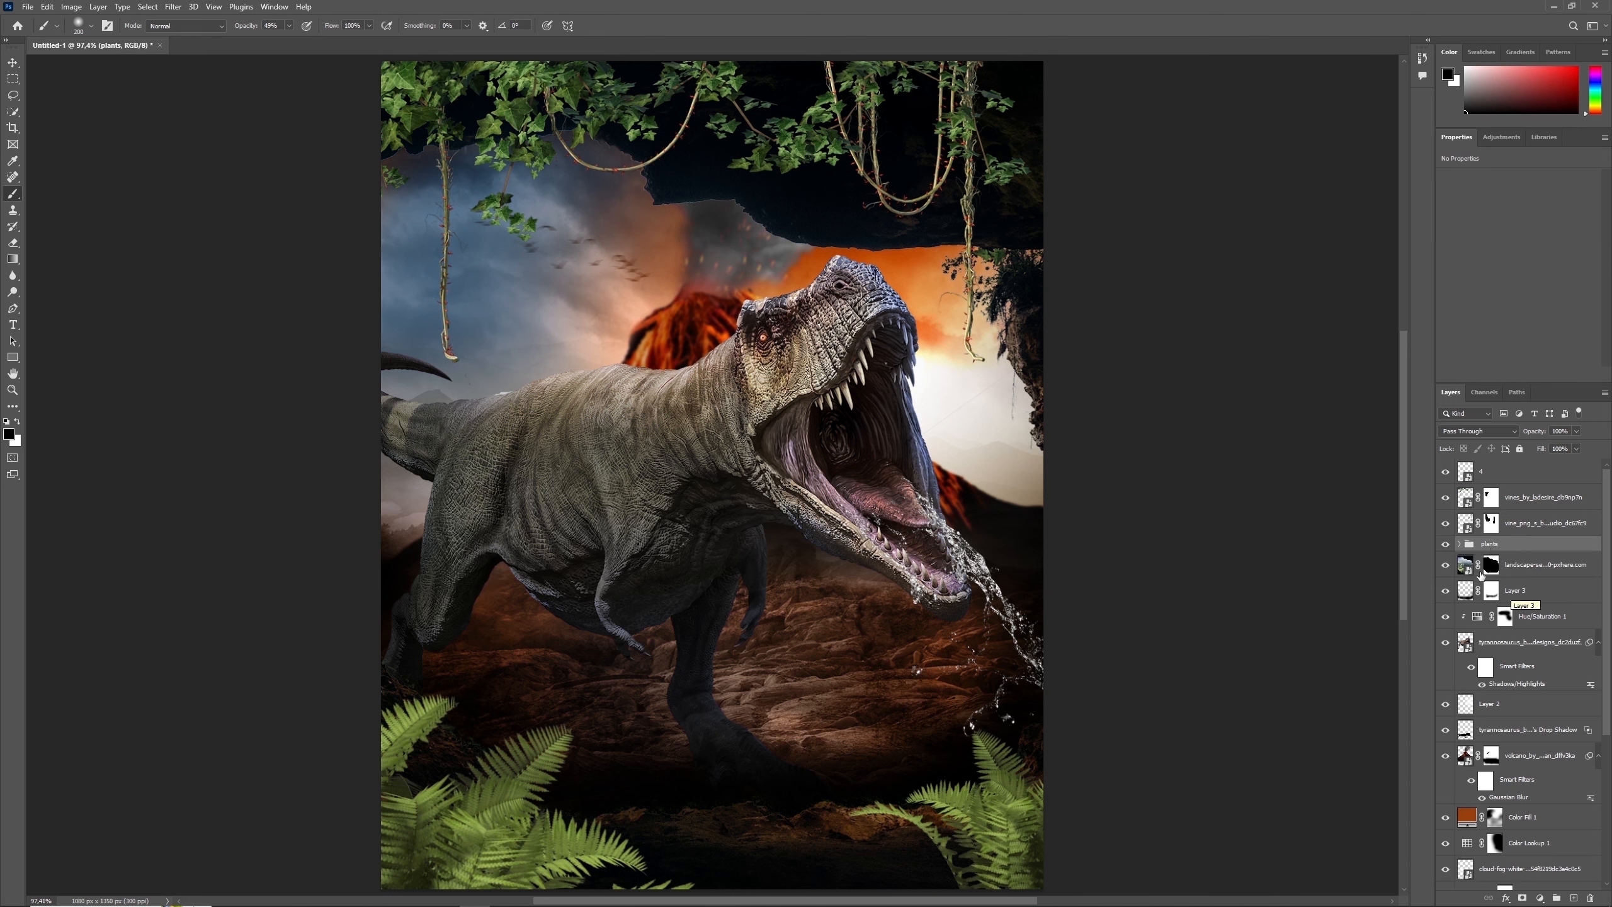
# - Apply a Gaussian Blur to the copied fern layer in the plants group
pyautogui.click(1459, 544)
pyautogui.click(1496, 563)
pyautogui.click(172, 7)
pyautogui.moveTo(286, 166)
pyautogui.click(385, 218)
pyautogui.click(961, 172)
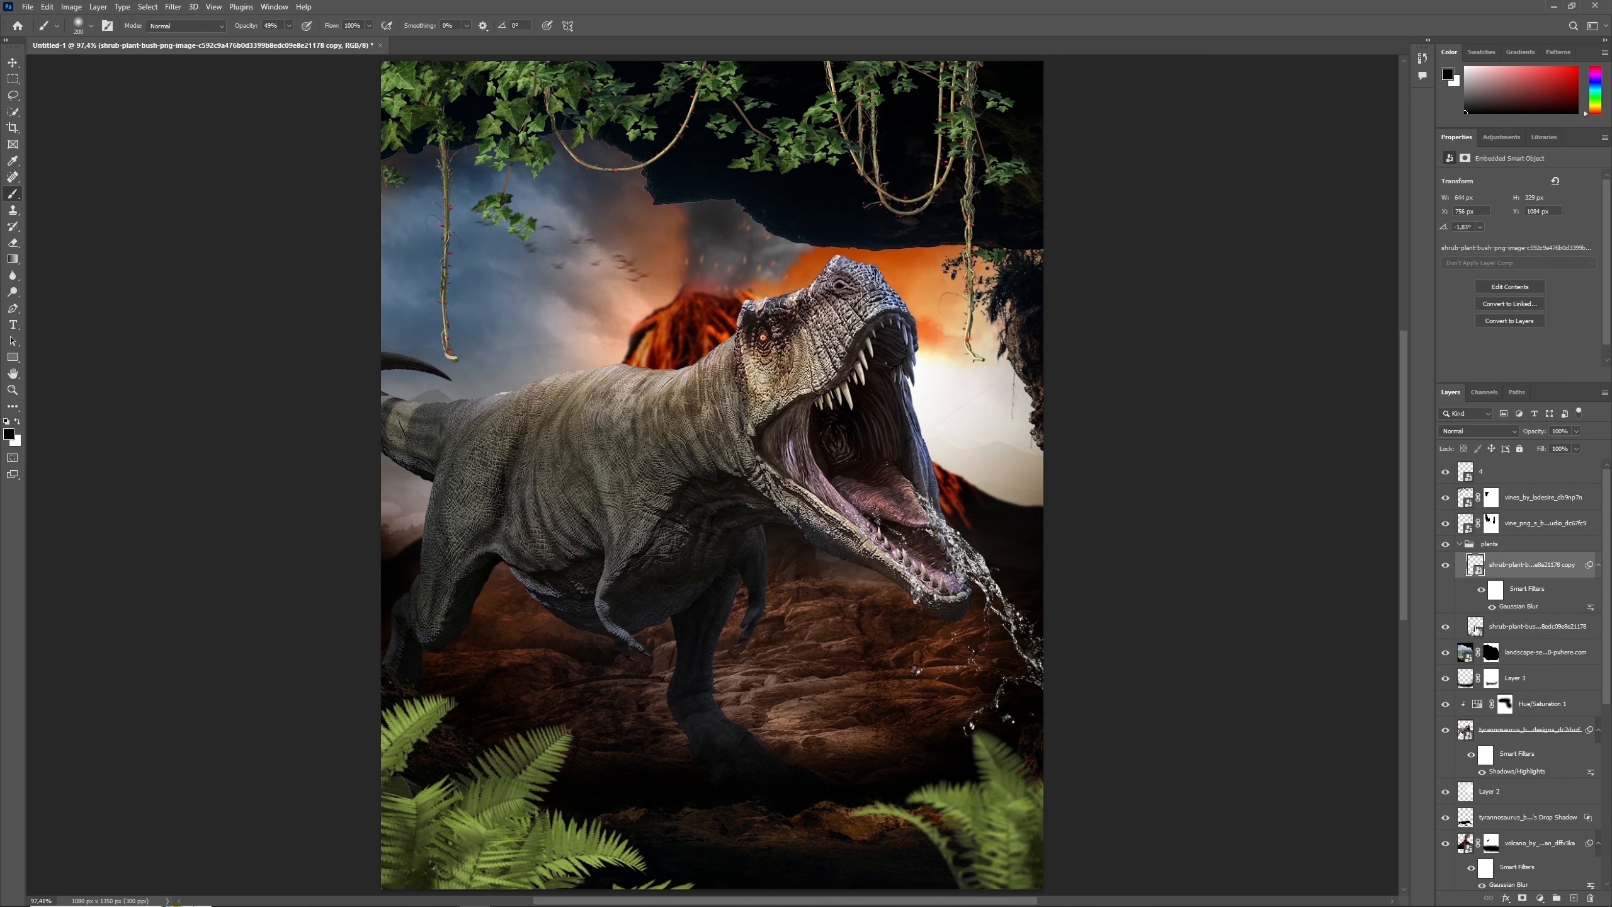
# - Repeat the Gaussian Blur on the original fern layer and collapse the plants group
pyautogui.click(1476, 627)
pyautogui.click(177, 8)
pyautogui.click(177, 20)
pyautogui.click(953, 174)
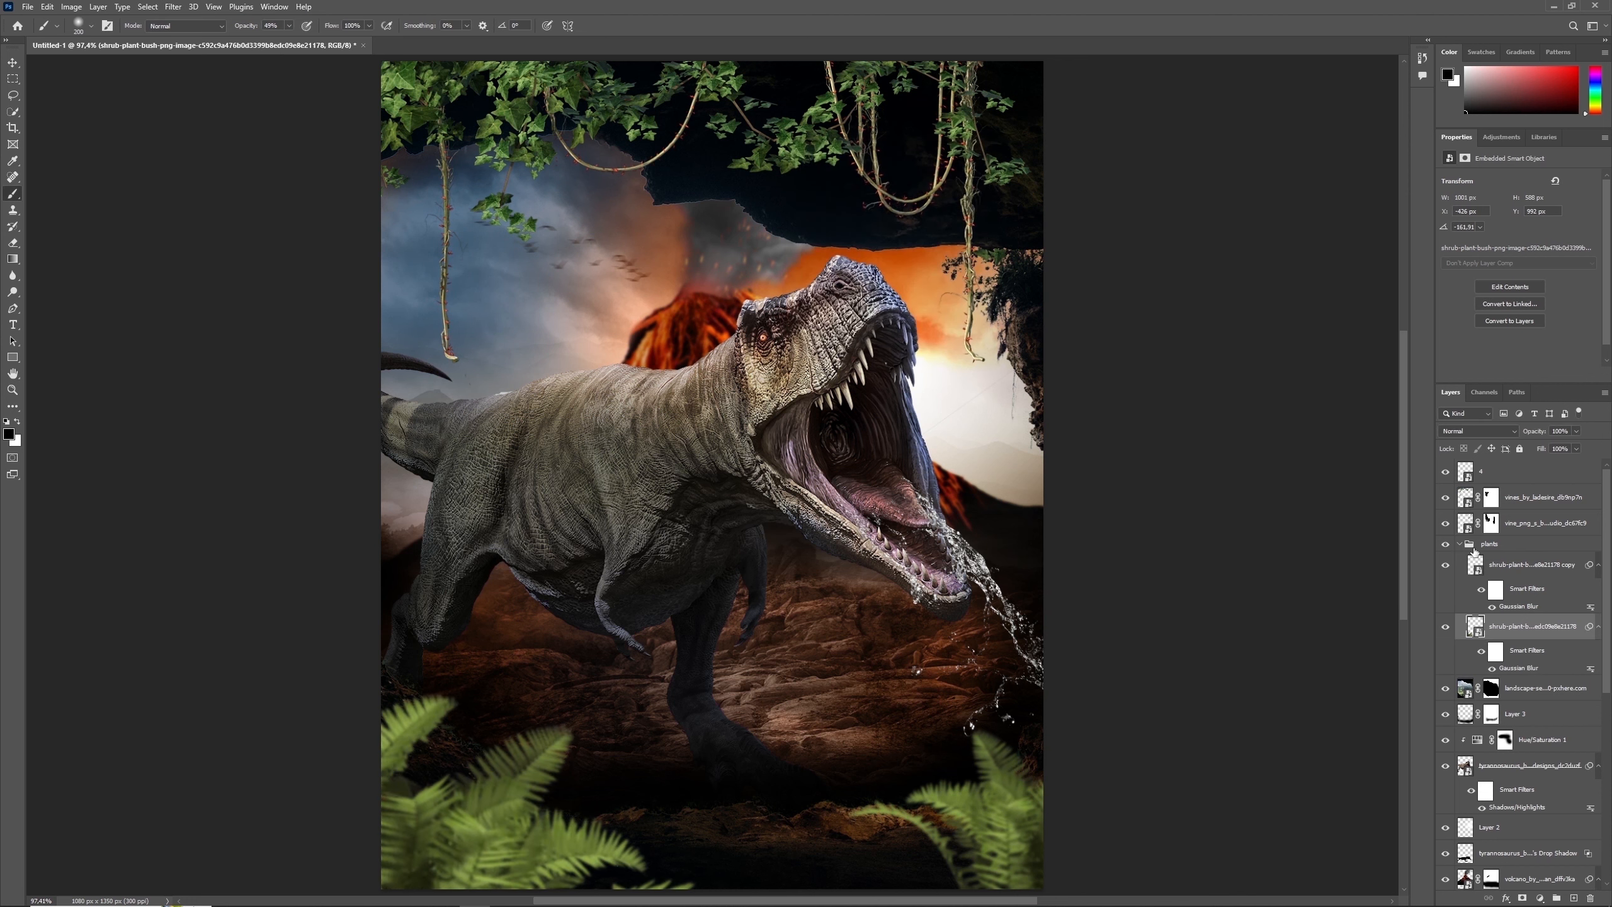
pyautogui.click(1459, 544)
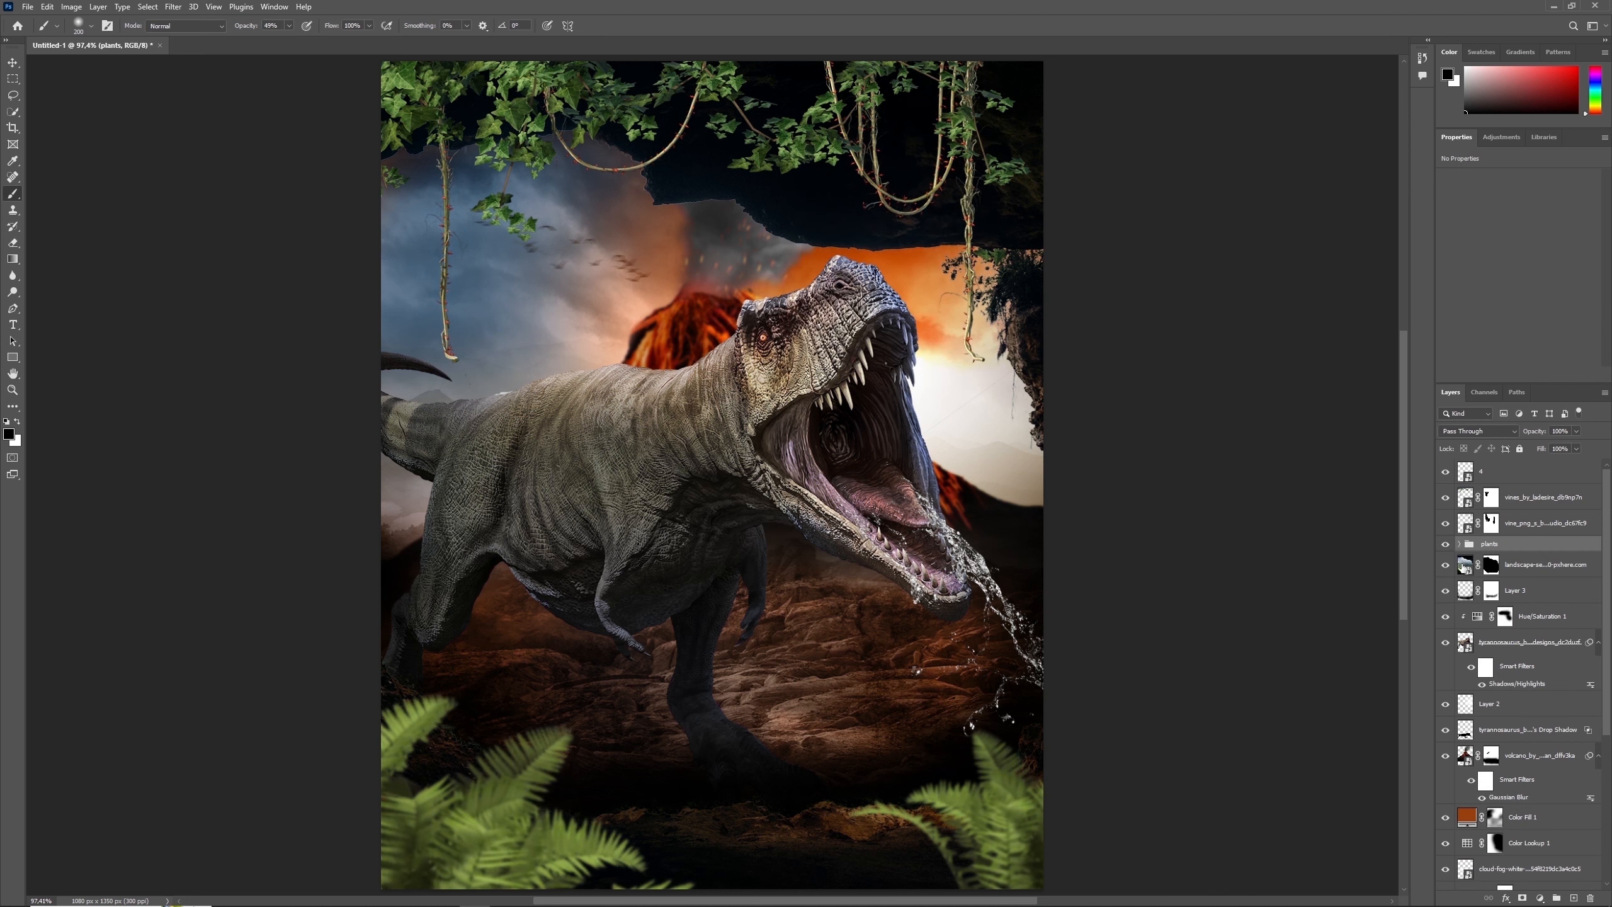
# - Clip a Brightness/Contrast adjustment to the plants group with brightness -72 and contrast -7, and compare the result
pyautogui.click(1539, 898)
pyautogui.click(1536, 725)
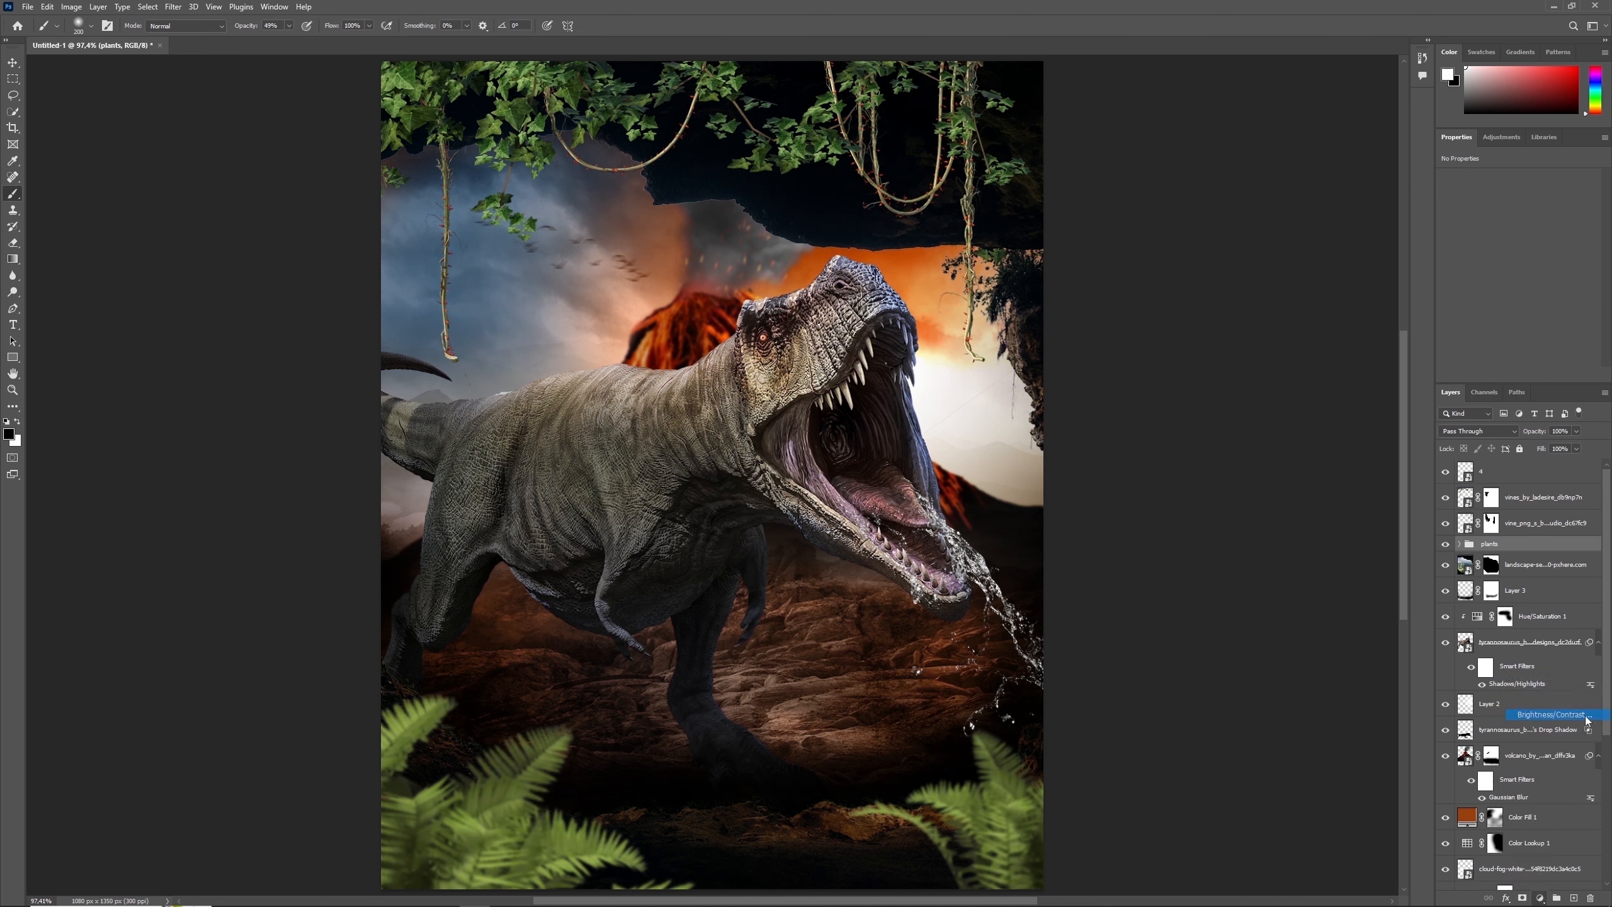
pyautogui.click(1516, 375)
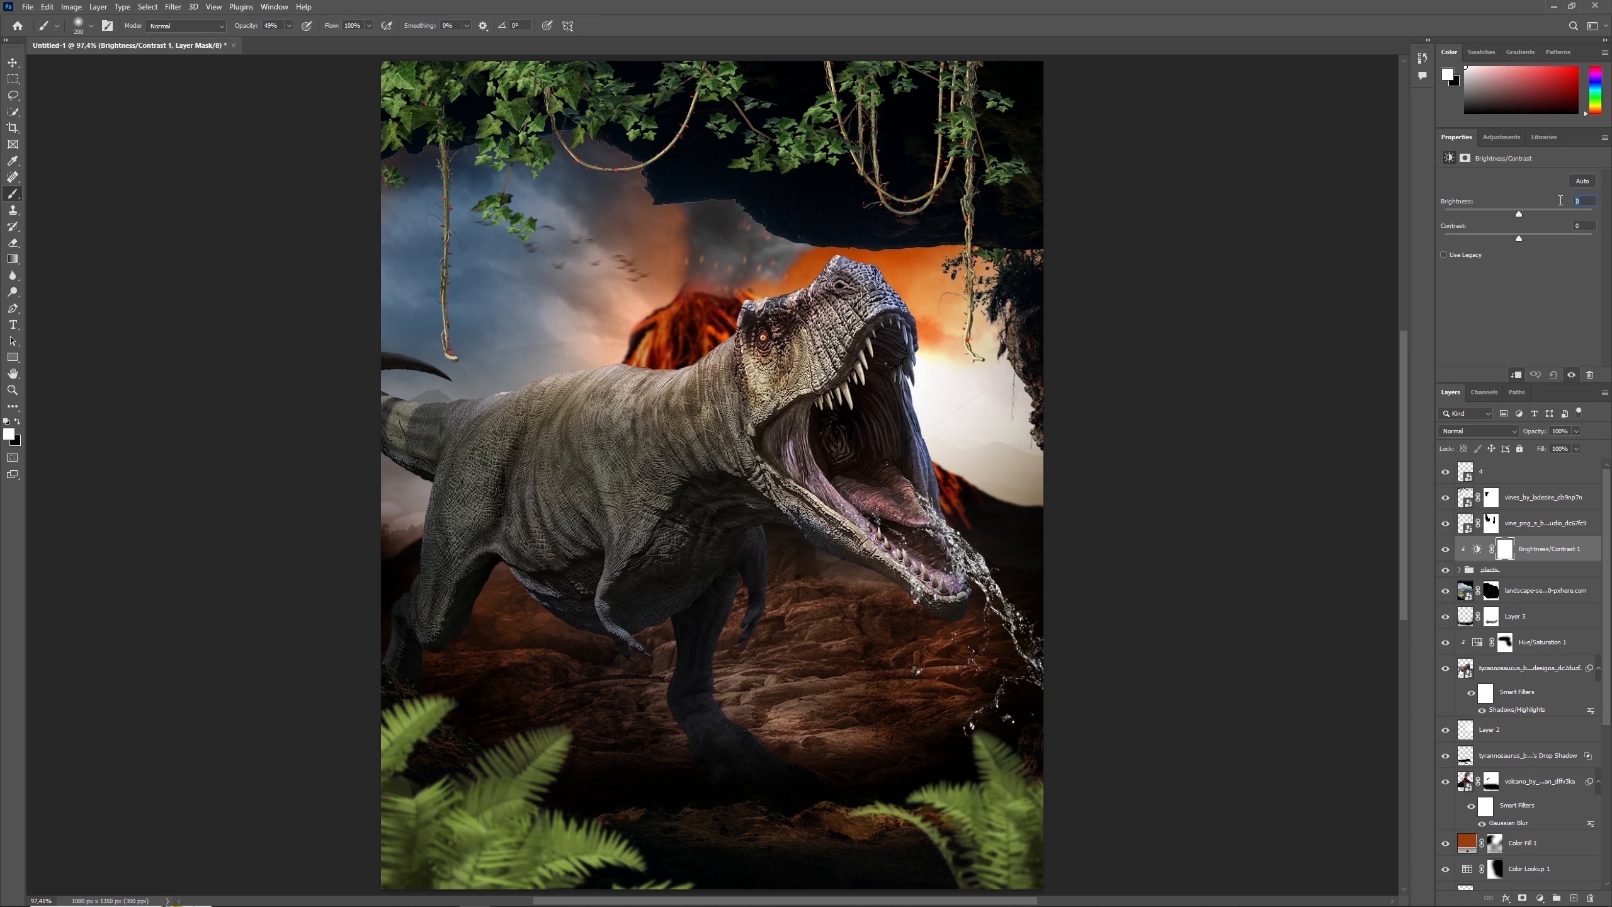
pyautogui.write('-72')
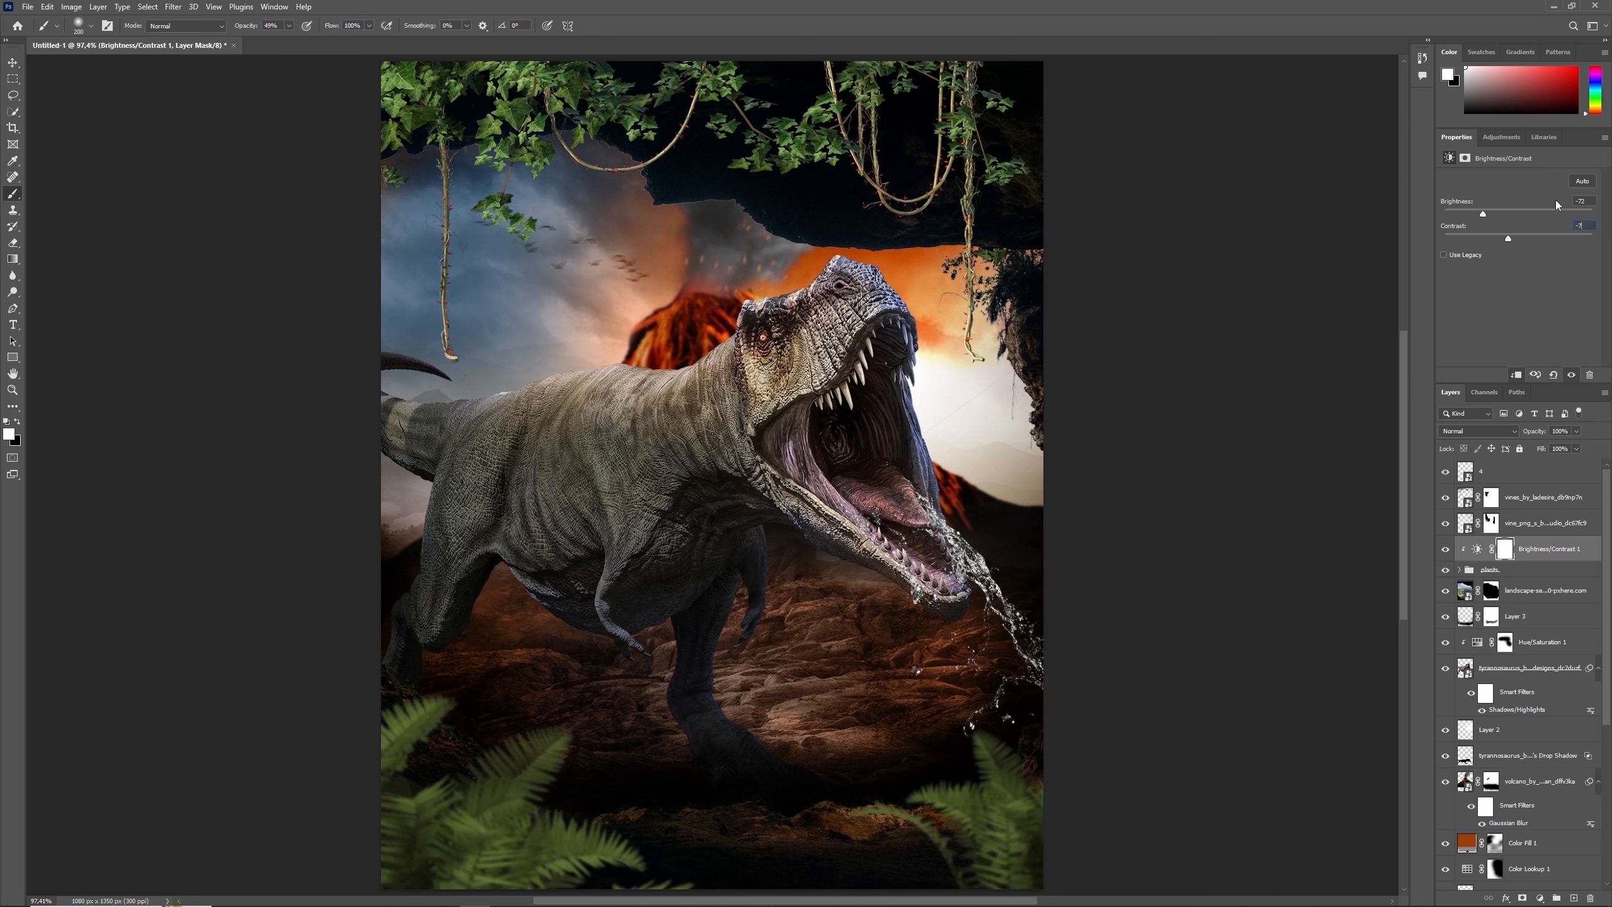
pyautogui.click(1446, 549)
pyautogui.click(1448, 549)
# - Paint black on the Brightness/Contrast mask over parts of the ferns to restore their brightness, and check the effect
pyautogui.press('x')
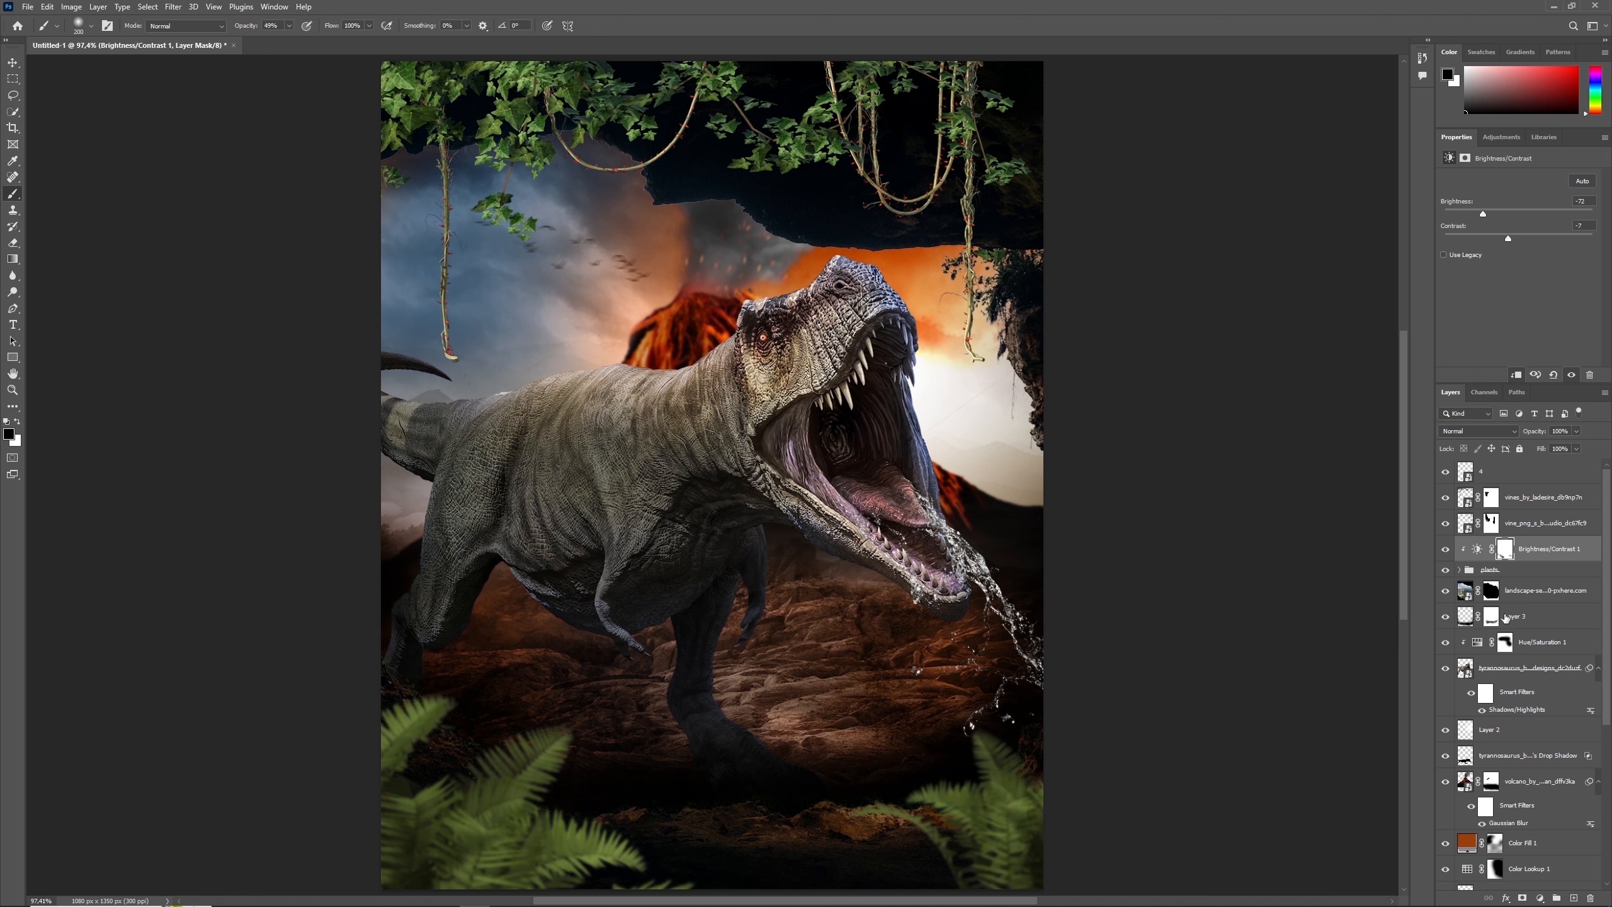
pyautogui.click(1447, 549)
pyautogui.click(1447, 549)
# - Move the water splash layer below both vine layers and apply a Gaussian Blur to the lower vine layer
pyautogui.click(1466, 524)
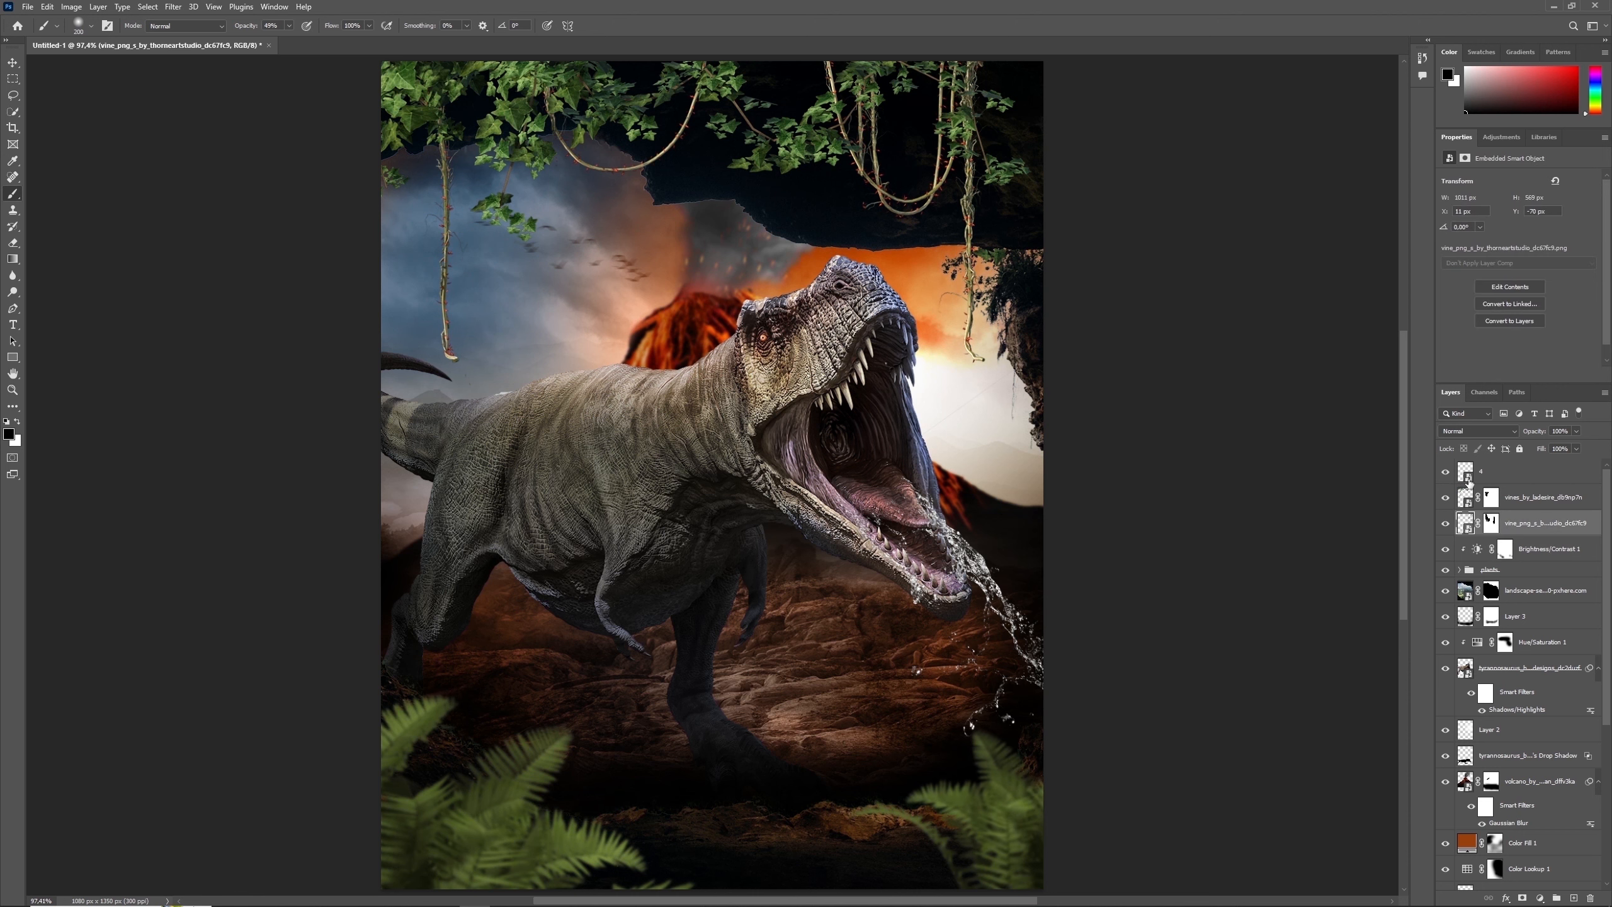
pyautogui.moveTo(1468, 478); pyautogui.dragTo(1467, 537)
pyautogui.click(1466, 500)
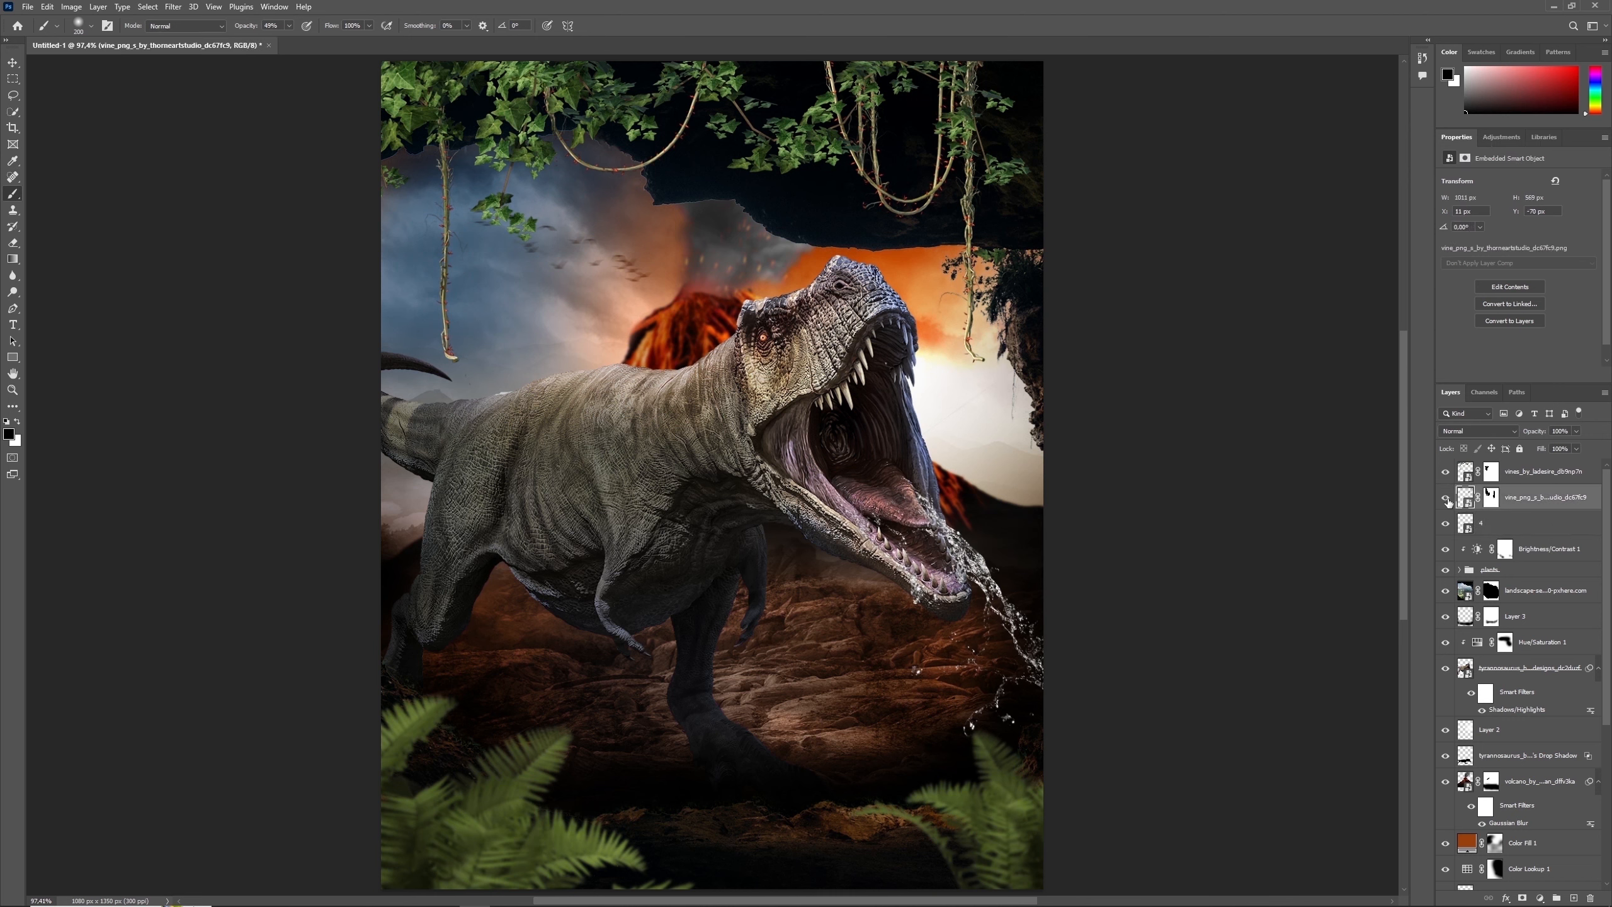
pyautogui.click(173, 7)
pyautogui.moveTo(210, 169)
pyautogui.click(355, 219)
pyautogui.press('Return')
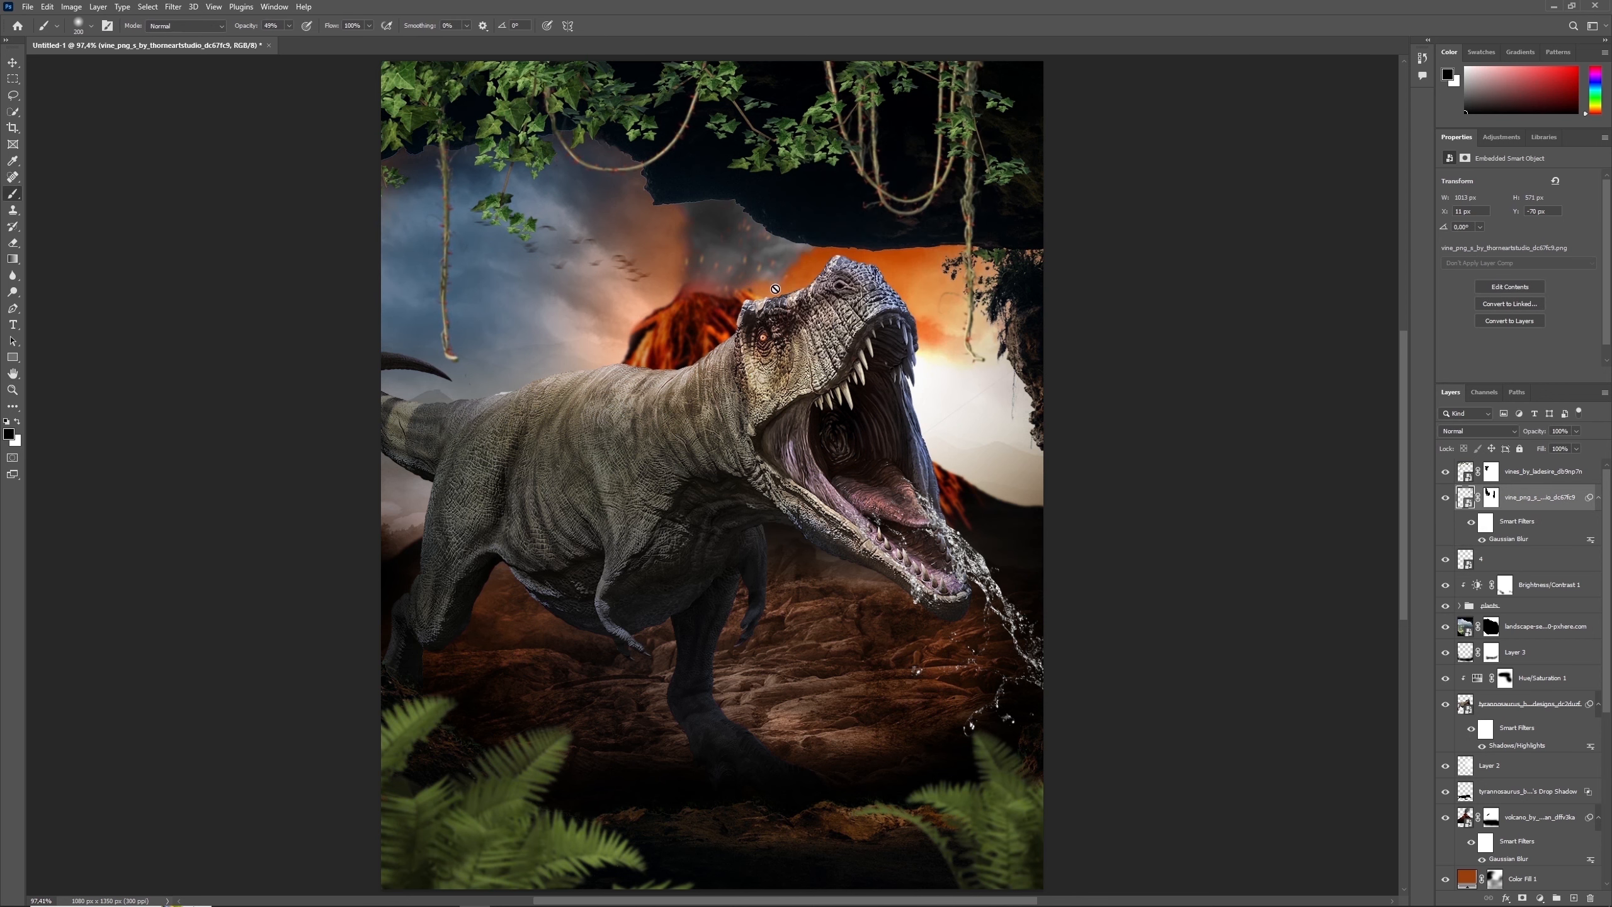
# - Repeat the Gaussian Blur on the upper vine layer and group both vine layers under the name "vine"
pyautogui.click(1536, 471)
pyautogui.click(173, 6)
pyautogui.click(254, 17)
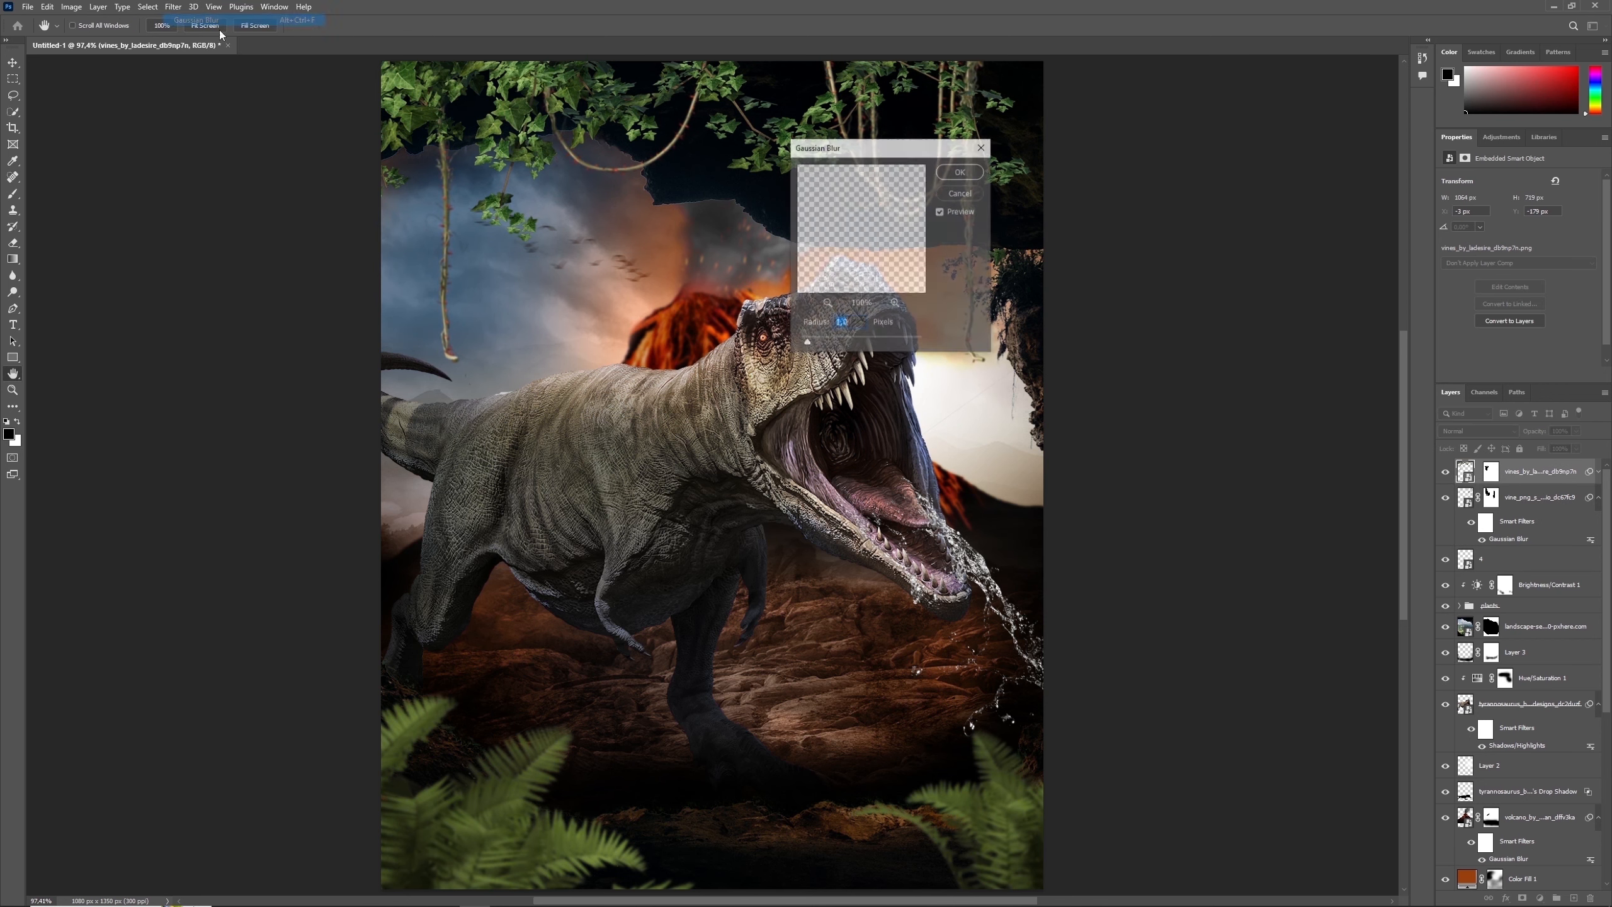
pyautogui.keyDown('shift'); pyautogui.click(1550, 540); pyautogui.keyUp('shift')
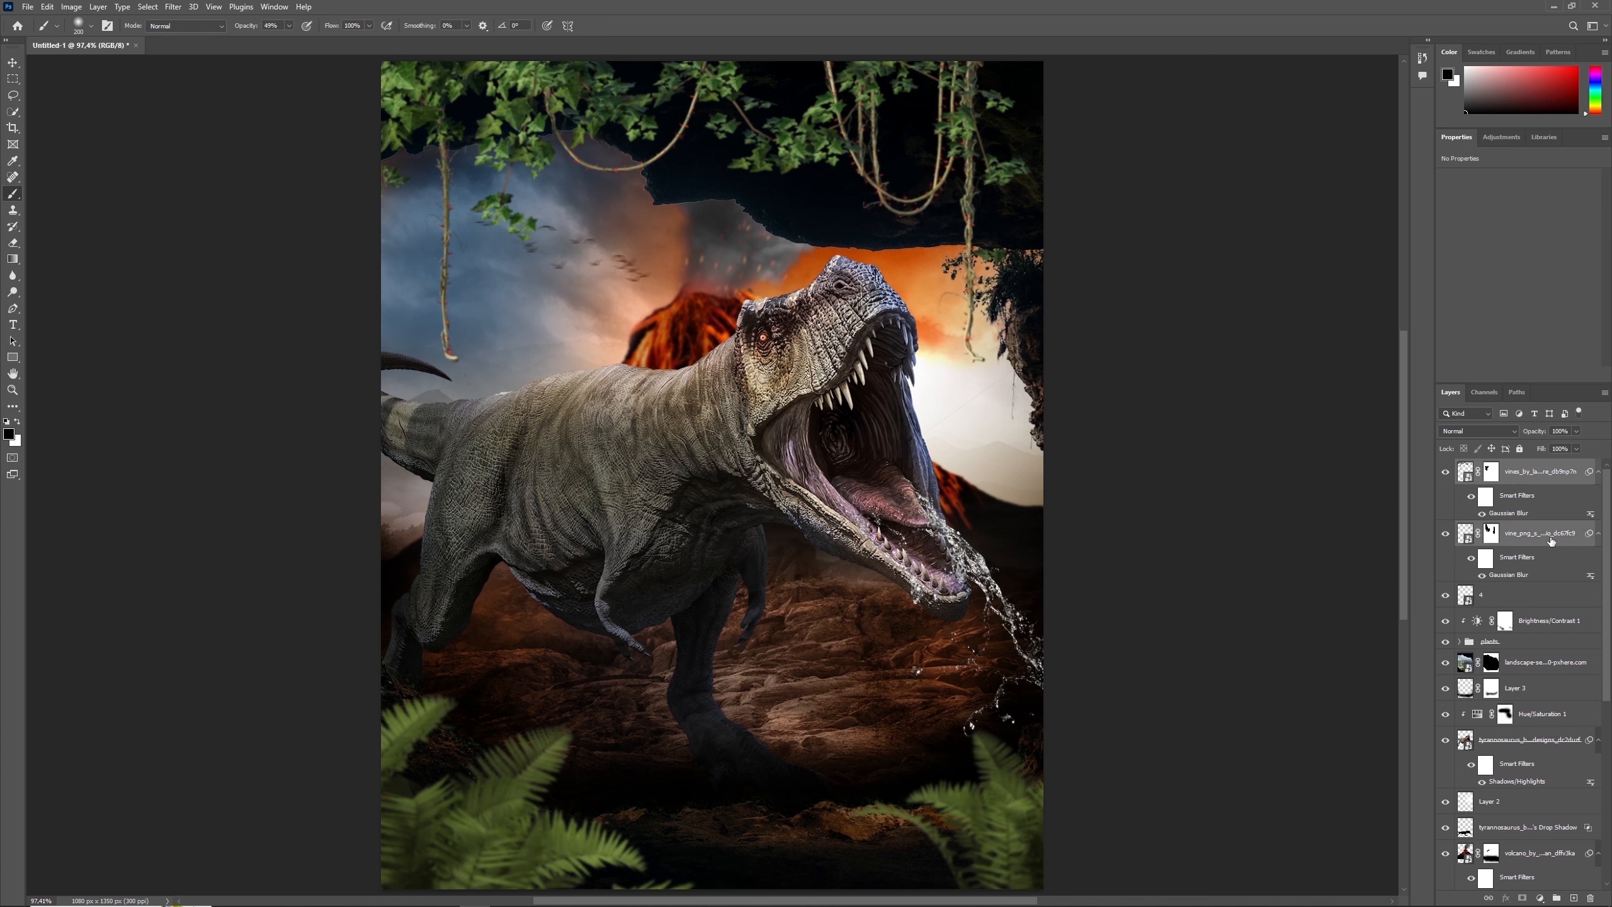
pyautogui.hotkey('ctrl', 'g')
pyautogui.write('vine')
pyautogui.press('Return')
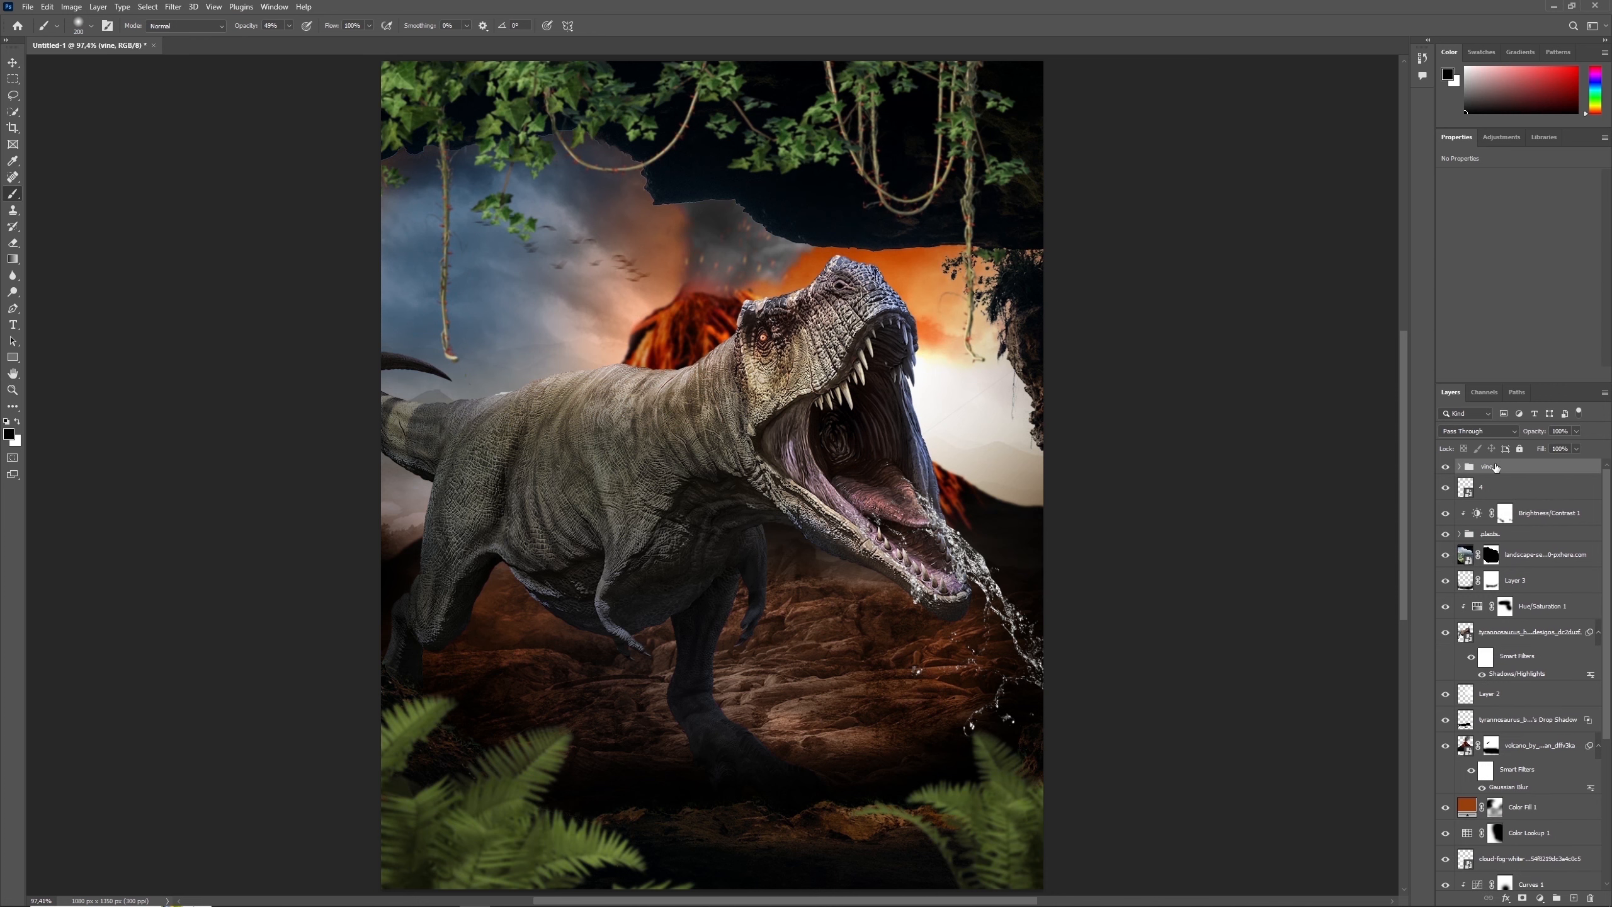
# - Clip a Brightness/Contrast adjustment to the vine group with brightness at -150
pyautogui.click(1540, 897)
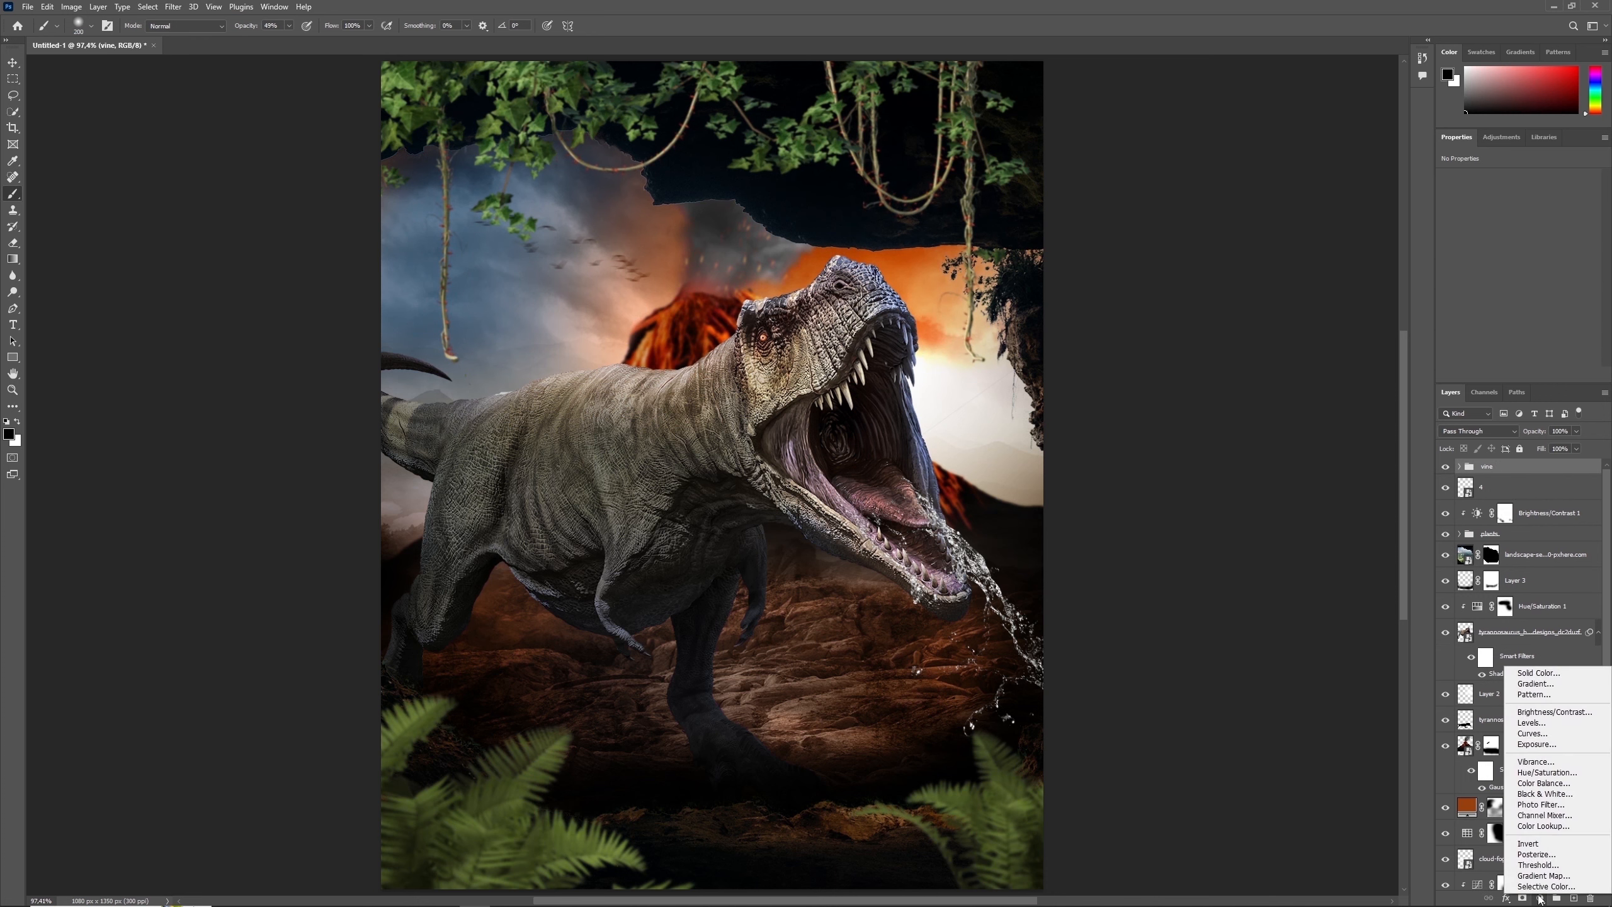
pyautogui.click(1558, 724)
pyautogui.click(1517, 374)
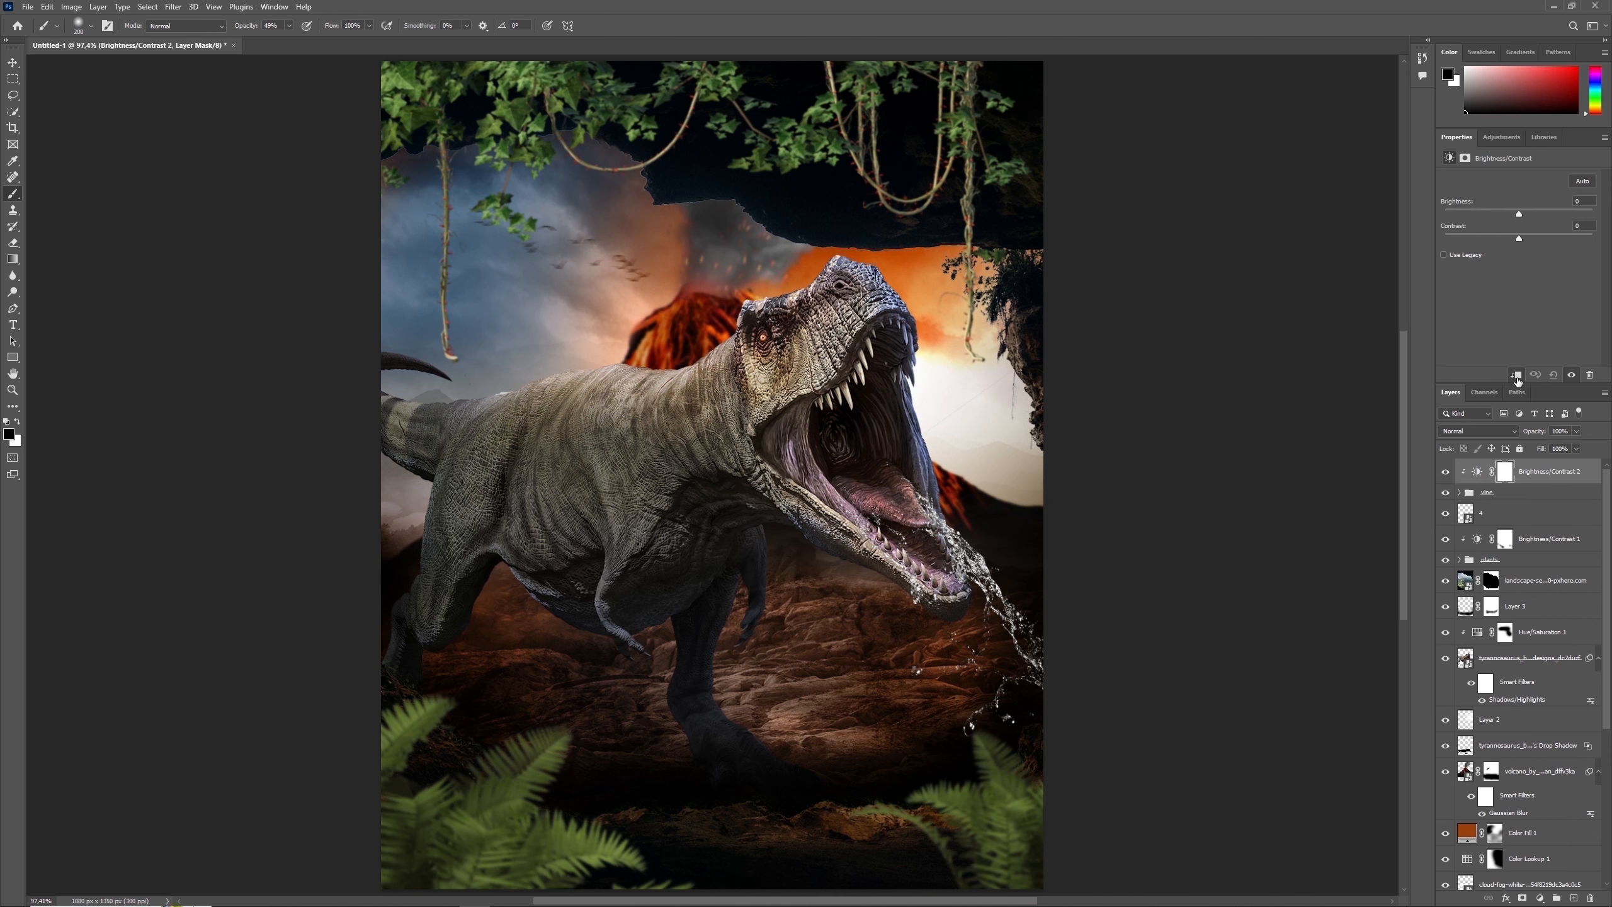
pyautogui.moveTo(1519, 214); pyautogui.dragTo(1403, 216)
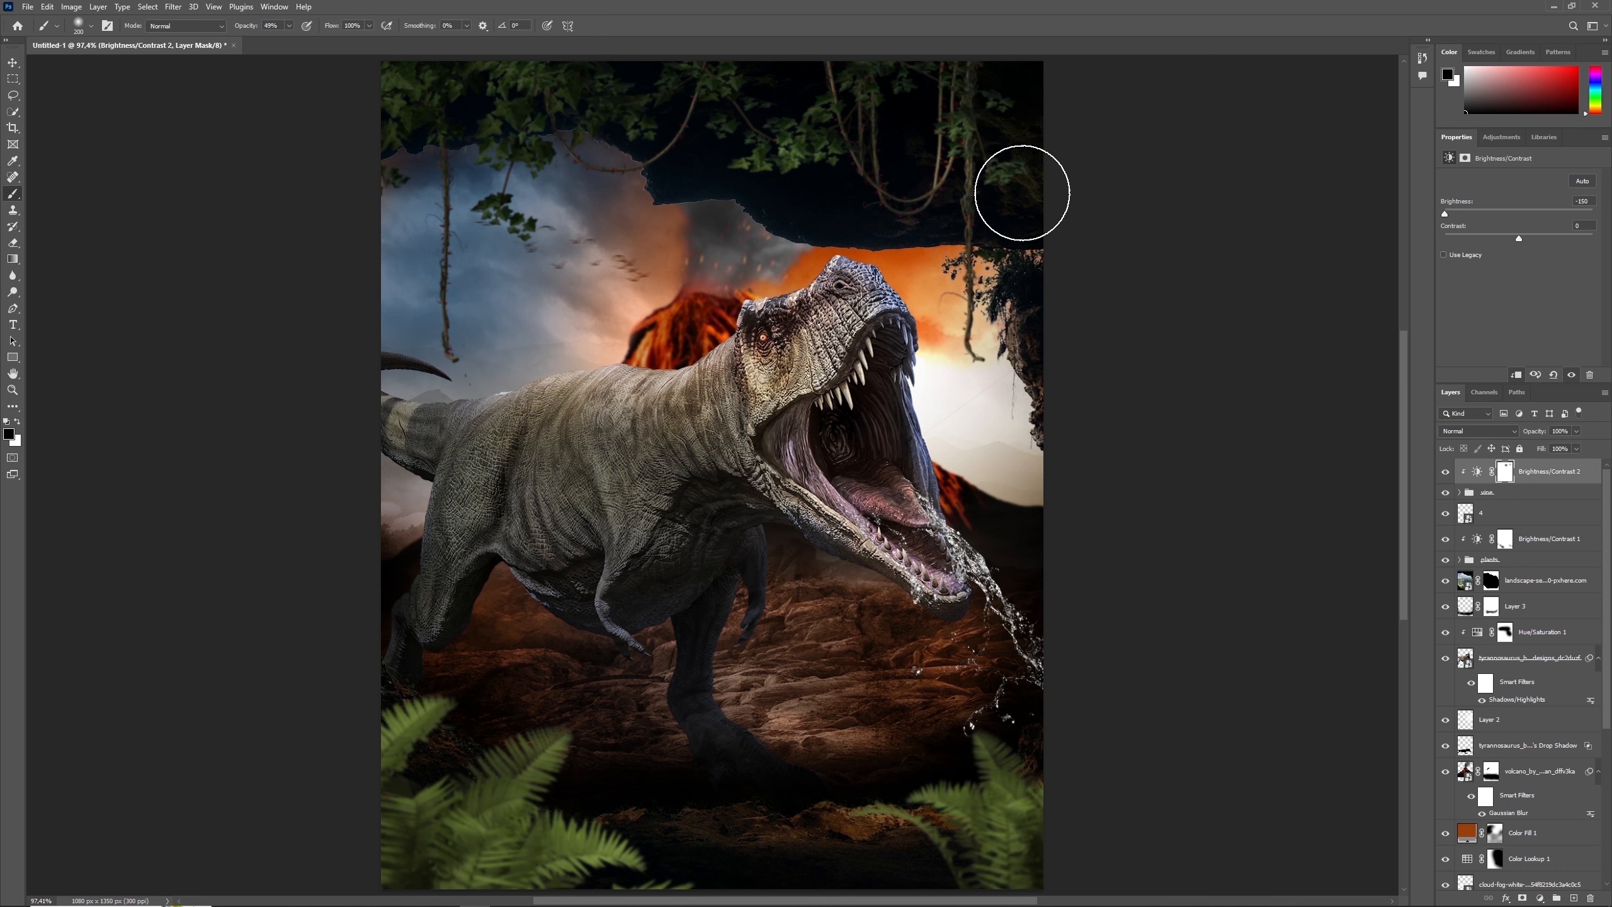
# - Paint black on the new Brightness/Contrast mask over parts of the vines to restore their brightness, and compare the effect
pyautogui.moveTo(663, 141)
pyautogui.mouseDown()
pyautogui.moveTo(604, 169)
pyautogui.moveTo(539, 238)
pyautogui.moveTo(521, 234)
pyautogui.moveTo(582, 167)
pyautogui.mouseUp()
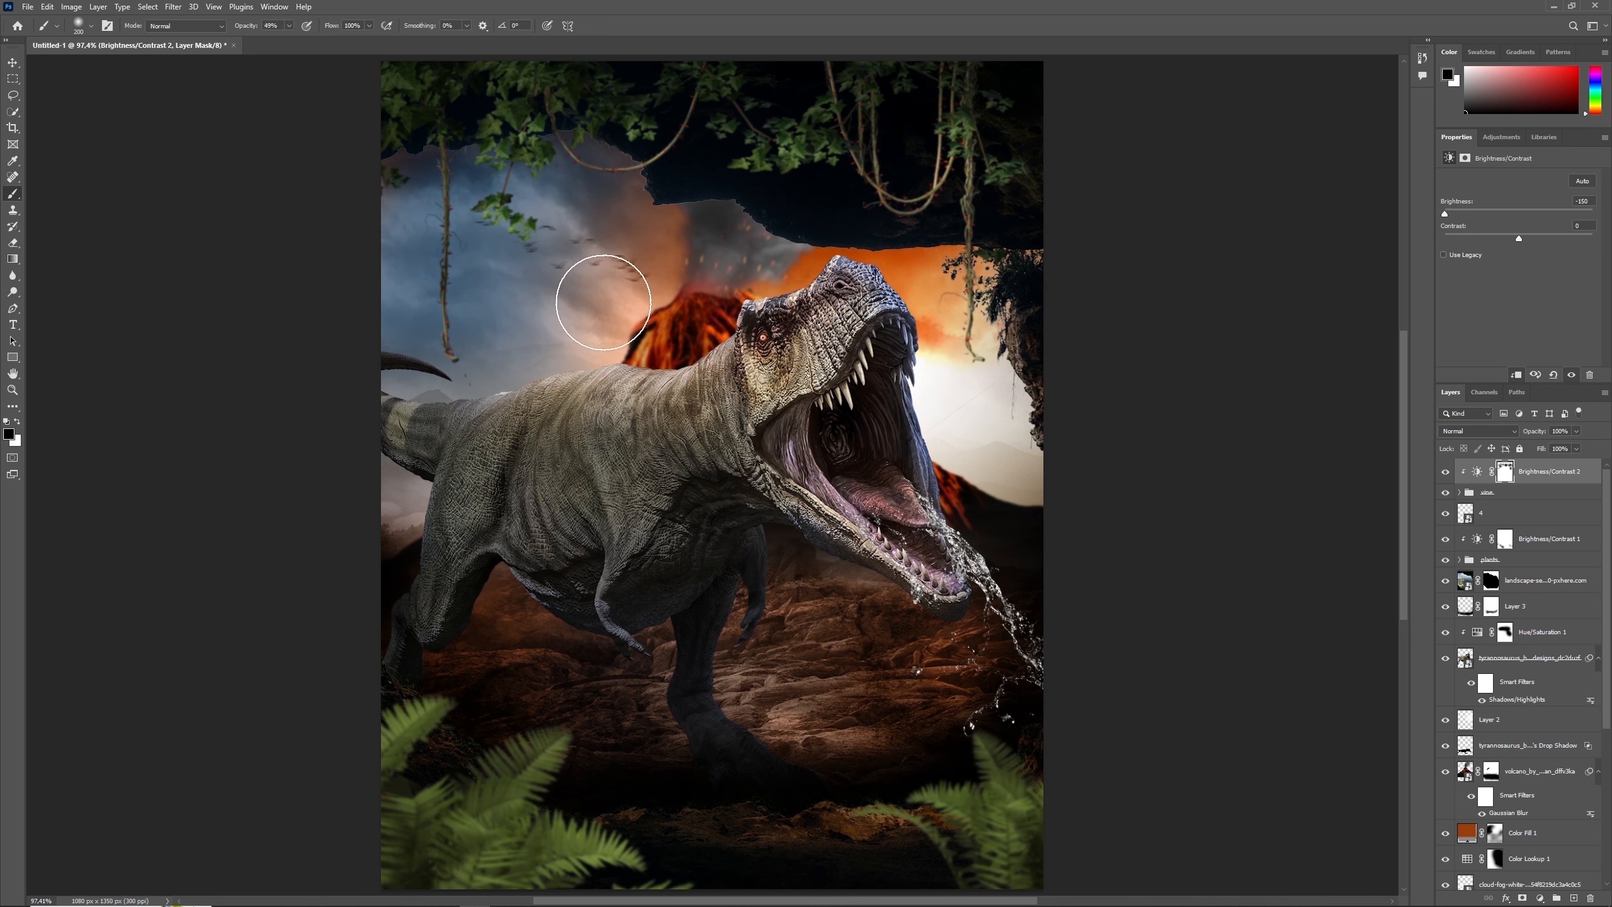
pyautogui.moveTo(428, 282); pyautogui.dragTo(457, 299)
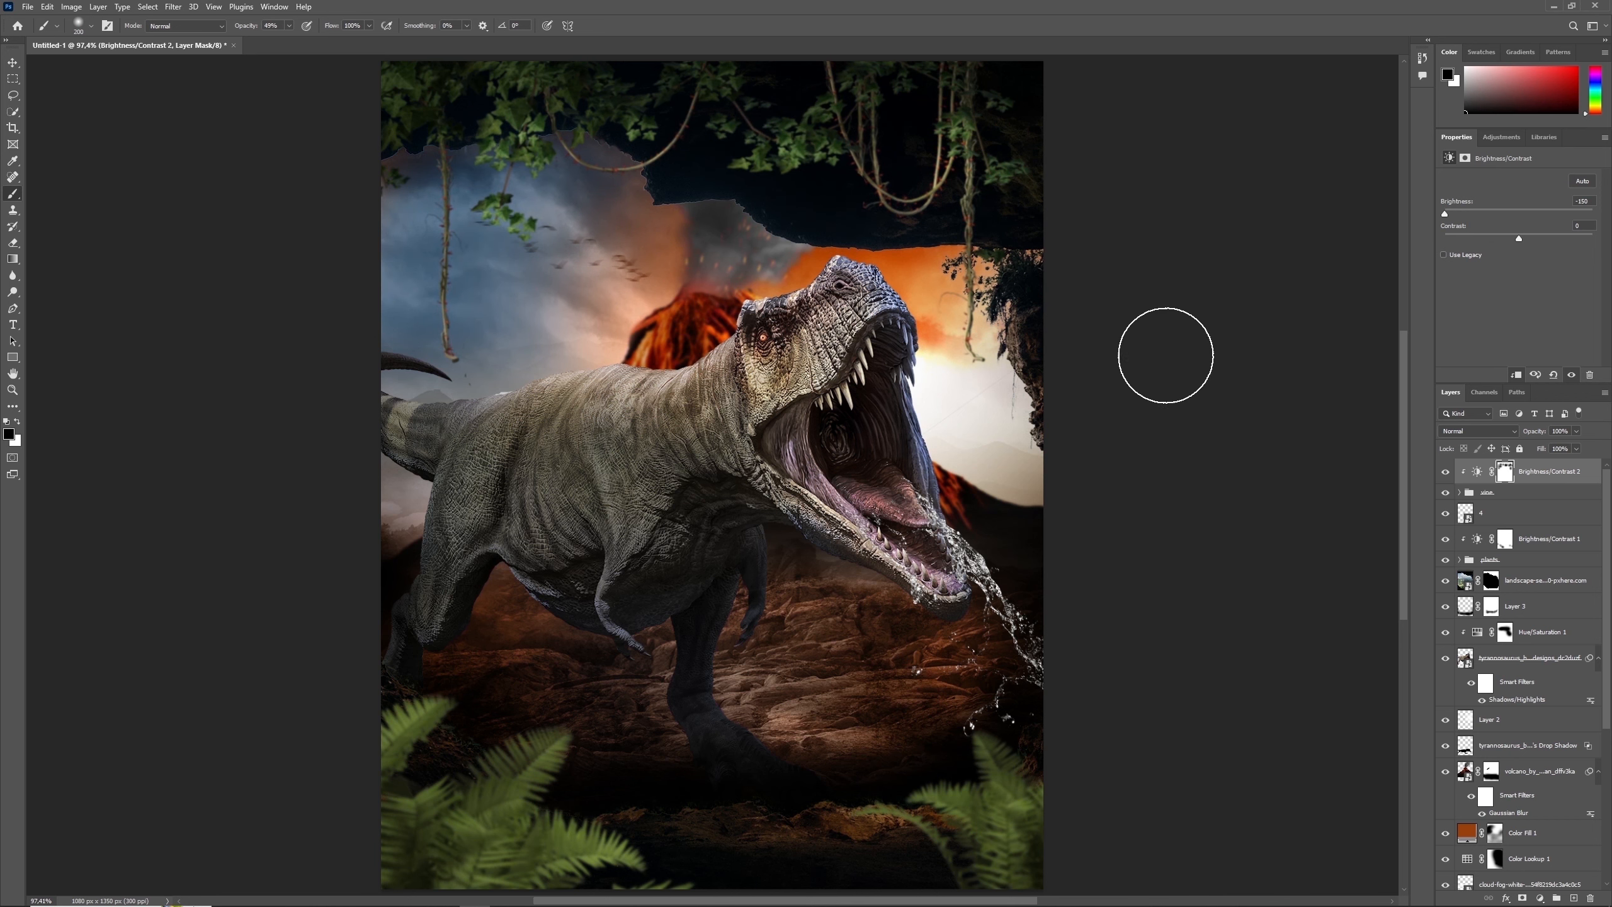
pyautogui.press('x')
# - Create a new top layer named "teeth" and prepare a smaller white brush at 100% opacity
pyautogui.press('x')
pyautogui.click(1447, 473)
pyautogui.click(1447, 472)
pyautogui.click(1573, 898)
pyautogui.doubleClick(1492, 470)
pyautogui.press('Return')
pyautogui.press('x')
pyautogui.click(290, 25)
pyautogui.moveTo(290, 42); pyautogui.dragTo(377, 55)
pyautogui.click(768, 414)
pyautogui.press('[')
pyautogui.press('[')
pyautogui.press('[')
pyautogui.press('[')
pyautogui.press('[')
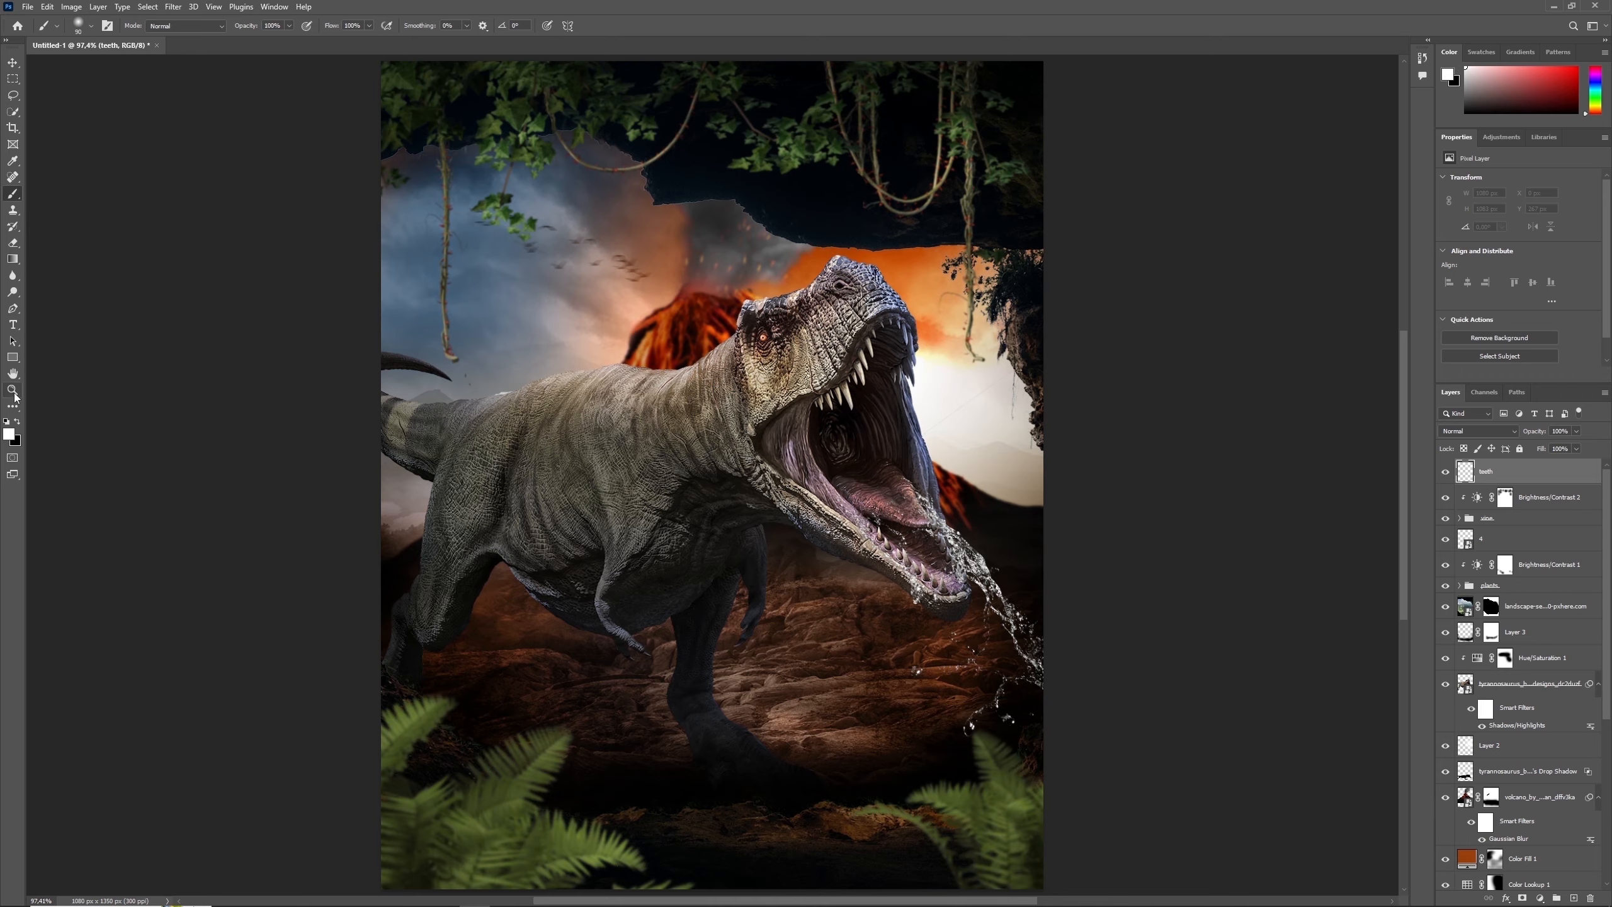
# - Paint white over the near row of the dinosaur's upper teeth on the teeth layer, matching the brush size to each tooth
pyautogui.click(14, 395)
pyautogui.click(870, 418)
pyautogui.click(870, 418)
pyautogui.click(870, 418)
pyautogui.click(14, 195)
pyautogui.press('[')
pyautogui.press('[')
pyautogui.press('[')
pyautogui.press('[')
pyautogui.press('[')
pyautogui.press('[')
pyautogui.press('[')
pyautogui.press('[')
pyautogui.press('[')
pyautogui.press('[')
pyautogui.press('[')
pyautogui.press('[')
pyautogui.press('[')
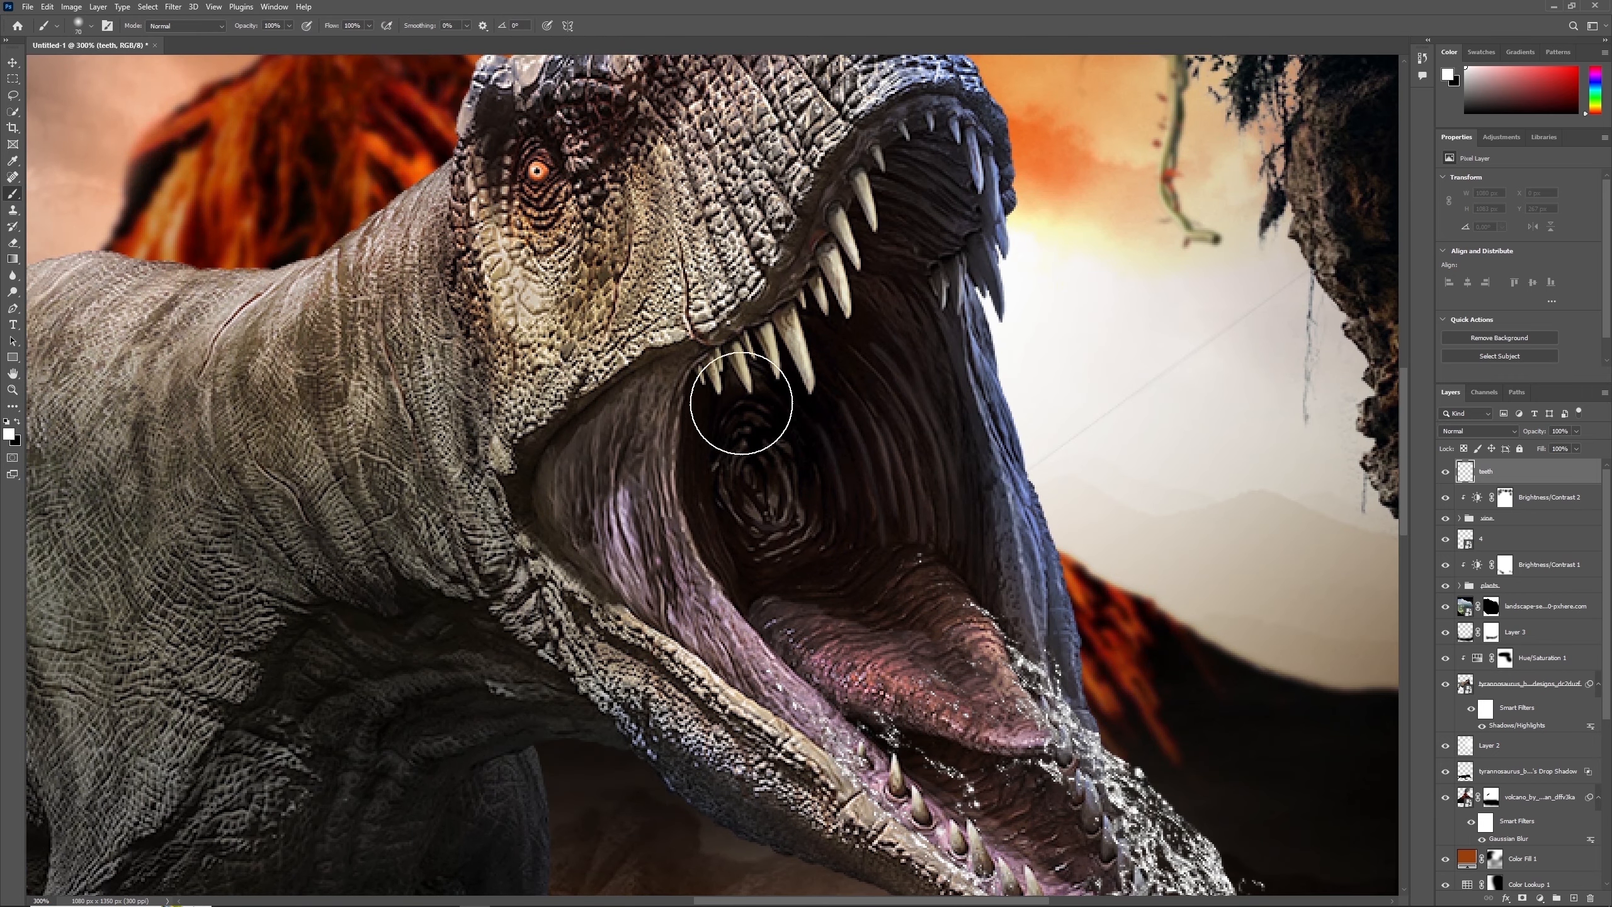
pyautogui.moveTo(718, 387); pyautogui.dragTo(718, 365)
pyautogui.moveTo(699, 375)
pyautogui.mouseDown()
pyautogui.moveTo(735, 349)
pyautogui.moveTo(746, 379)
pyautogui.moveTo(766, 331)
pyautogui.moveTo(775, 367)
pyautogui.moveTo(811, 351)
pyautogui.moveTo(788, 318)
pyautogui.moveTo(809, 382)
pyautogui.mouseUp()
pyautogui.press(']')
pyautogui.moveTo(817, 283)
pyautogui.mouseDown()
pyautogui.moveTo(823, 305)
pyautogui.moveTo(805, 305)
pyautogui.mouseUp()
pyautogui.press('[')
pyautogui.moveTo(829, 250); pyautogui.dragTo(847, 310)
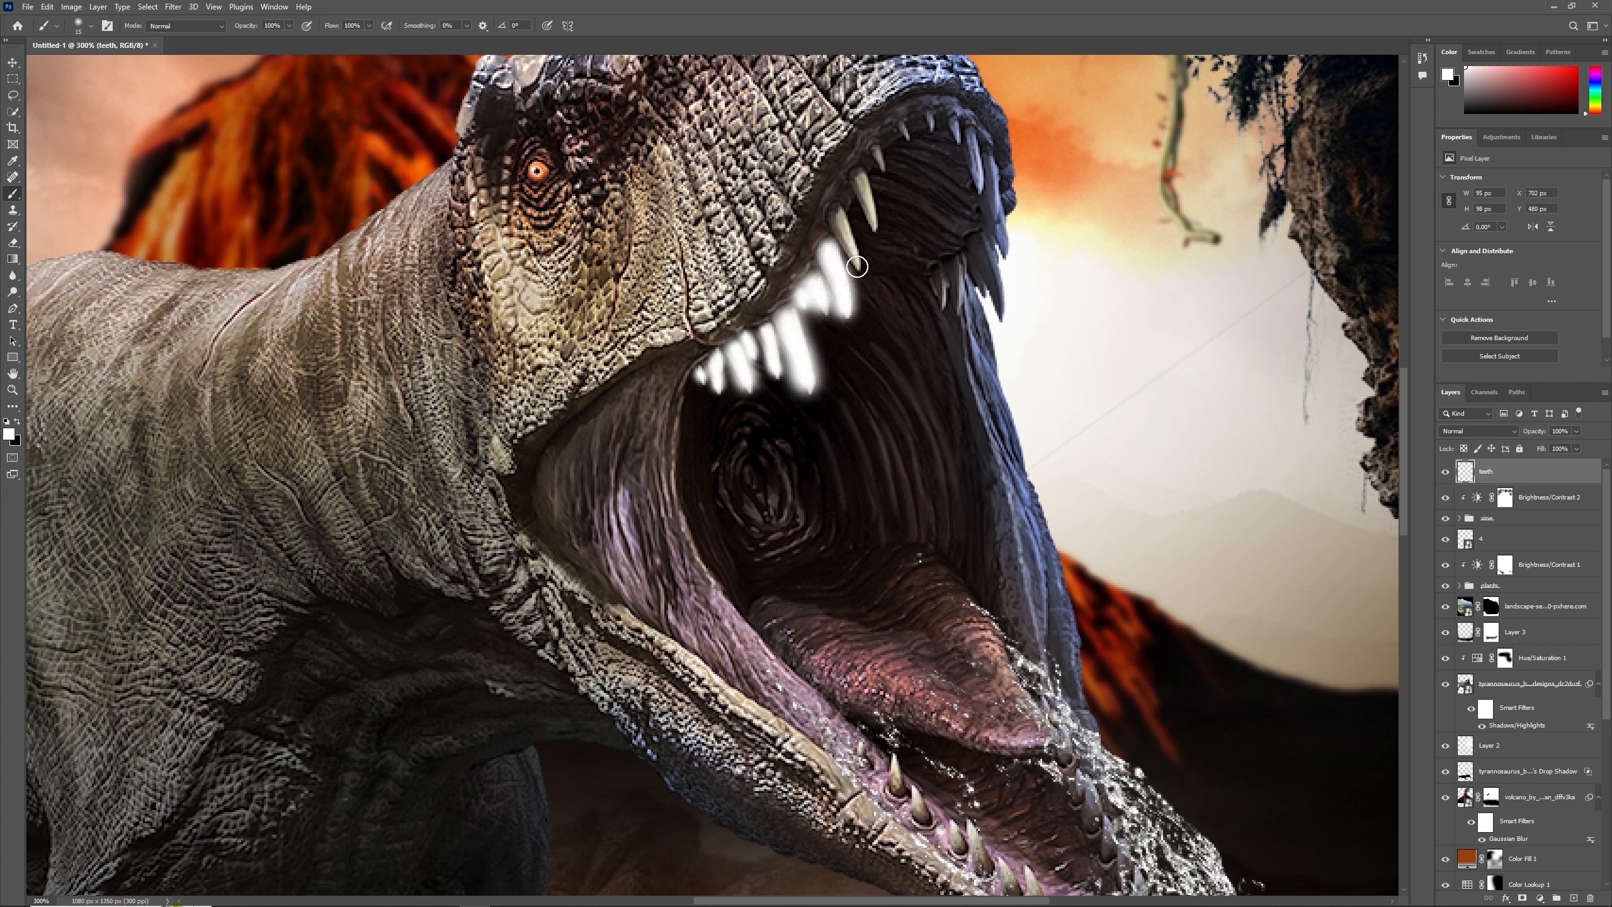
pyautogui.moveTo(843, 208); pyautogui.dragTo(859, 267)
pyautogui.press('[')
pyautogui.moveTo(869, 175); pyautogui.dragTo(875, 228)
pyautogui.moveTo(878, 148); pyautogui.dragTo(883, 168)
pyautogui.moveTo(901, 127)
pyautogui.mouseDown()
pyautogui.moveTo(957, 138)
pyautogui.moveTo(978, 173)
pyautogui.moveTo(974, 138)
pyautogui.mouseUp()
# - Set the teeth layer's blend mode to Overlay and paint white over the upper teeth on the far side of the mouth
pyautogui.click(1471, 431)
pyautogui.click(1463, 579)
pyautogui.moveTo(991, 156)
pyautogui.mouseDown()
pyautogui.moveTo(985, 257)
pyautogui.moveTo(986, 295)
pyautogui.mouseUp()
pyautogui.moveTo(957, 266)
pyautogui.mouseDown()
pyautogui.moveTo(959, 310)
pyautogui.moveTo(943, 316)
pyautogui.mouseUp()
# - Paint white over the dinosaur's lower teeth and compare the whole image with the teeth layer hidden and shown
pyautogui.scroll(-5, 1079, 562)
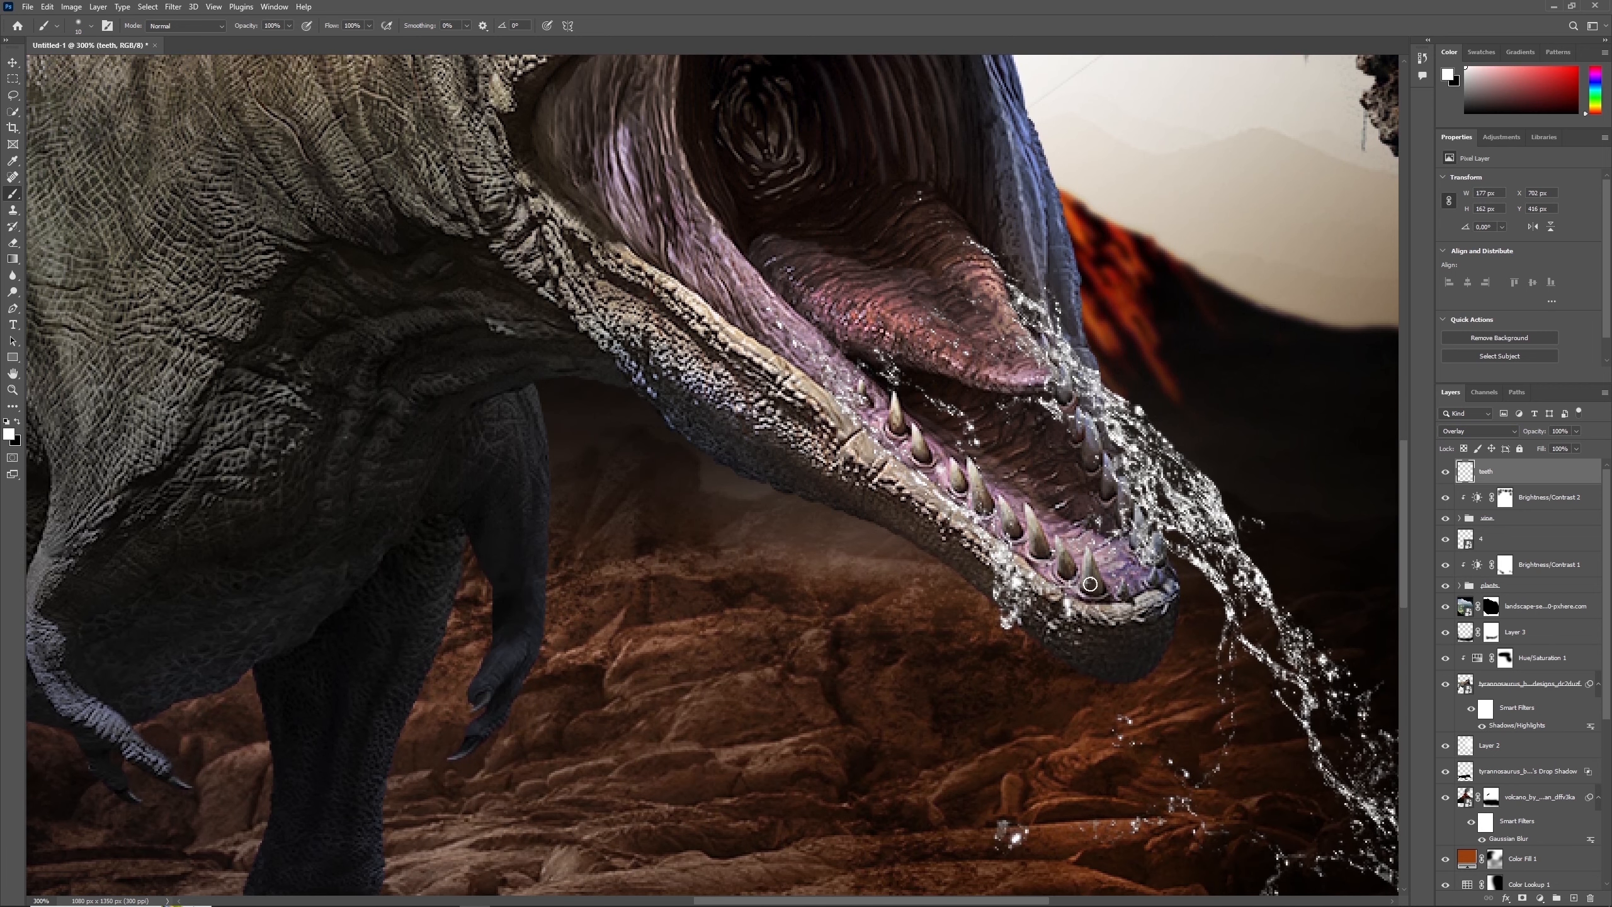
pyautogui.moveTo(1060, 539); pyautogui.dragTo(1070, 568)
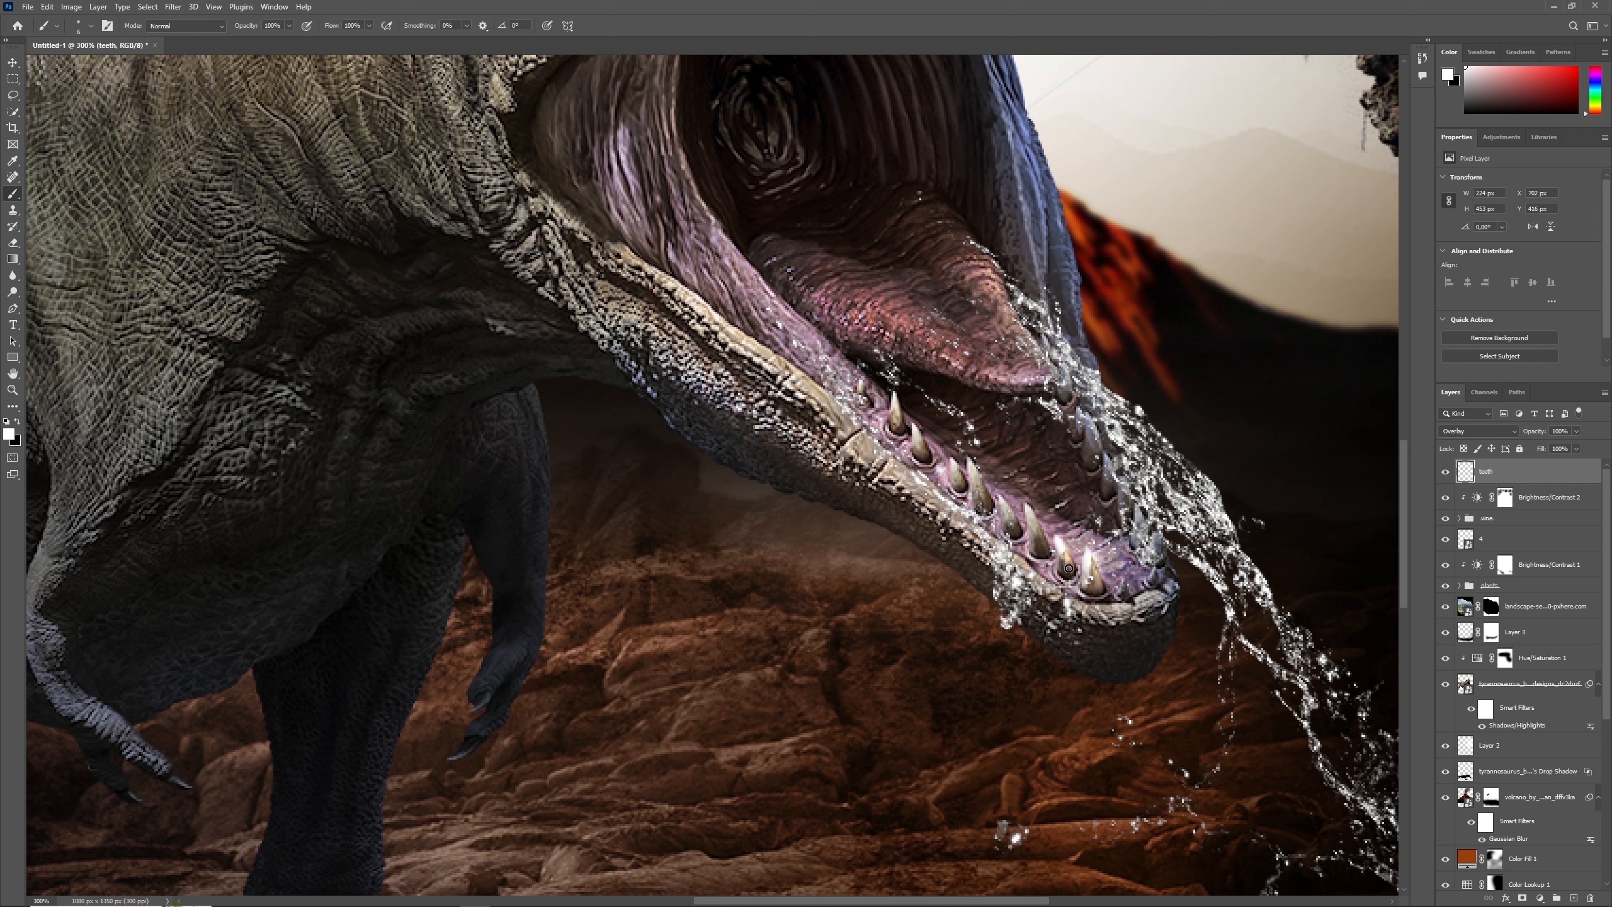
pyautogui.moveTo(1028, 505); pyautogui.dragTo(1041, 554)
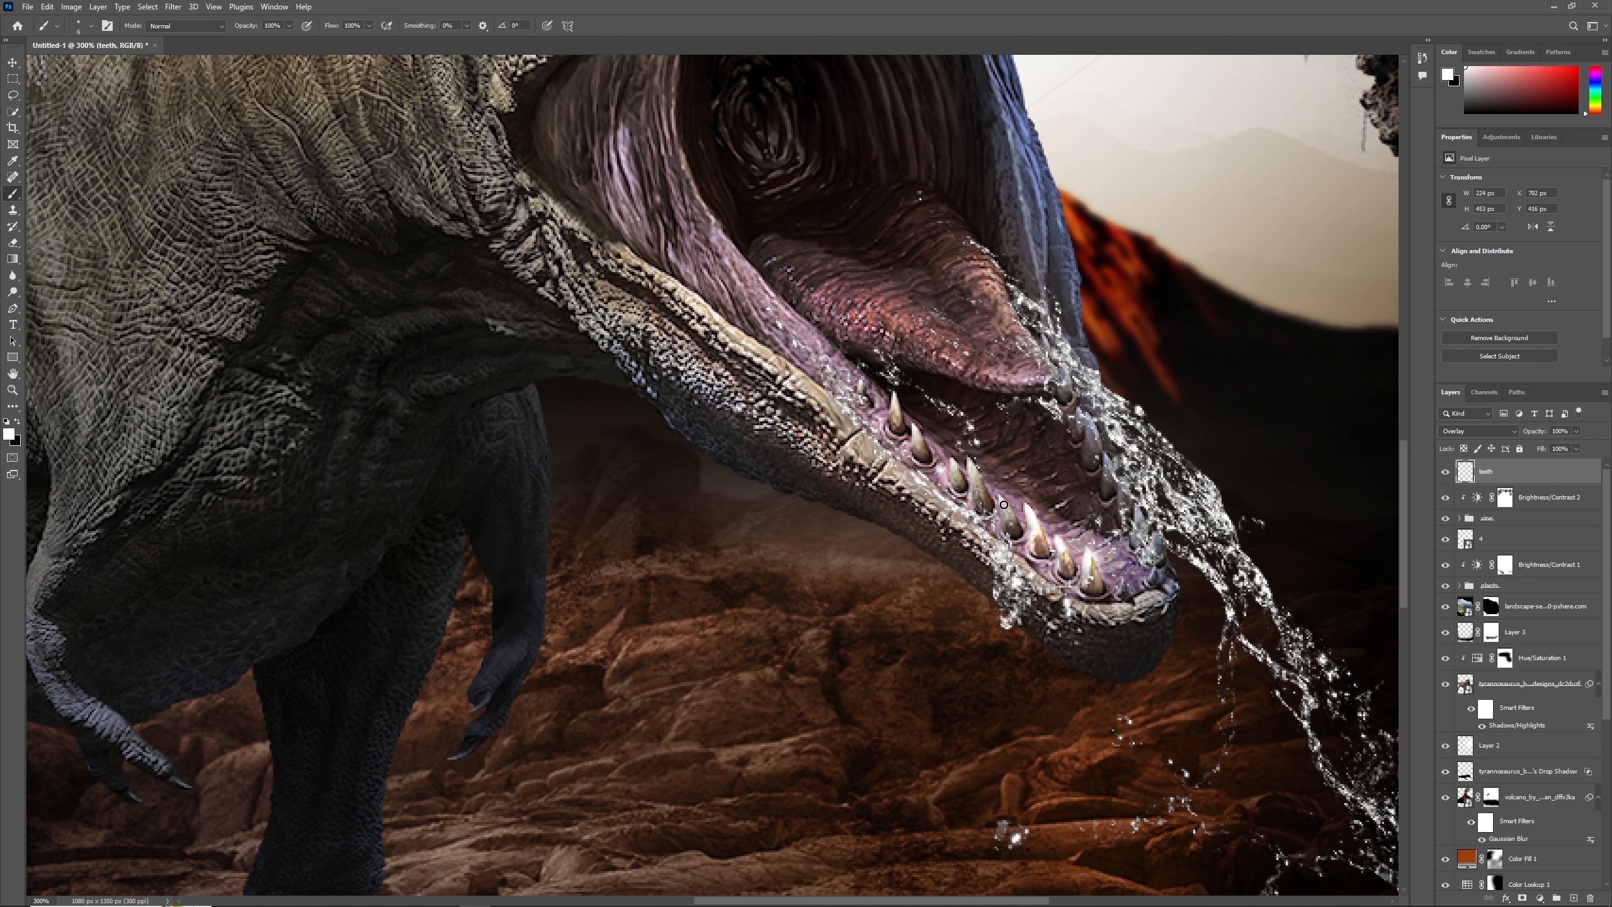
pyautogui.moveTo(1004, 505); pyautogui.dragTo(1017, 532)
pyautogui.moveTo(984, 478)
pyautogui.mouseDown()
pyautogui.moveTo(987, 507)
pyautogui.moveTo(959, 493)
pyautogui.mouseUp()
pyautogui.moveTo(915, 426)
pyautogui.mouseDown()
pyautogui.moveTo(922, 456)
pyautogui.moveTo(897, 427)
pyautogui.mouseUp()
pyautogui.moveTo(1065, 374); pyautogui.dragTo(1064, 402)
pyautogui.moveTo(1077, 414); pyautogui.dragTo(1080, 439)
pyautogui.moveTo(1089, 434)
pyautogui.mouseDown()
pyautogui.moveTo(1157, 582)
pyautogui.moveTo(1124, 590)
pyautogui.mouseUp()
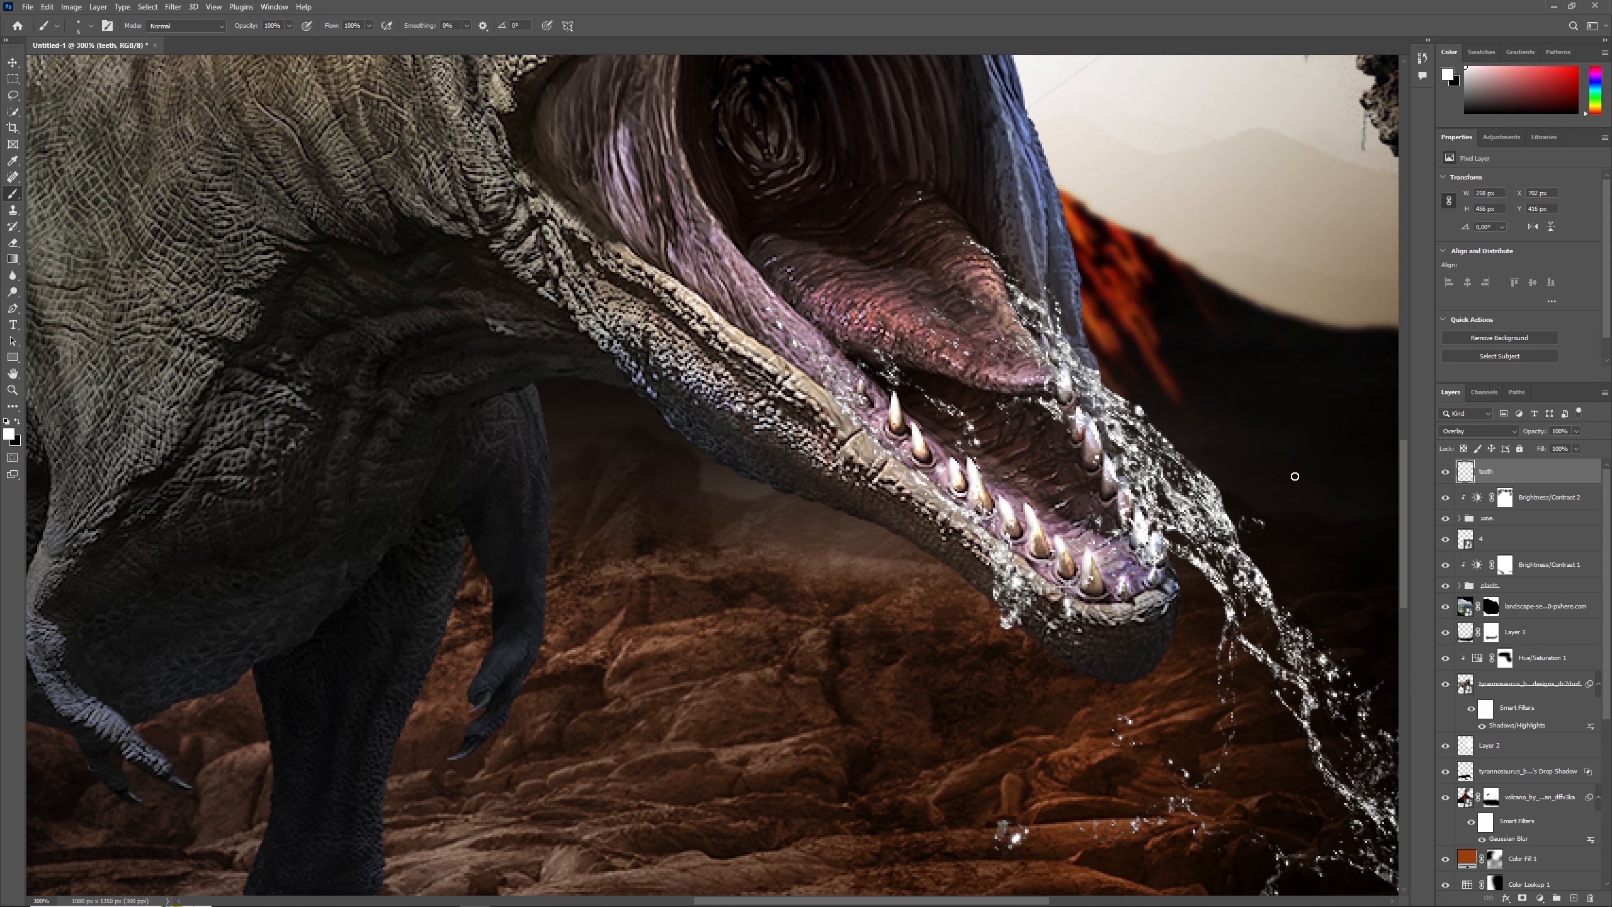
pyautogui.scroll(5, 1041, 257)
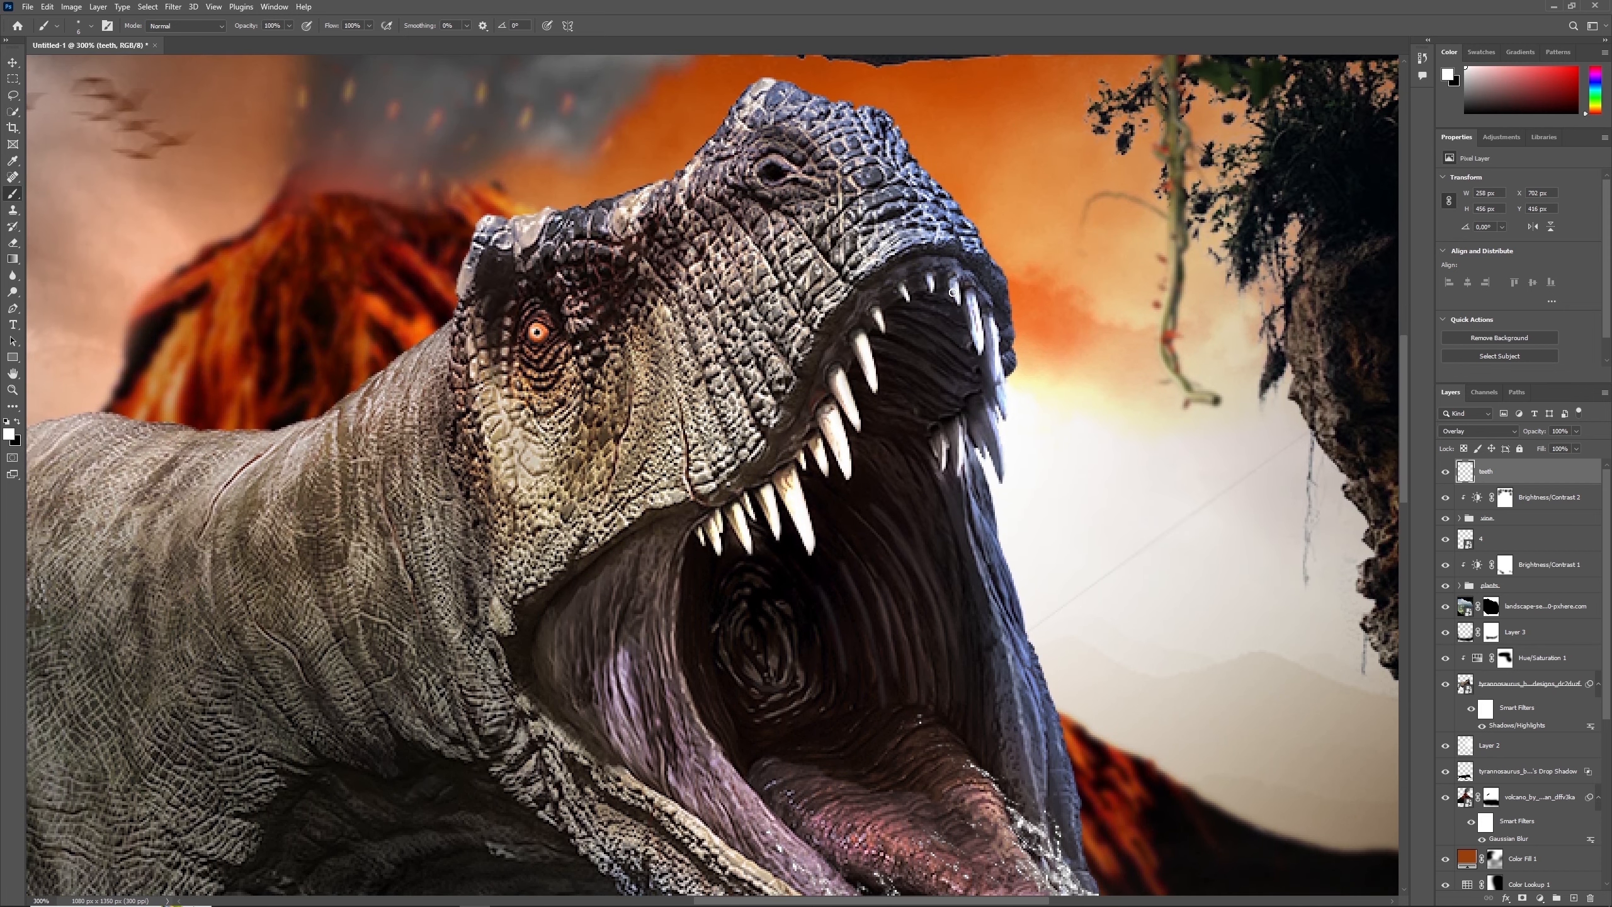
pyautogui.click(15, 391)
pyautogui.click(379, 25)
pyautogui.click(1446, 473)
pyautogui.click(1445, 473)
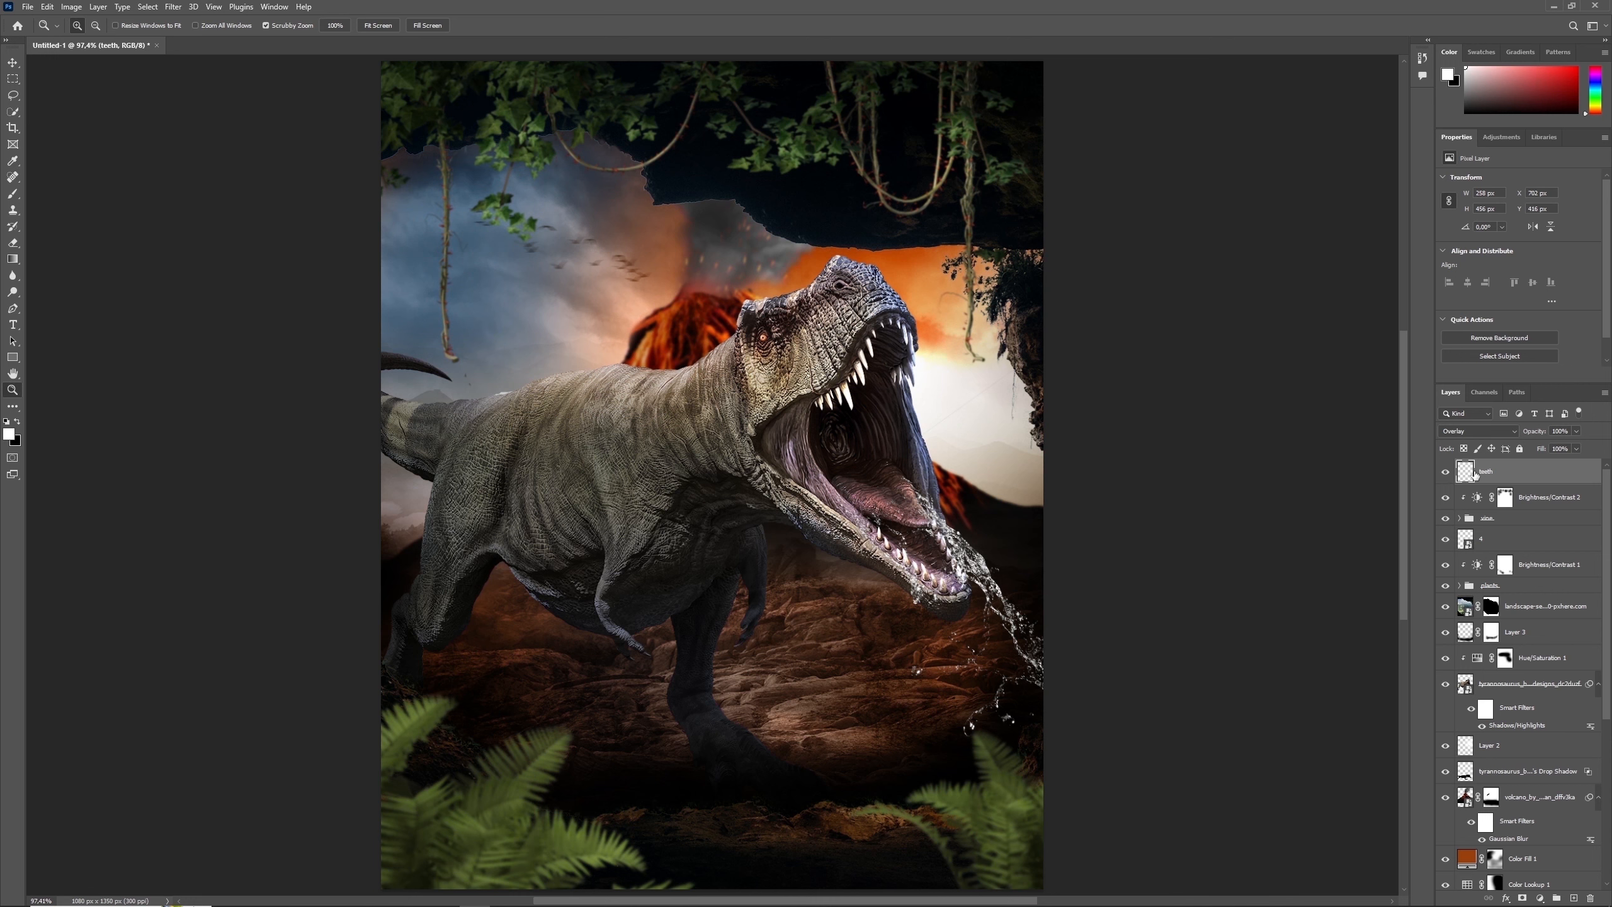
# - Create a new layer above the teeth layer and choose the Fog 8 brush at a reduced size
pyautogui.click(1574, 898)
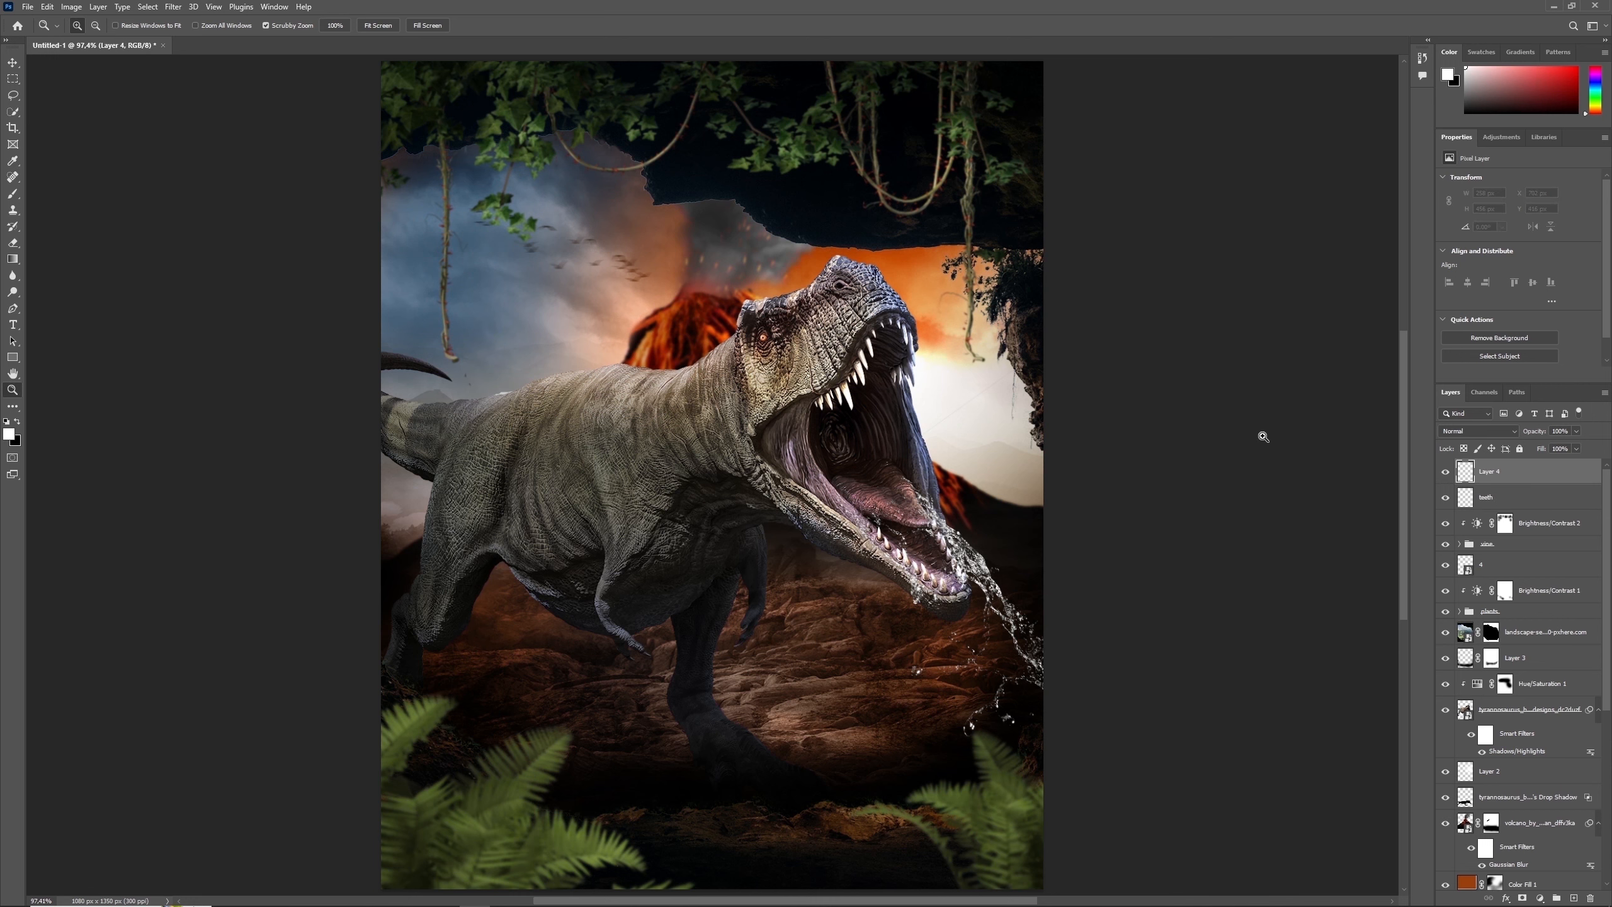
pyautogui.click(12, 194)
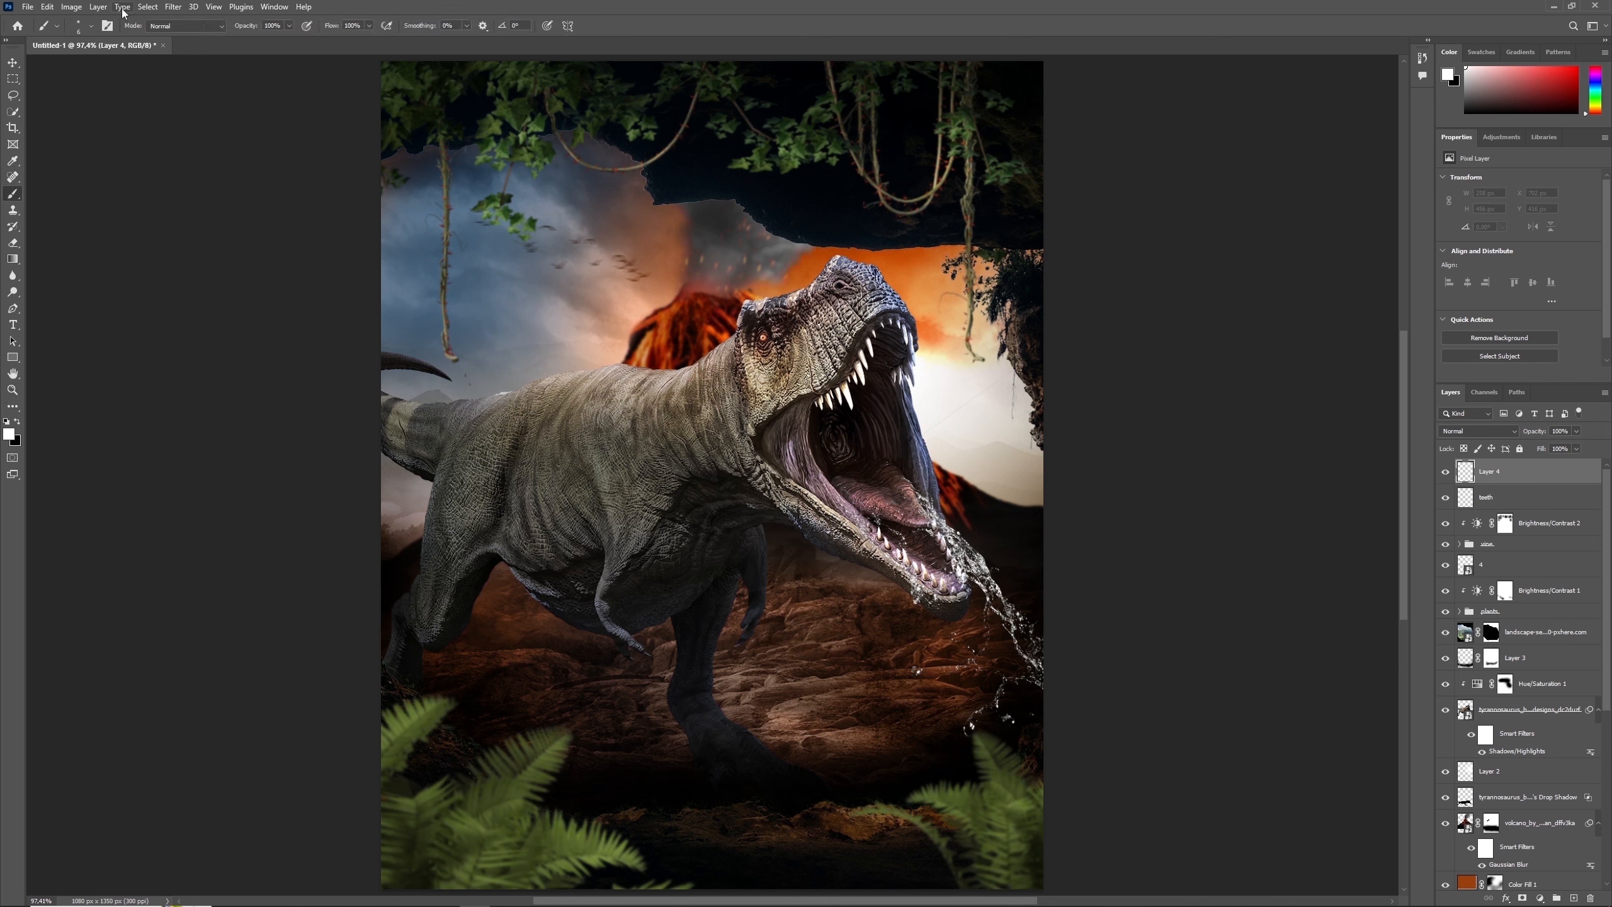
pyautogui.click(91, 25)
pyautogui.scroll(-3, 703, 195)
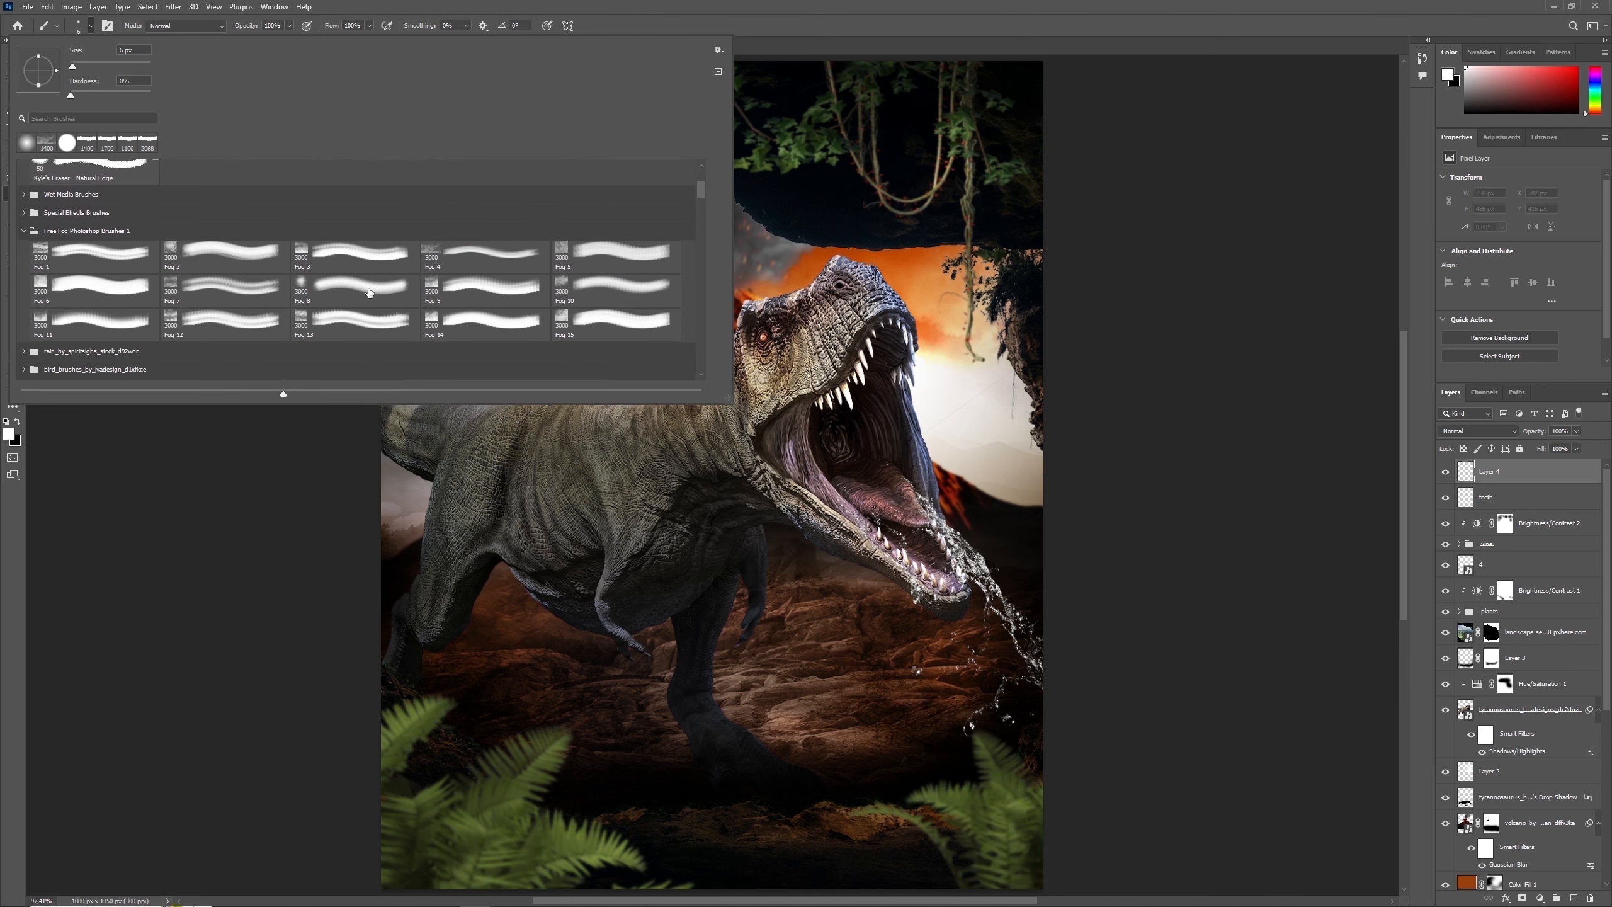
pyautogui.click(351, 292)
pyautogui.click(1042, 386)
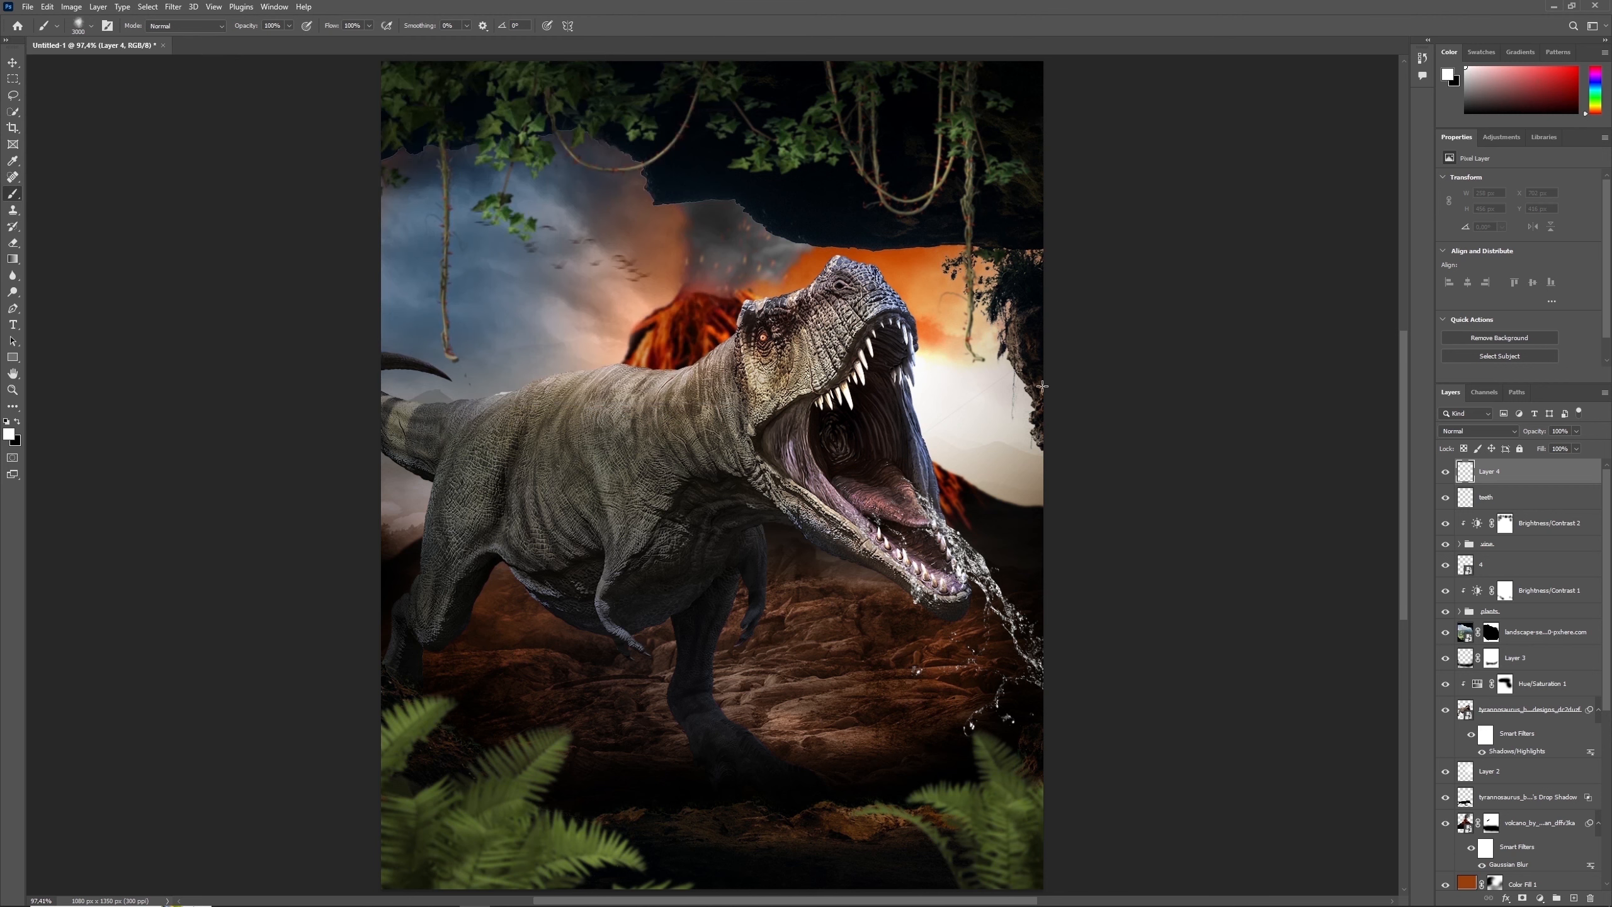
pyautogui.click(92, 29)
pyautogui.click(110, 67)
pyautogui.click(1041, 409)
pyautogui.press(']')
pyautogui.press(']')
# - Set the new layer to Overlay and paint white fog across the rocky ground and the dinosaur's lower body
pyautogui.click(1479, 432)
pyautogui.click(1479, 564)
pyautogui.press(']')
pyautogui.press(']')
pyautogui.moveTo(996, 569); pyautogui.dragTo(806, 565)
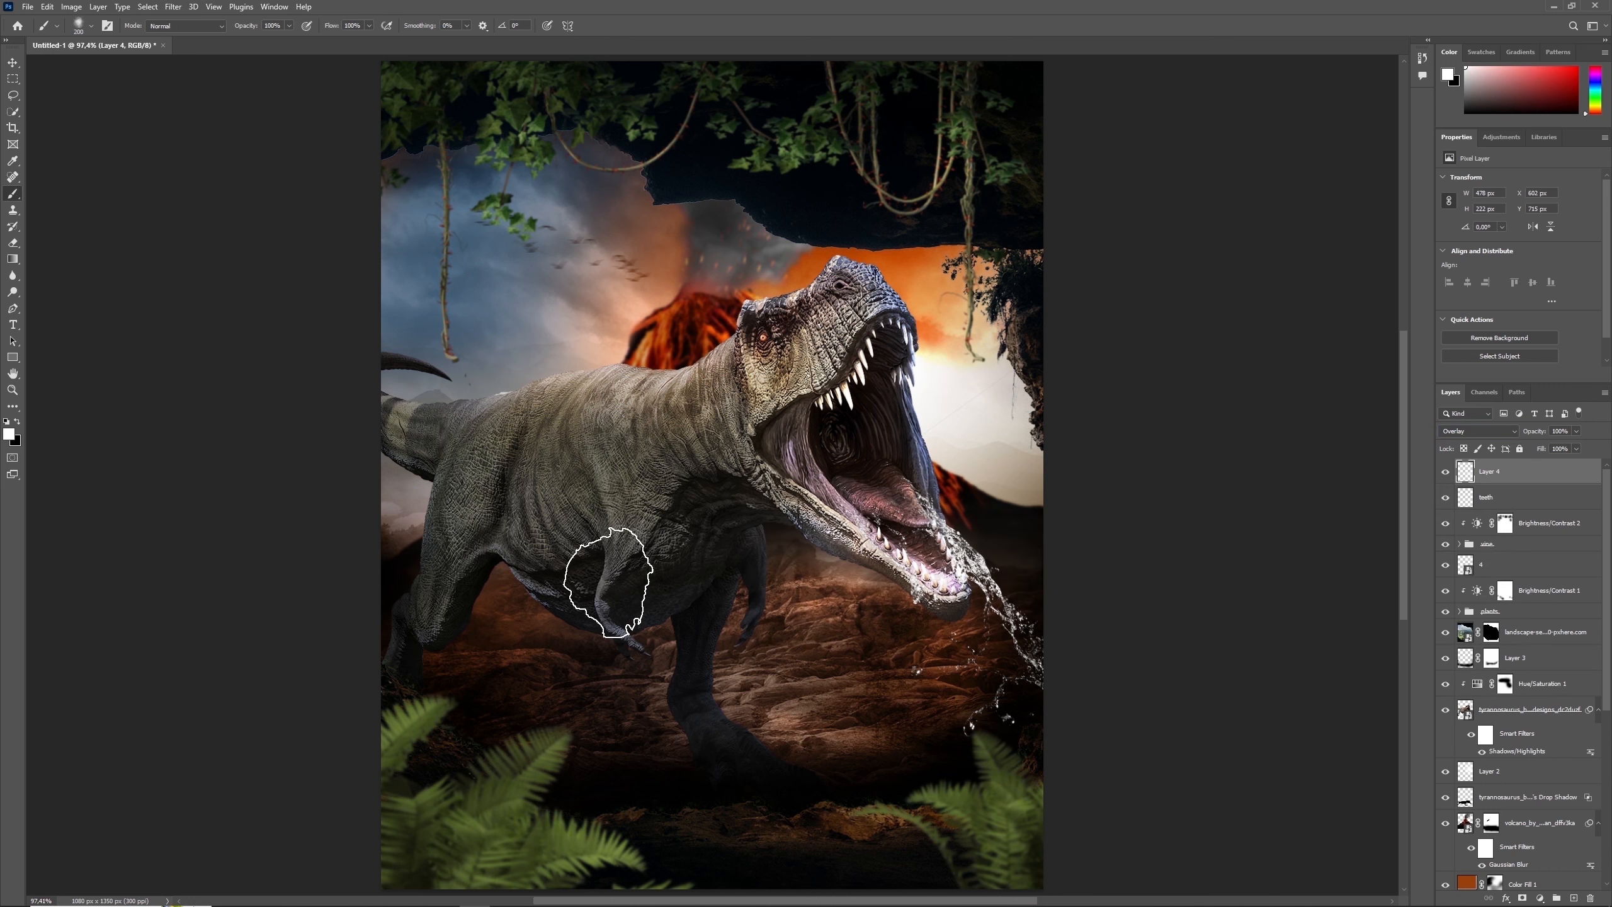
pyautogui.moveTo(634, 610)
pyautogui.mouseDown()
pyautogui.moveTo(355, 582)
pyautogui.moveTo(774, 568)
pyautogui.moveTo(433, 569)
pyautogui.moveTo(593, 558)
pyautogui.mouseUp()
pyautogui.press(']')
pyautogui.press(']')
pyautogui.press(']')
pyautogui.press('[')
pyautogui.moveTo(780, 587)
pyautogui.mouseDown()
pyautogui.moveTo(781, 615)
pyautogui.moveTo(809, 541)
pyautogui.mouseUp()
pyautogui.press(']')
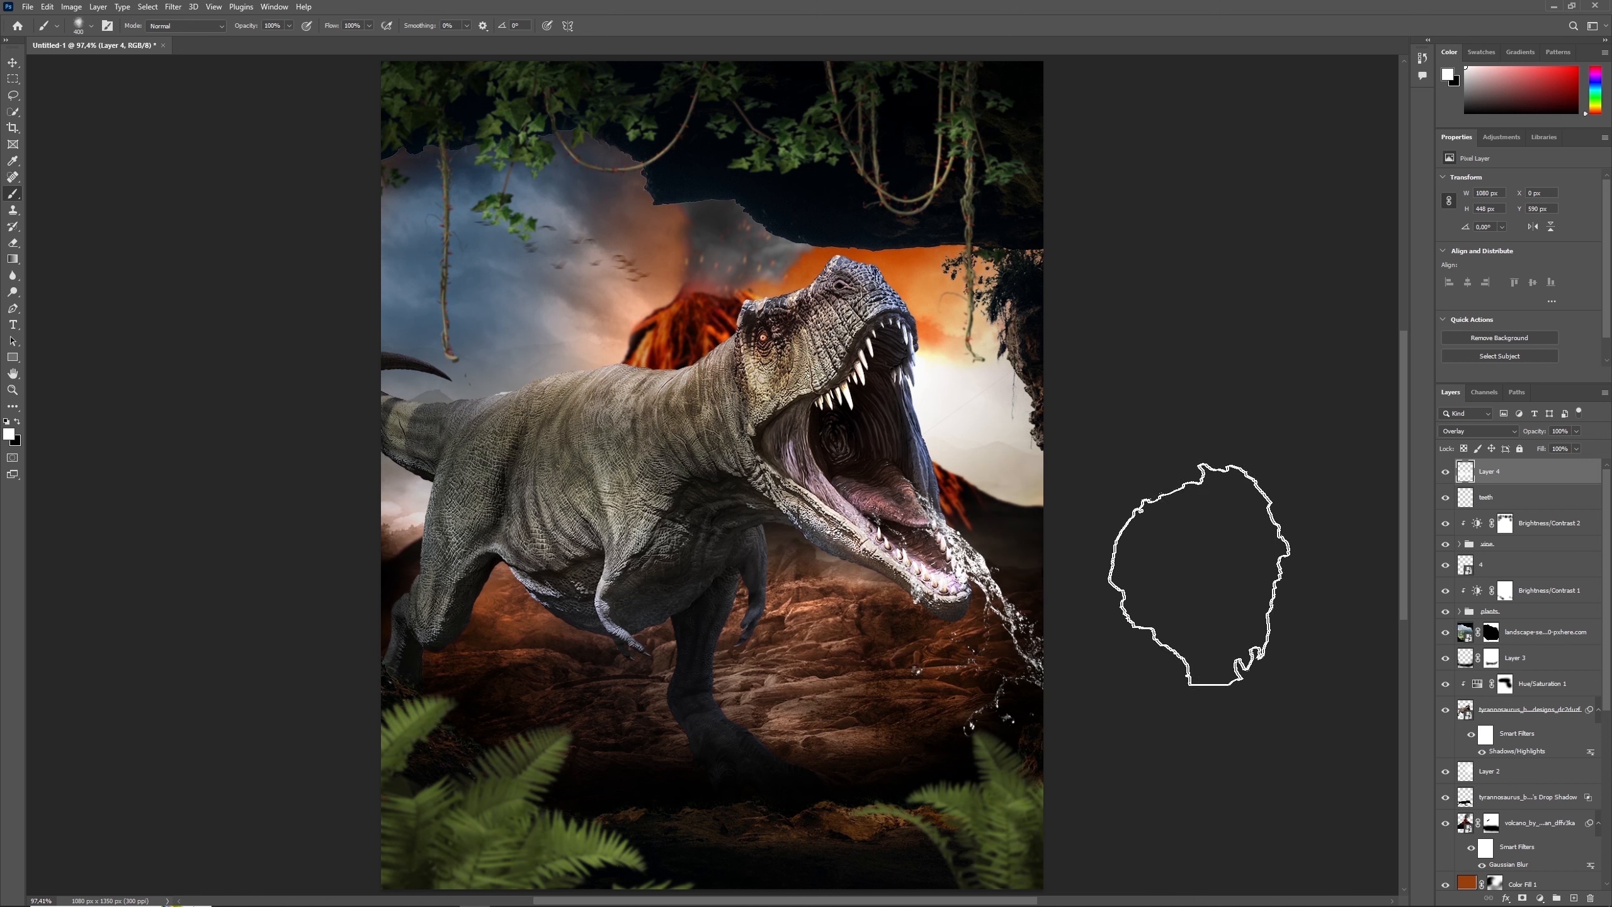
# - Add a layer mask to the fog layer and paint black on it with a smaller brush to hide part of the fog
pyautogui.click(1522, 898)
pyautogui.press('x')
pyautogui.press('[')
pyautogui.press('[')
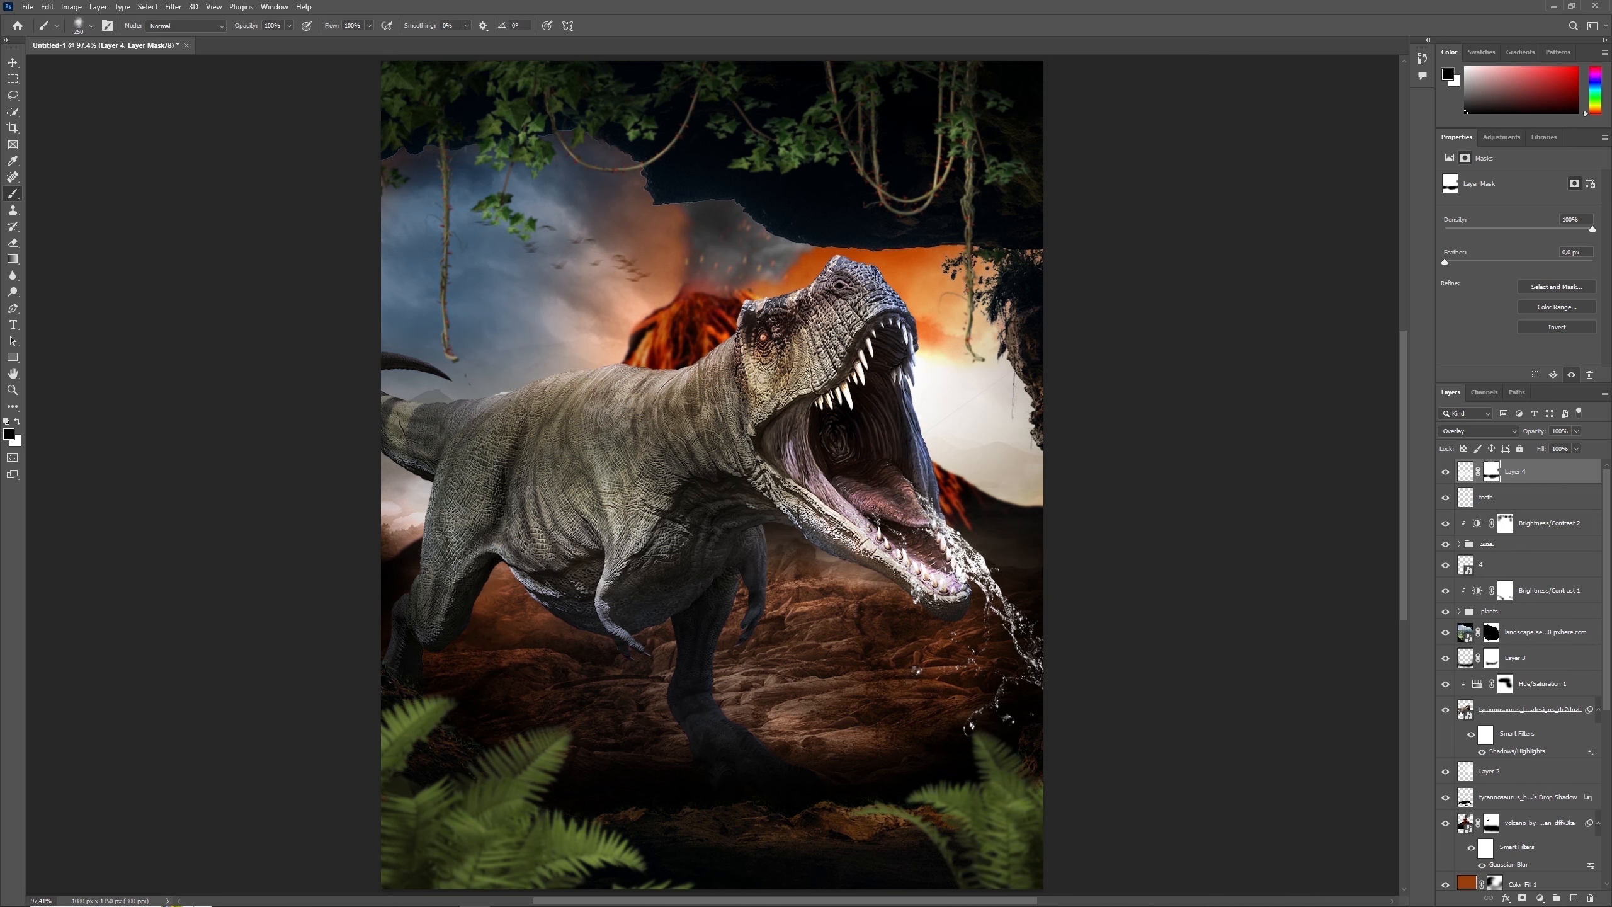
# - Create a new top layer named "eye" and switch to a small soft round white brush
pyautogui.click(1575, 898)
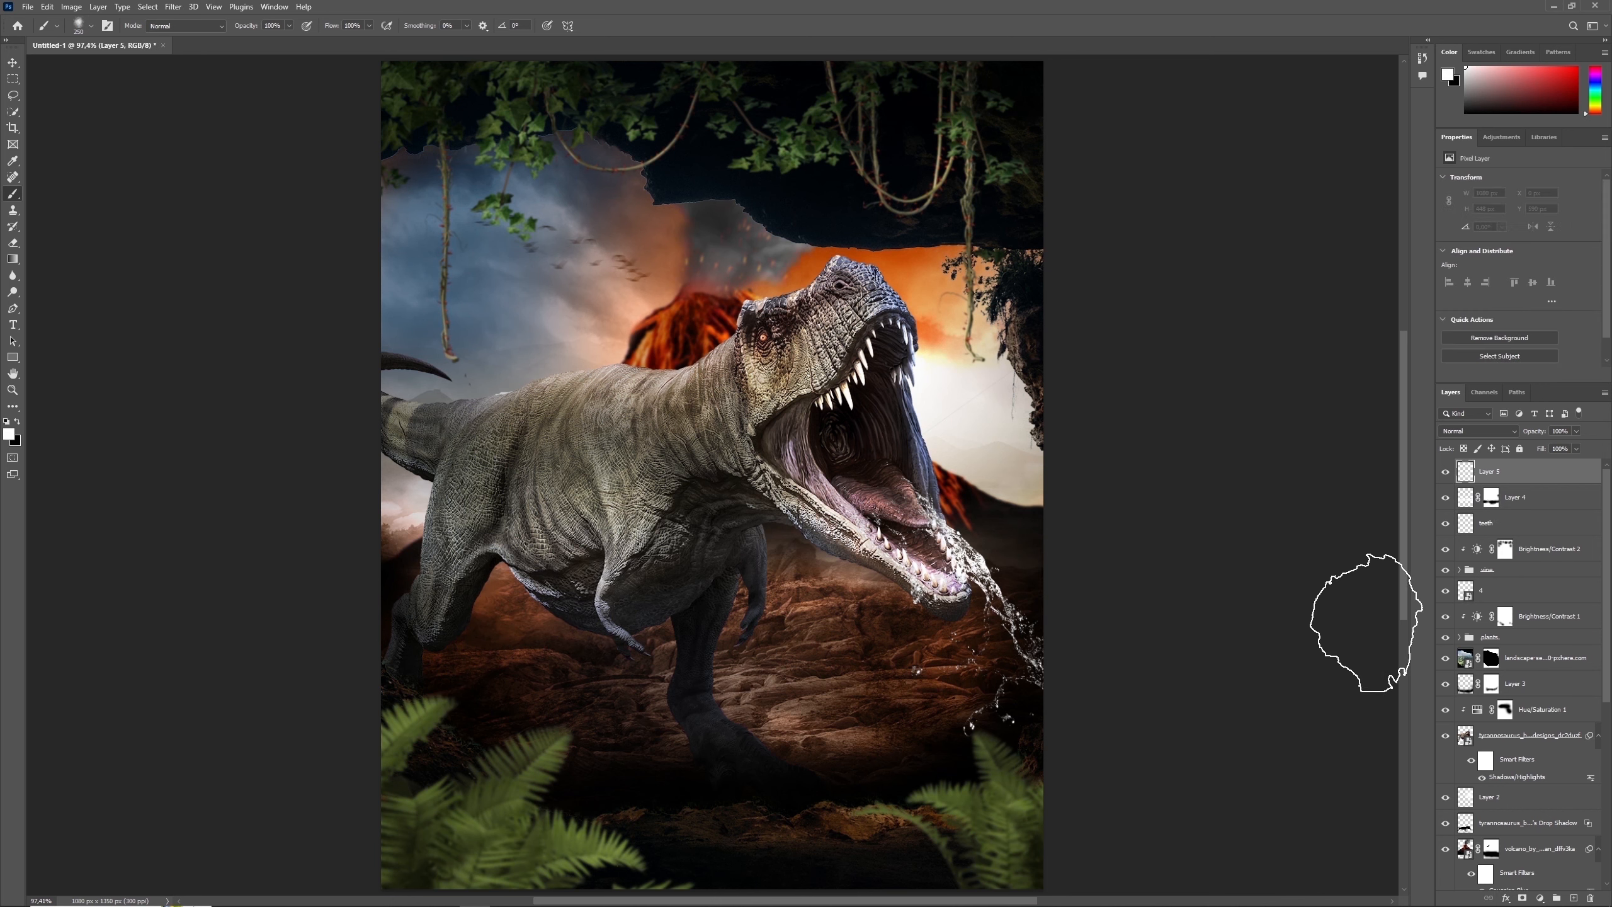
pyautogui.write('xeye')
pyautogui.press('Return')
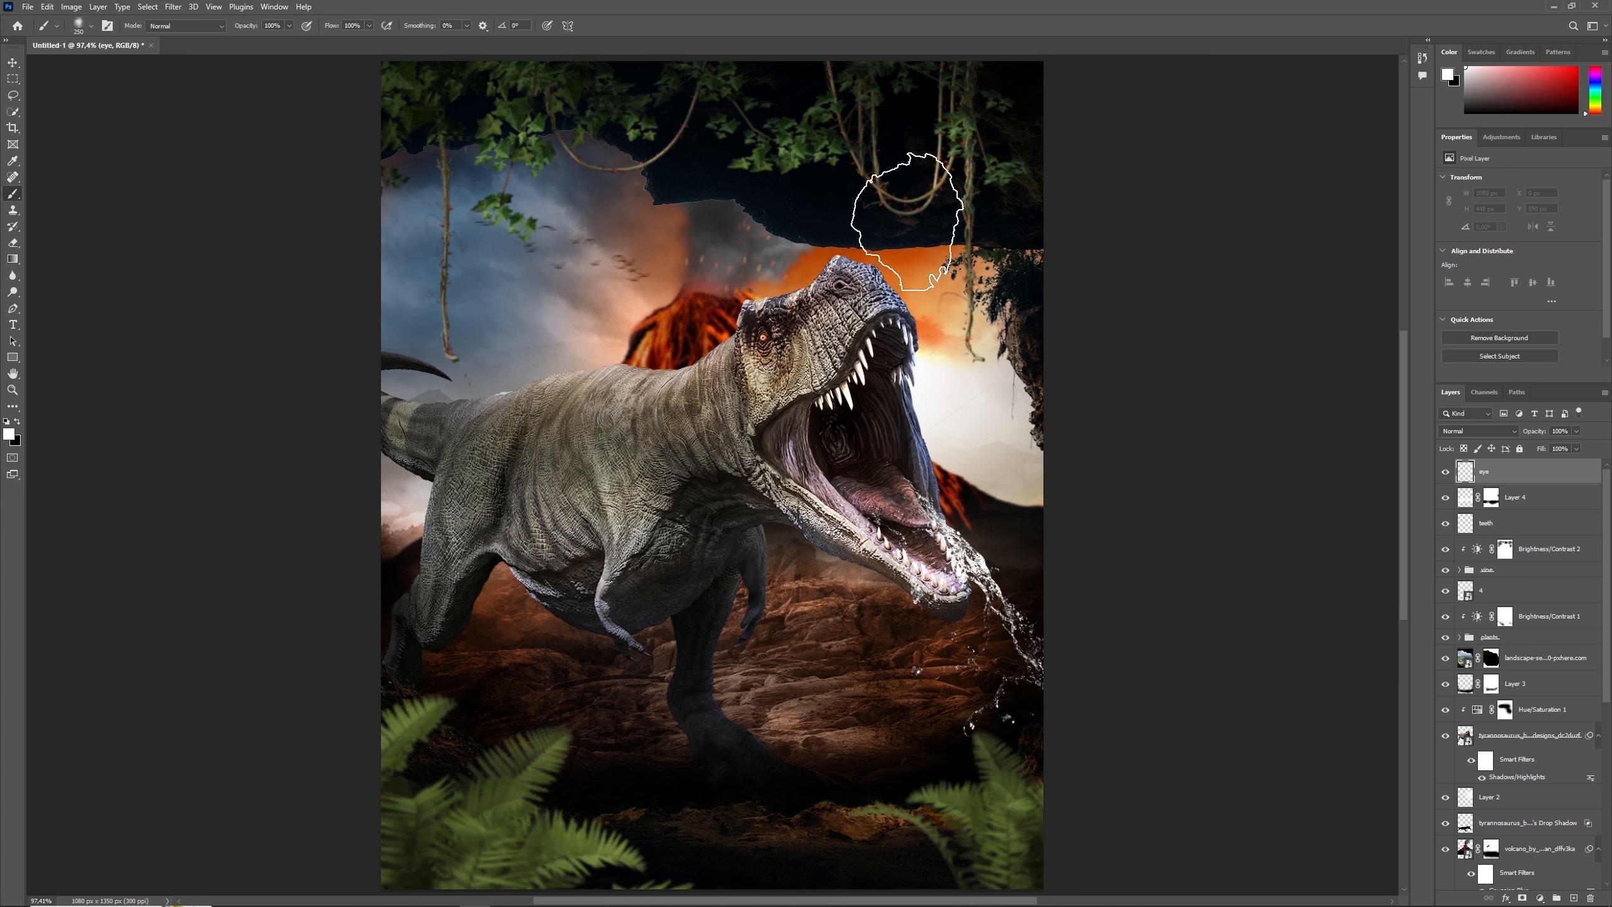
pyautogui.click(91, 26)
pyautogui.doubleClick(89, 144)
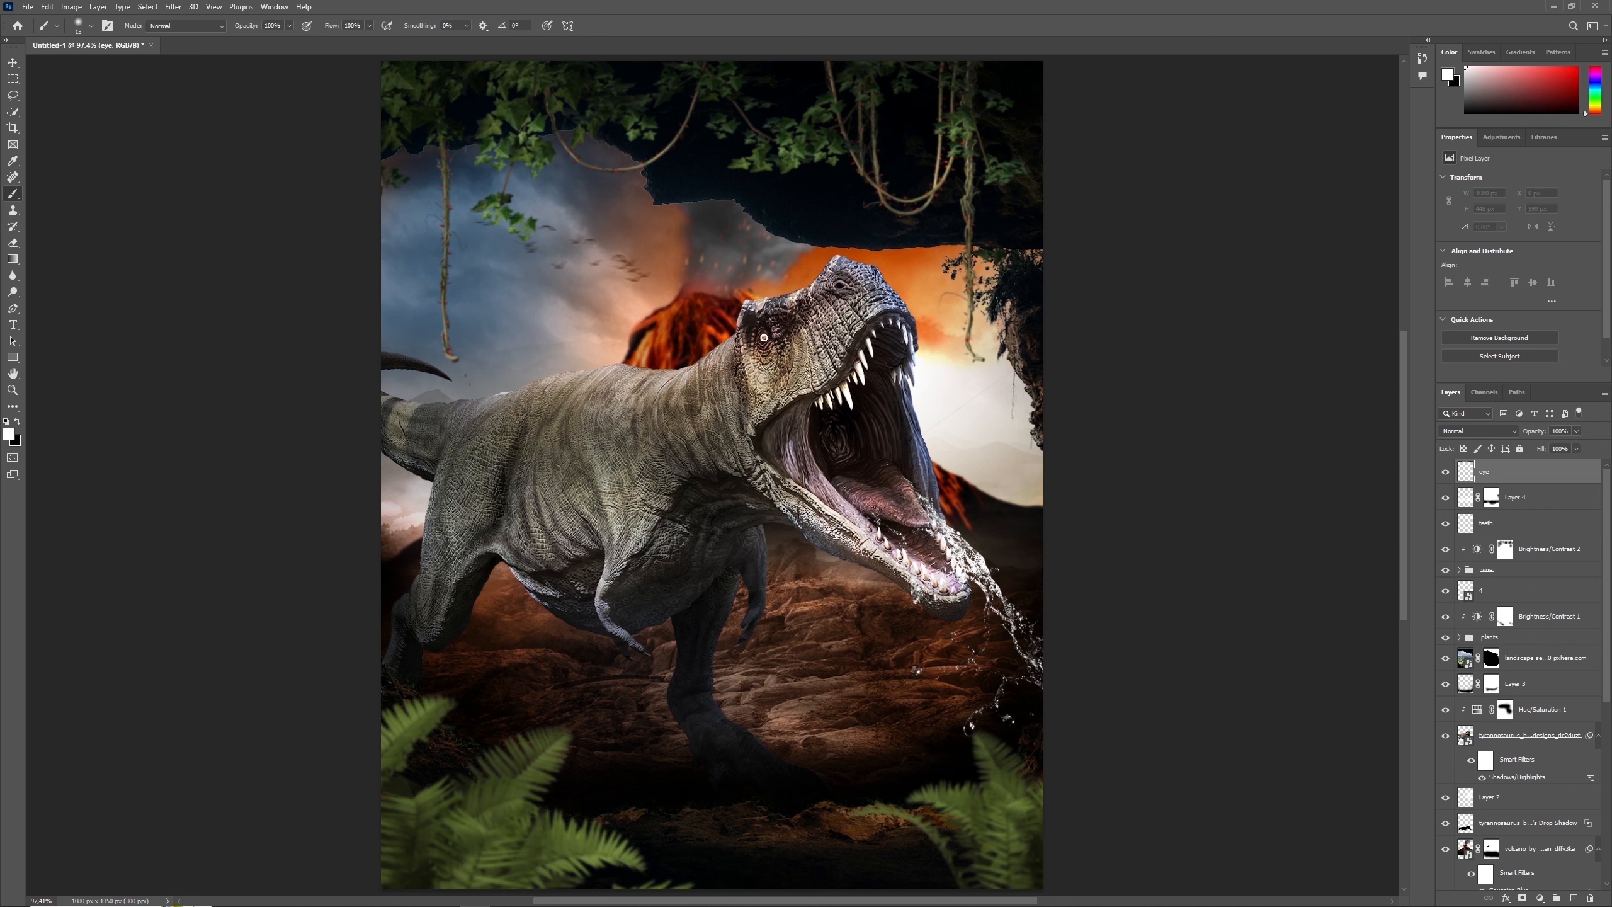
# - Paint a white glow on the dinosaur's eye and set the layer to Linear Dodge (Add) with 97% fill
pyautogui.click(763, 336)
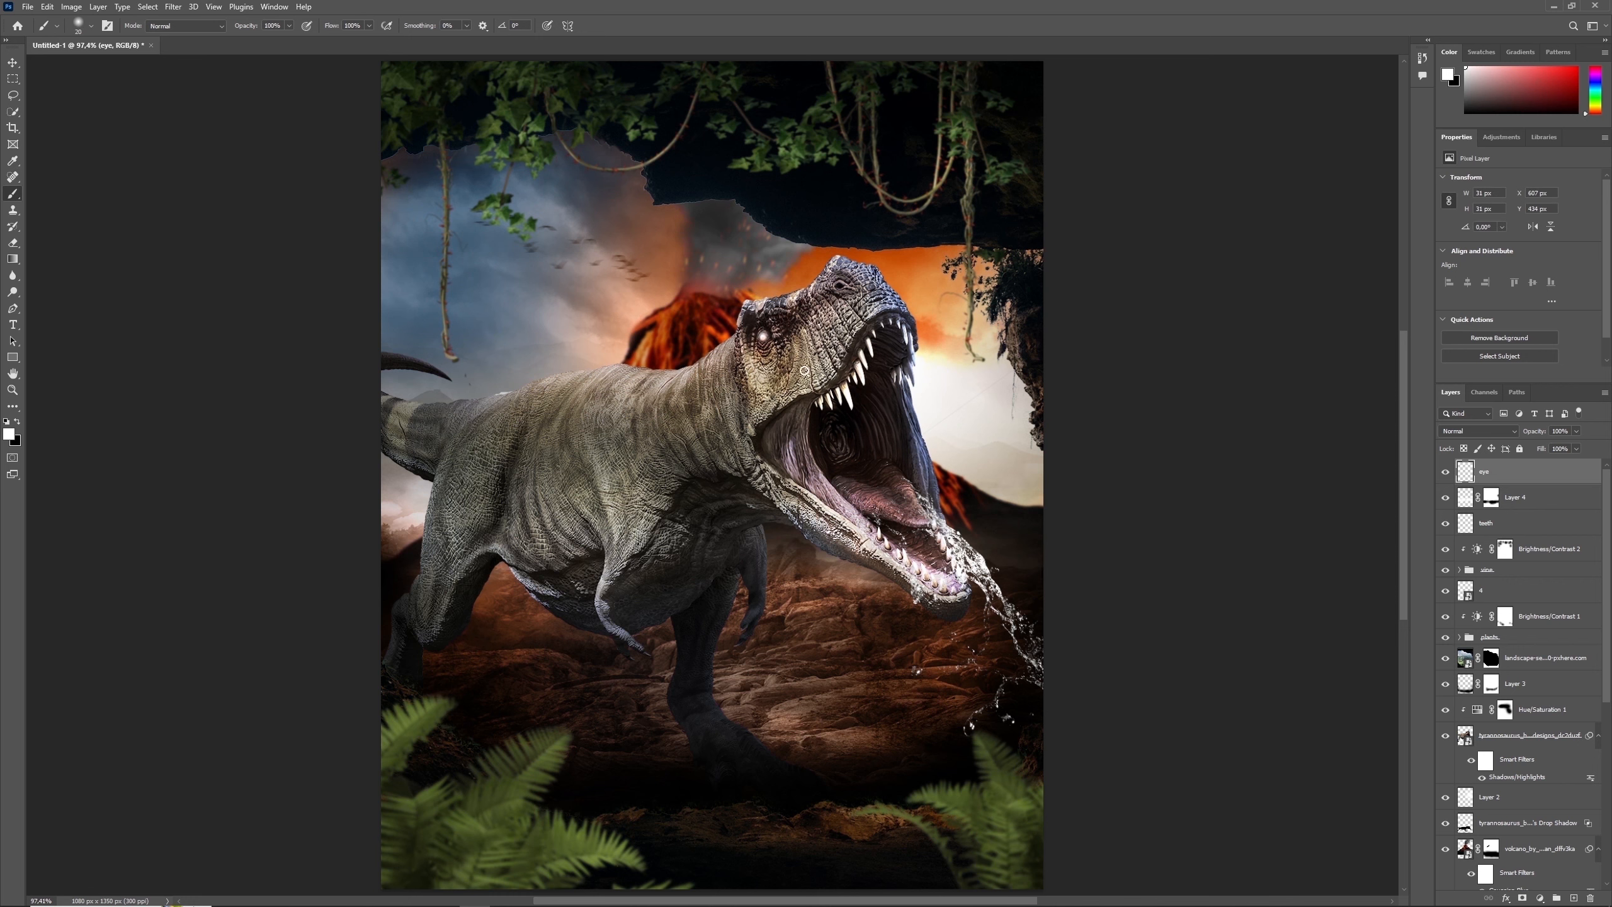
pyautogui.click(1477, 431)
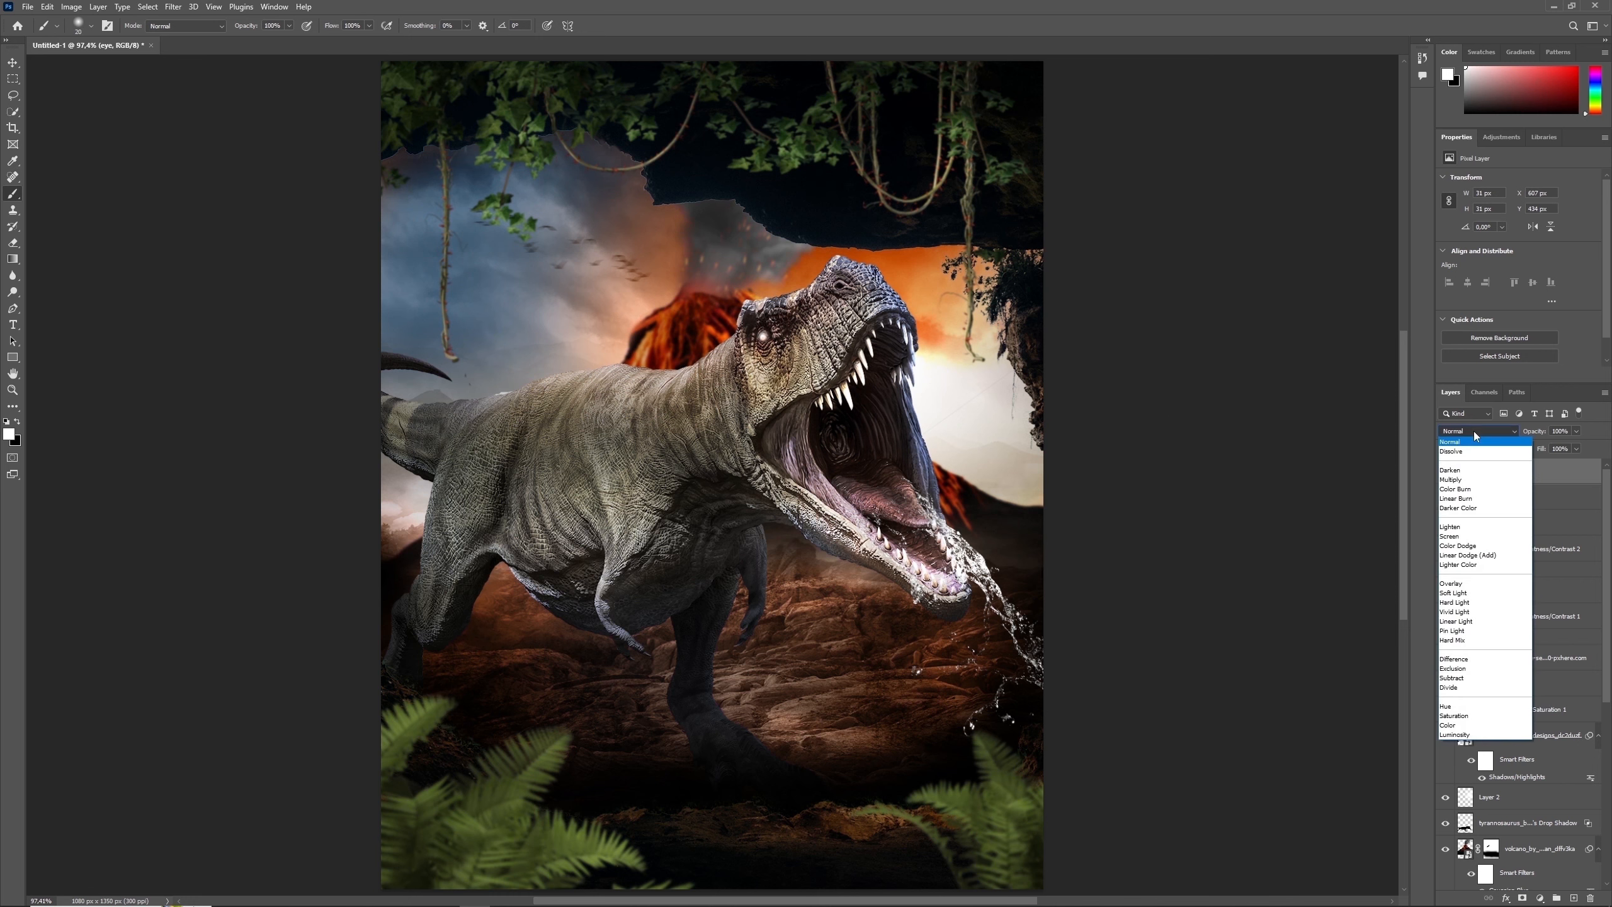
pyautogui.click(1488, 557)
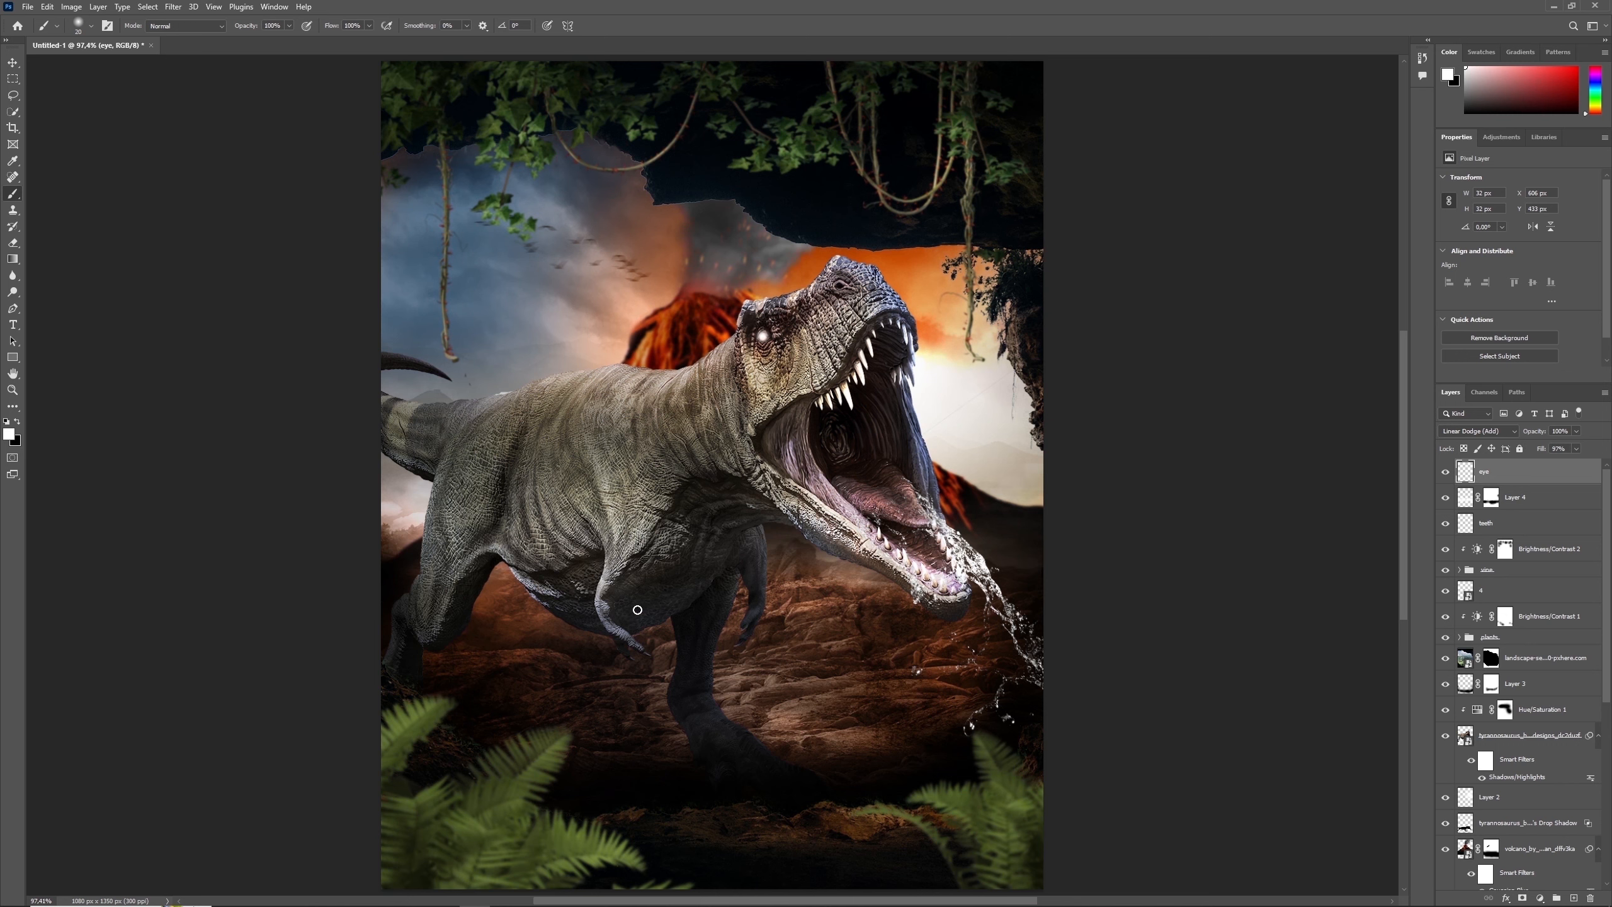
# - Add a Gradient Fill layer that fades to transparent, with both colour stops set to black
pyautogui.click(1539, 898)
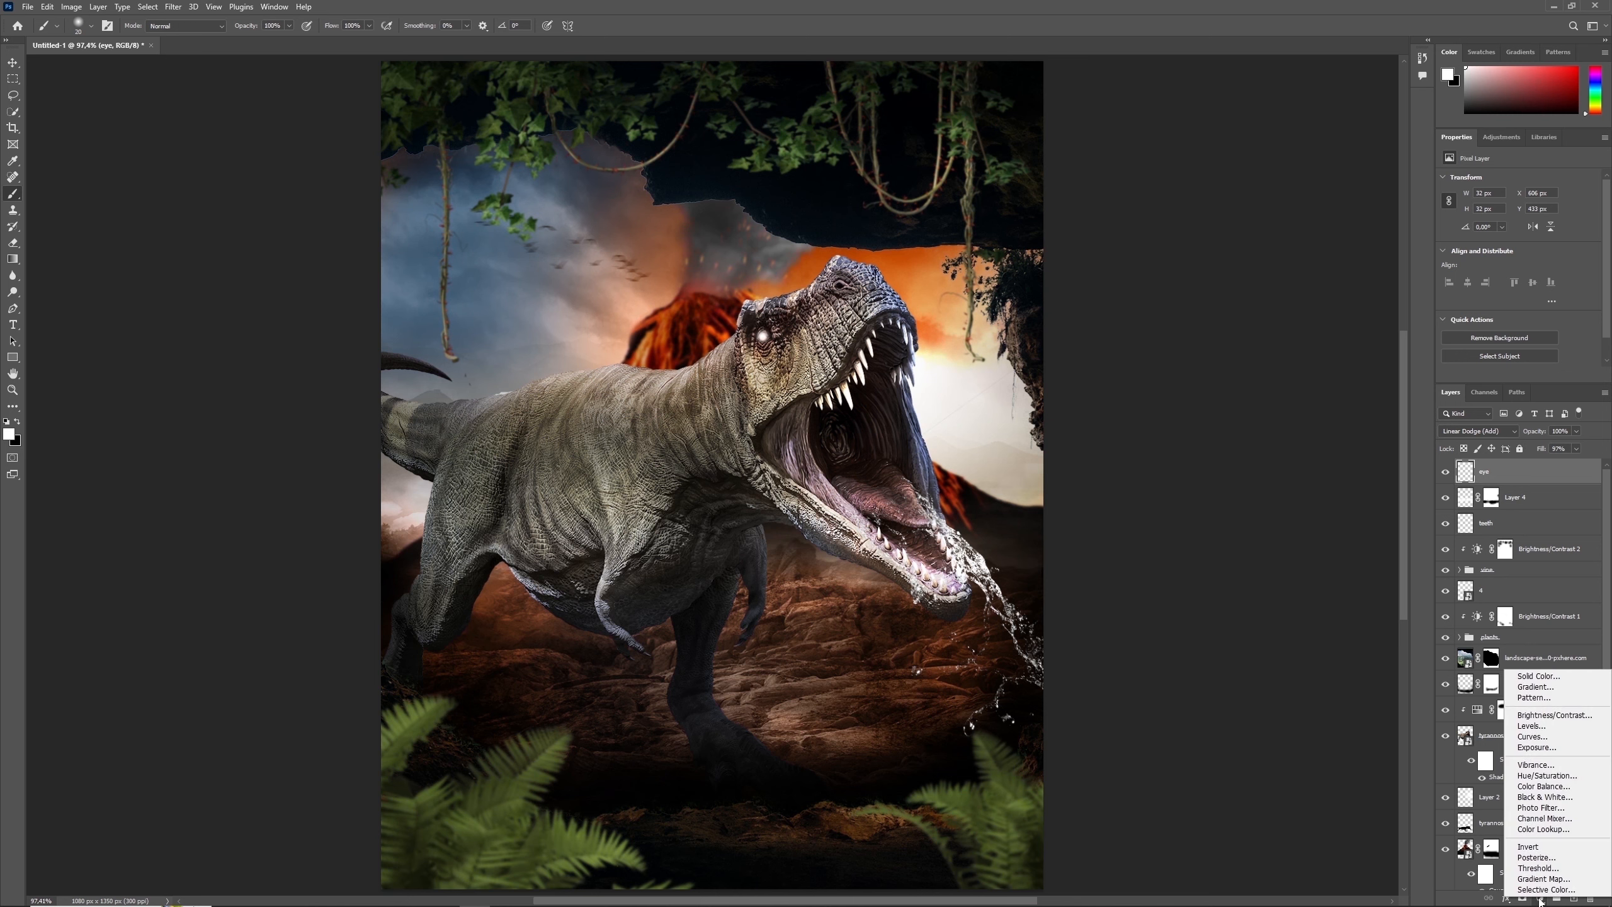
pyautogui.click(1552, 691)
pyautogui.click(1153, 280)
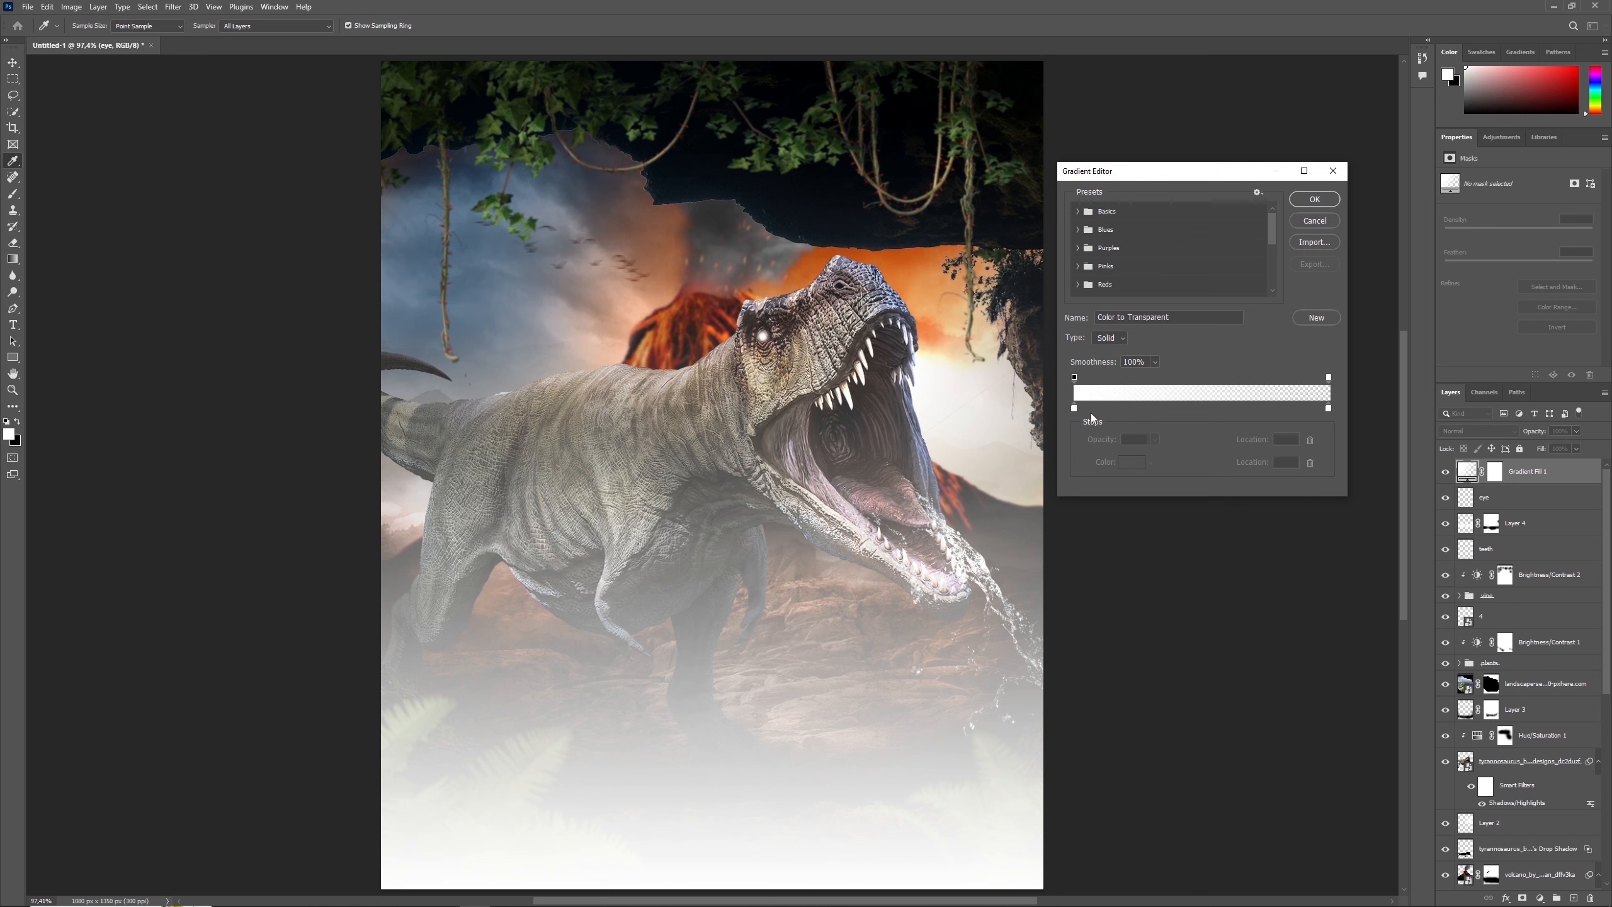
pyautogui.doubleClick(1074, 410)
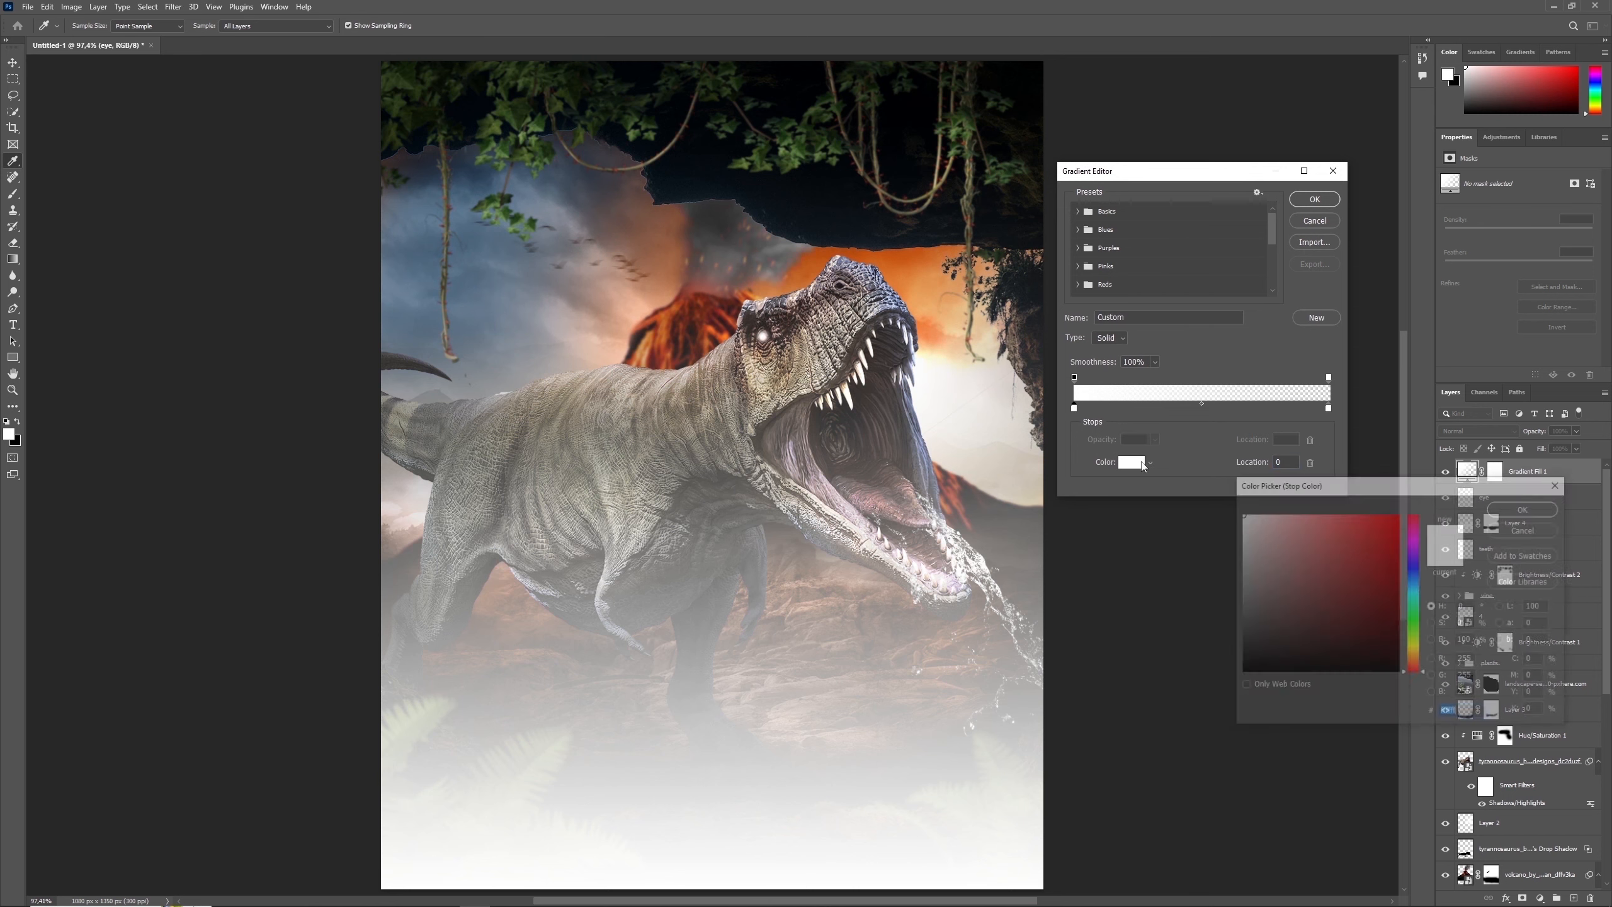
pyautogui.click(1244, 673)
pyautogui.click(1527, 508)
pyautogui.doubleClick(1328, 408)
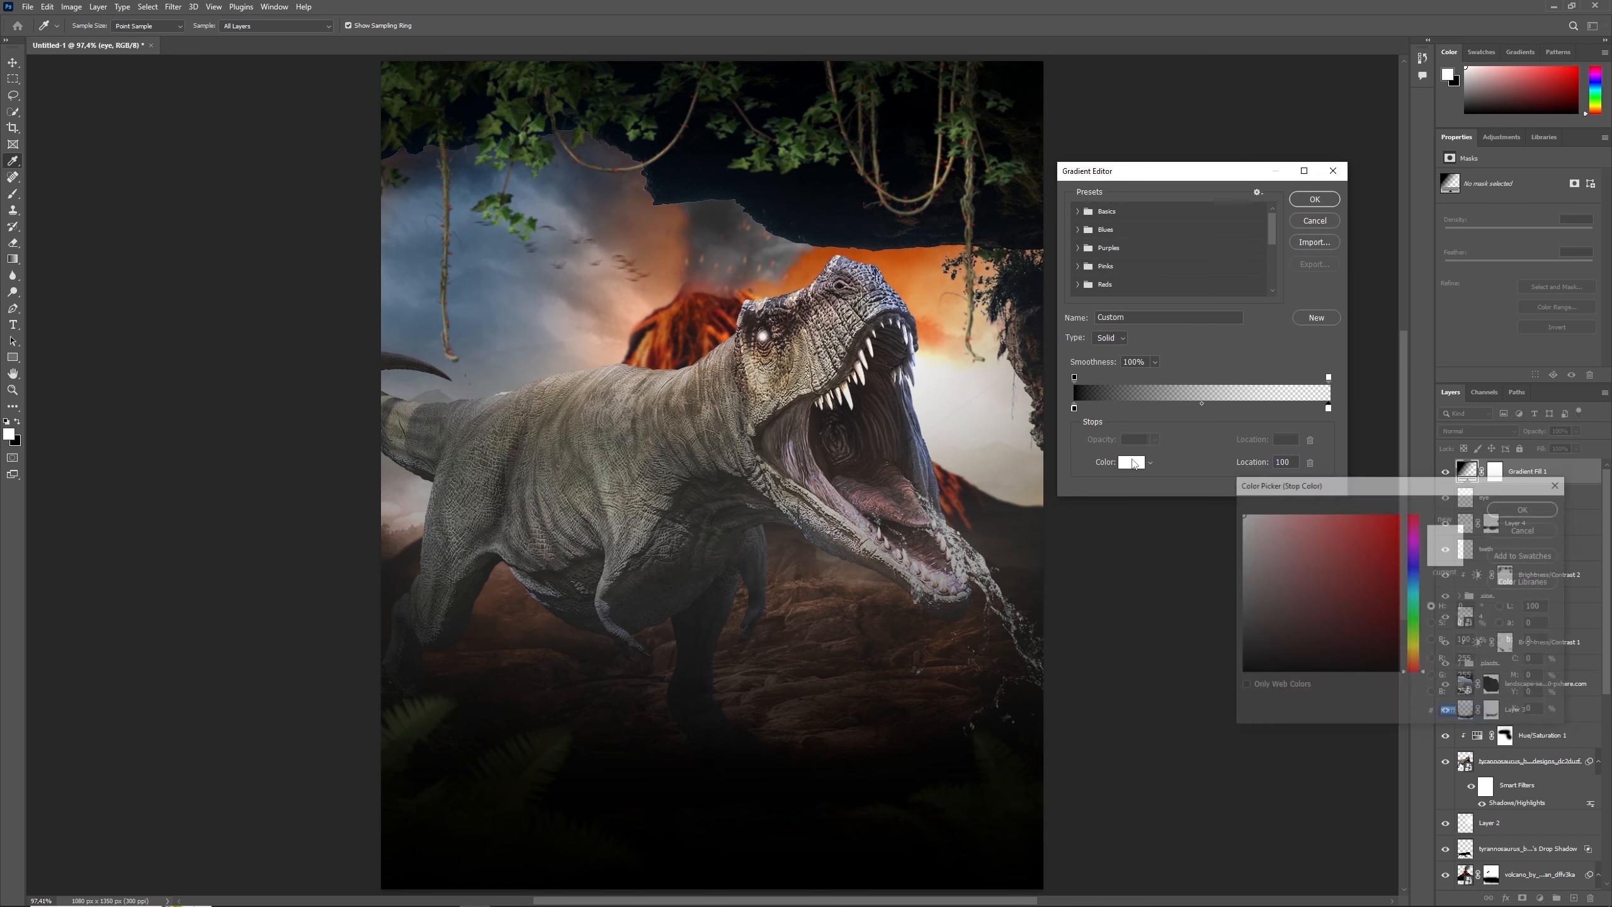
pyautogui.click(1234, 679)
pyautogui.click(1527, 508)
pyautogui.click(1315, 199)
# - Make the gradient fill radial and reversed with a scale of 114%, and apply it
pyautogui.click(1134, 298)
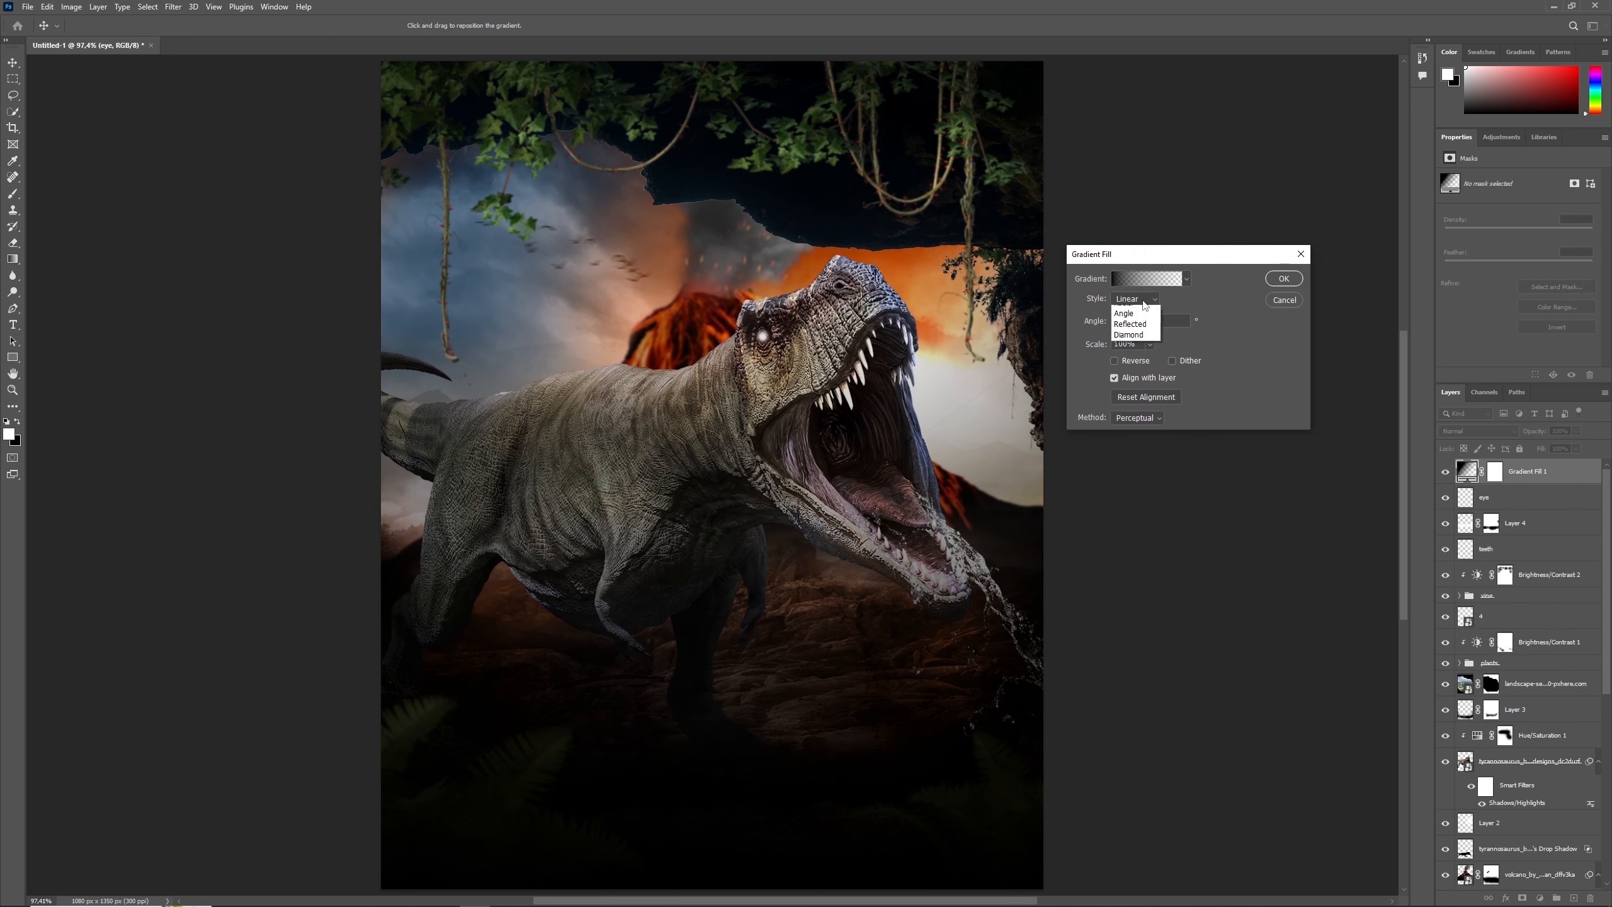
pyautogui.click(1136, 321)
pyautogui.click(1114, 360)
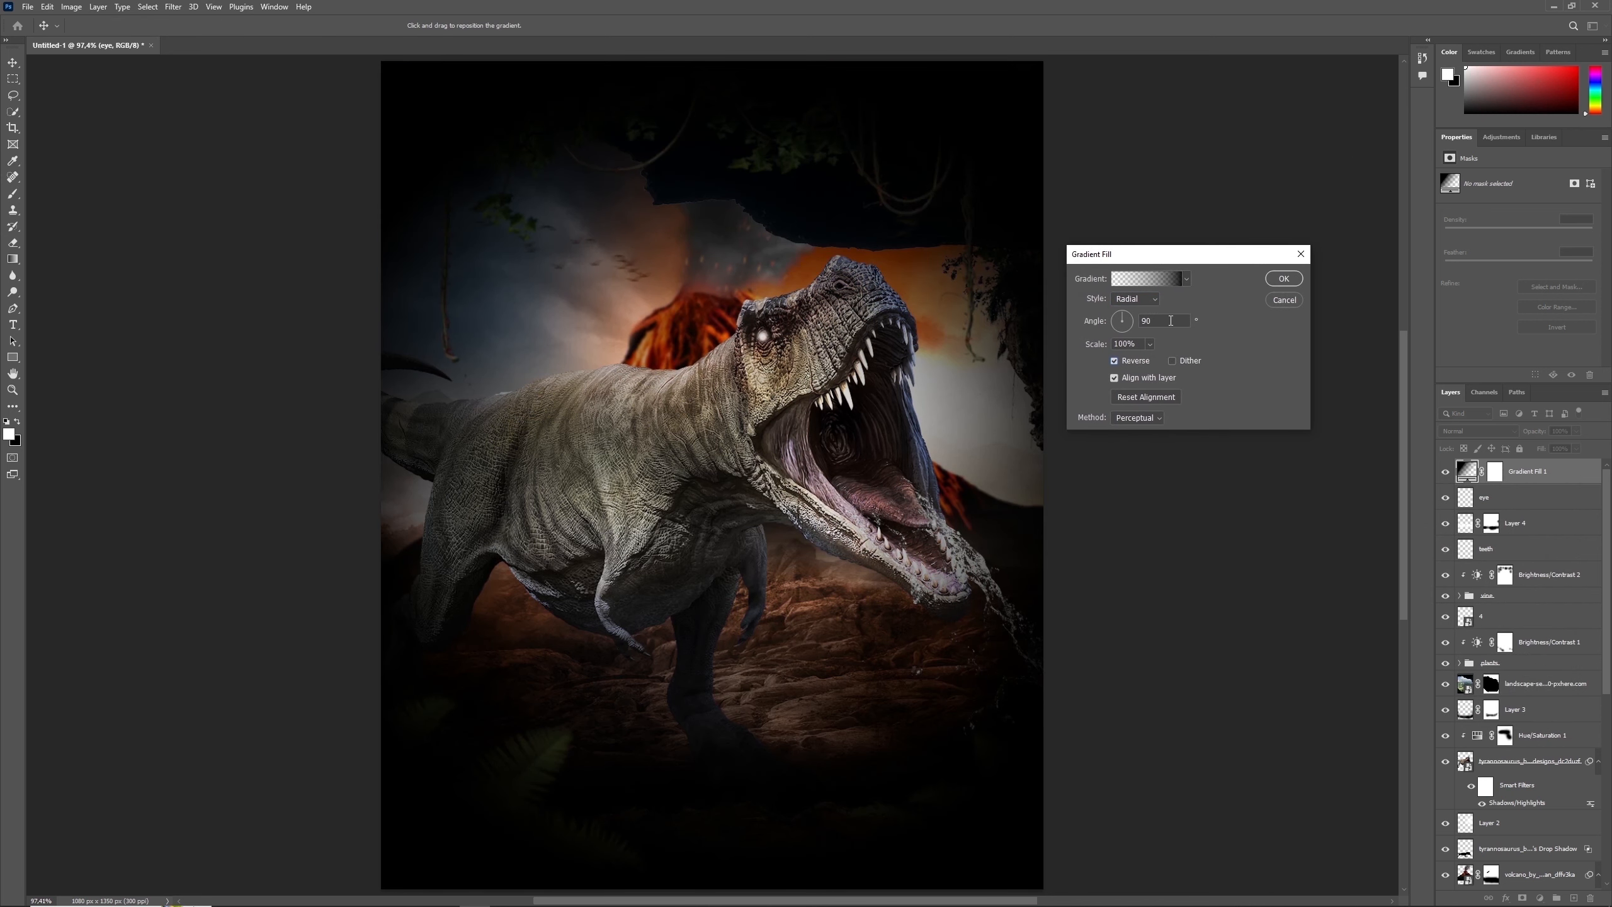
pyautogui.moveTo(1140, 345); pyautogui.dragTo(1104, 346)
pyautogui.write('114')
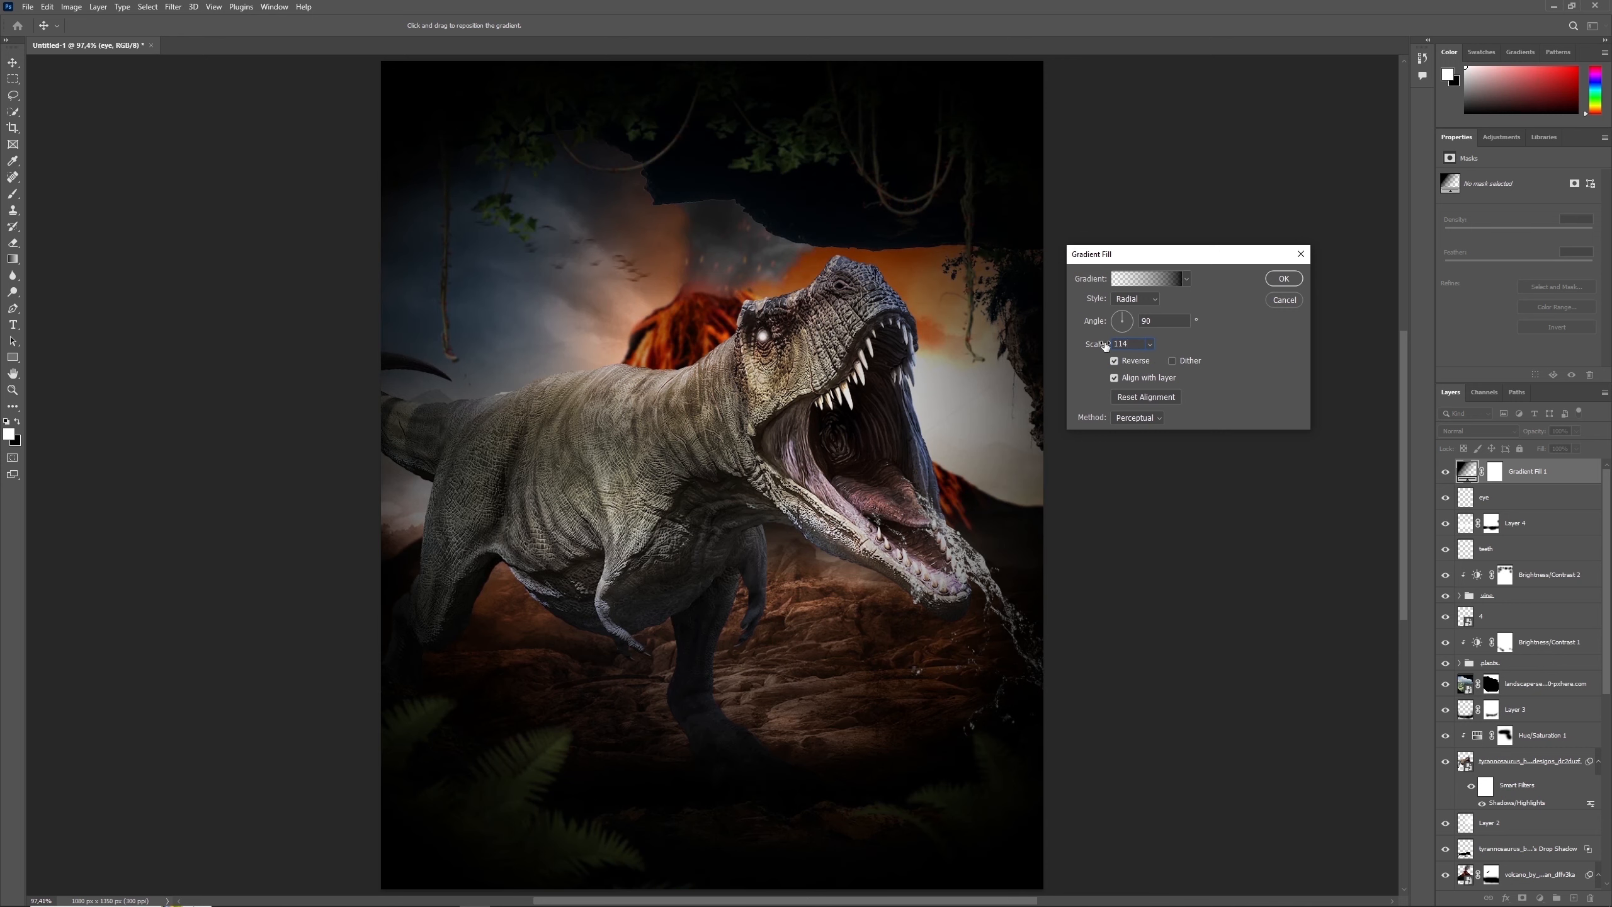
pyautogui.press('Return')
# - Paint black over the dinosaur area and image edges on the gradient fill's mask with a large soft brush, and set its fill to 67%
pyautogui.click(1494, 472)
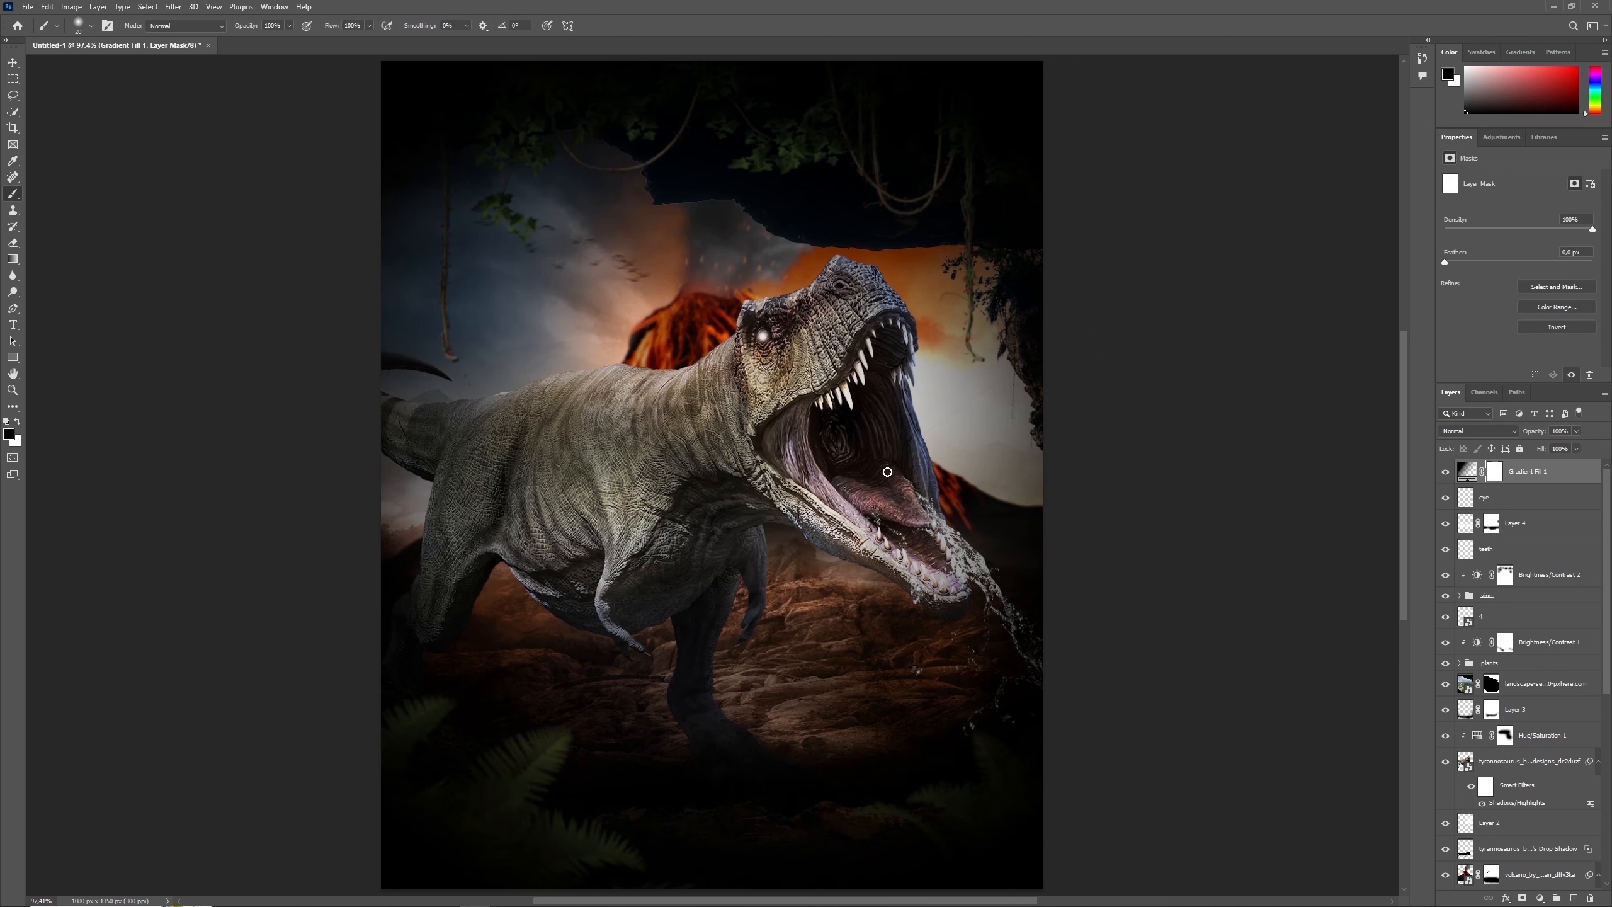
pyautogui.press(']')
pyautogui.press(']')
pyautogui.press(']')
pyautogui.press(']')
pyautogui.press(']')
pyautogui.press(']')
pyautogui.press(']')
pyautogui.press(']')
pyautogui.press(']')
pyautogui.press(']')
pyautogui.press(']')
pyautogui.press(']')
pyautogui.press(']')
pyautogui.press(']')
pyautogui.press(']')
pyautogui.press(']')
pyautogui.press(']')
pyautogui.press(']')
pyautogui.press(']')
pyautogui.press(']')
pyautogui.press('[')
pyautogui.press('[')
pyautogui.press('[')
pyautogui.press('[')
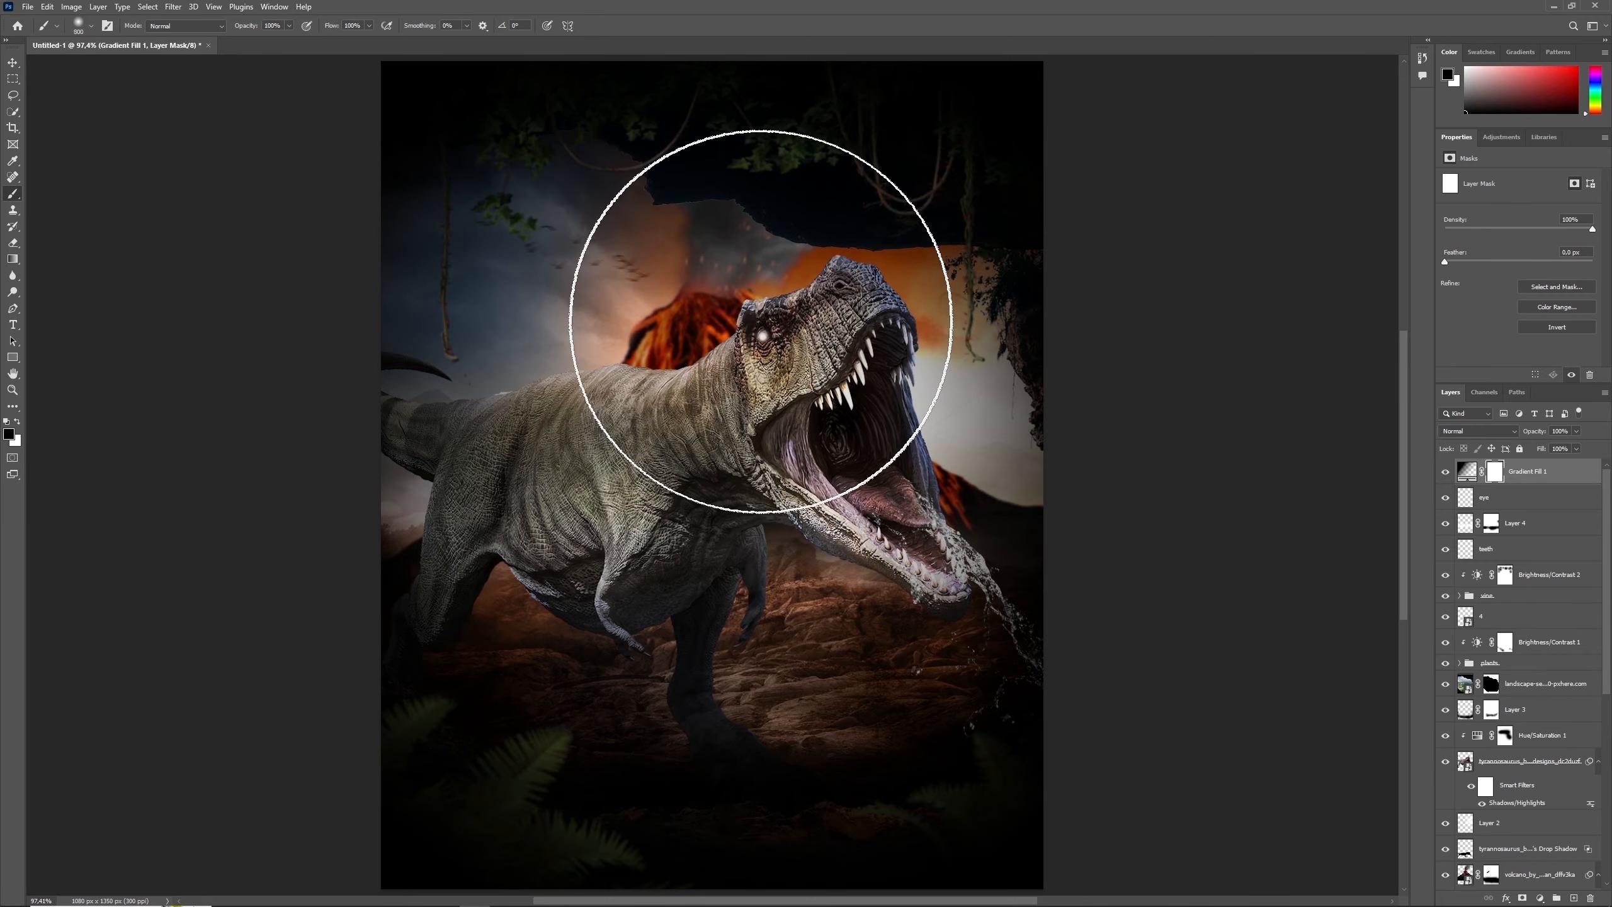
pyautogui.moveTo(721, 282)
pyautogui.mouseDown()
pyautogui.moveTo(780, 462)
pyautogui.moveTo(445, 476)
pyautogui.mouseUp()
pyautogui.press(']')
pyautogui.click(741, 700)
pyautogui.click(1024, 609)
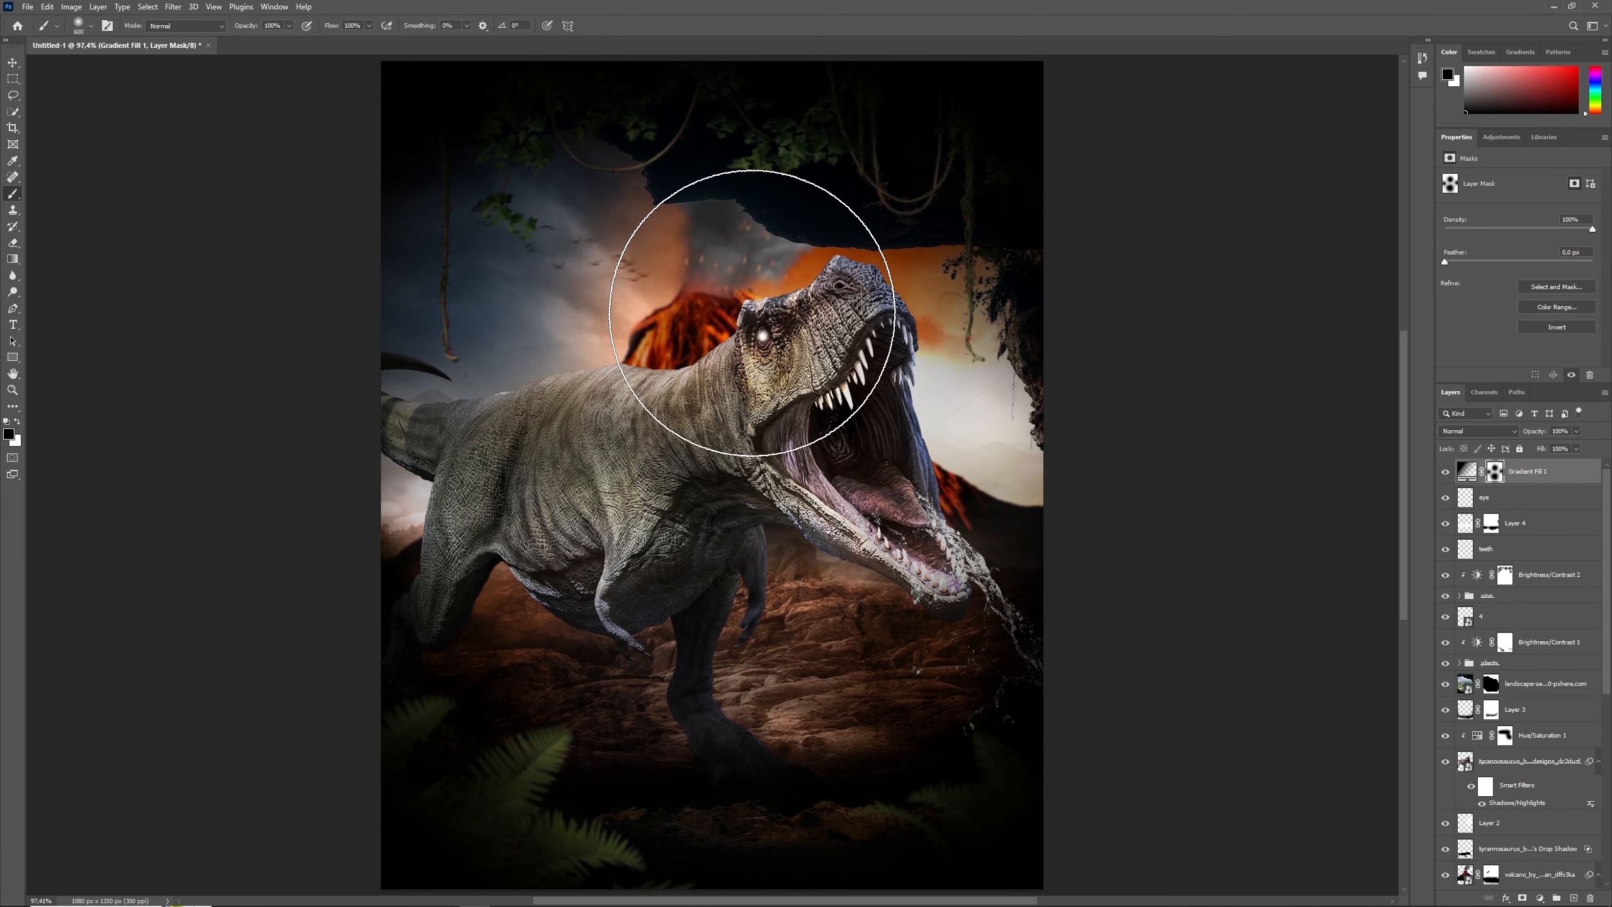
pyautogui.press(']')
pyautogui.press('[')
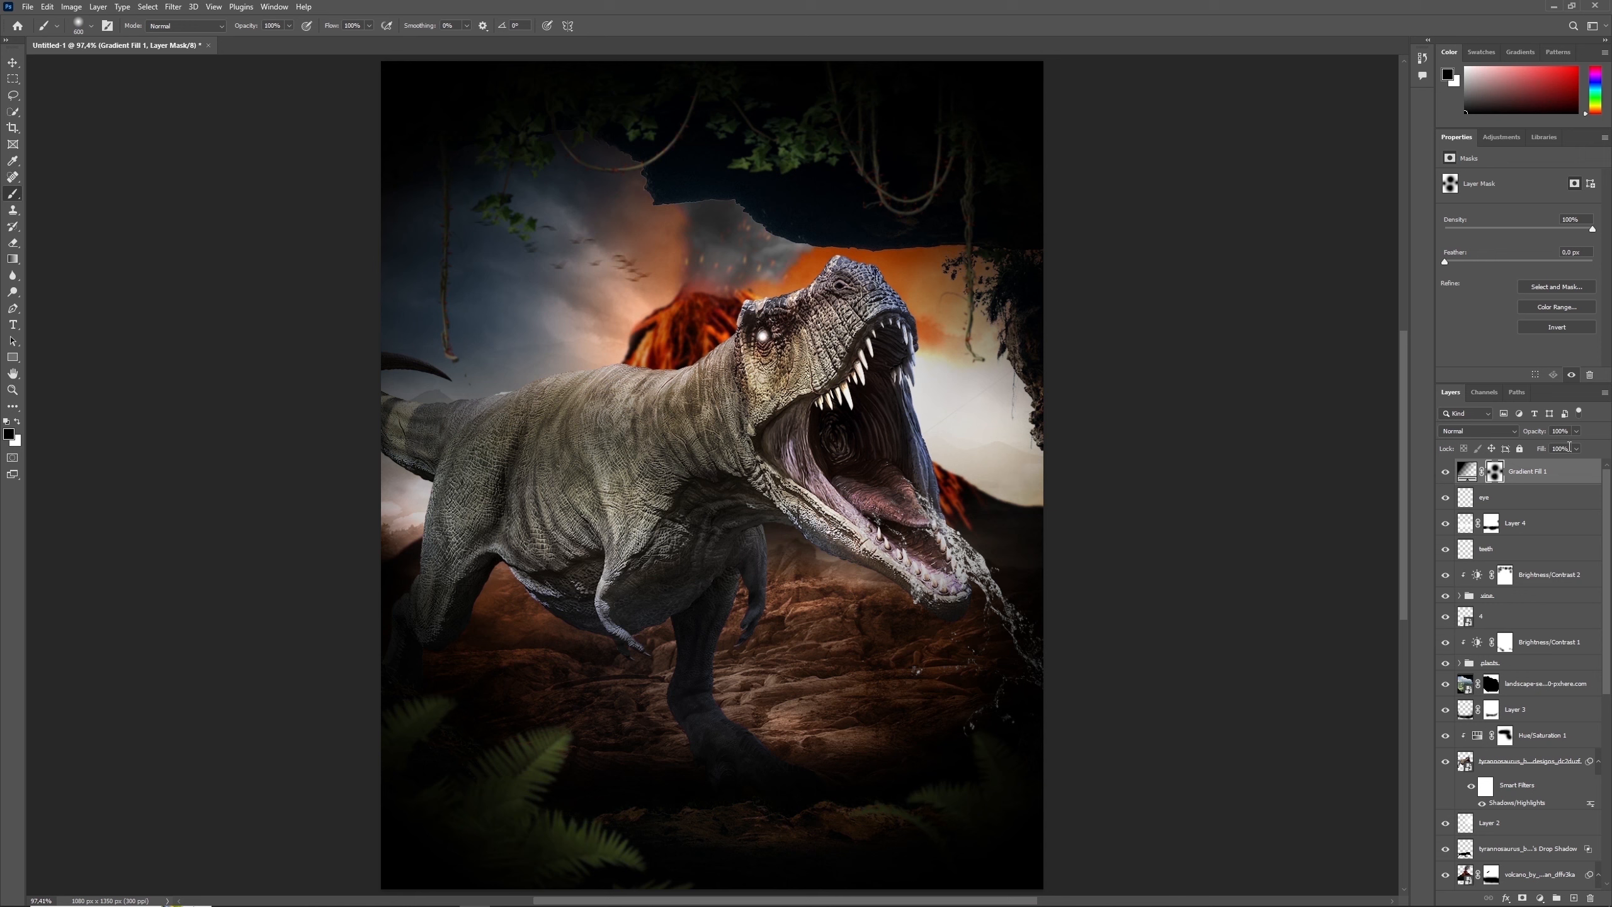
pyautogui.write('67')
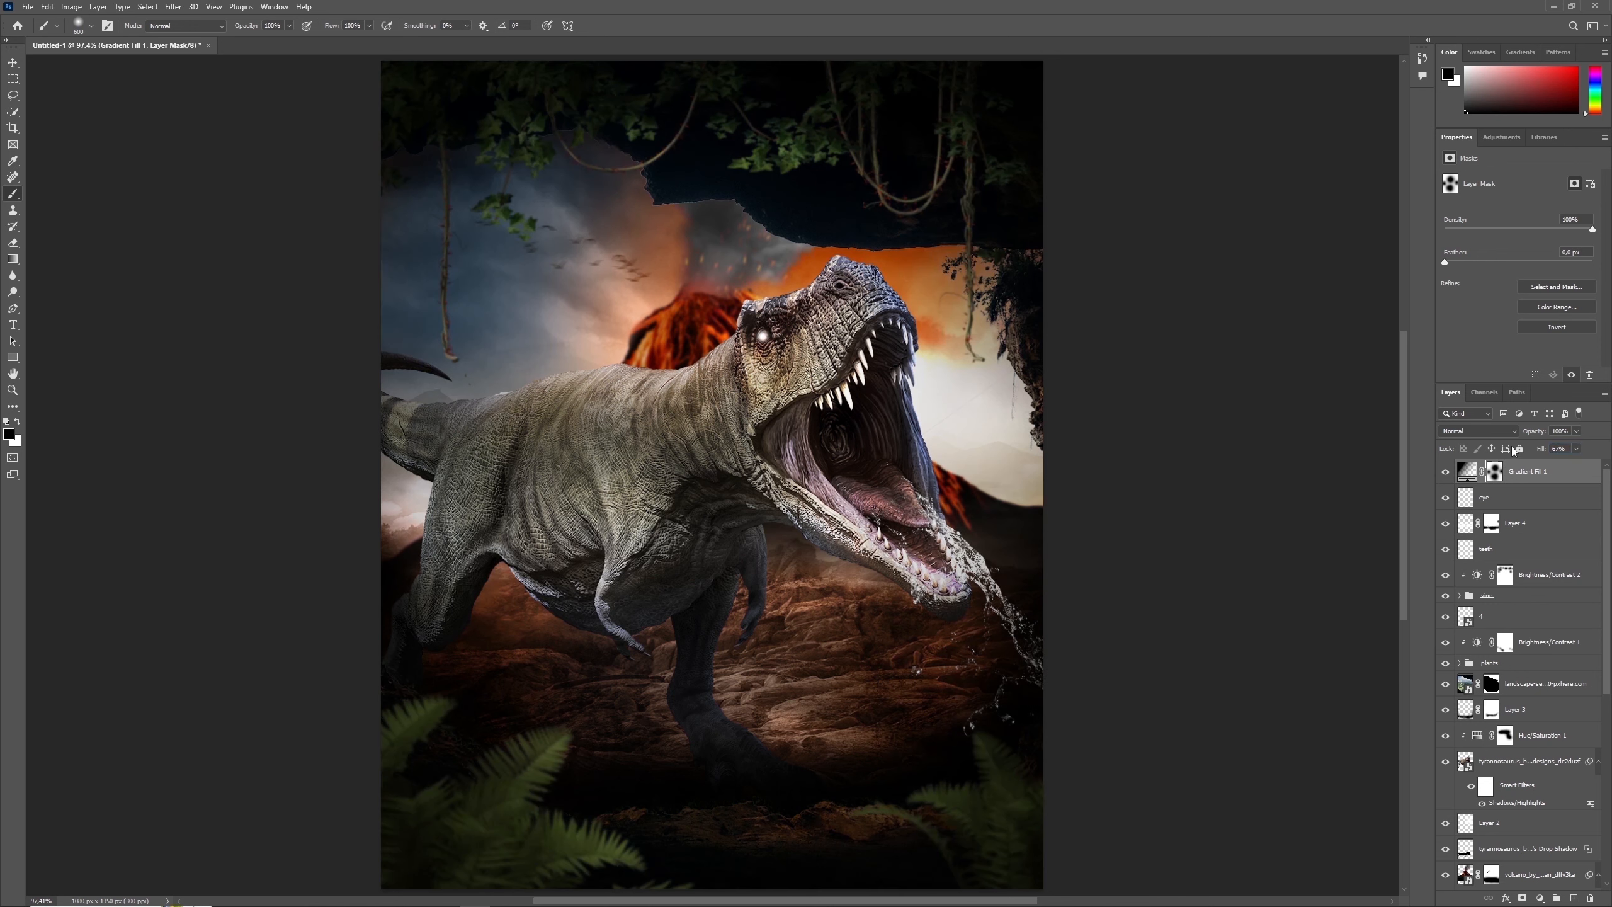
# - Add a Selective Color adjustment layer above the gradient fill and set its blend mode to Lighten
pyautogui.click(1540, 898)
pyautogui.click(1545, 888)
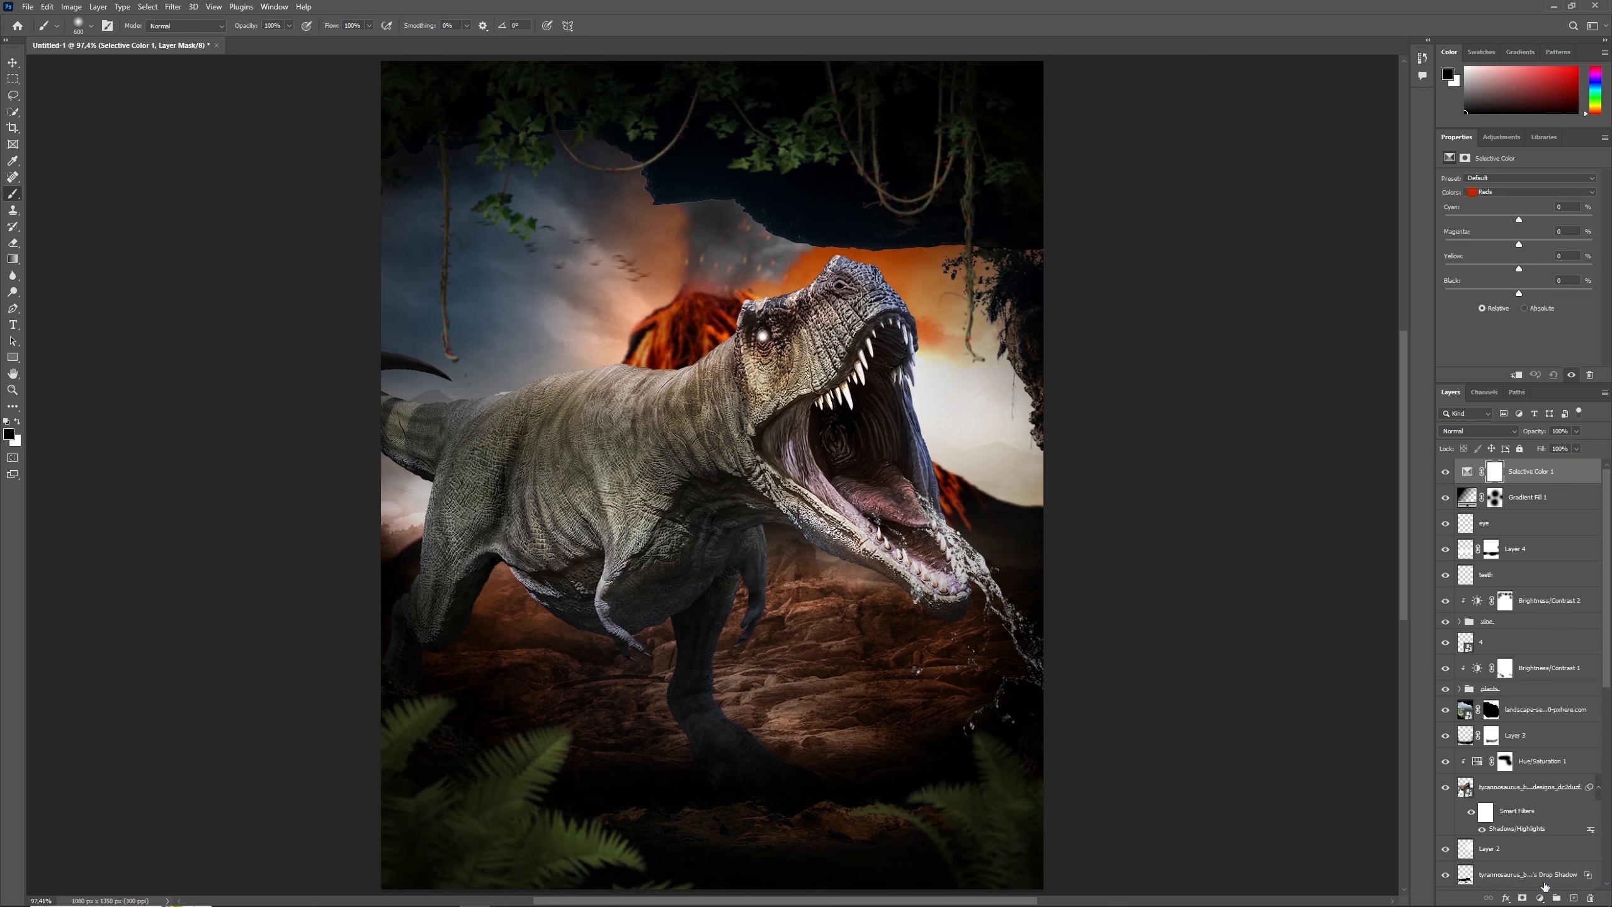
pyautogui.click(1478, 431)
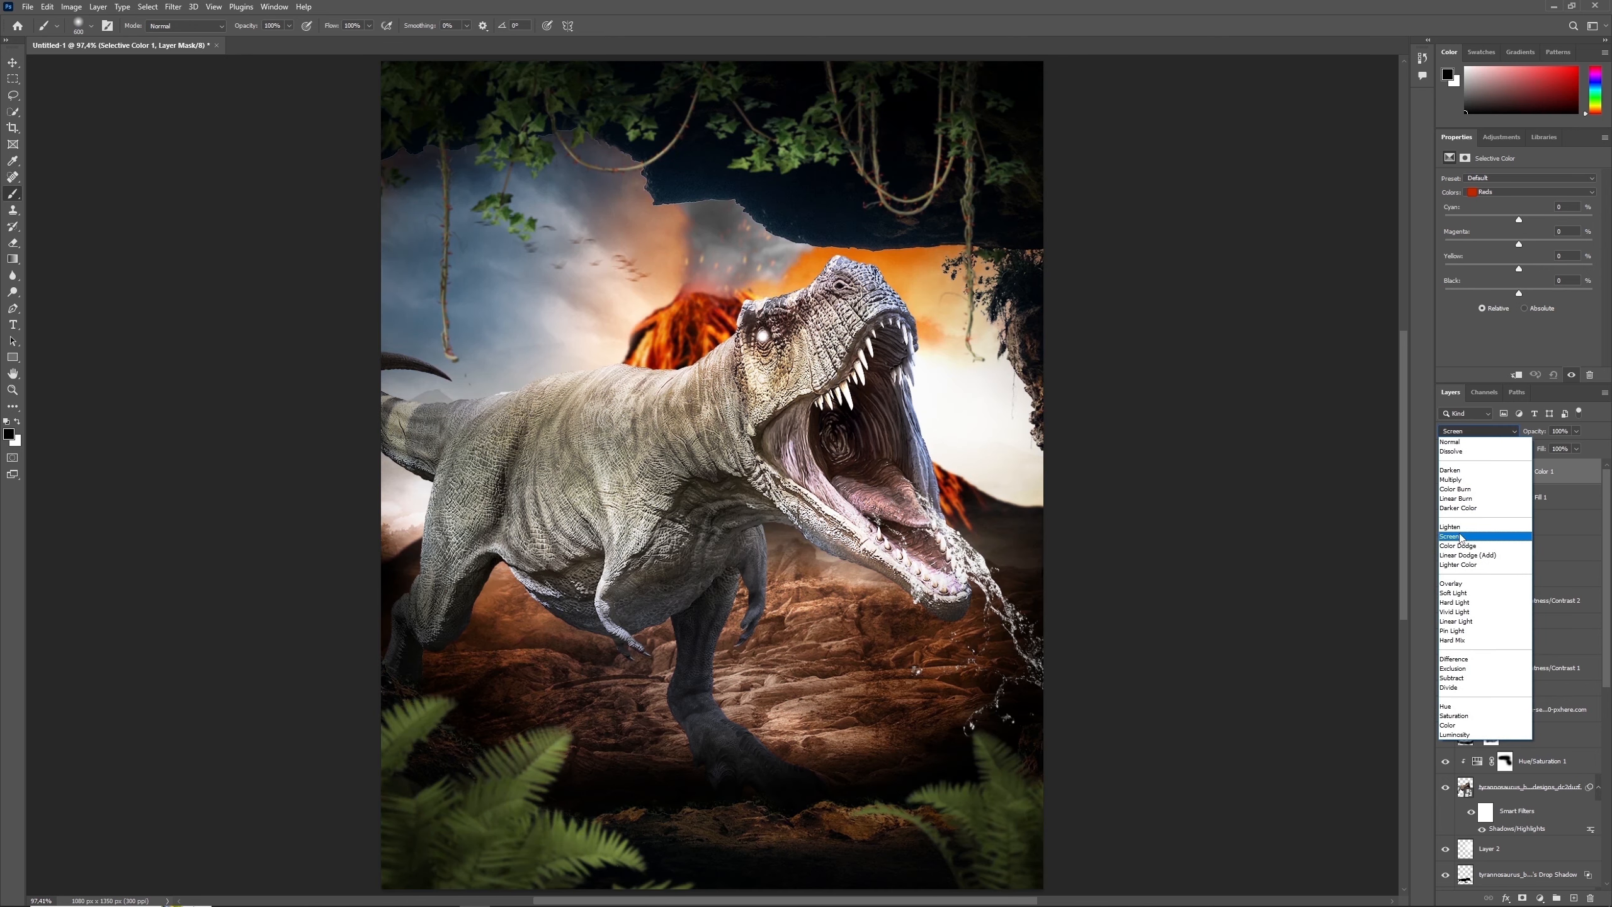
pyautogui.click(1463, 526)
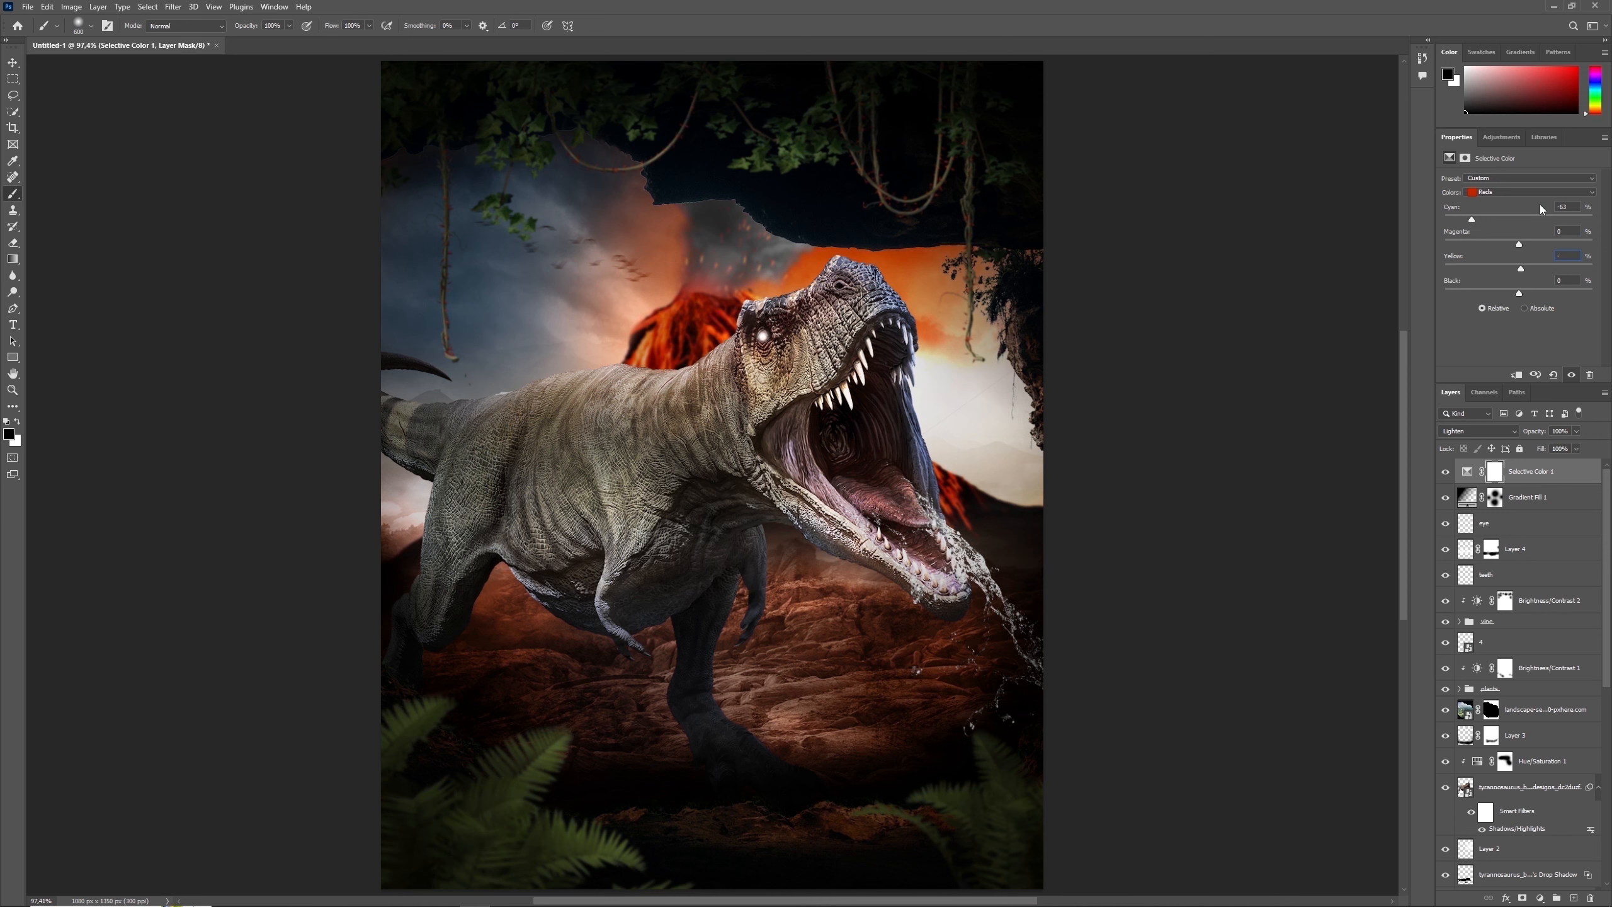
# - Adjust the Reds in the Selective Color layer with cyan at -63, and tune the Greens
pyautogui.press('BackSpace')
pyautogui.press('BackSpace')
pyautogui.write('-38')
pyautogui.click(1488, 192)
pyautogui.click(1492, 220)
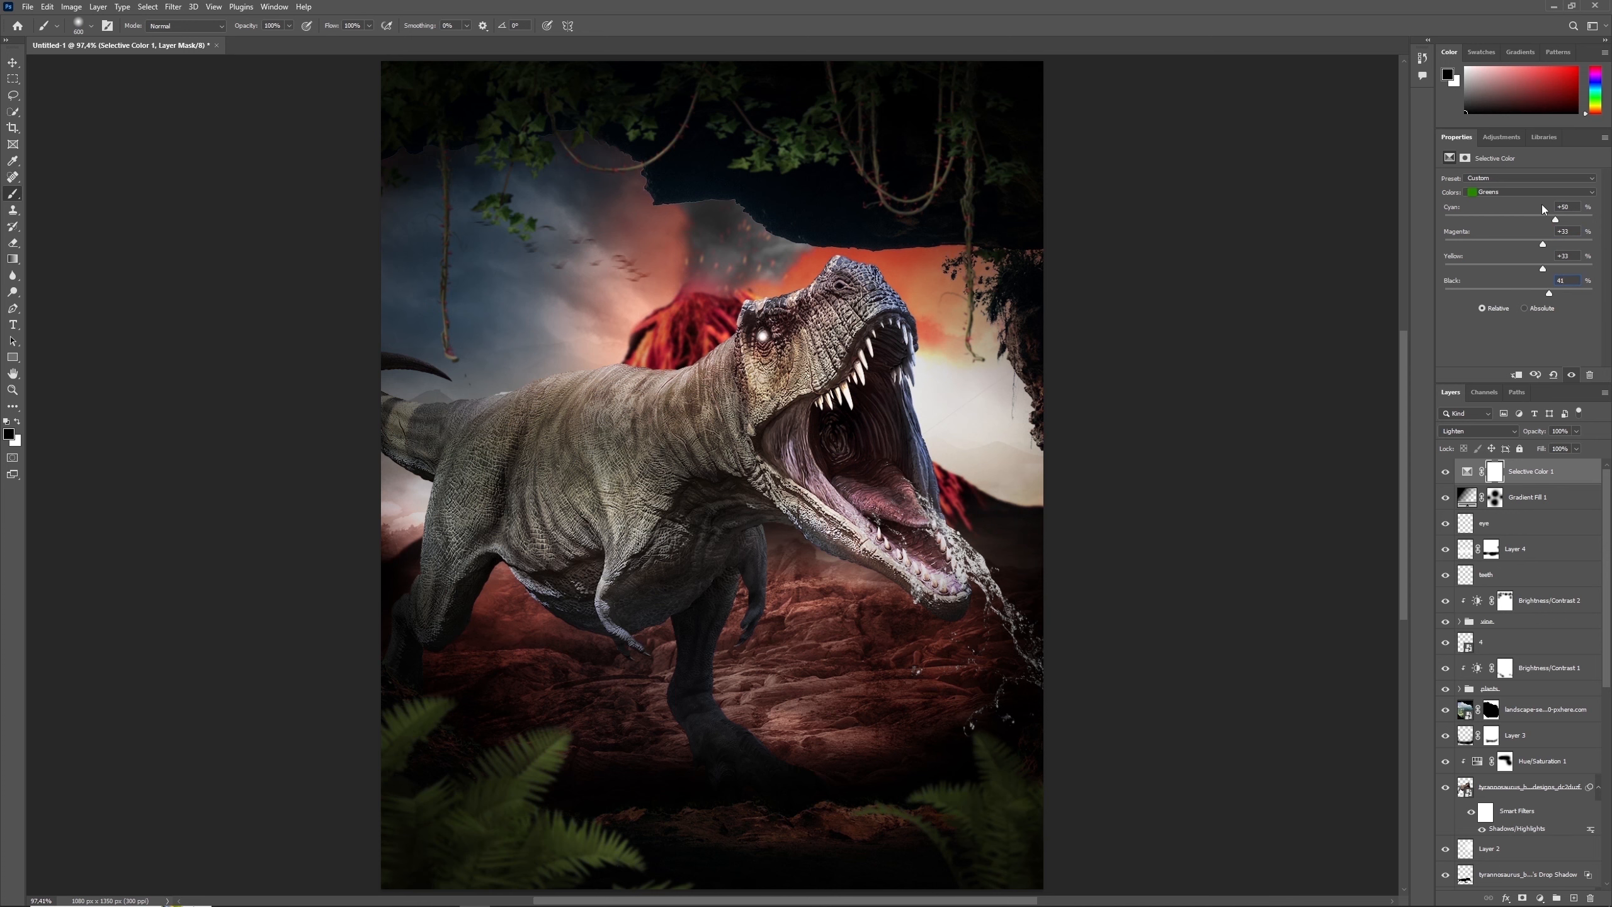
# - Adjust the Cyans in the Selective Color layer, with cyan at +47 and magenta at +33
pyautogui.click(1508, 192)
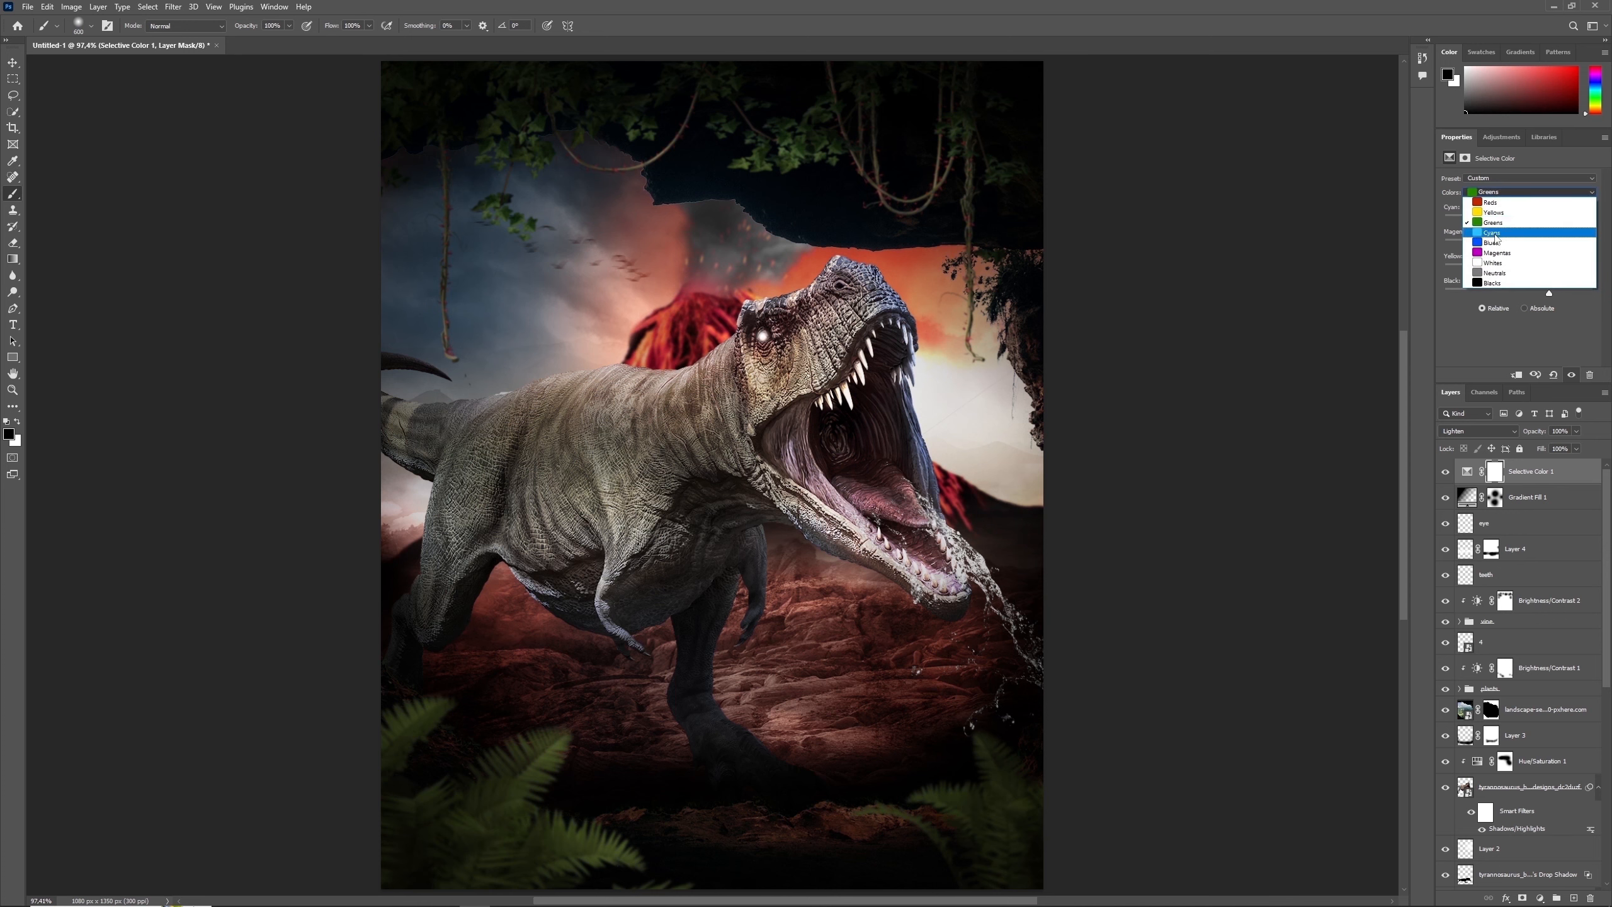
pyautogui.click(1496, 233)
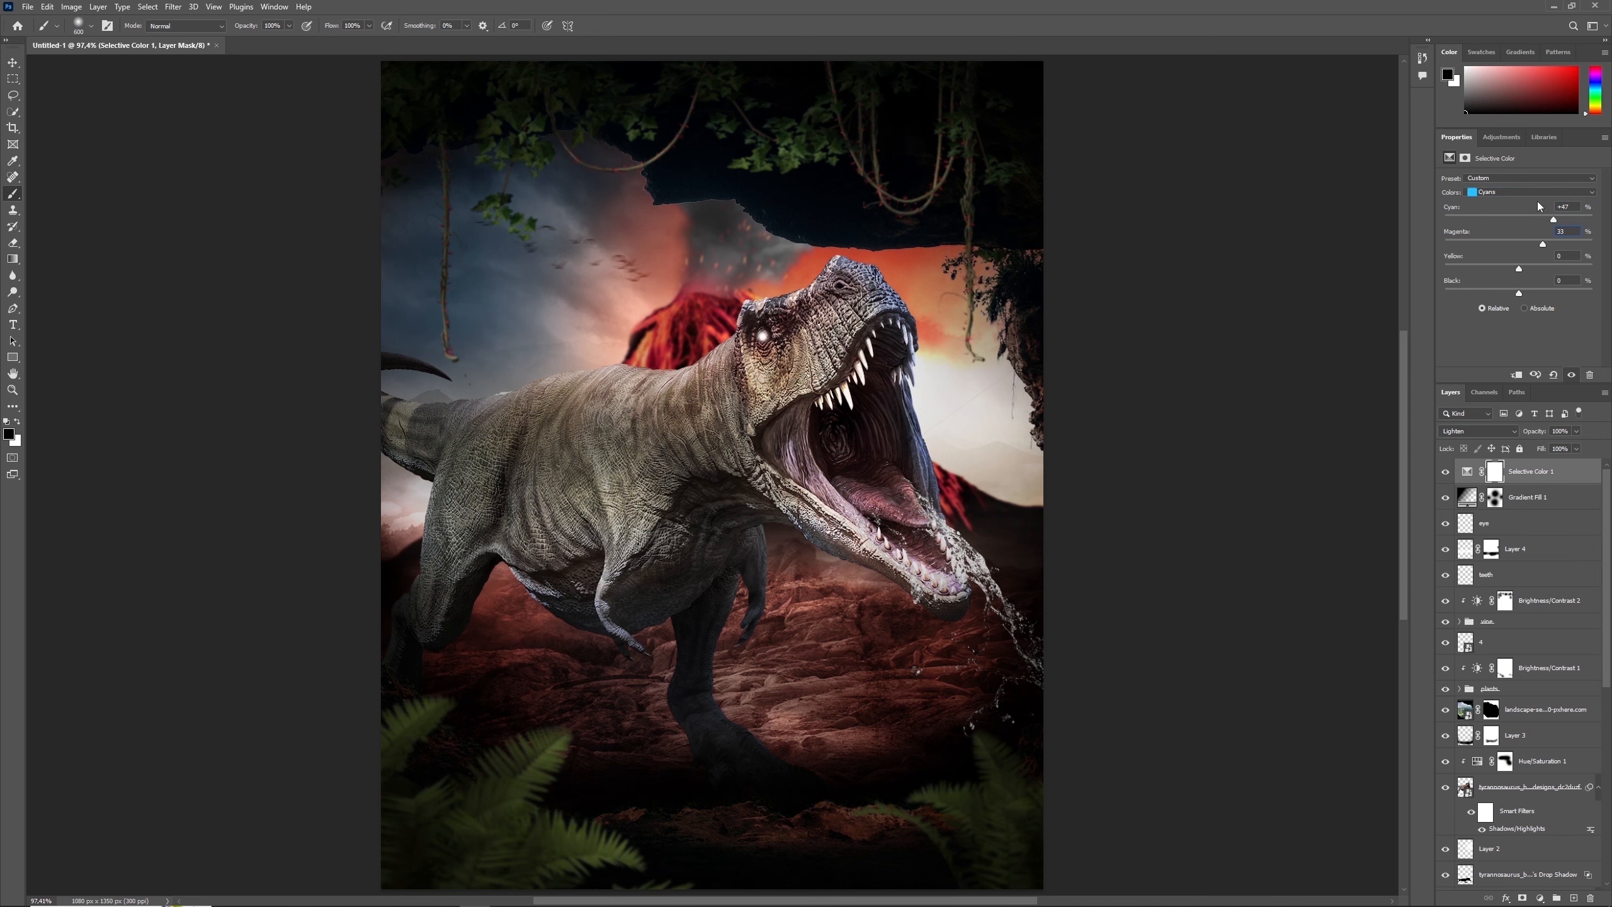
pyautogui.write('27')
pyautogui.press('Tab')
pyautogui.press('Return')
# - Adjust the Blues in the Selective Color layer, entering component values of 54 and 2
pyautogui.click(1533, 192)
pyautogui.click(1486, 243)
pyautogui.press('Tab')
pyautogui.write('54')
pyautogui.press('Tab')
pyautogui.write('2')
pyautogui.press('Return')
# - Set the Whites in the Selective Color layer to cyan +19, magenta -14, yellow -3 and black -31
pyautogui.click(1538, 197)
pyautogui.click(1494, 259)
pyautogui.write('31')
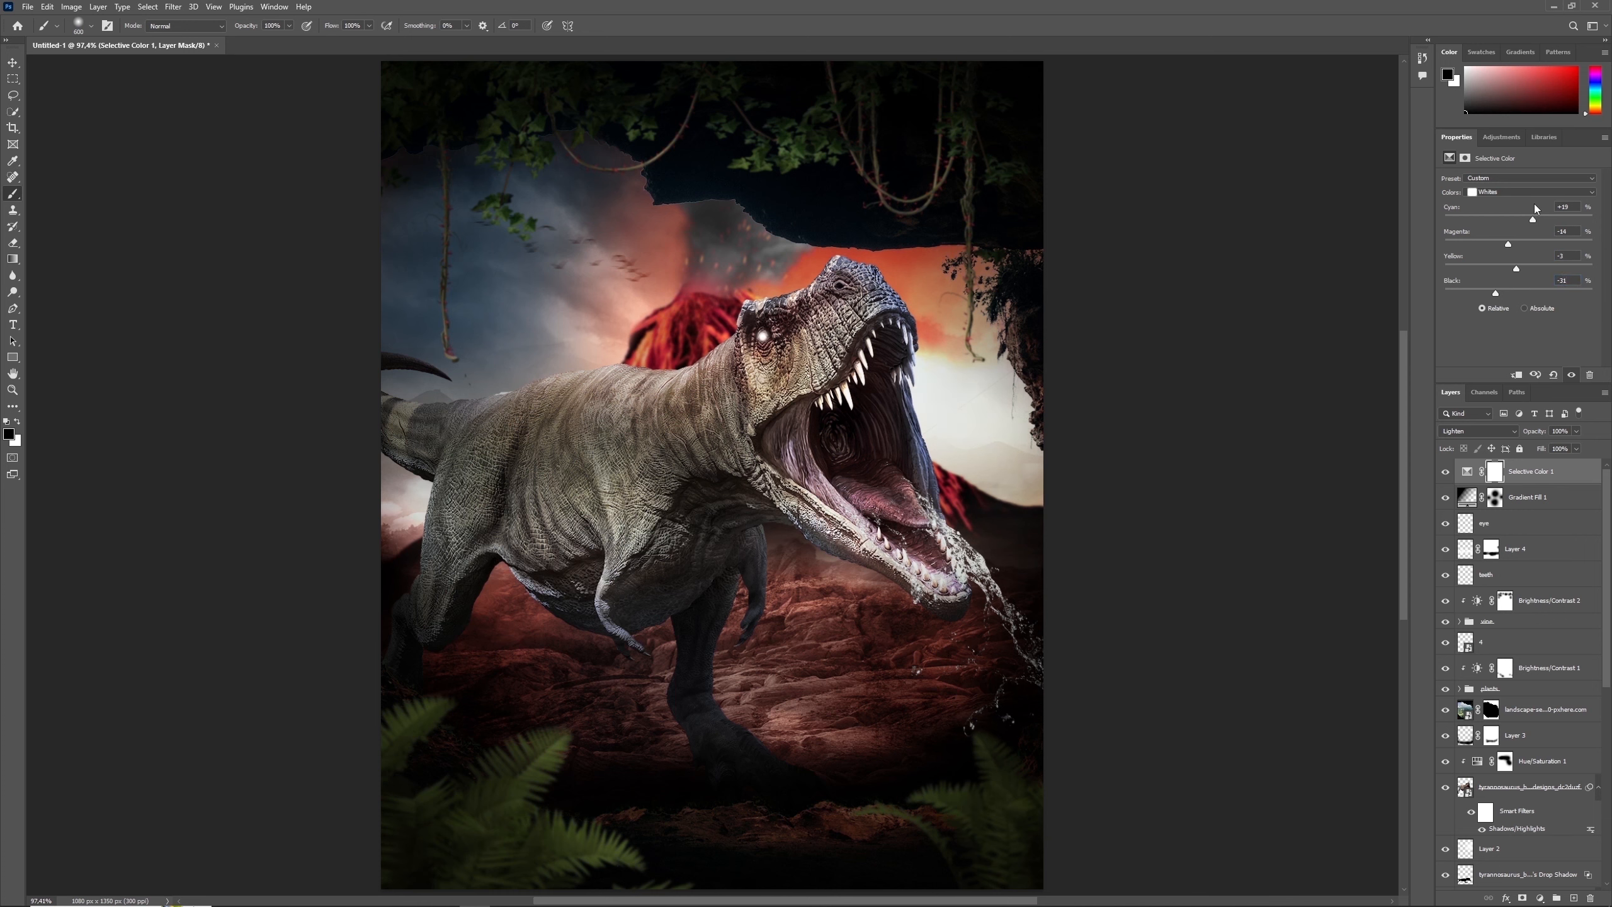
# - Set the Neutrals in the Selective Color layer to cyan +100, magenta +9, yellow -5 and black -4
pyautogui.click(1537, 192)
pyautogui.click(1498, 272)
pyautogui.click(1559, 206)
pyautogui.write('100')
pyautogui.press('Return')
pyautogui.write('9')
pyautogui.press('Tab')
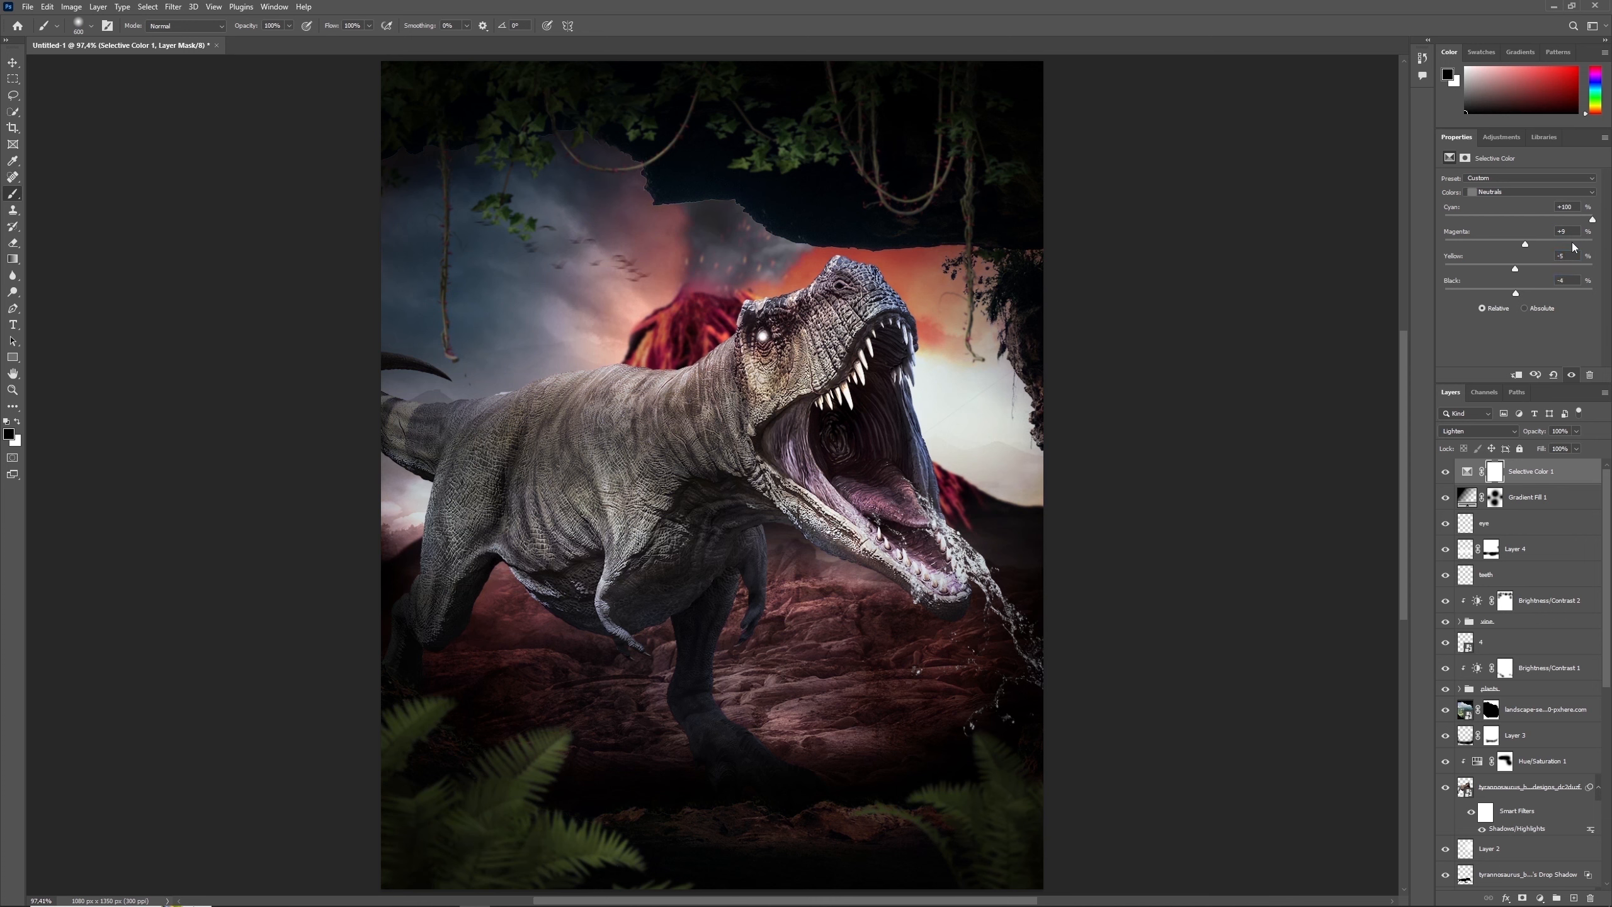
# - Set the Blacks in the Selective Color layer to cyan +37, magenta 0, yellow -8 and black -5
pyautogui.click(1507, 195)
pyautogui.click(1514, 279)
pyautogui.write('-8')
pyautogui.write('-5')
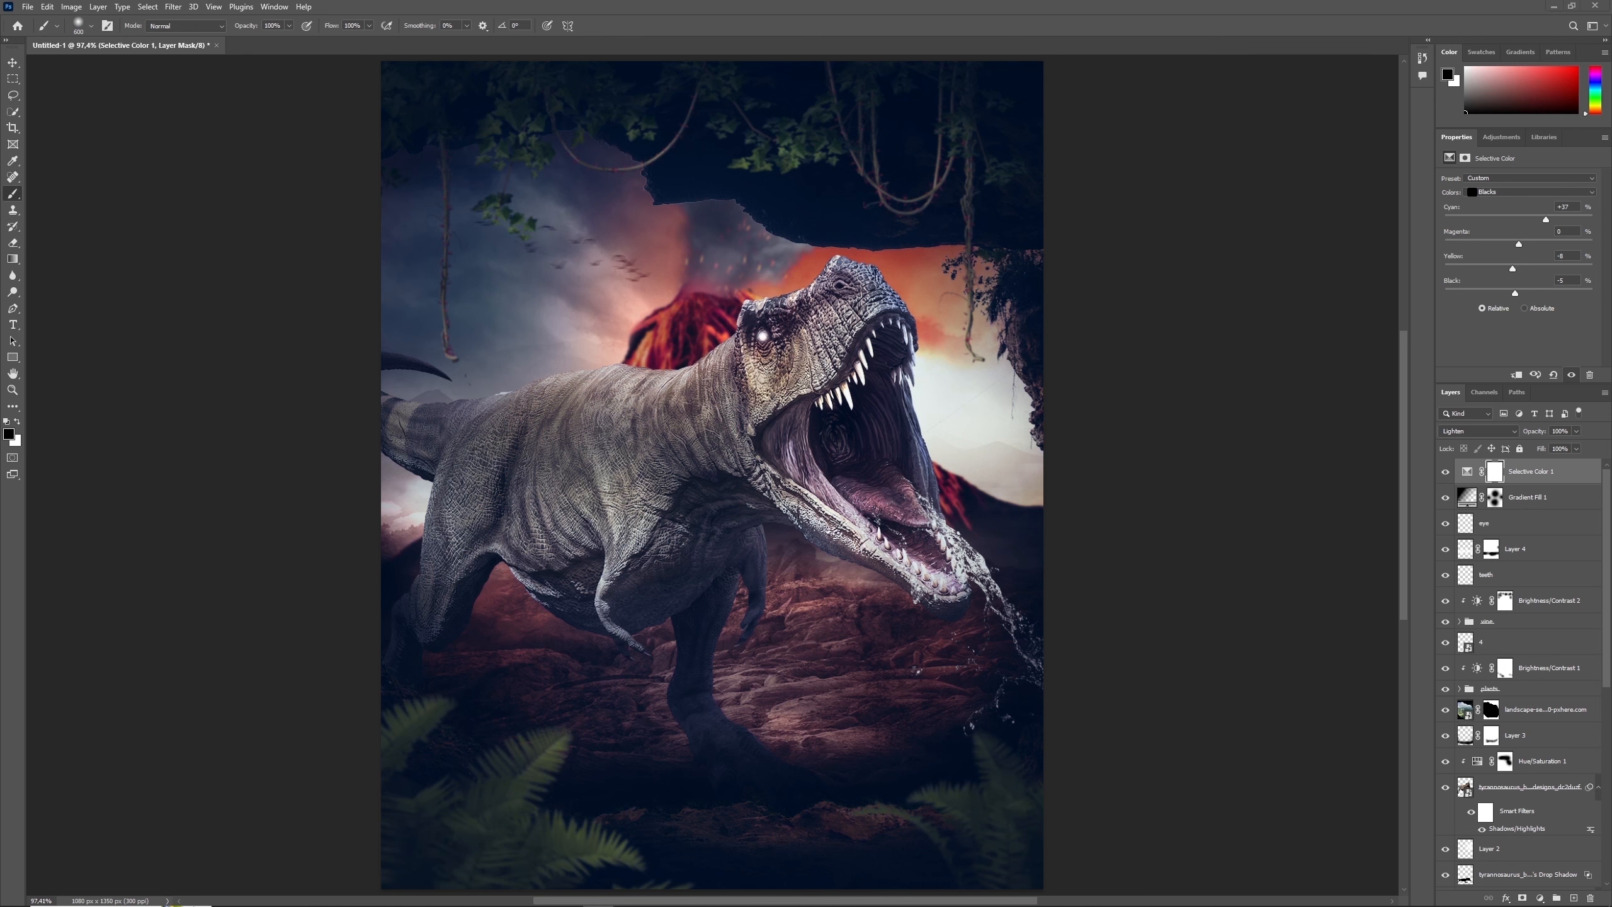
# - Compare the dinosaur with and without its Hue/Saturation adjustment and its Shadows/Highlights smart filter
pyautogui.click(1548, 761)
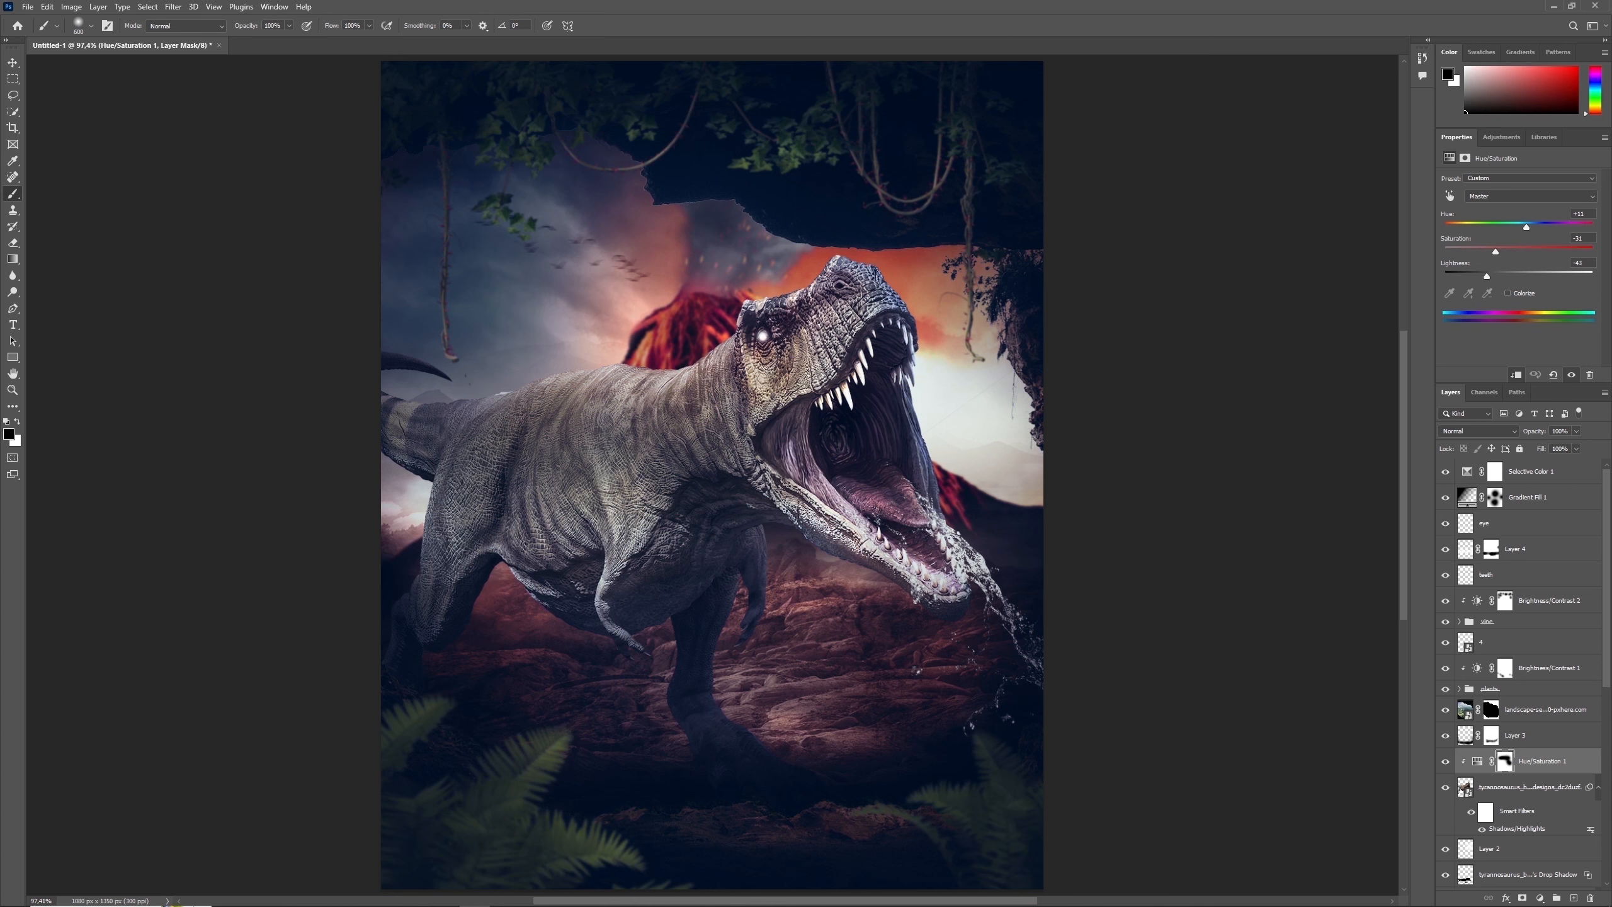
pyautogui.click(1446, 762)
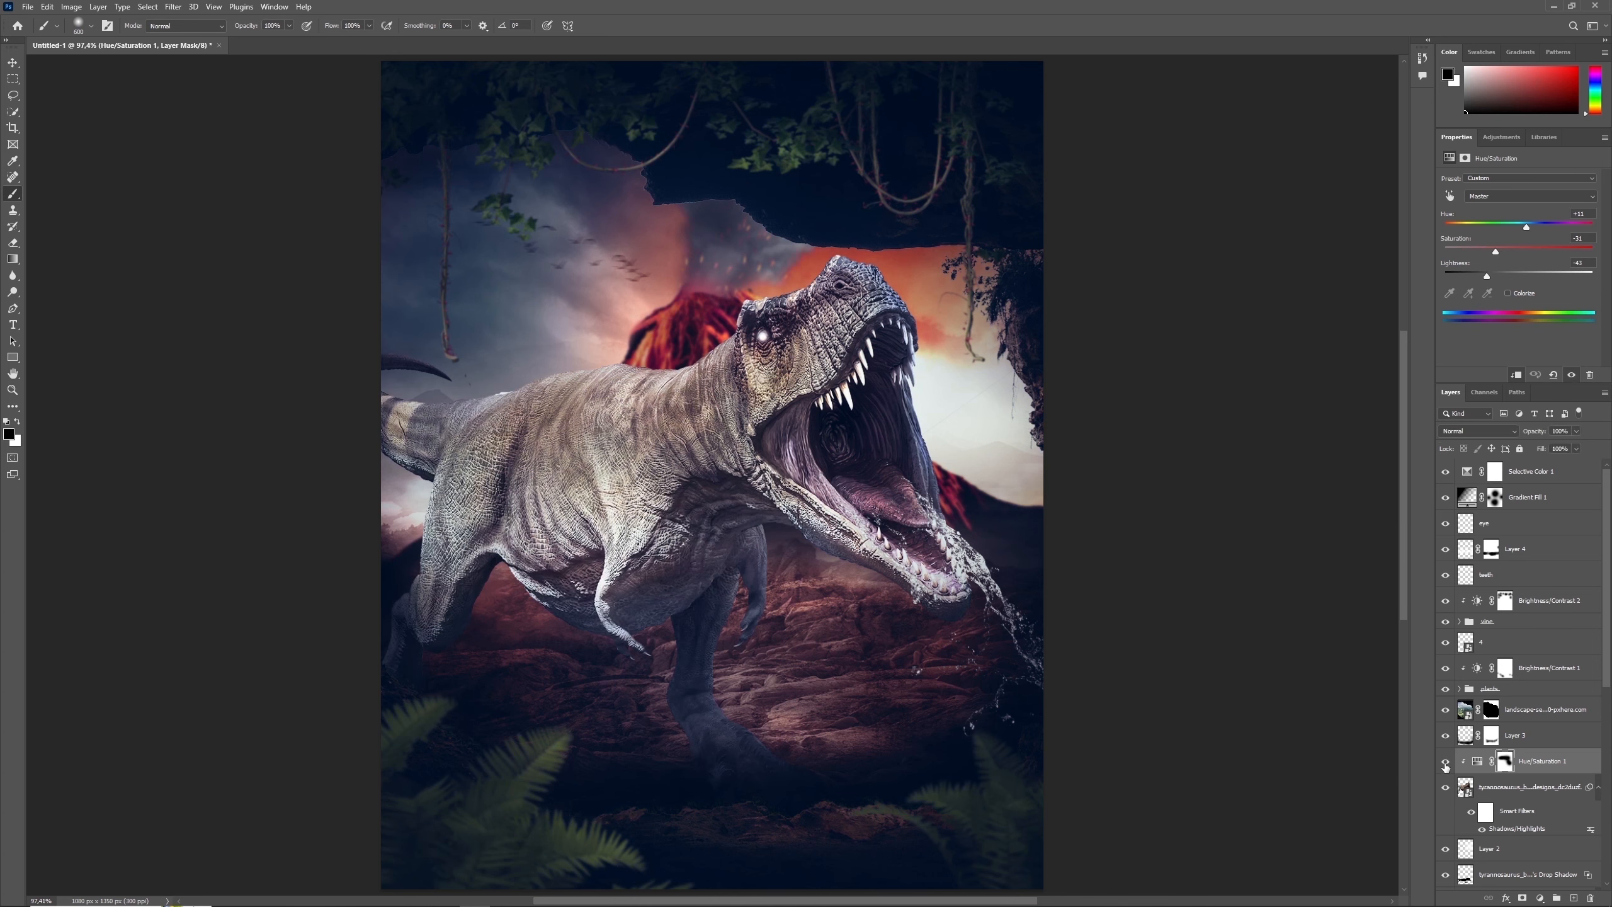
pyautogui.click(1445, 762)
pyautogui.click(1445, 762)
pyautogui.click(1445, 762)
pyautogui.rightClick(1507, 762)
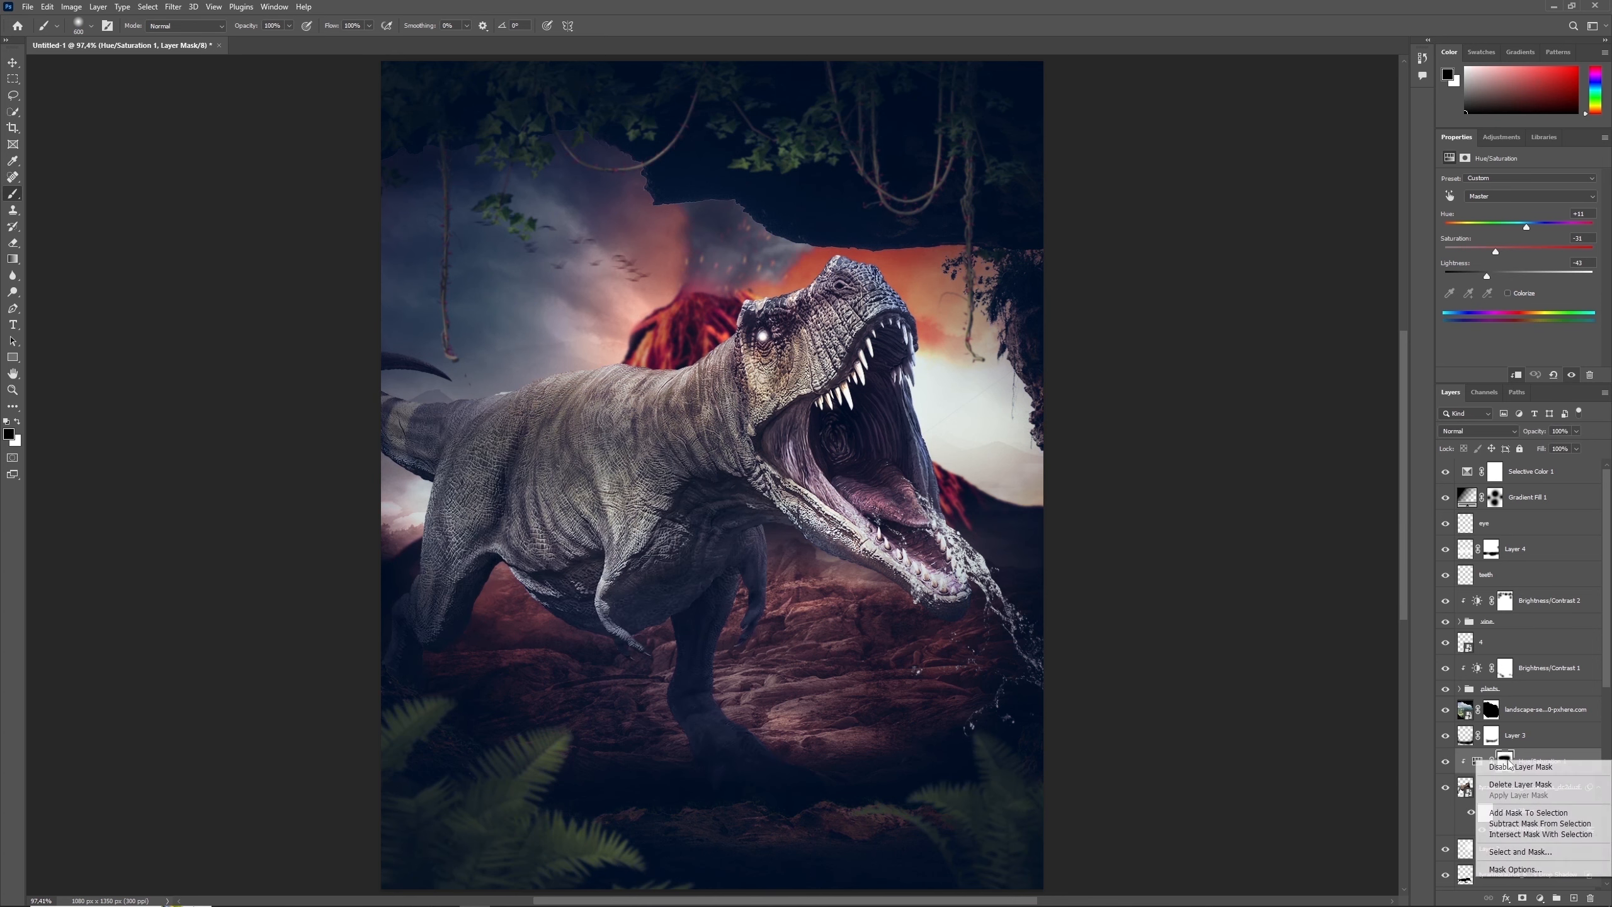
pyautogui.press('Escape')
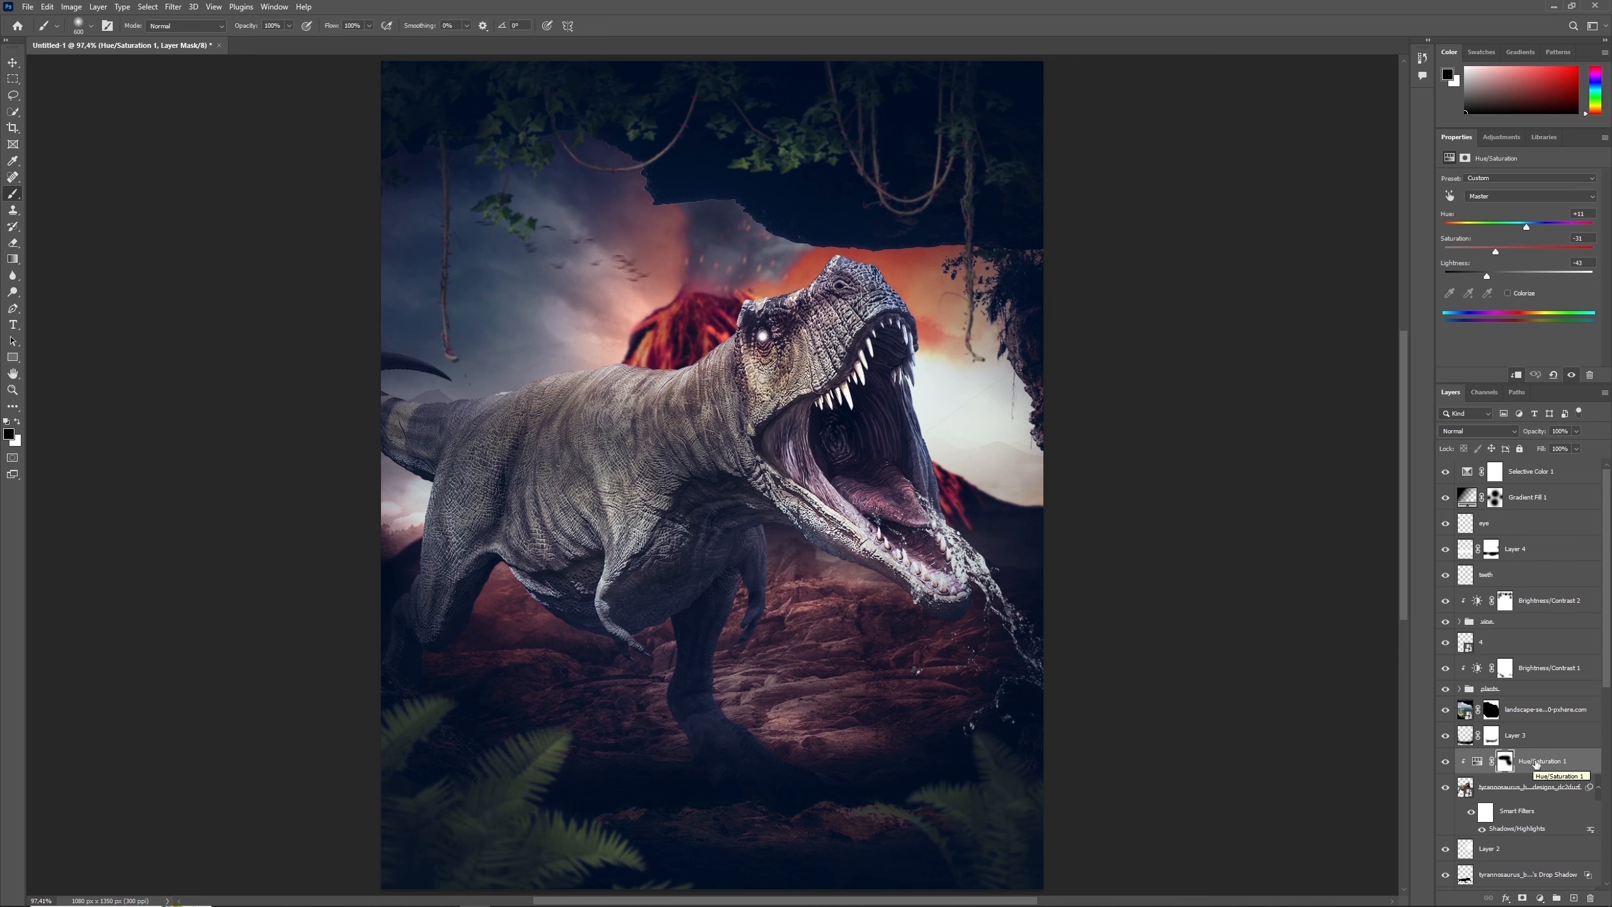
pyautogui.click(1481, 830)
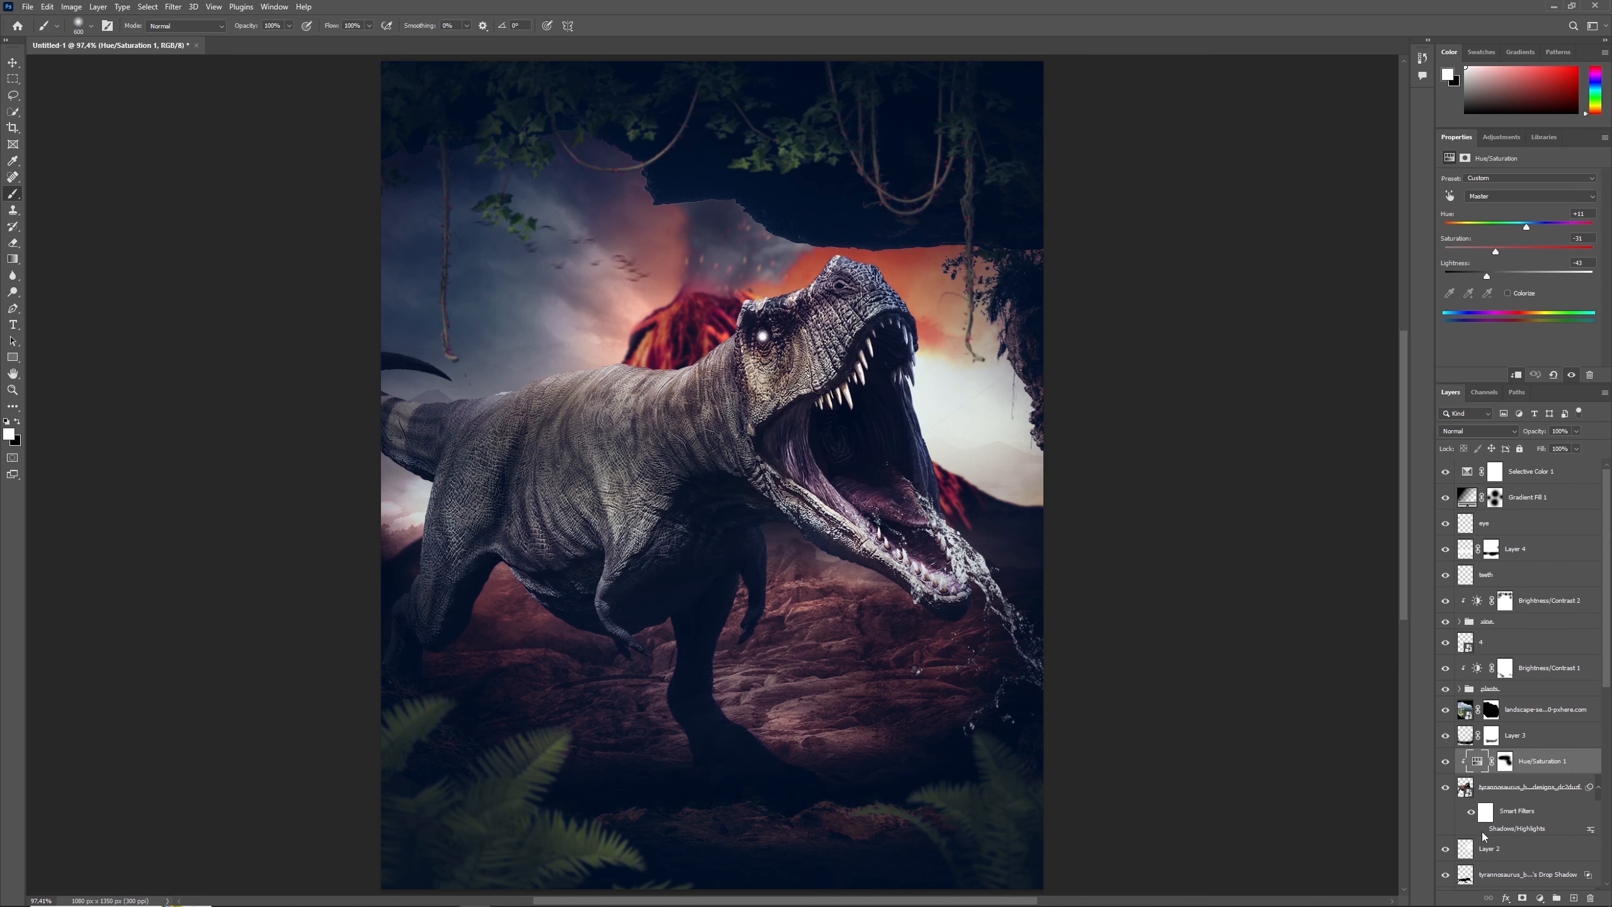
pyautogui.click(1482, 831)
# - Add a Brightness/Contrast adjustment directly above the tyrannosaurus layer and strongly lower its brightness
pyautogui.click(1472, 788)
pyautogui.click(1540, 898)
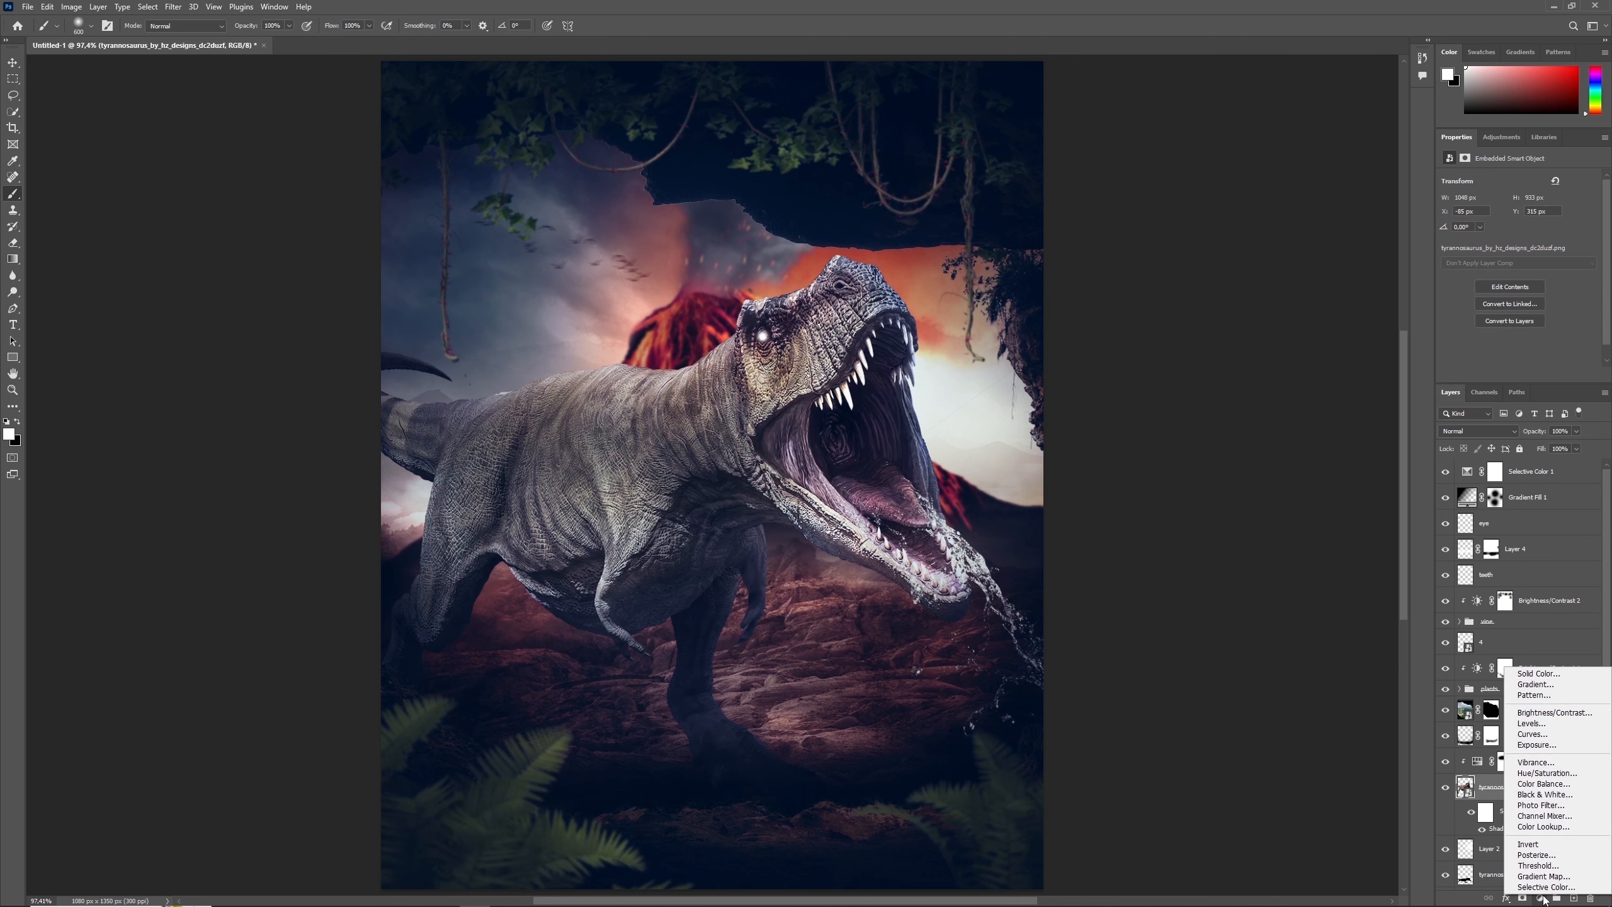
pyautogui.click(1536, 709)
pyautogui.moveTo(1519, 215); pyautogui.dragTo(1460, 217)
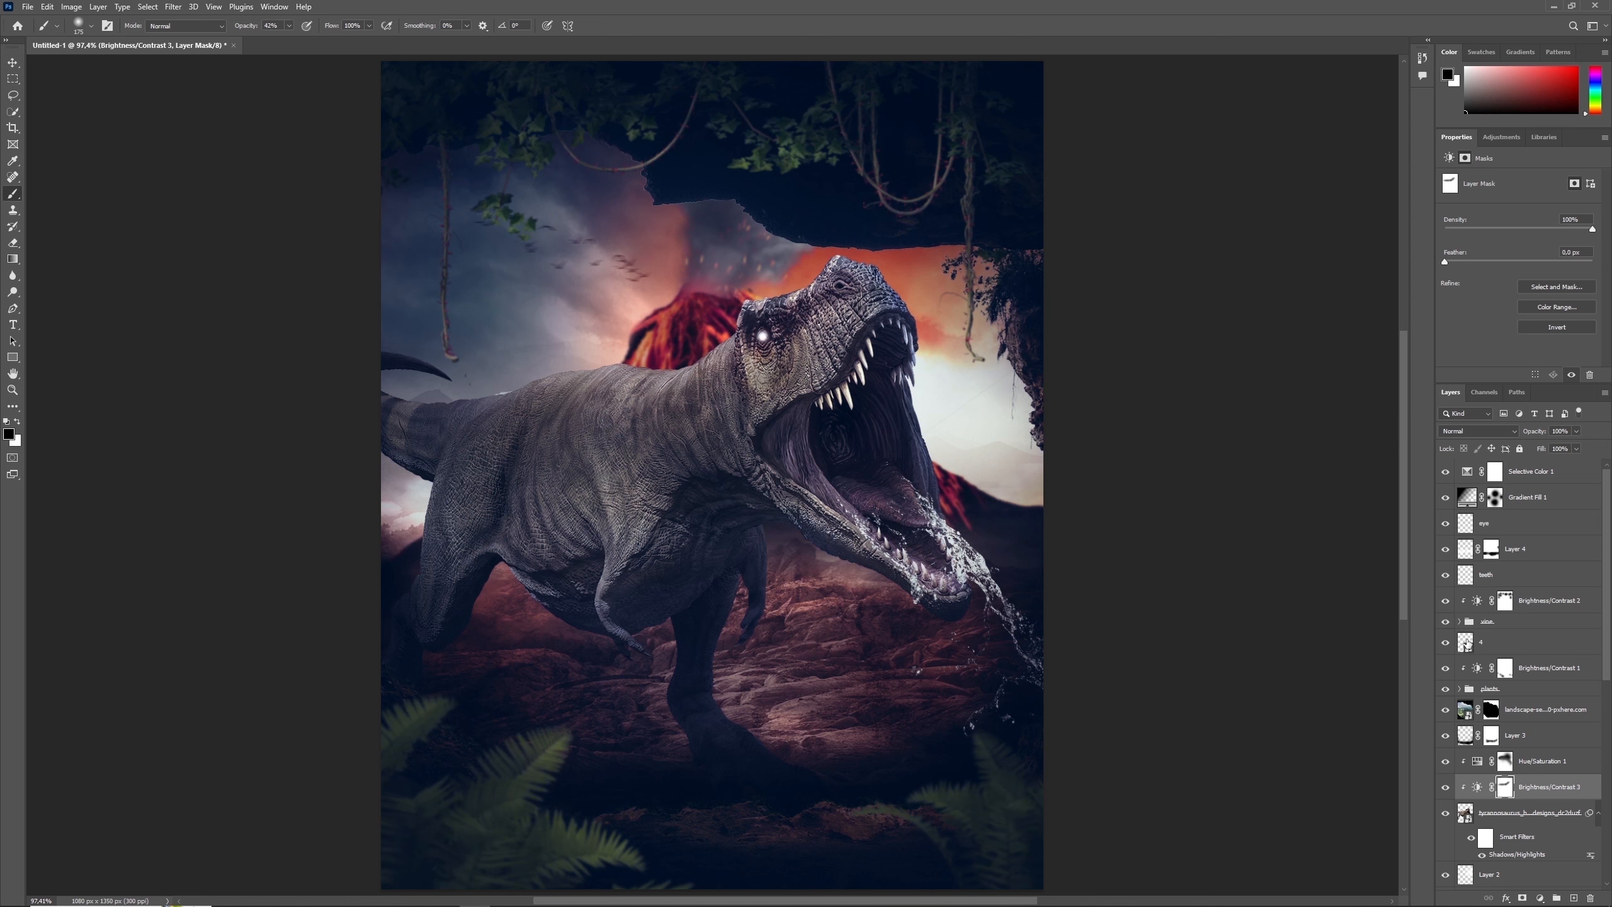
# - Paint black on the mask of Layer 3 with a larger brush to reveal more of the dinosaur's foot
pyautogui.click(1548, 472)
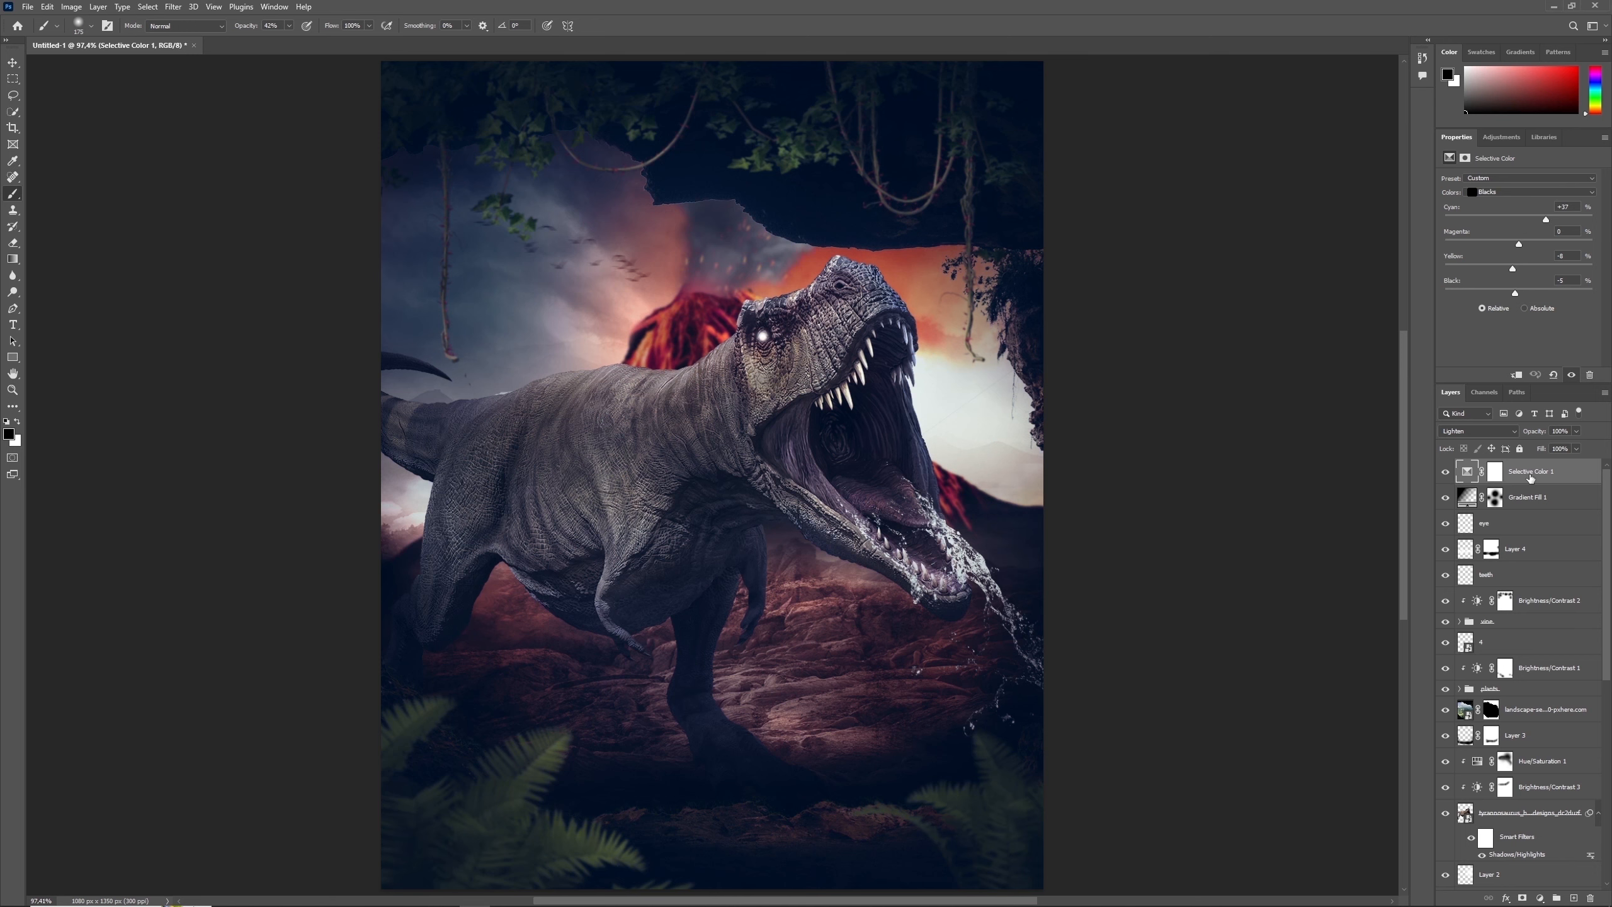
pyautogui.scroll(-2, 1457, 627)
pyautogui.click(1492, 628)
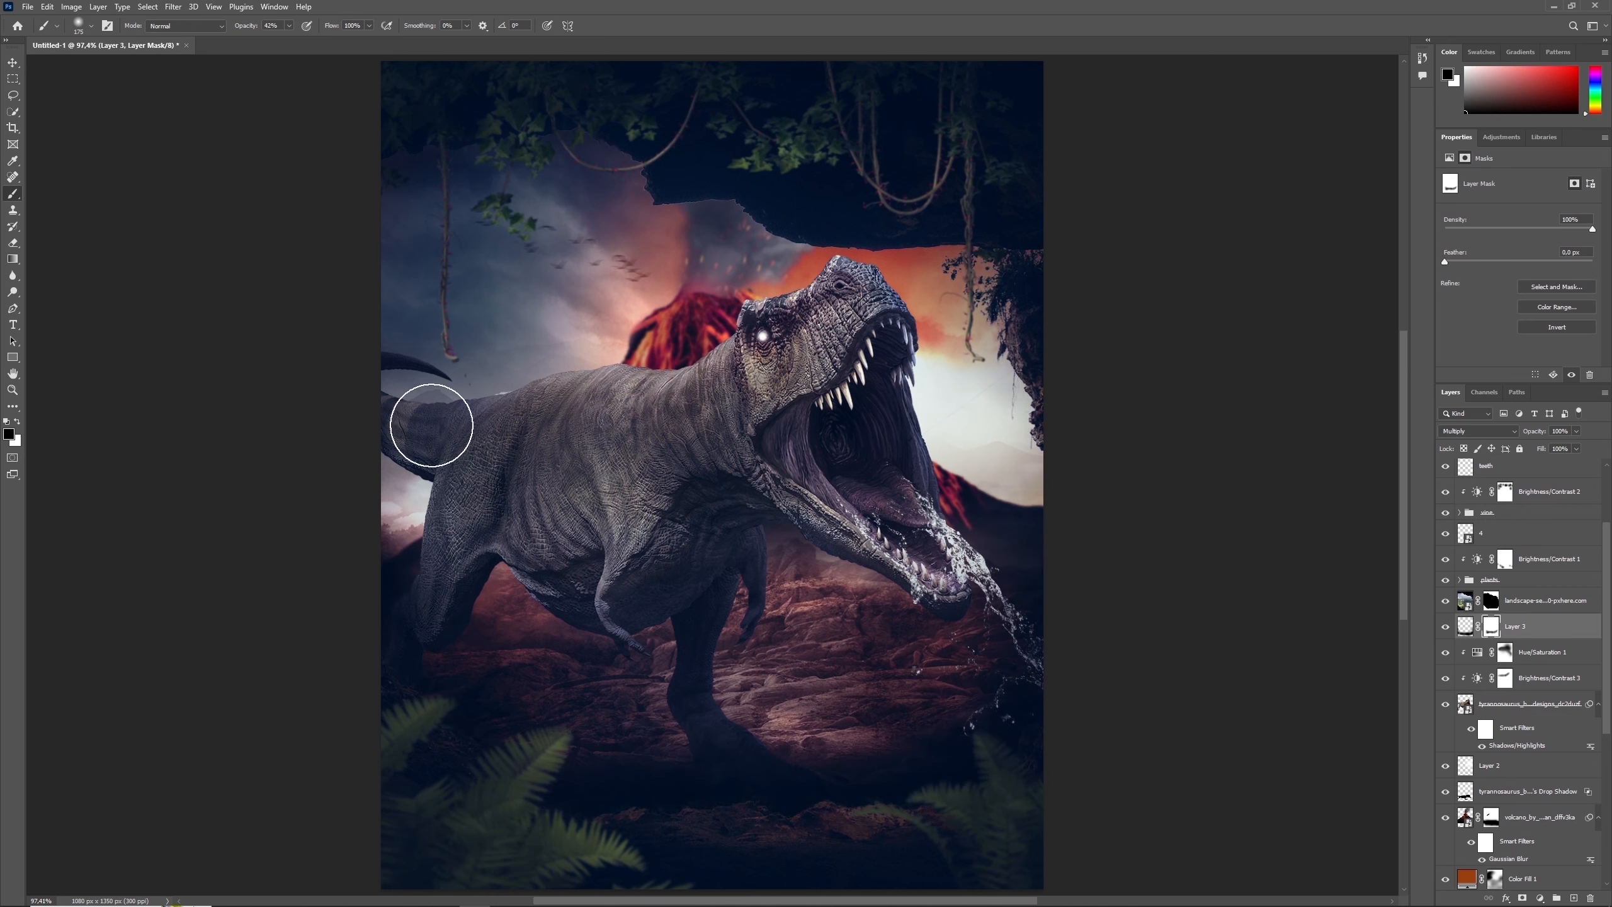
pyautogui.press(']')
pyautogui.press(']')
pyautogui.press(']')
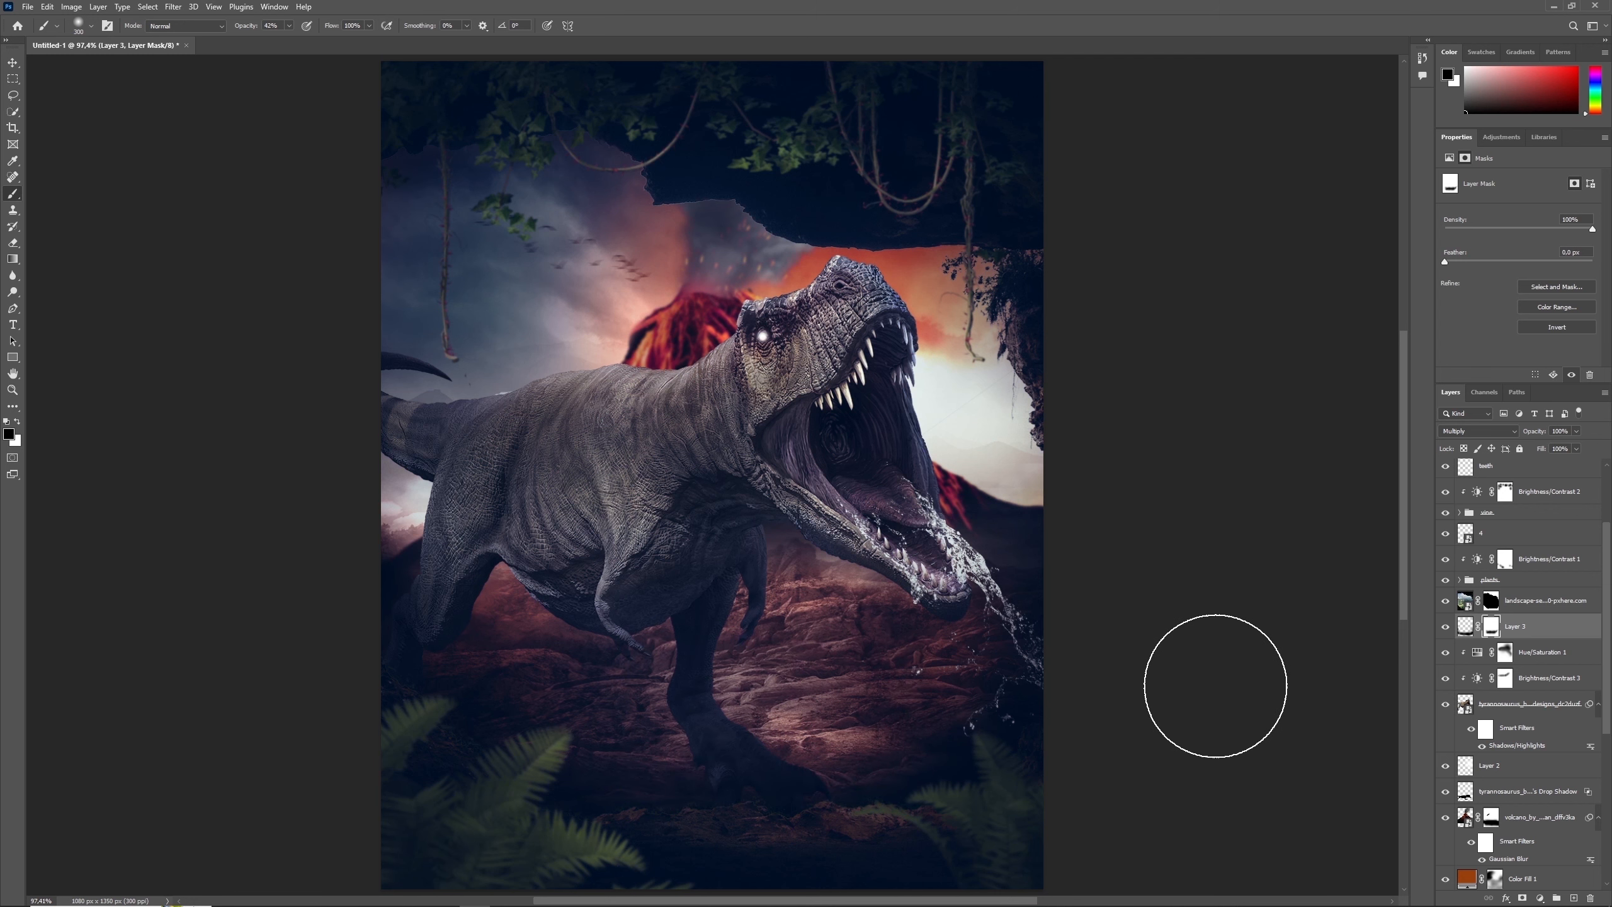
# - Compare the scene with and without the orange color fill layer
pyautogui.click(1446, 880)
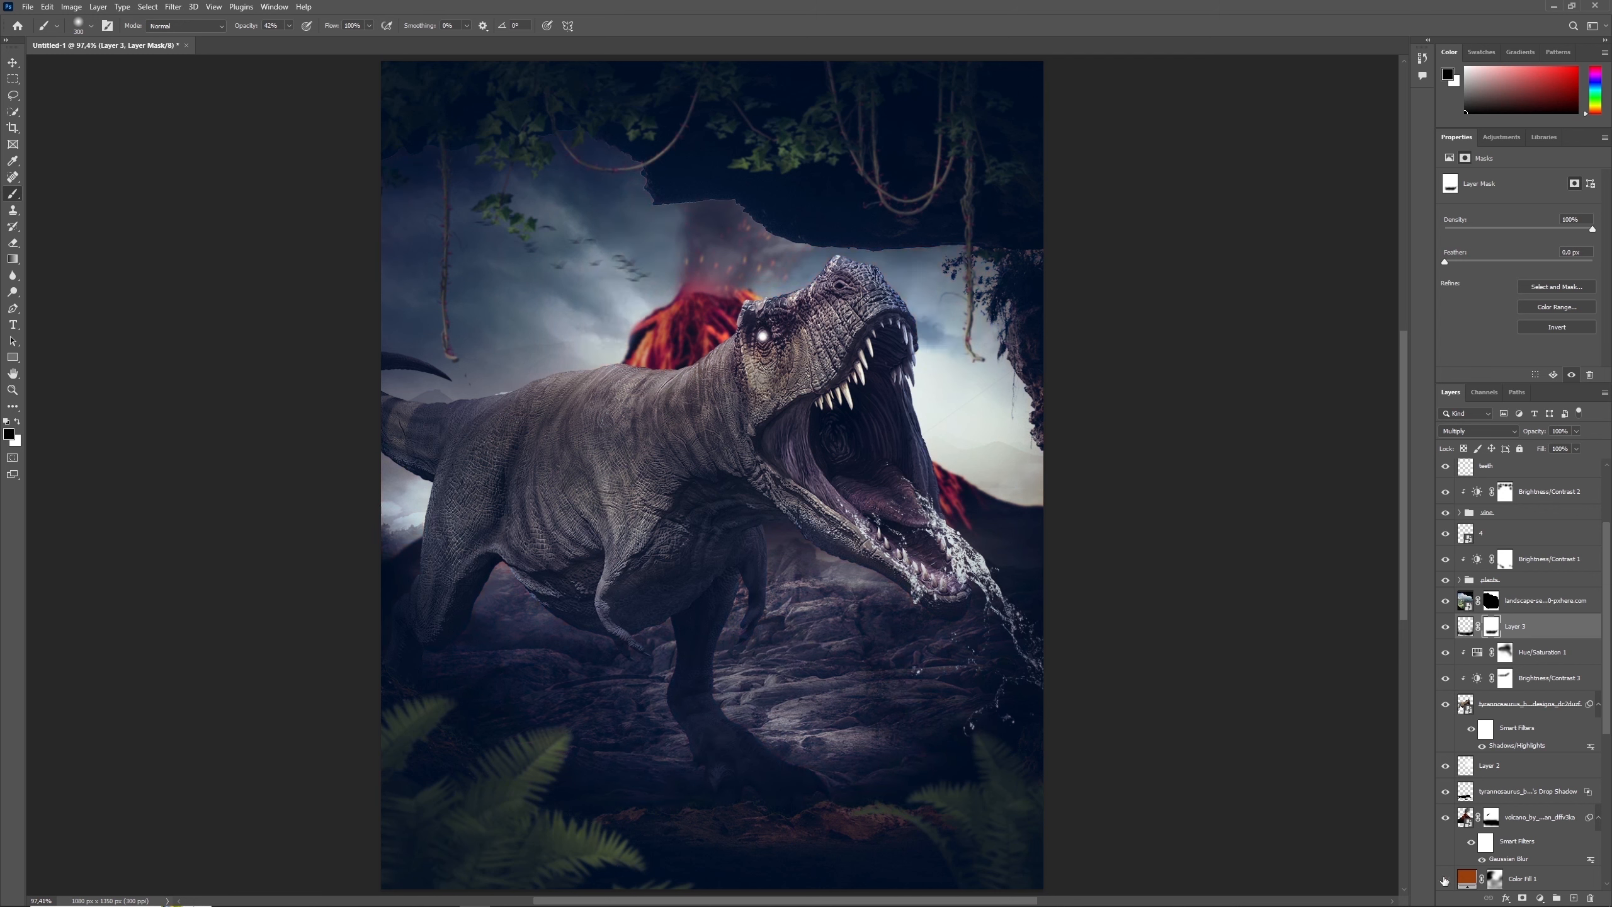
pyautogui.click(1446, 880)
pyautogui.click(1471, 883)
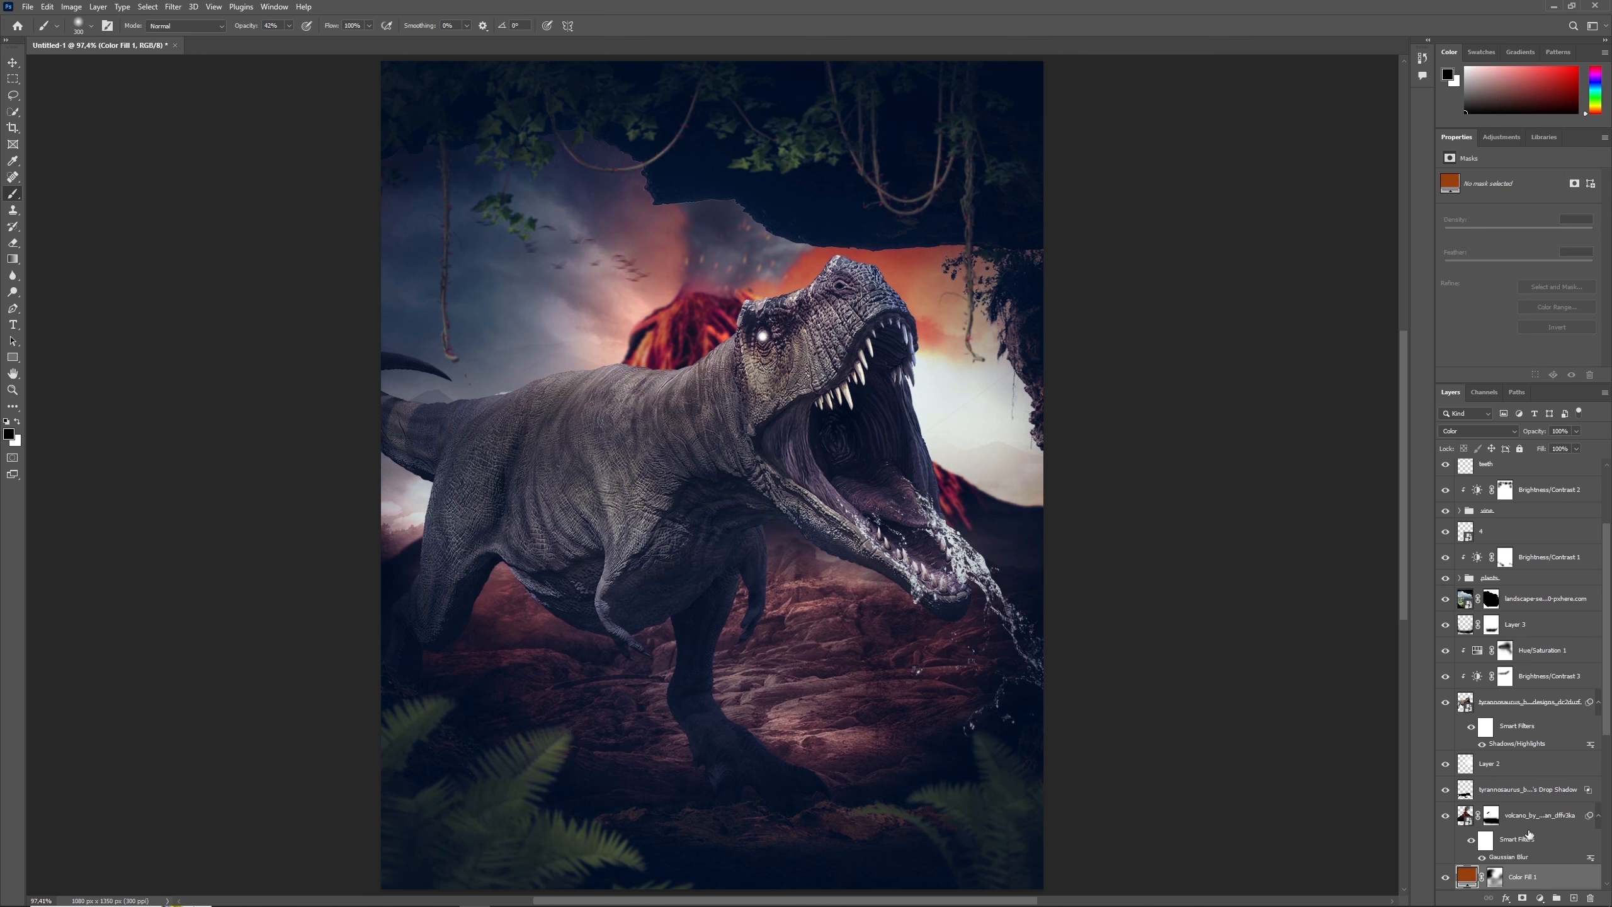
# - Refine the landscape layer's mask along the cave rock's lower edge with a very small black brush at 100% opacity
pyautogui.moveTo(1607, 687); pyautogui.dragTo(1610, 579)
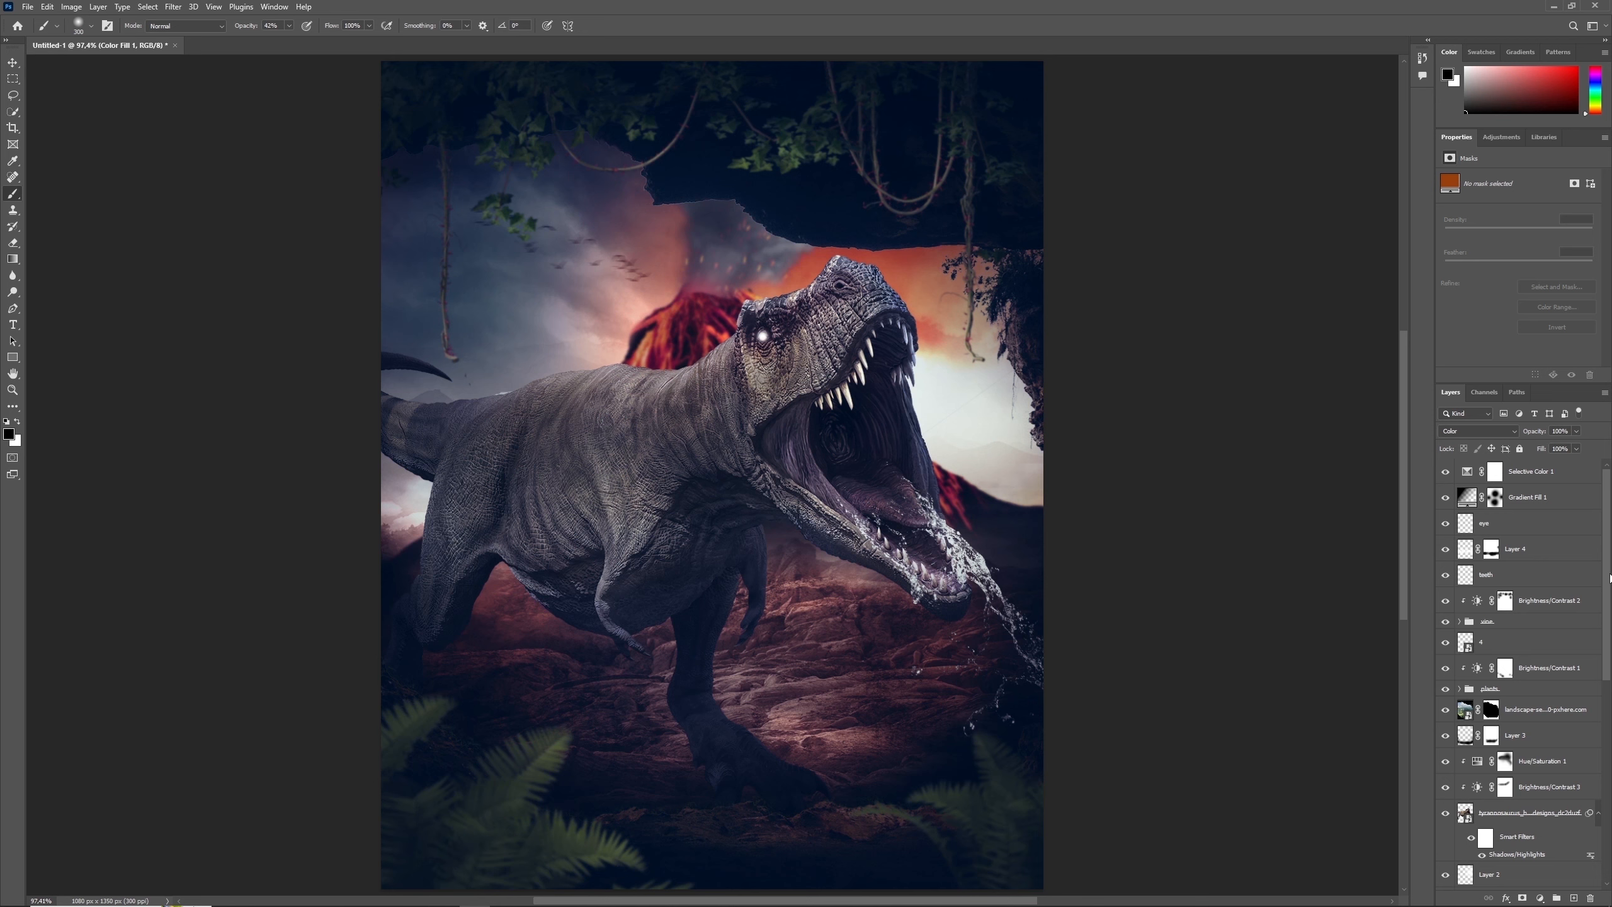
pyautogui.click(1491, 709)
pyautogui.press('[')
pyautogui.press('[')
pyautogui.press('[')
pyautogui.press('[')
pyautogui.press('[')
pyautogui.press('[')
pyautogui.press('[')
pyautogui.press('[')
pyautogui.press('[')
pyautogui.press('[')
pyautogui.press('[')
pyautogui.press('[')
pyautogui.press('[')
pyautogui.press('[')
pyautogui.press('[')
pyautogui.press('[')
pyautogui.press('[')
pyautogui.press('[')
pyautogui.press('[')
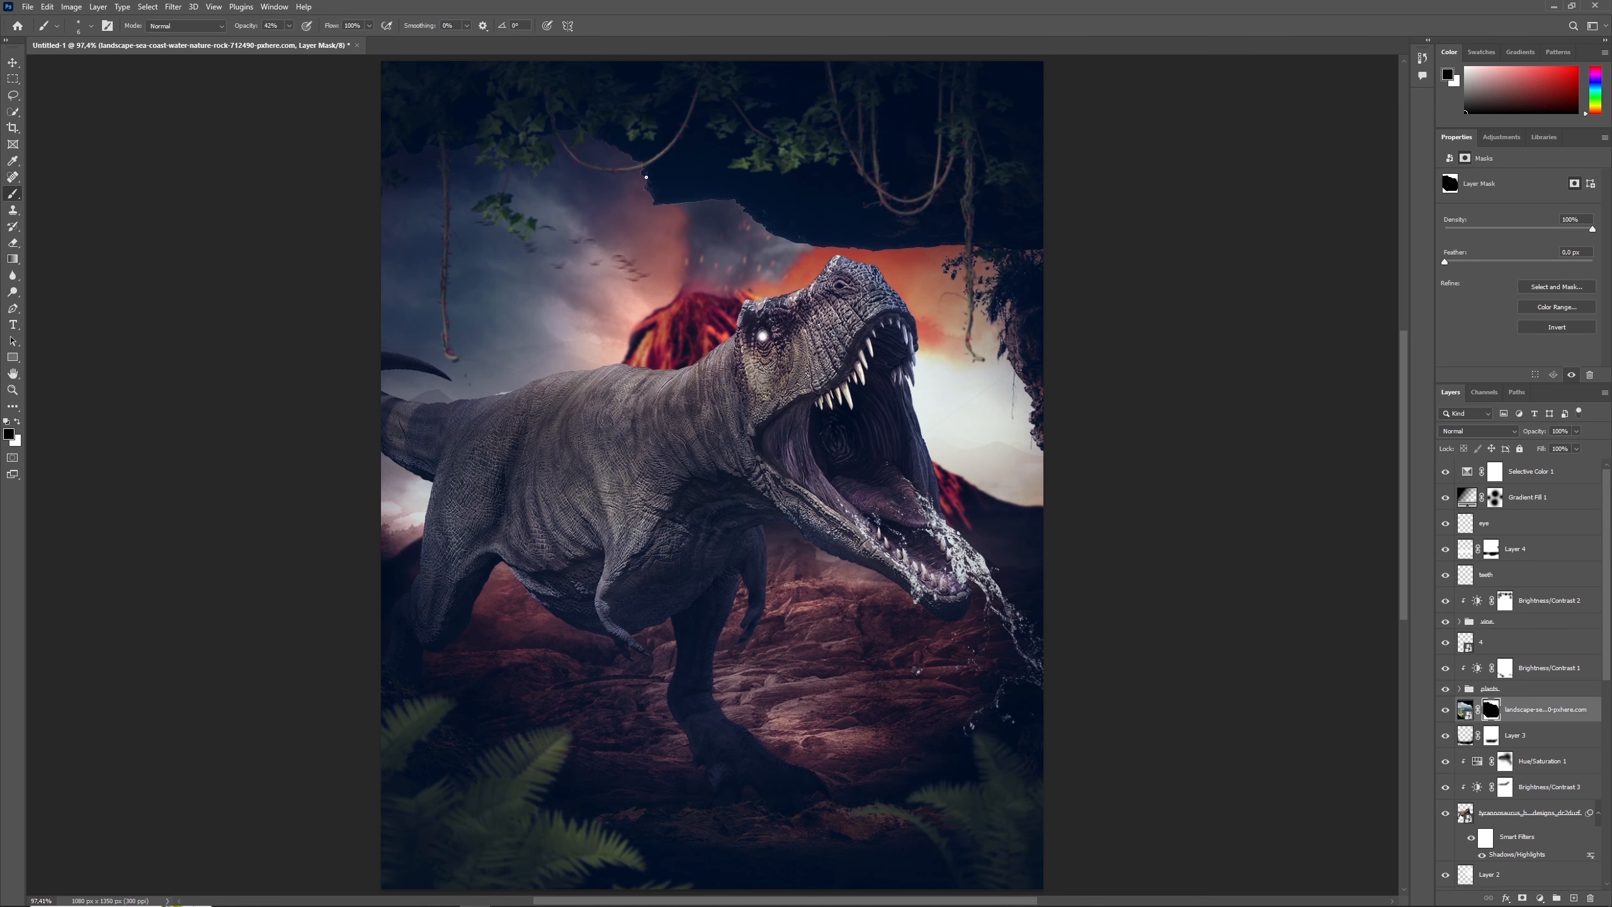
pyautogui.click(290, 26)
pyautogui.moveTo(293, 40); pyautogui.dragTo(328, 42)
pyautogui.moveTo(764, 228); pyautogui.dragTo(792, 243)
# - Stamp all visible layers into a new layer above the Selective Color layer and convert it to a smart object
pyautogui.click(1461, 473)
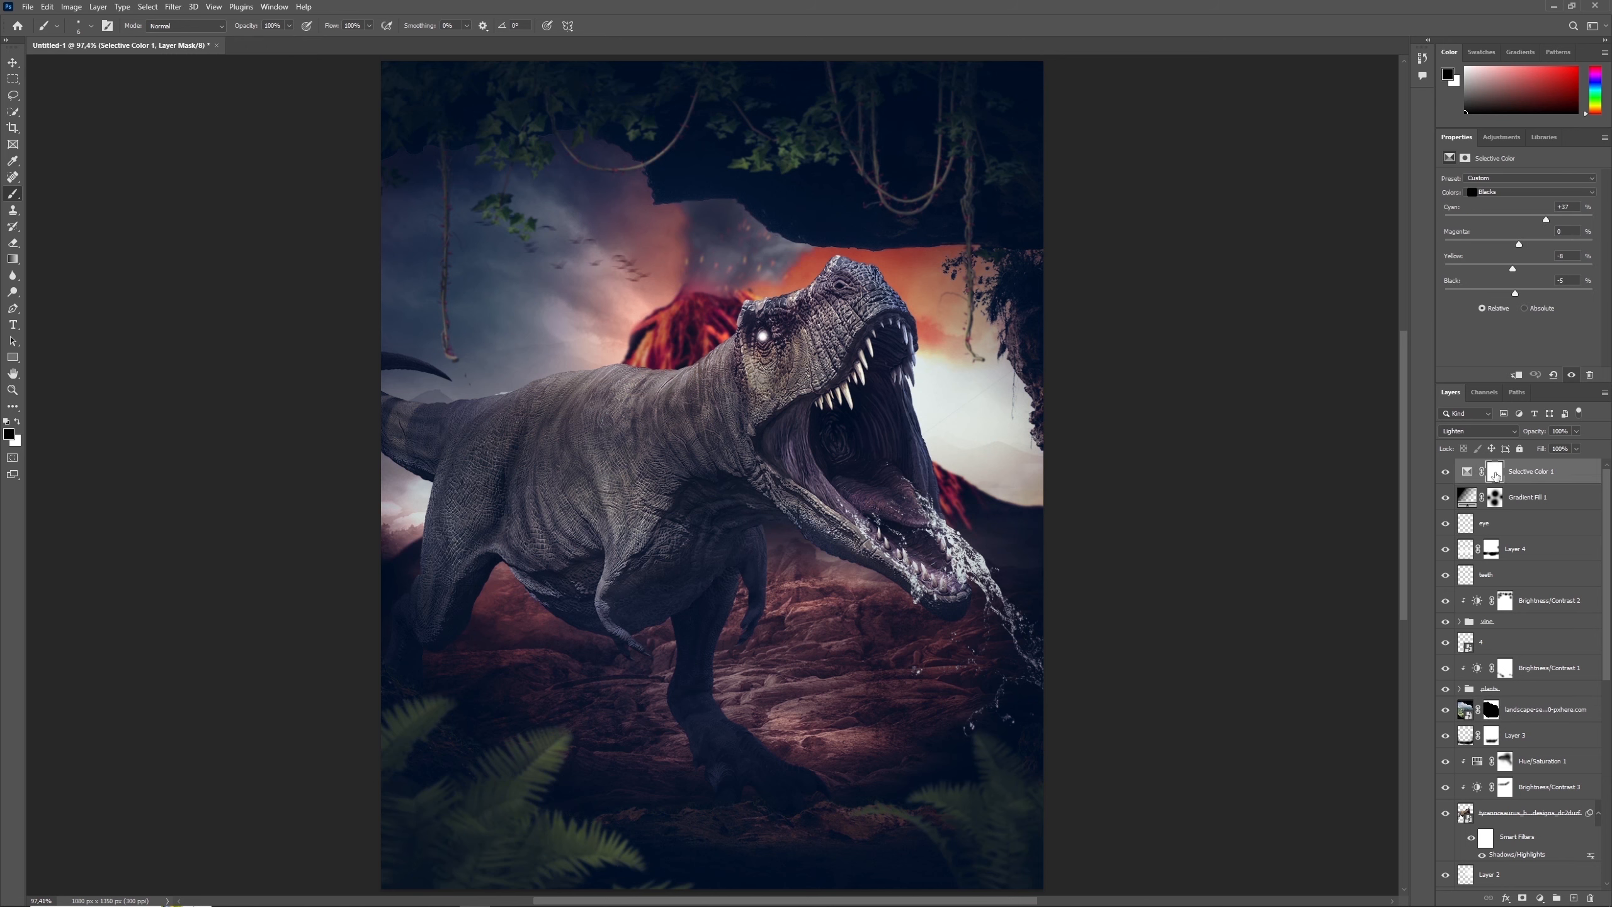
pyautogui.hotkey('ctrl', 'shift', 'alt', 'e')
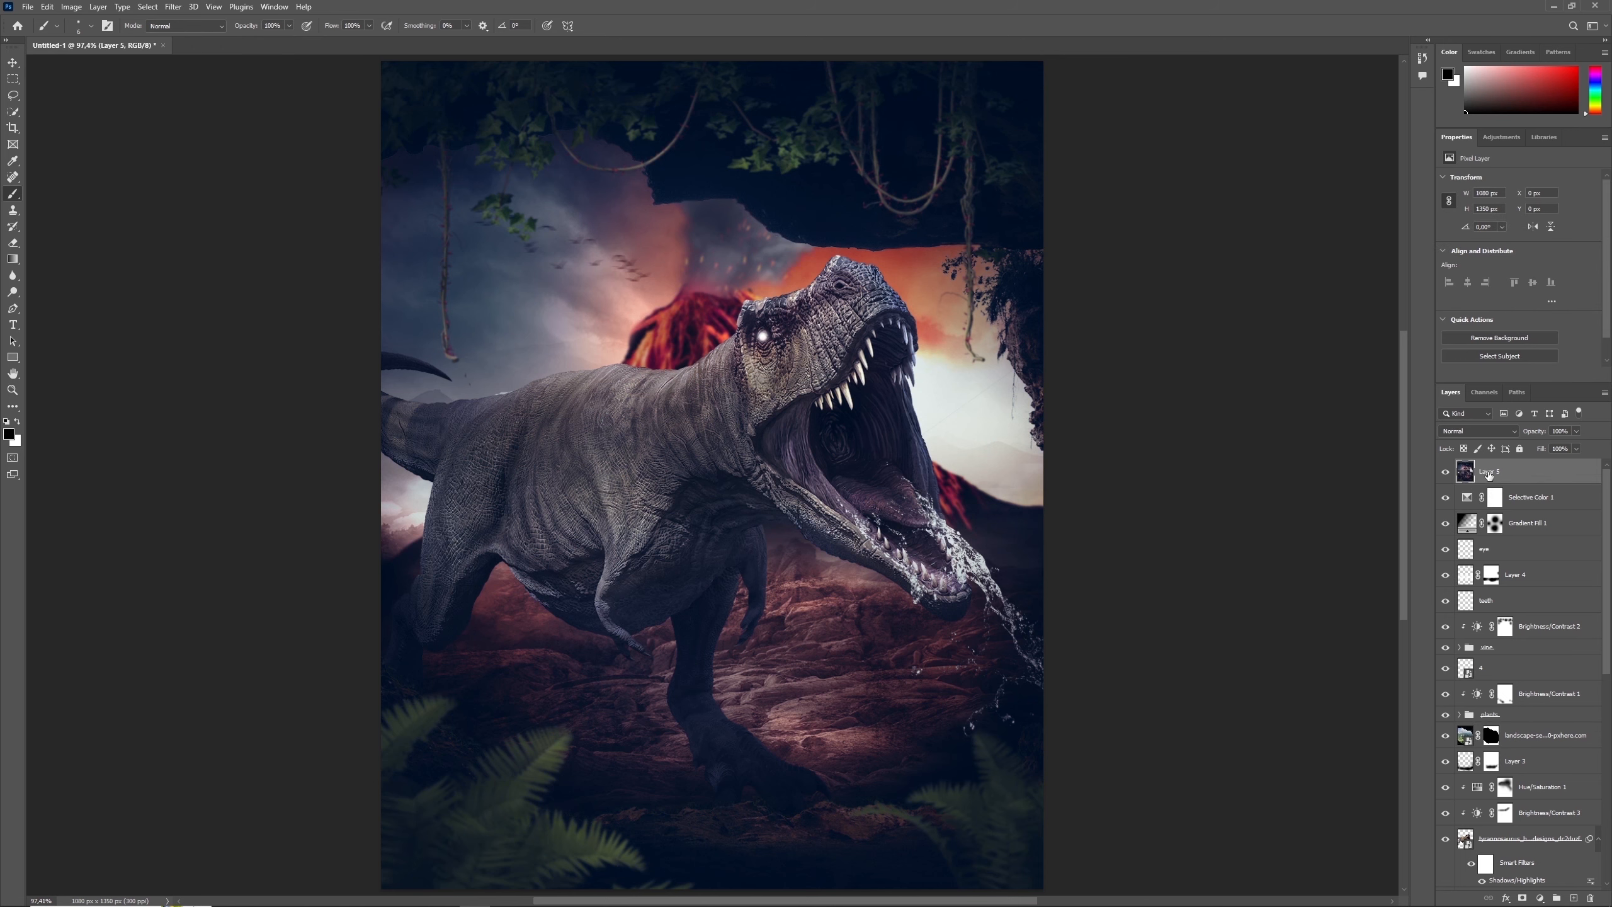
pyautogui.rightClick(1486, 473)
pyautogui.click(1438, 550)
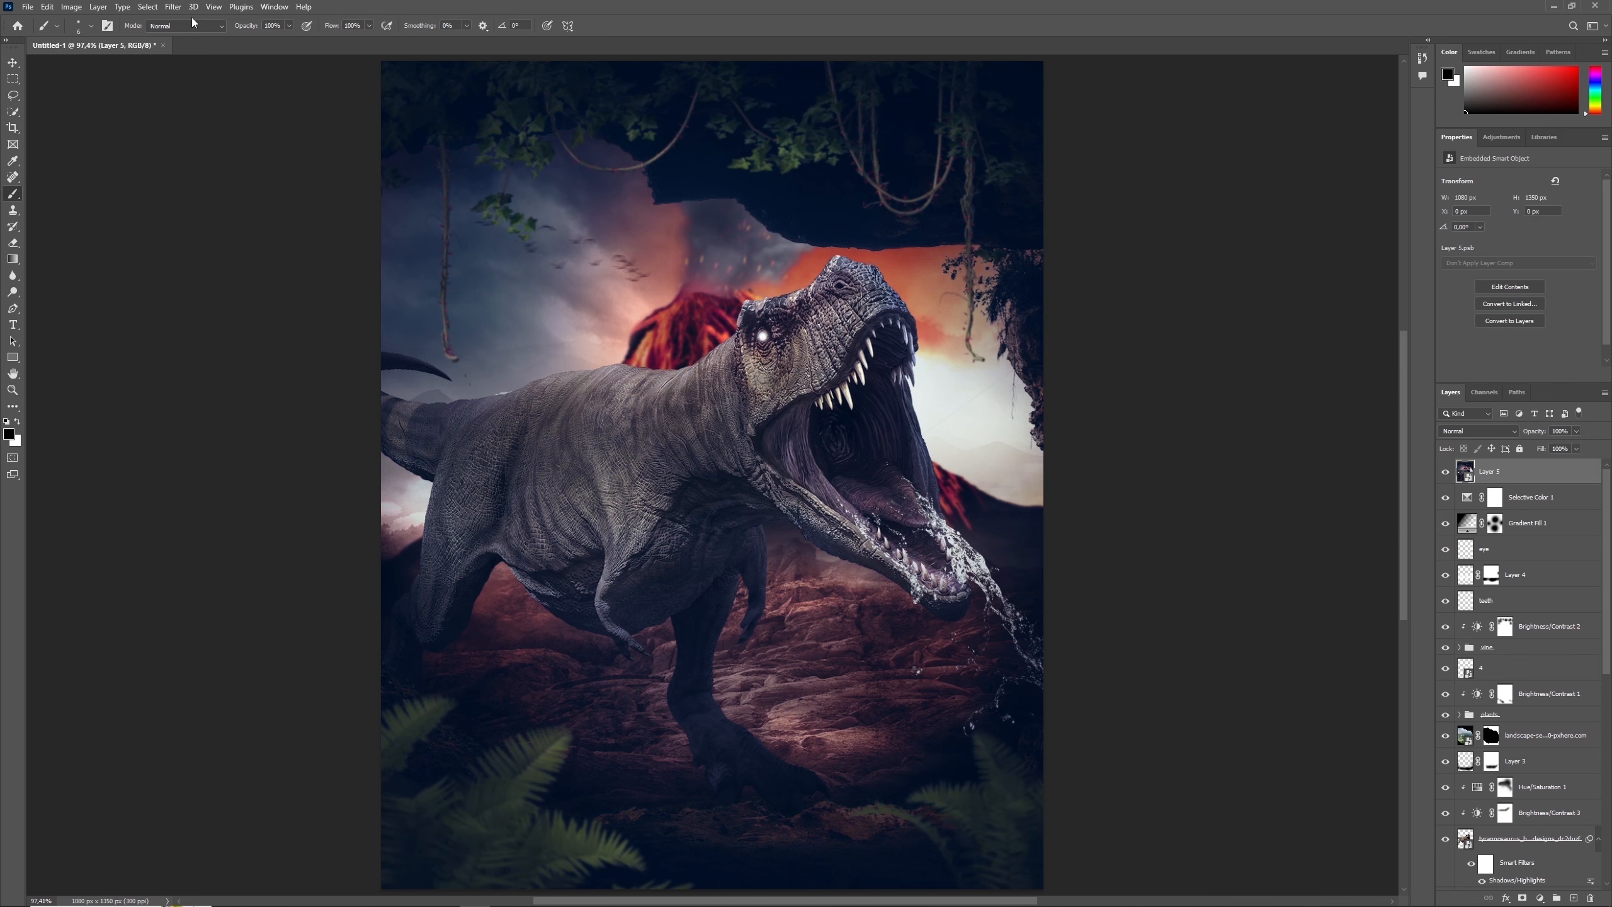
# - Open the Camera Raw Filter on the merged smart object and apply the Artistic 05 profile
pyautogui.click(172, 6)
pyautogui.click(218, 101)
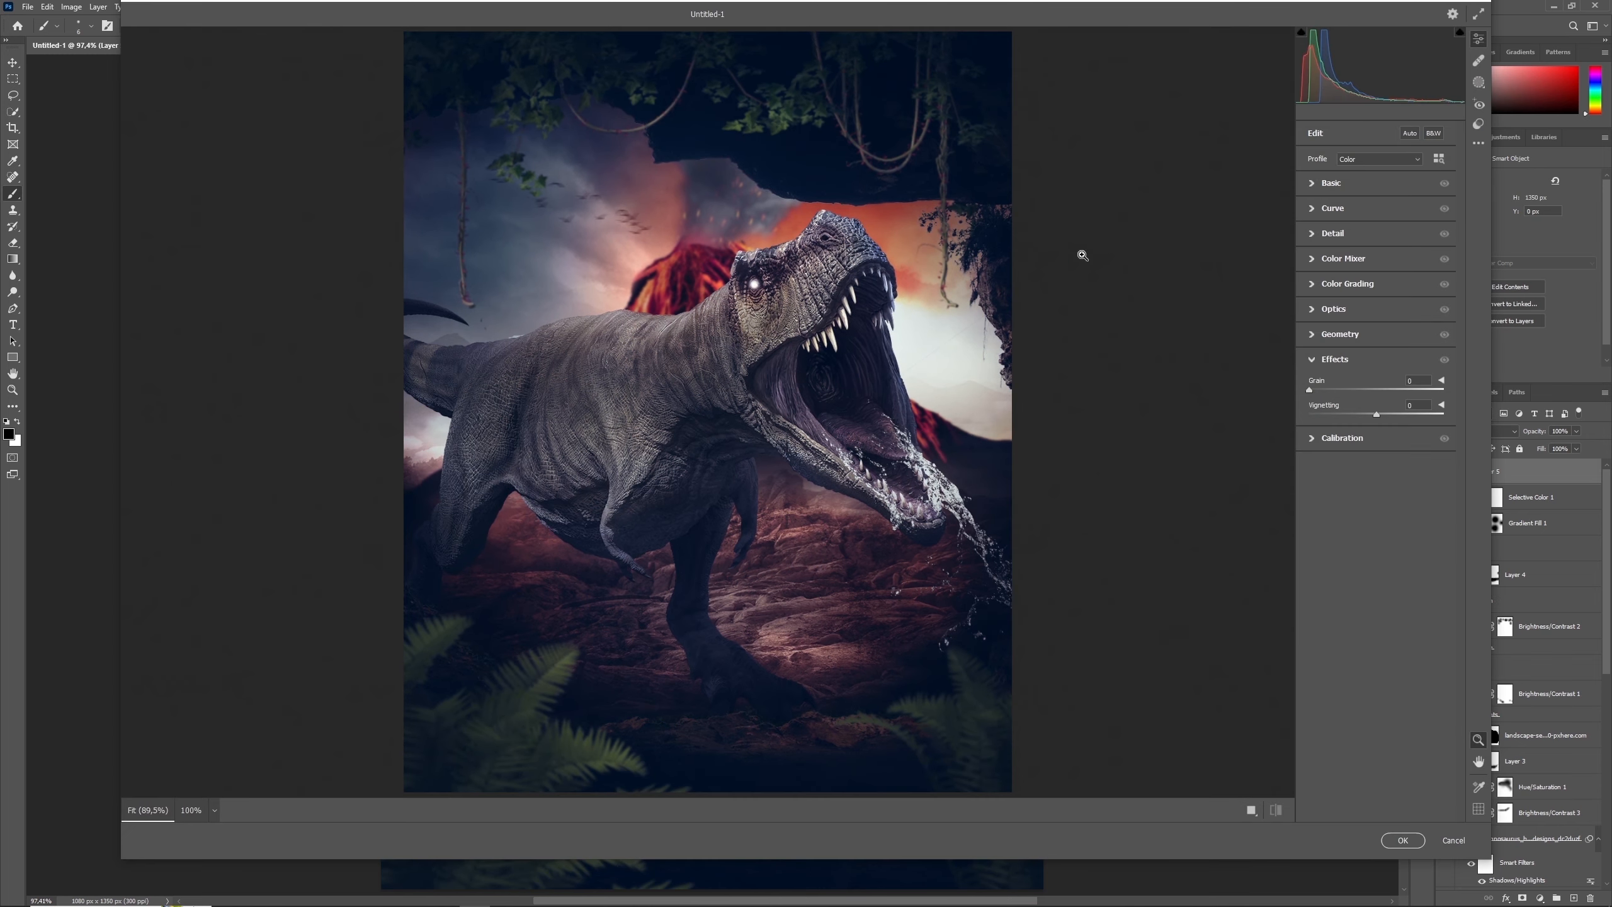
pyautogui.click(1442, 159)
pyautogui.click(1303, 338)
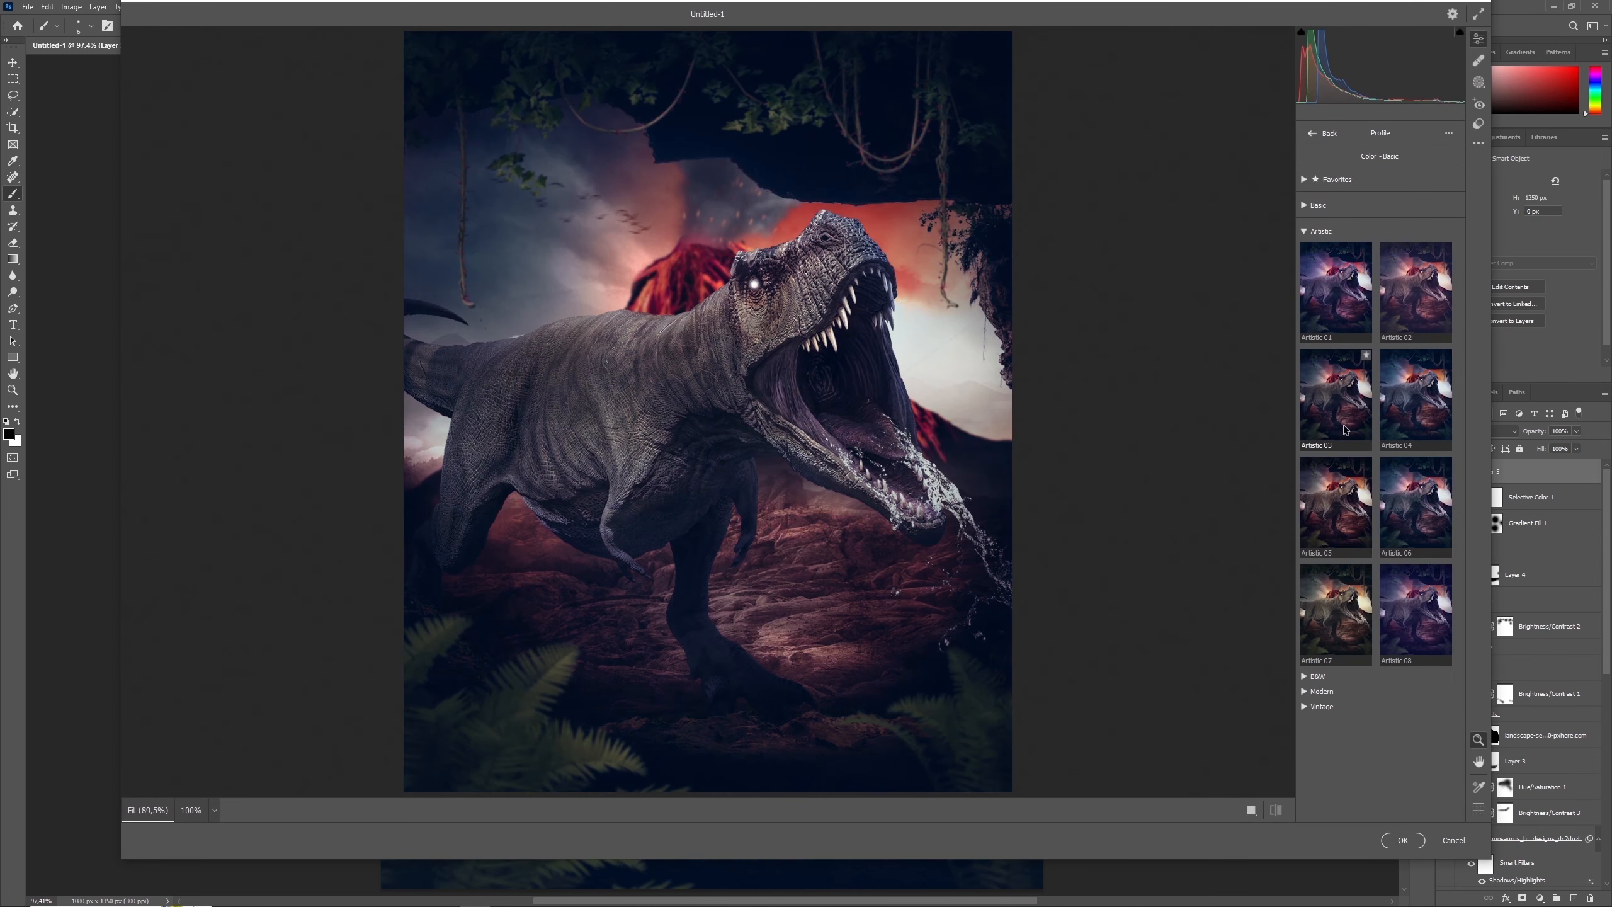
pyautogui.click(1342, 517)
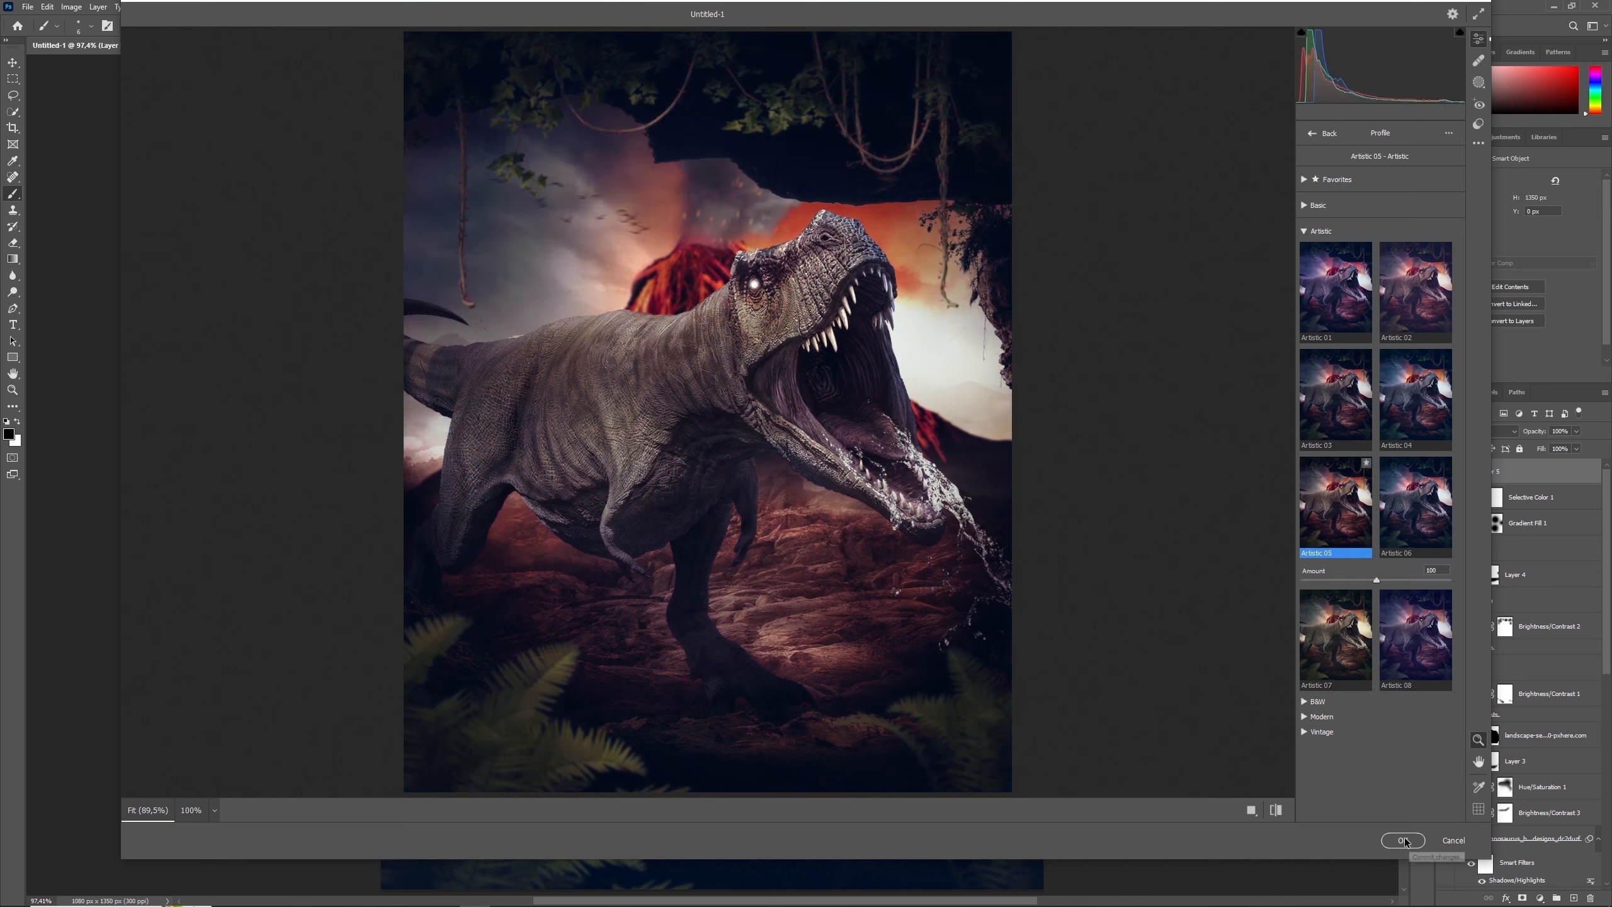
pyautogui.click(1313, 134)
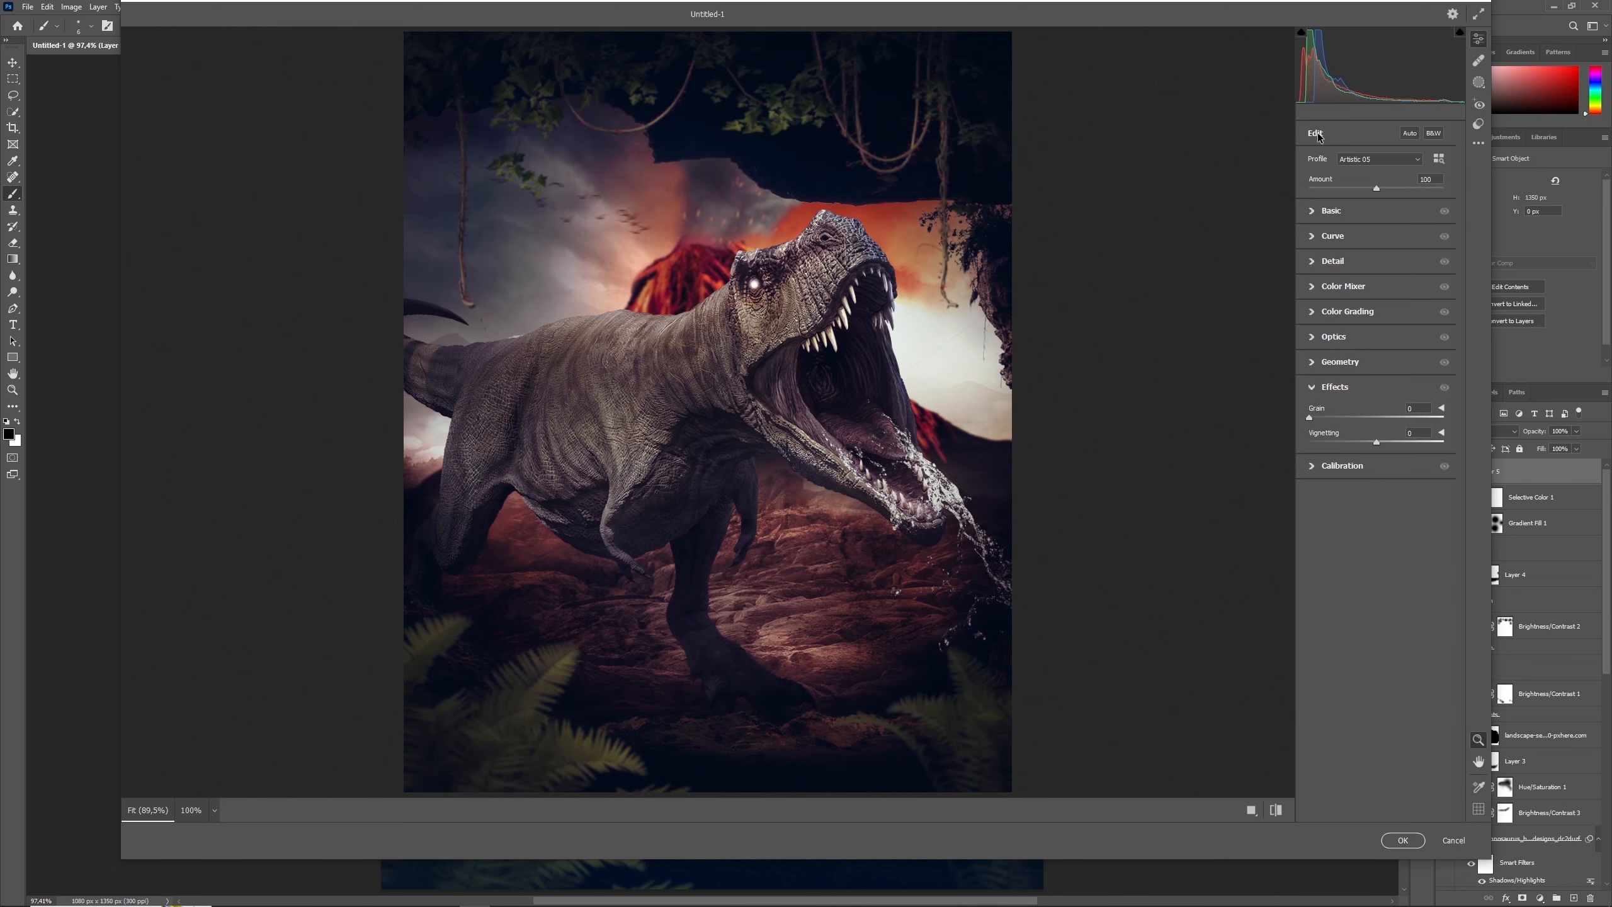
# - Set grain to 15, sharpening to 8, noise reduction to 6 and color noise reduction to 50 in the Camera Raw Filter
pyautogui.click(1428, 408)
pyautogui.write('15')
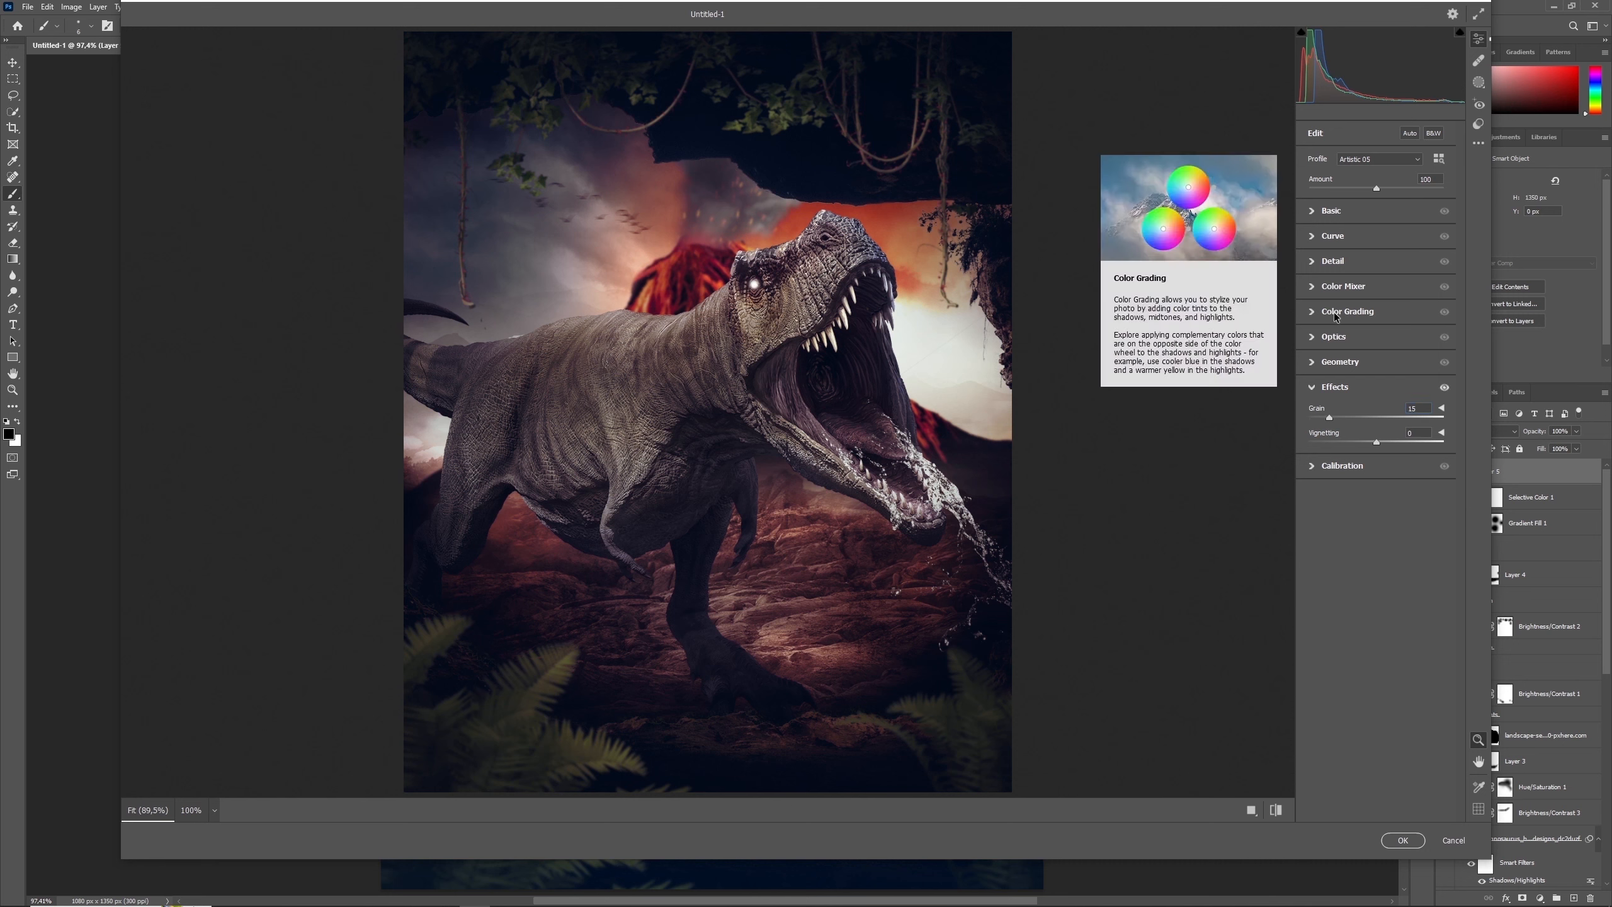
pyautogui.click(1333, 261)
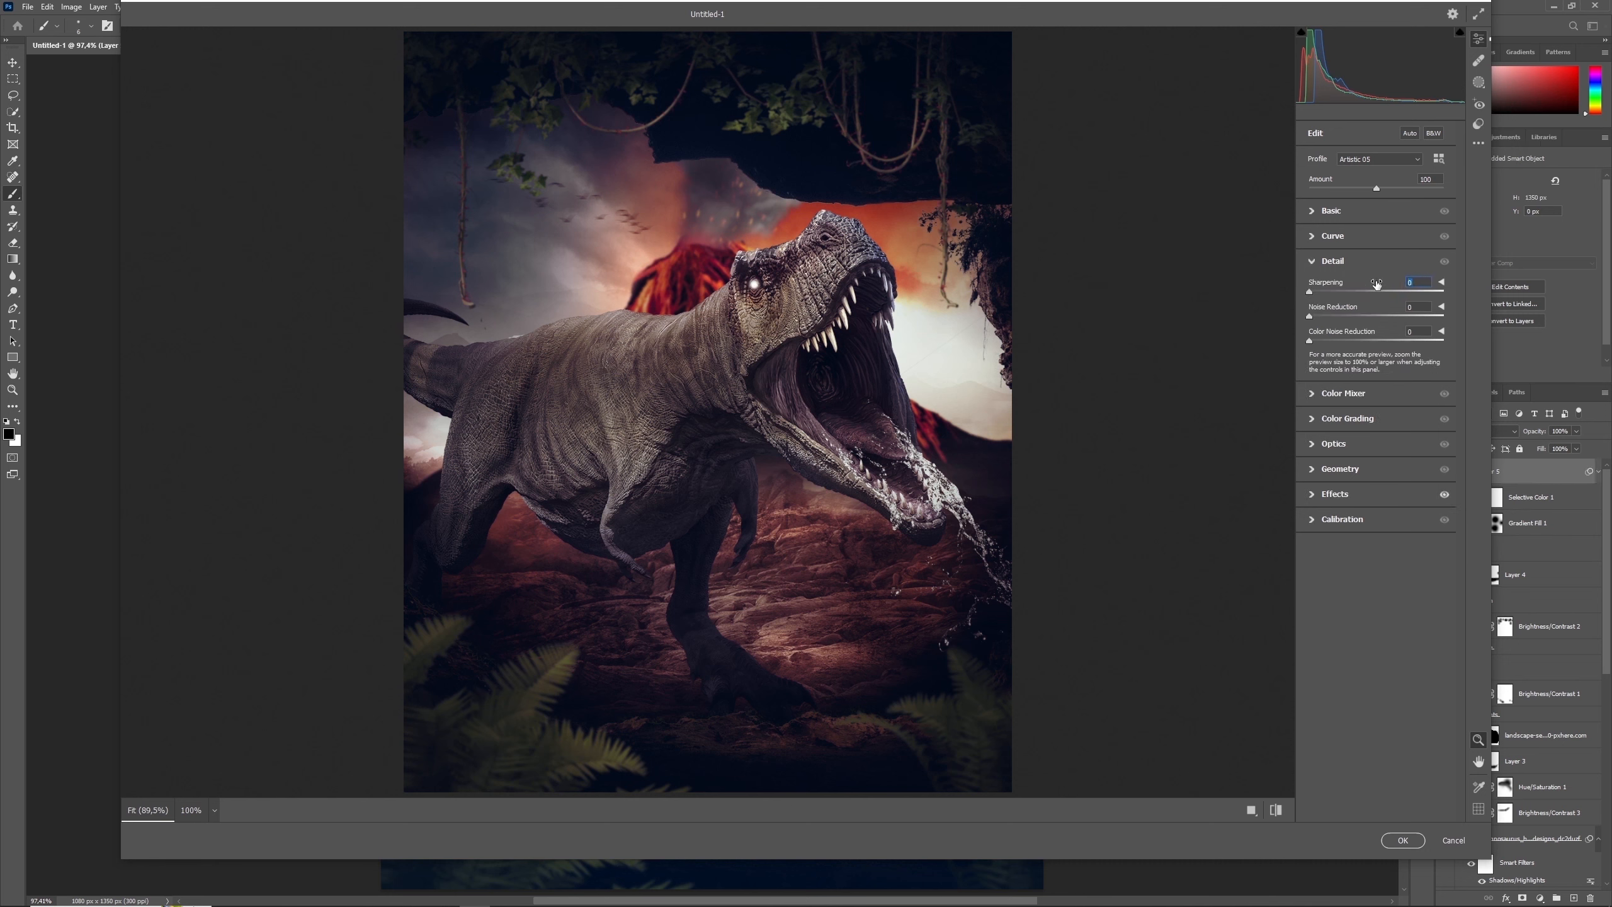
pyautogui.write('8')
pyautogui.press('Tab')
pyautogui.write('6')
pyautogui.press('Tab')
pyautogui.write('50')
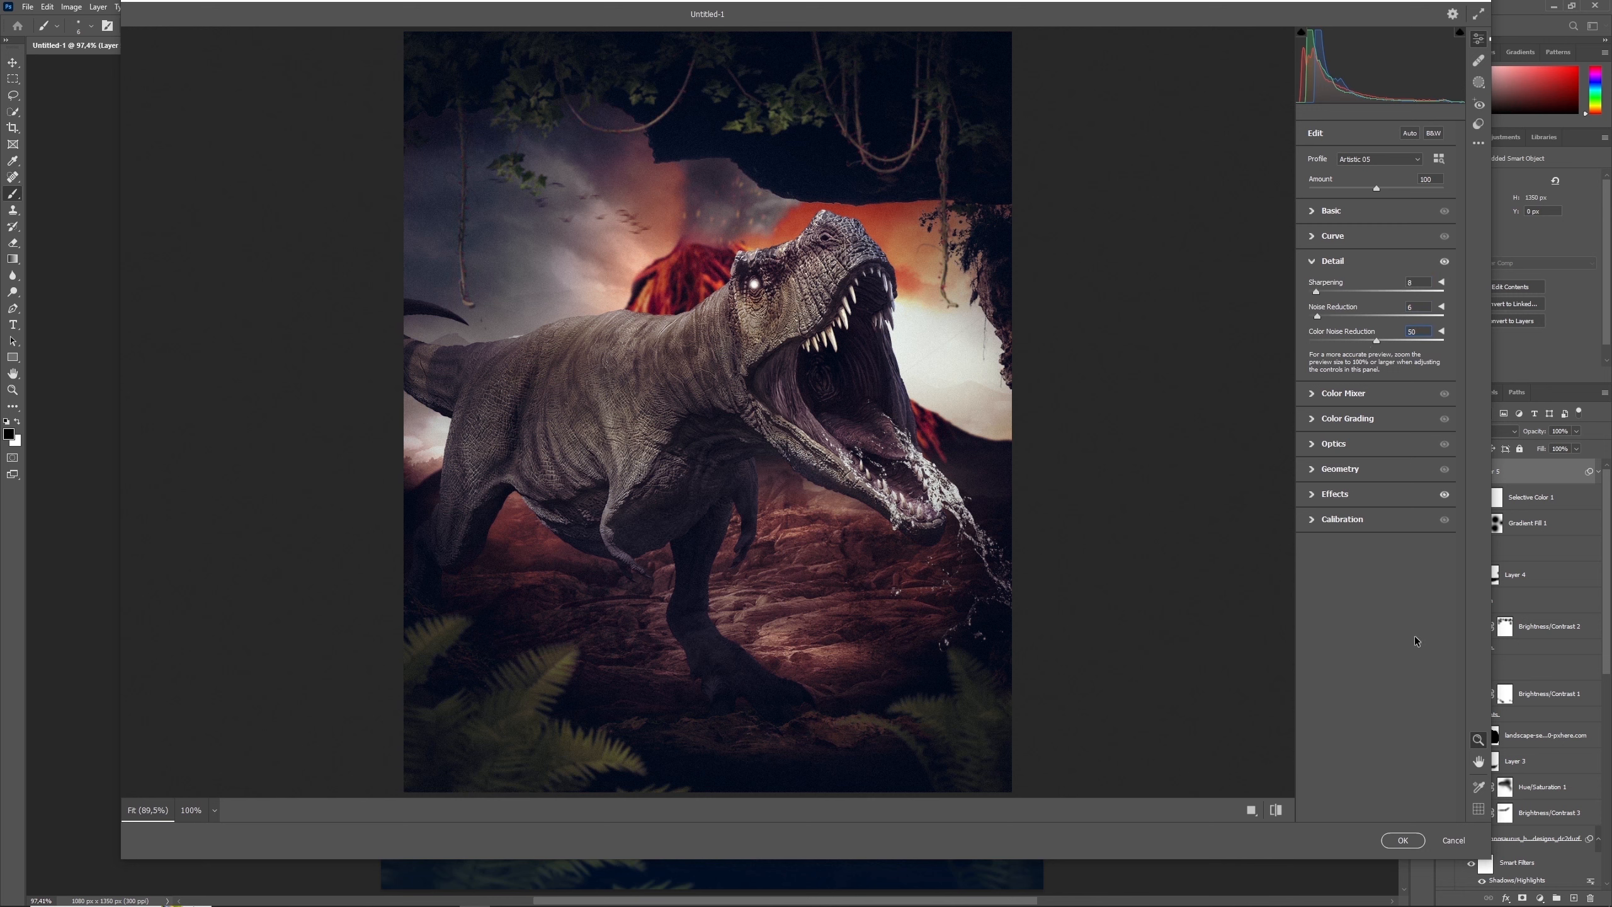